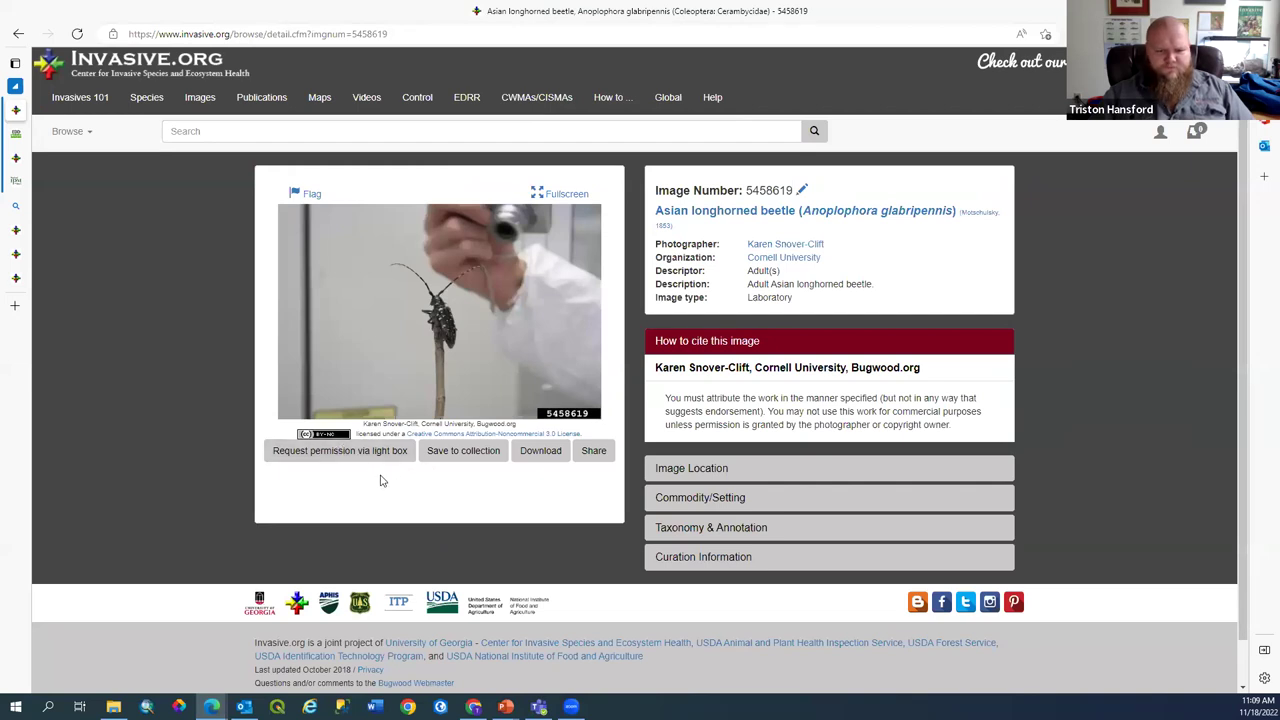
Add a version of the Asian longhorned beetle photo to the light box, then view the Light Box
{"action": "left_click", "coordinate": [374, 460]}
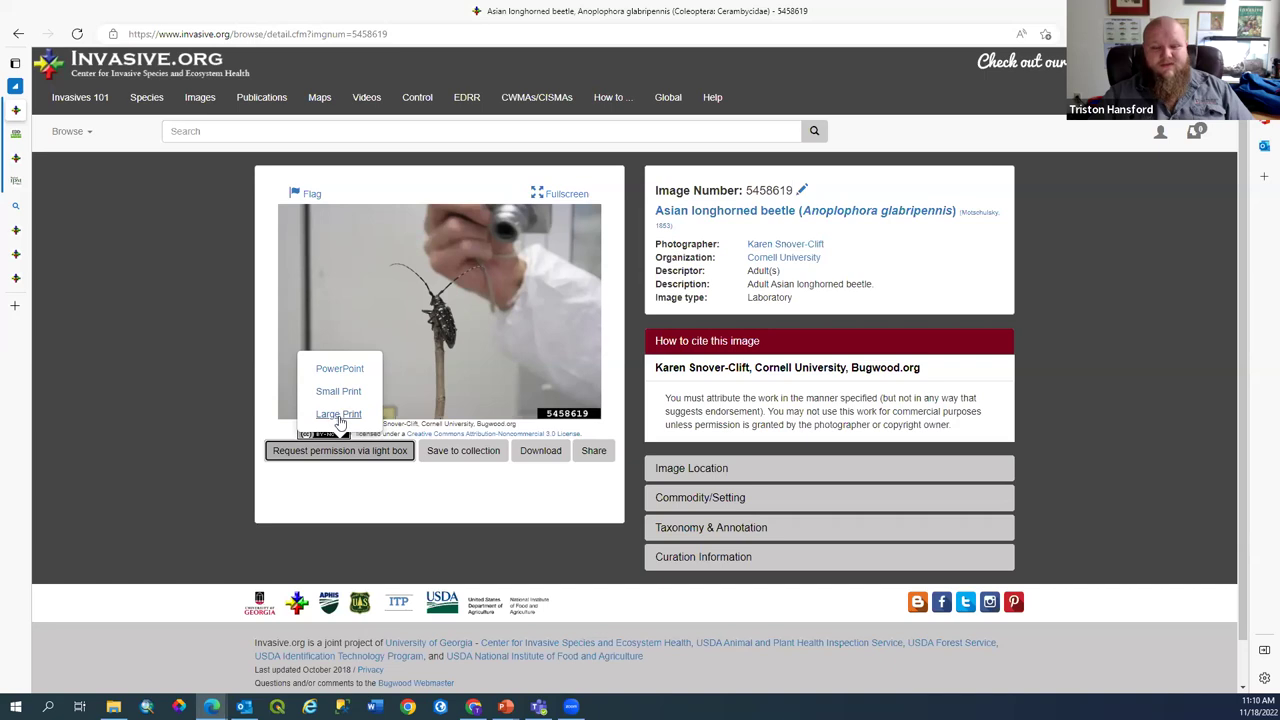
{"action": "left_click", "coordinate": [340, 370]}
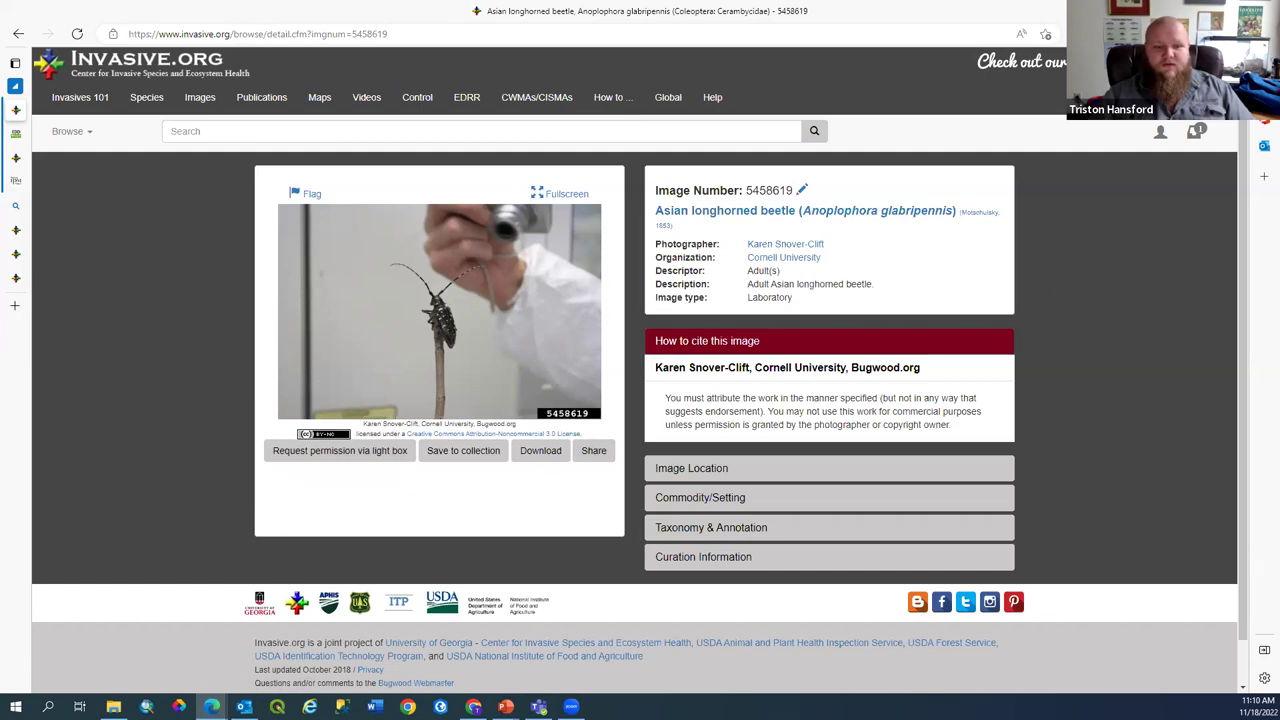
{"action": "left_click", "coordinate": [1196, 137]}
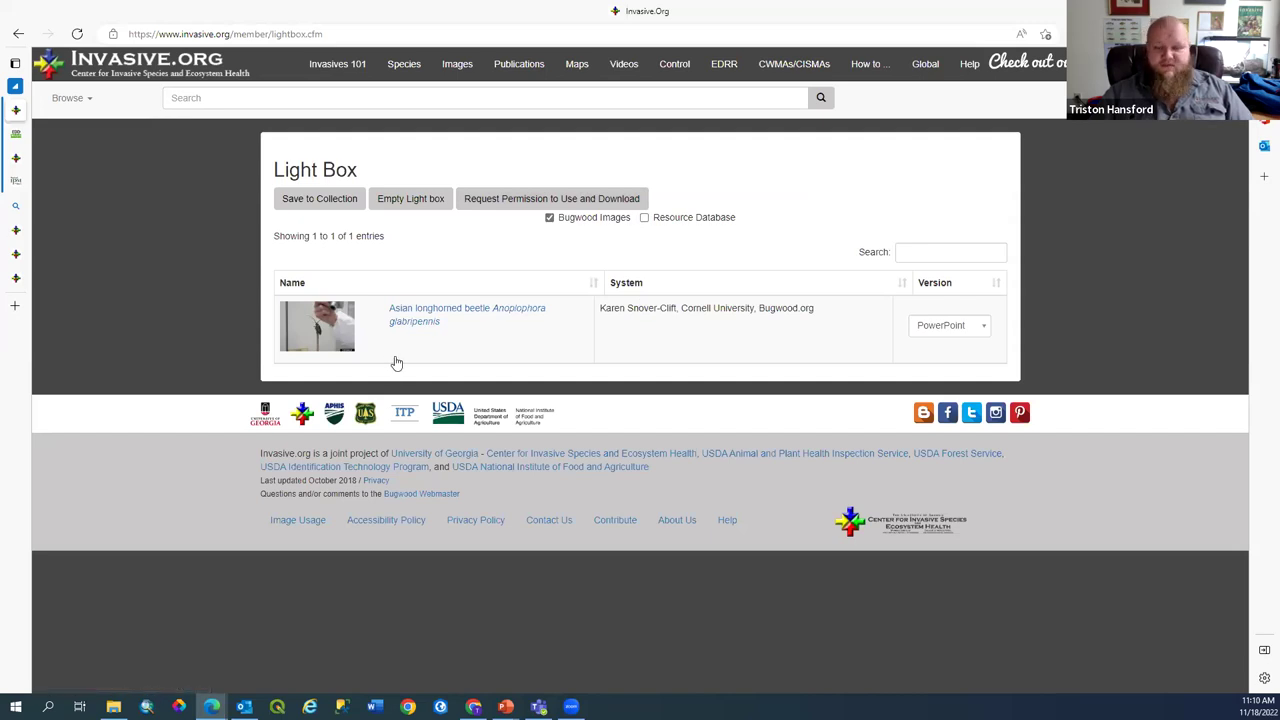
{"action": "left_click", "coordinate": [561, 199]}
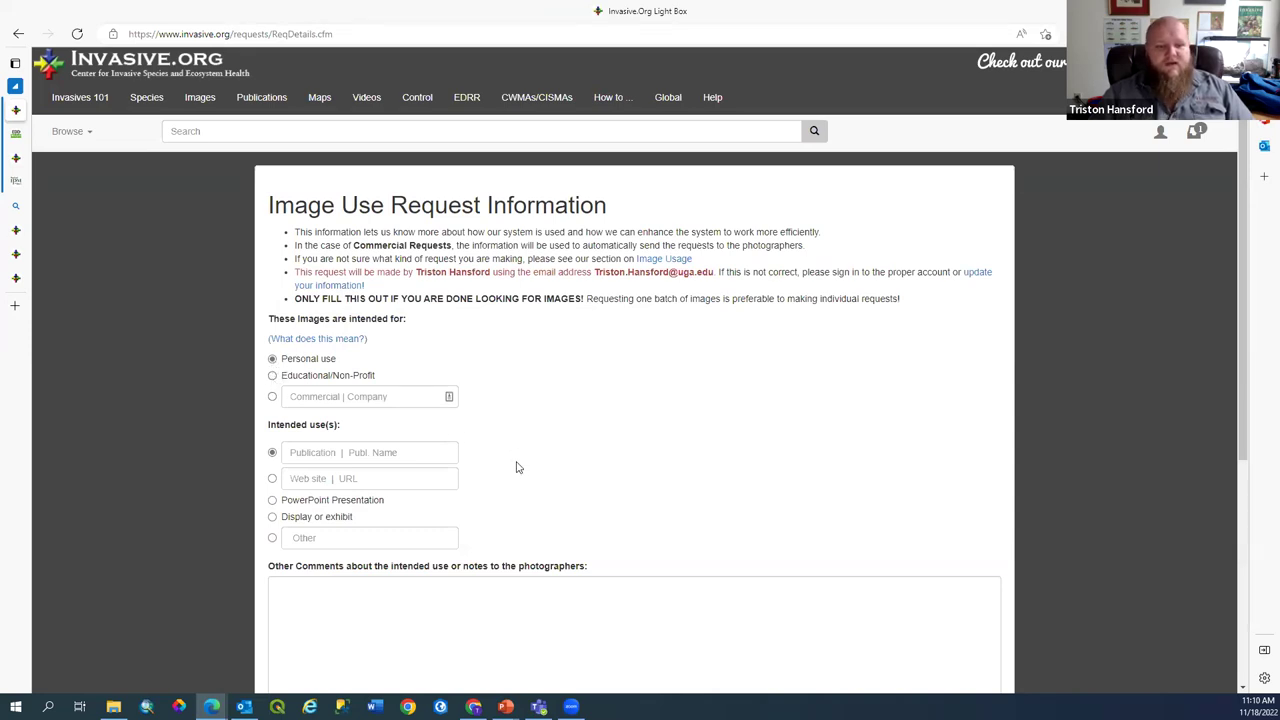
{"action": "scroll", "coordinate": [517, 467], "scroll_direction": "down", "scroll_amount": 2}
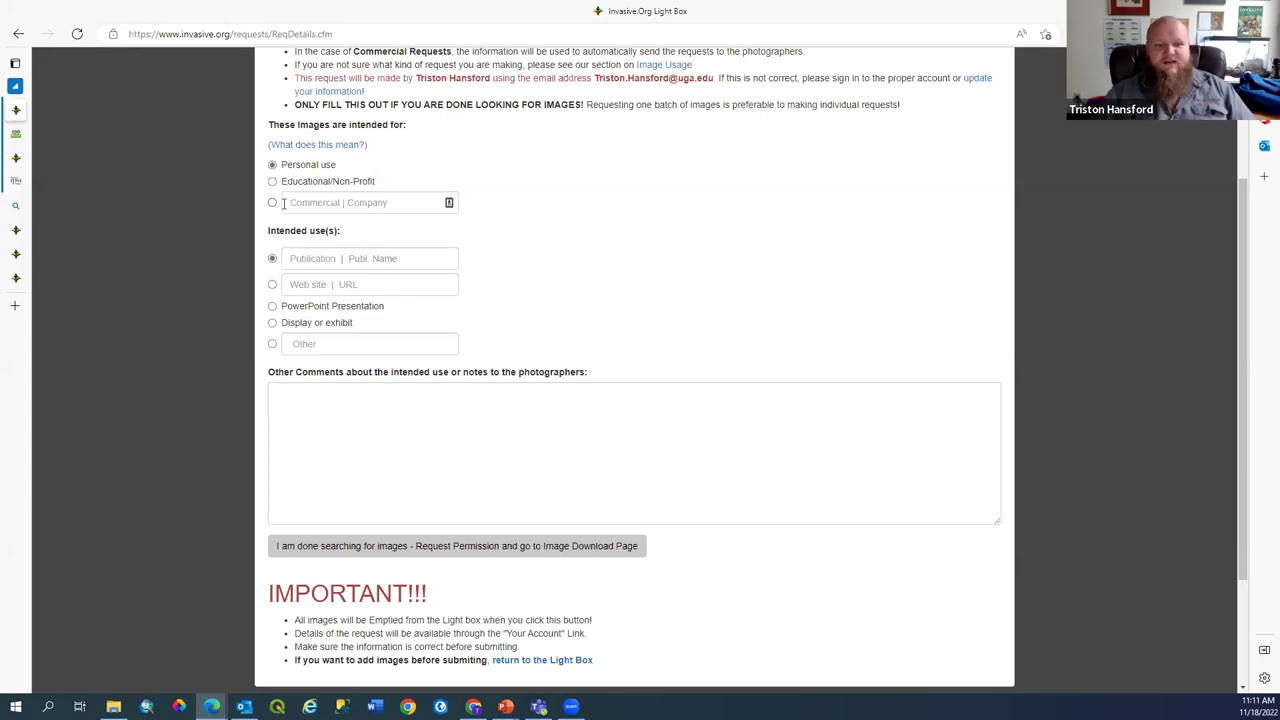
{"action": "scroll", "coordinate": [422, 350], "scroll_direction": "down", "scroll_amount": 1}
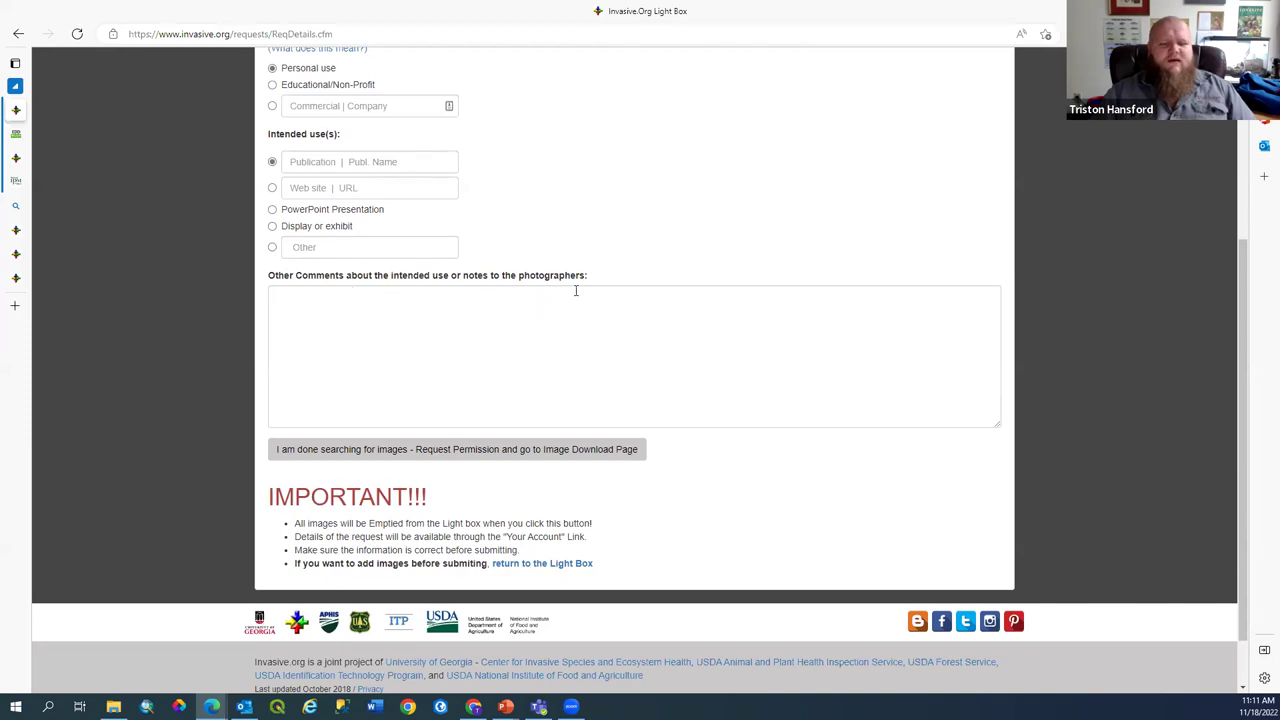
{"action": "scroll", "coordinate": [575, 290], "scroll_direction": "up", "scroll_amount": 3}
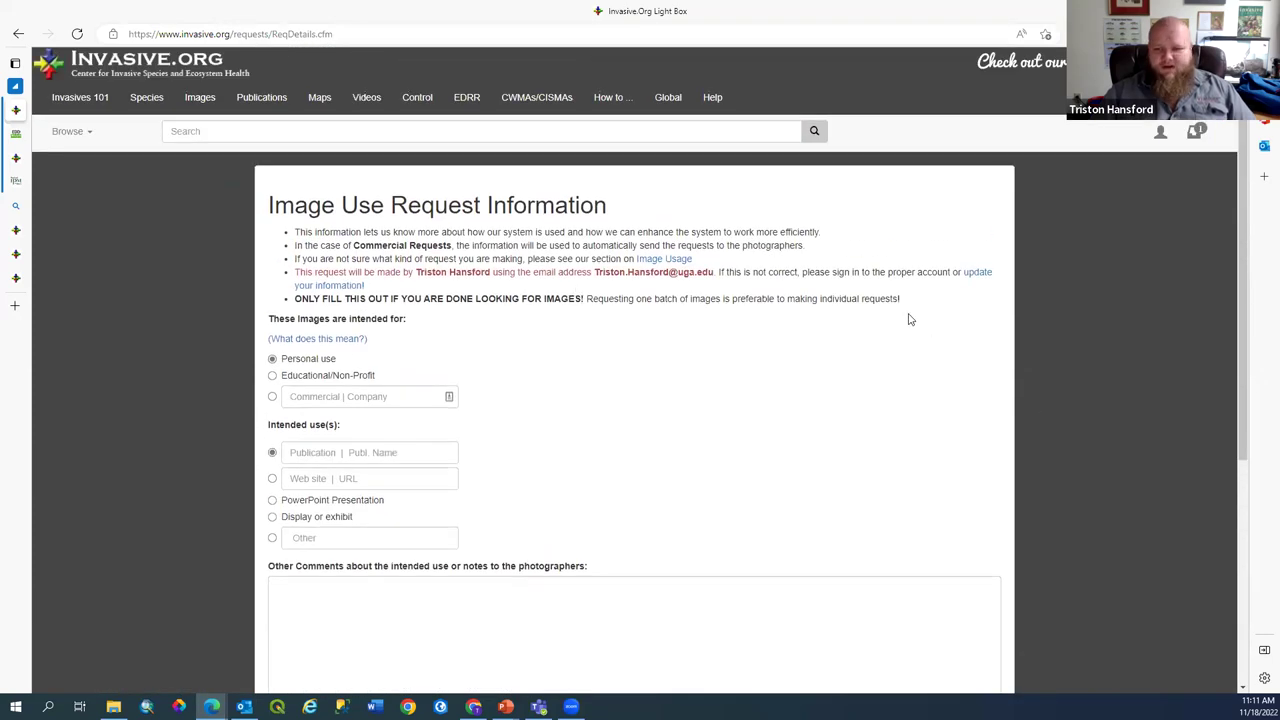
{"action": "scroll", "coordinate": [630, 485], "scroll_direction": "down", "scroll_amount": 3}
{"action": "scroll", "coordinate": [630, 493], "scroll_direction": "up", "scroll_amount": 3}
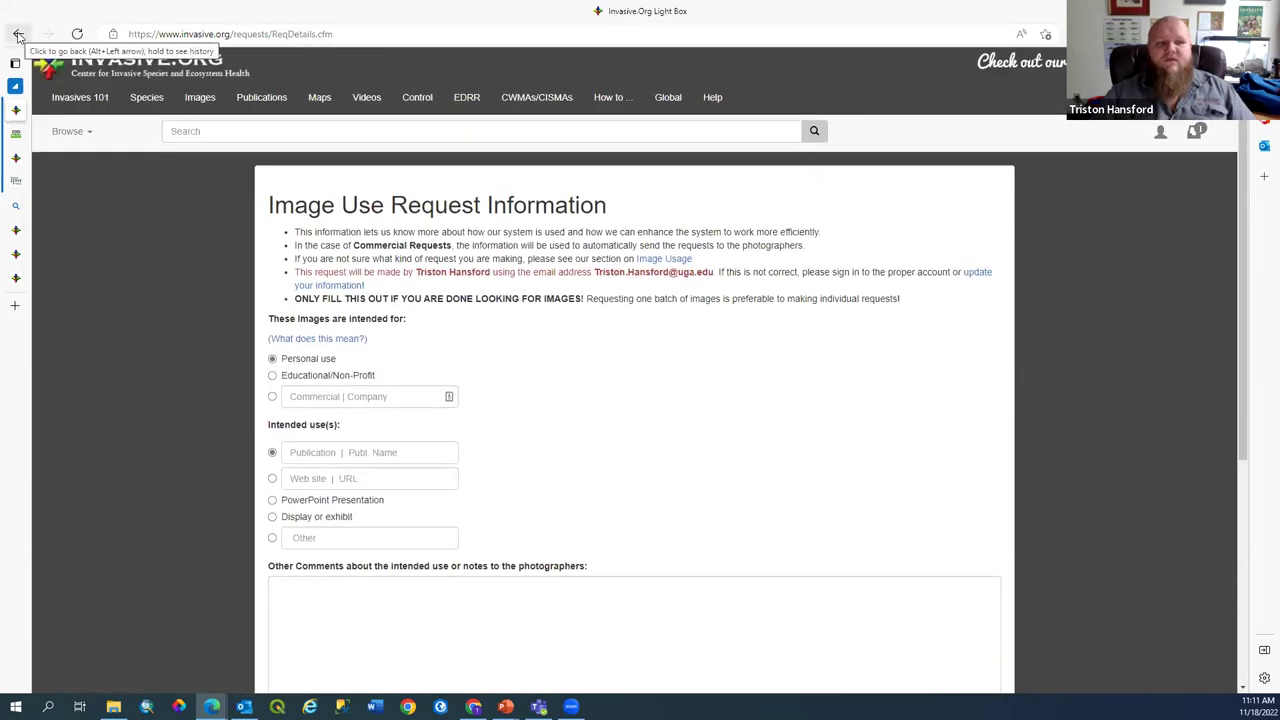
{"action": "left_click", "coordinate": [18, 35]}
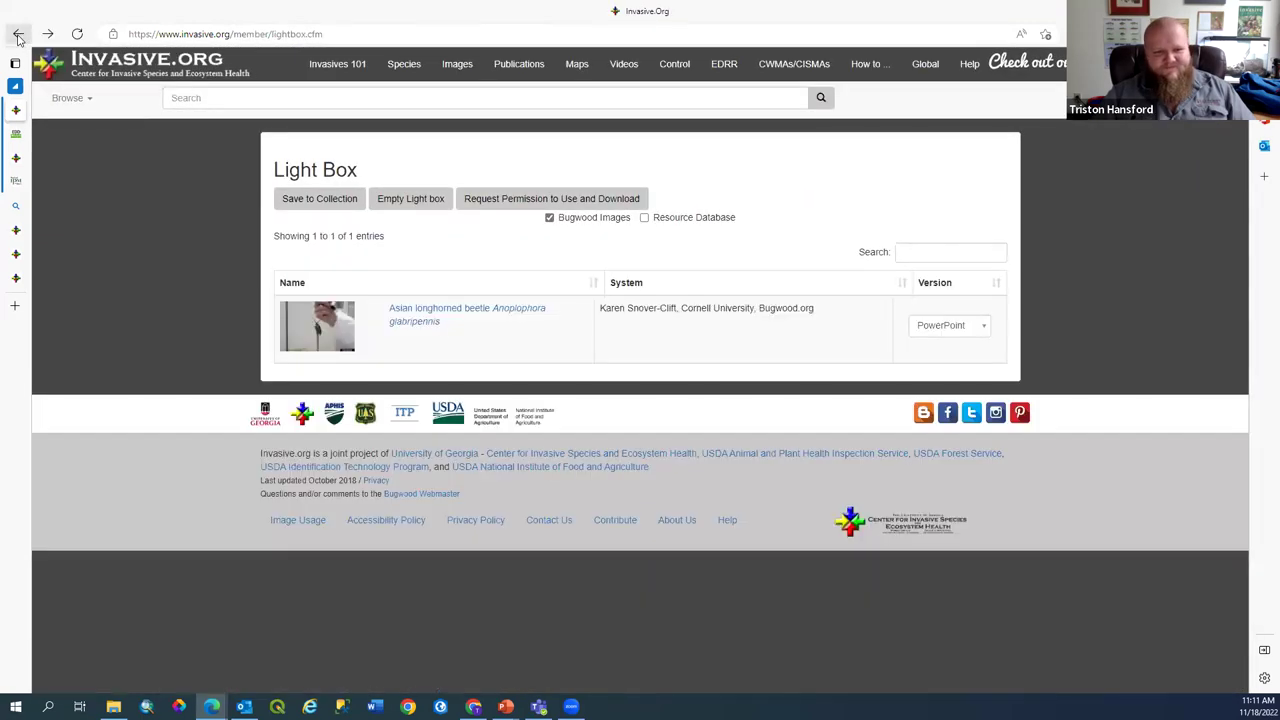
Go back to the beetle's image detail page, then switch to the EDDMapS site
{"action": "left_click", "coordinate": [18, 35]}
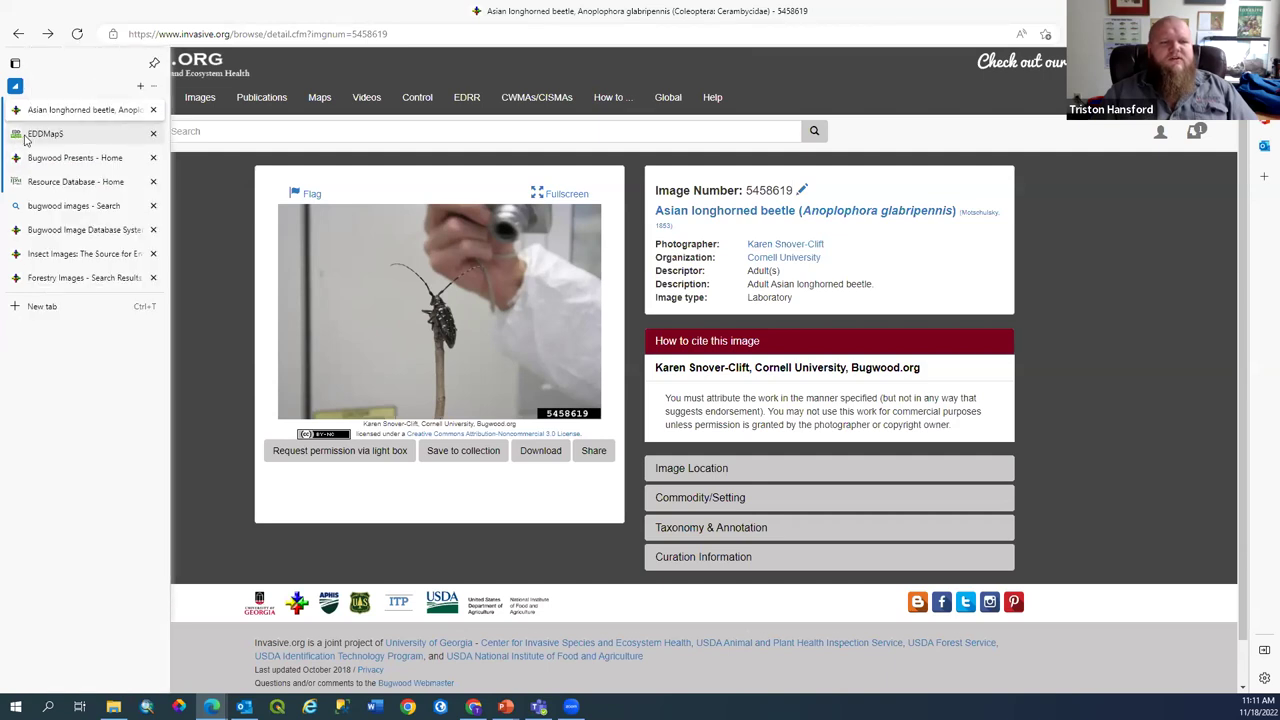
{"action": "left_click", "coordinate": [27, 139]}
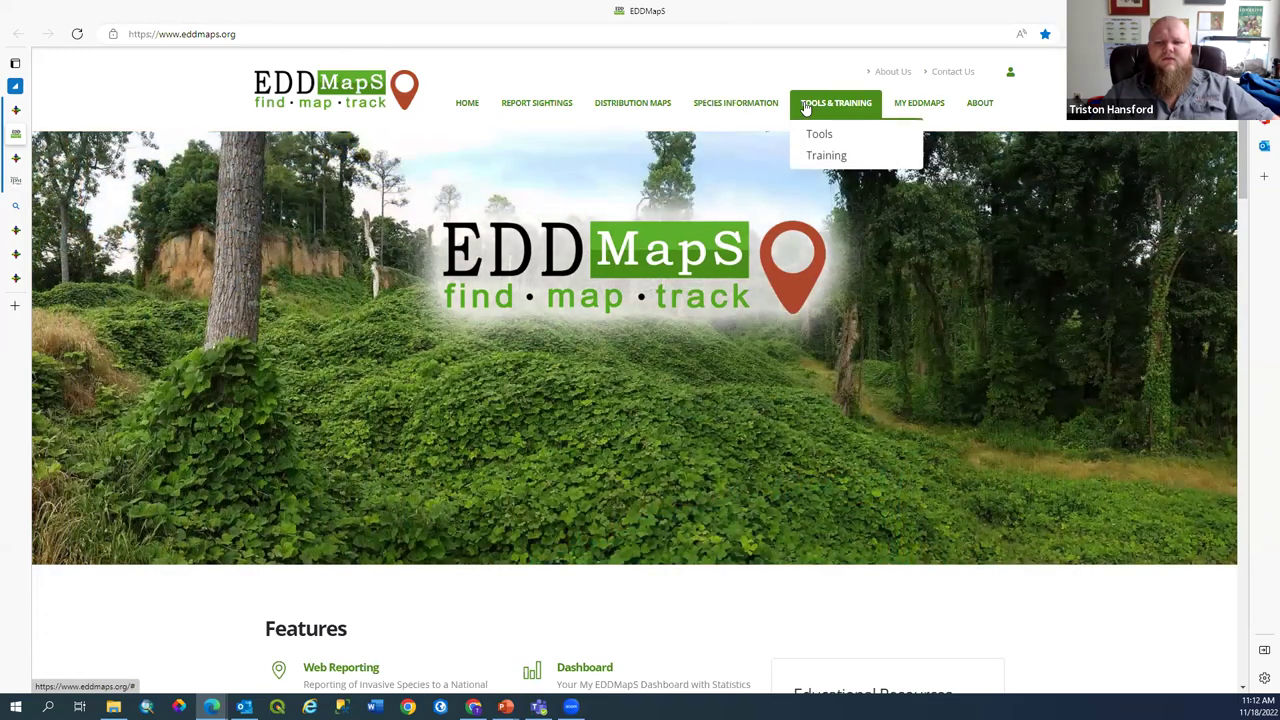
Search the Distribution Maps species list for 'Asian longhorned beetle'
{"action": "left_click", "coordinate": [649, 111]}
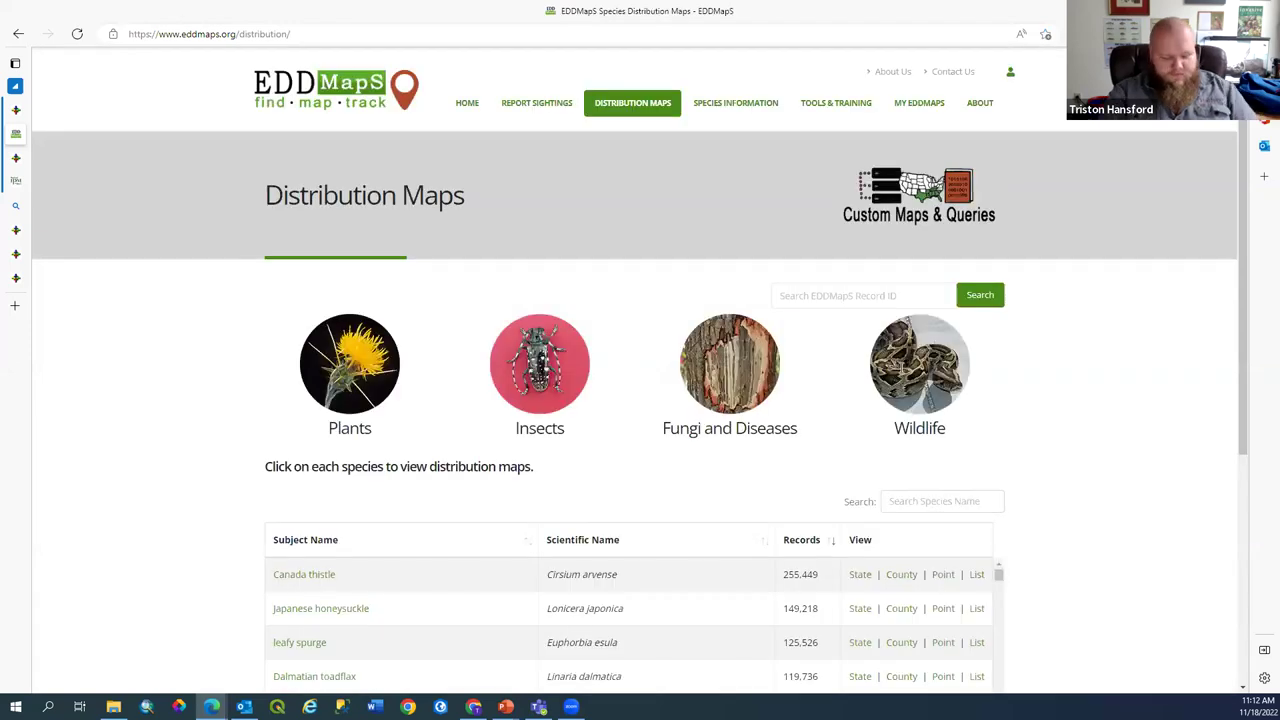
{"action": "left_click", "coordinate": [935, 501]}
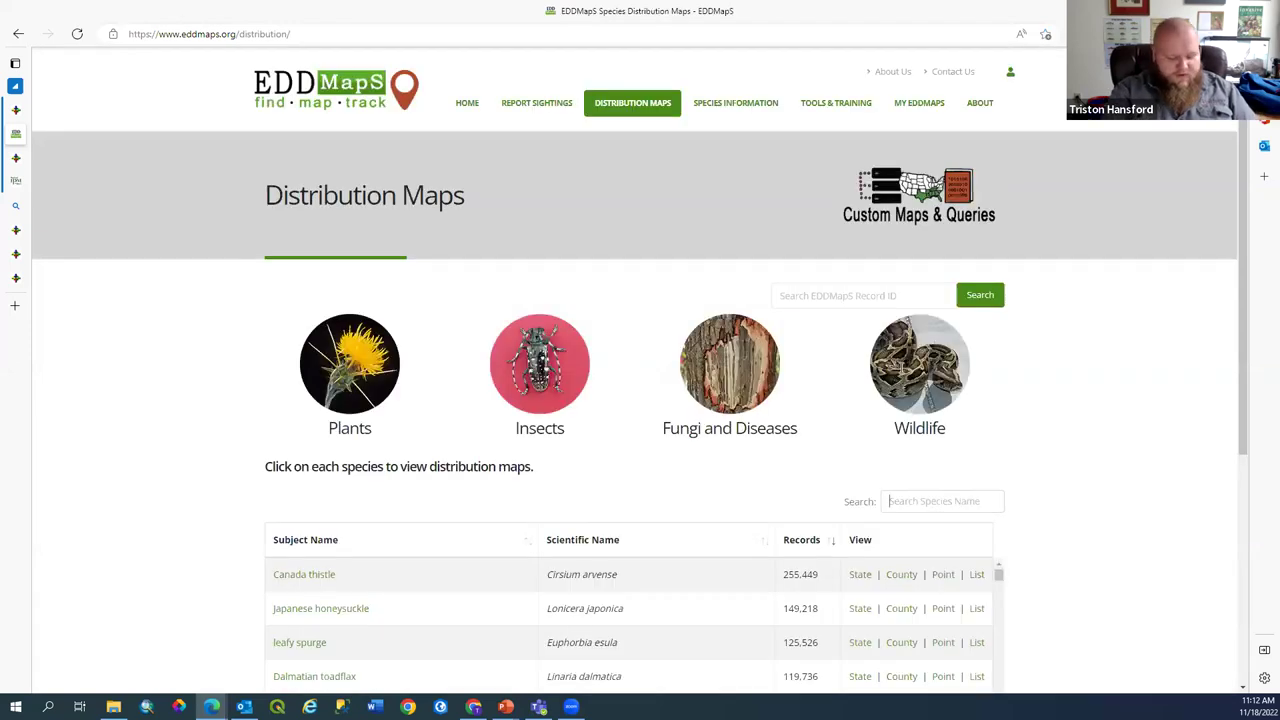
{"action": "type", "text": "Asian"}
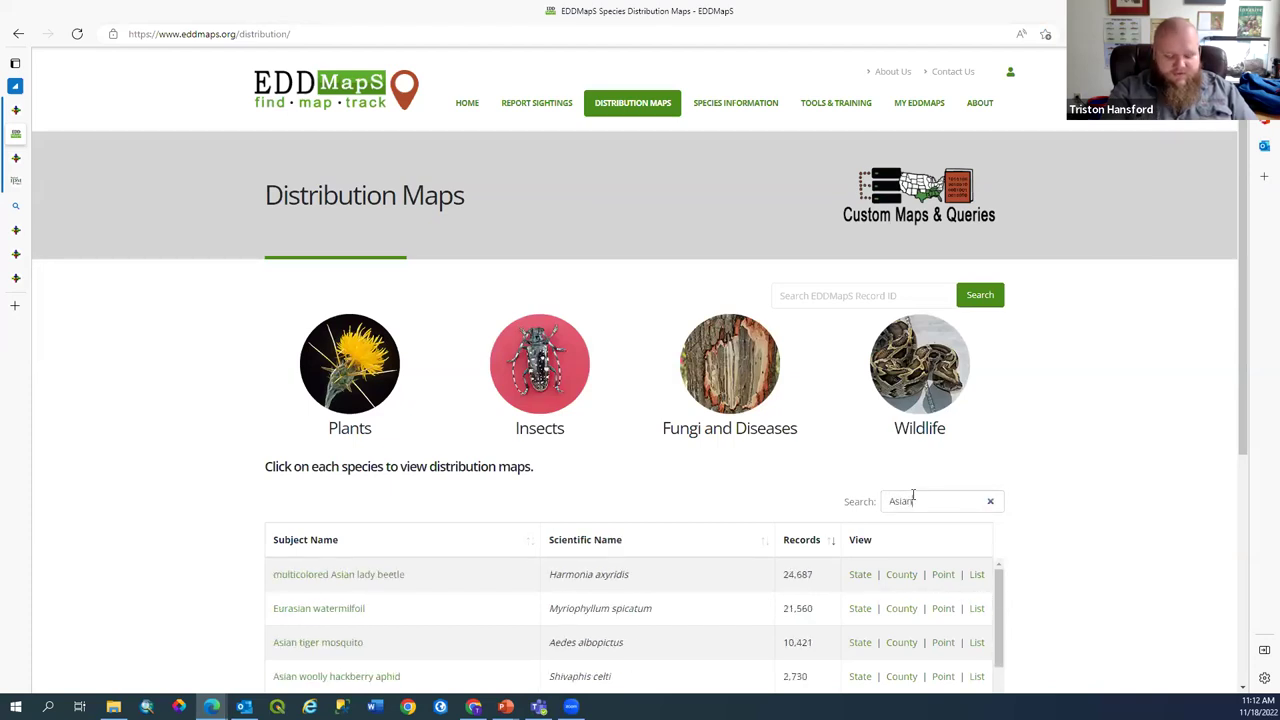
{"action": "type", "text": " longh"}
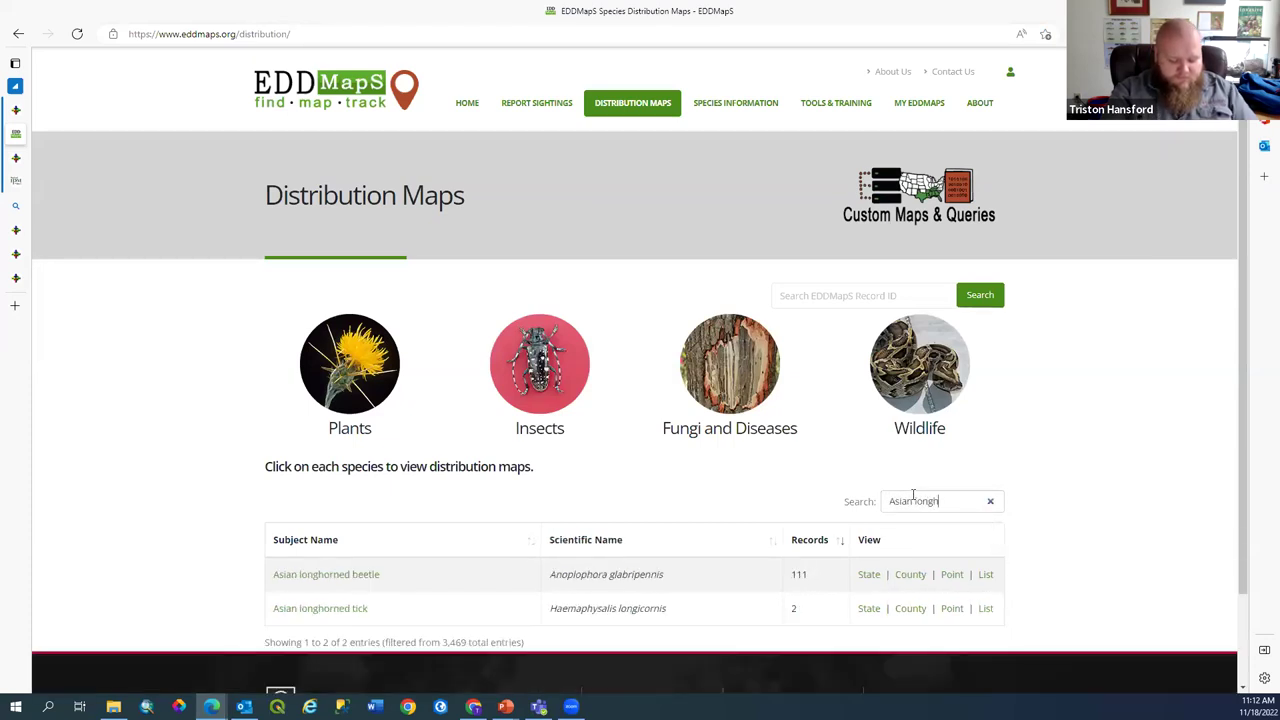
{"action": "type", "text": "r"}
{"action": "key", "text": "BackSpace"}
{"action": "type", "text": "orned beetle"}
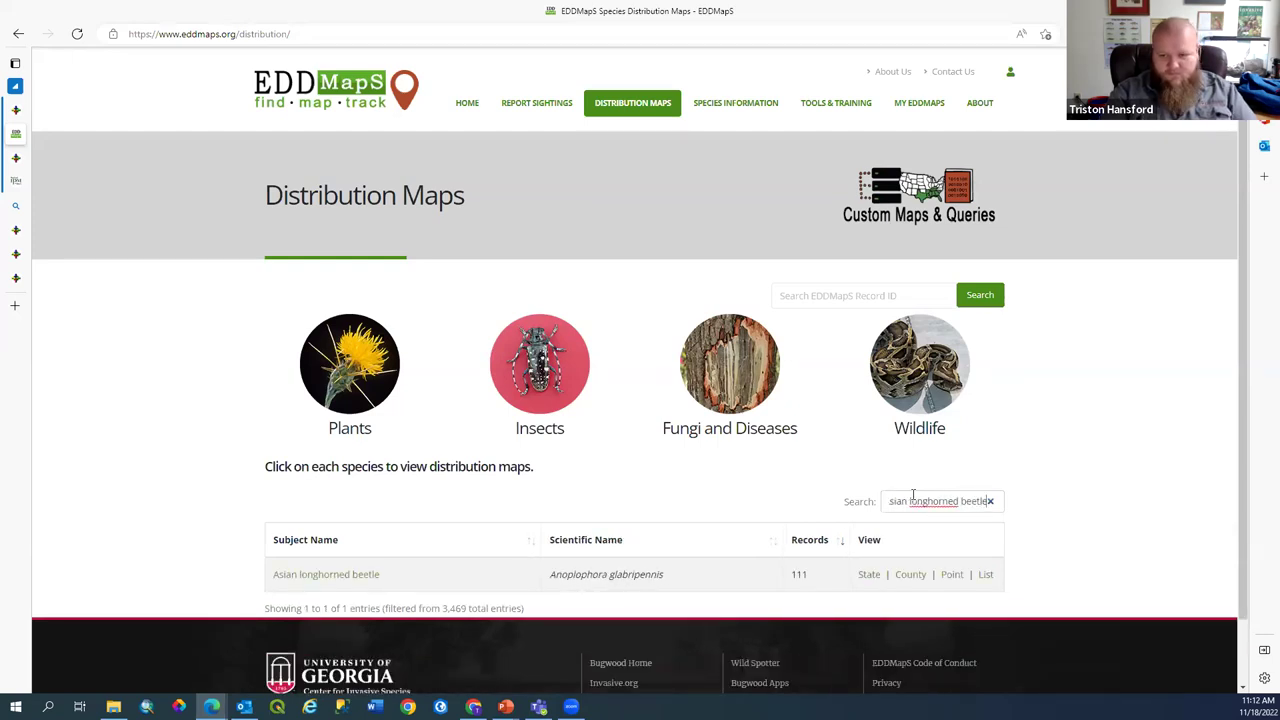
Open the Asian longhorned beetle's county distribution map and browse it
{"action": "scroll", "coordinate": [466, 494], "scroll_direction": "down", "scroll_amount": 2}
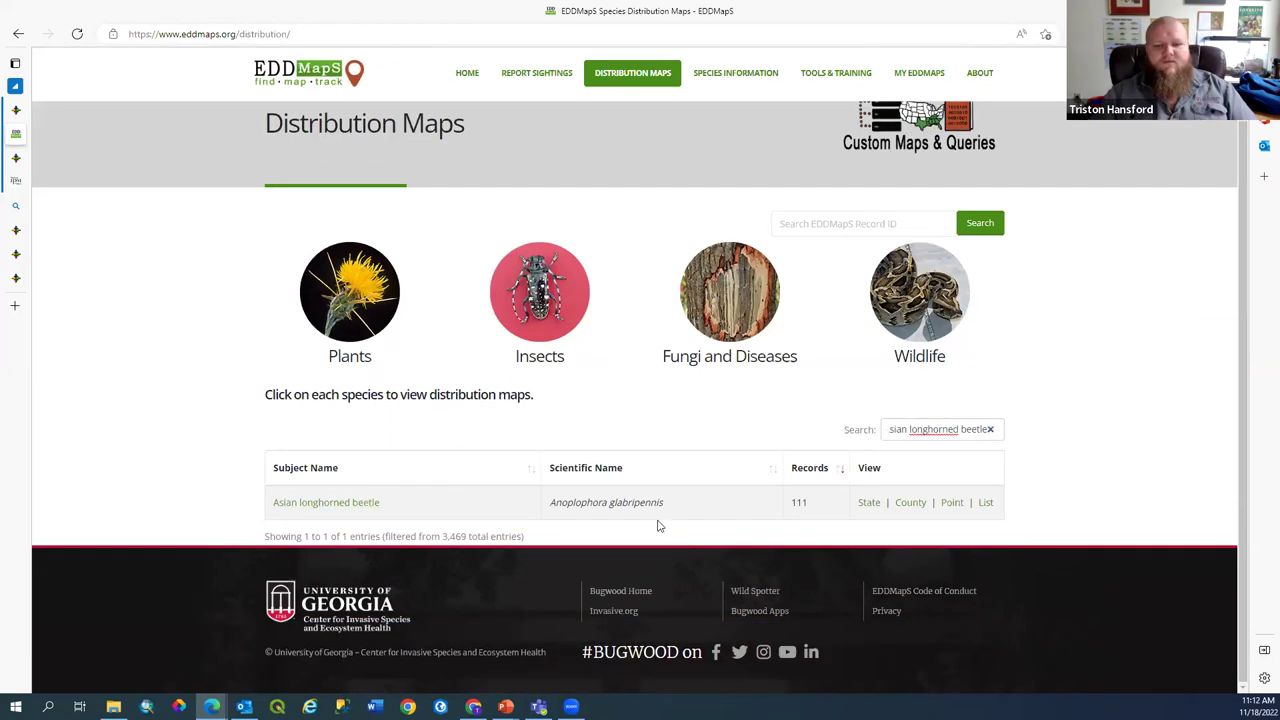
{"action": "left_click", "coordinate": [913, 513]}
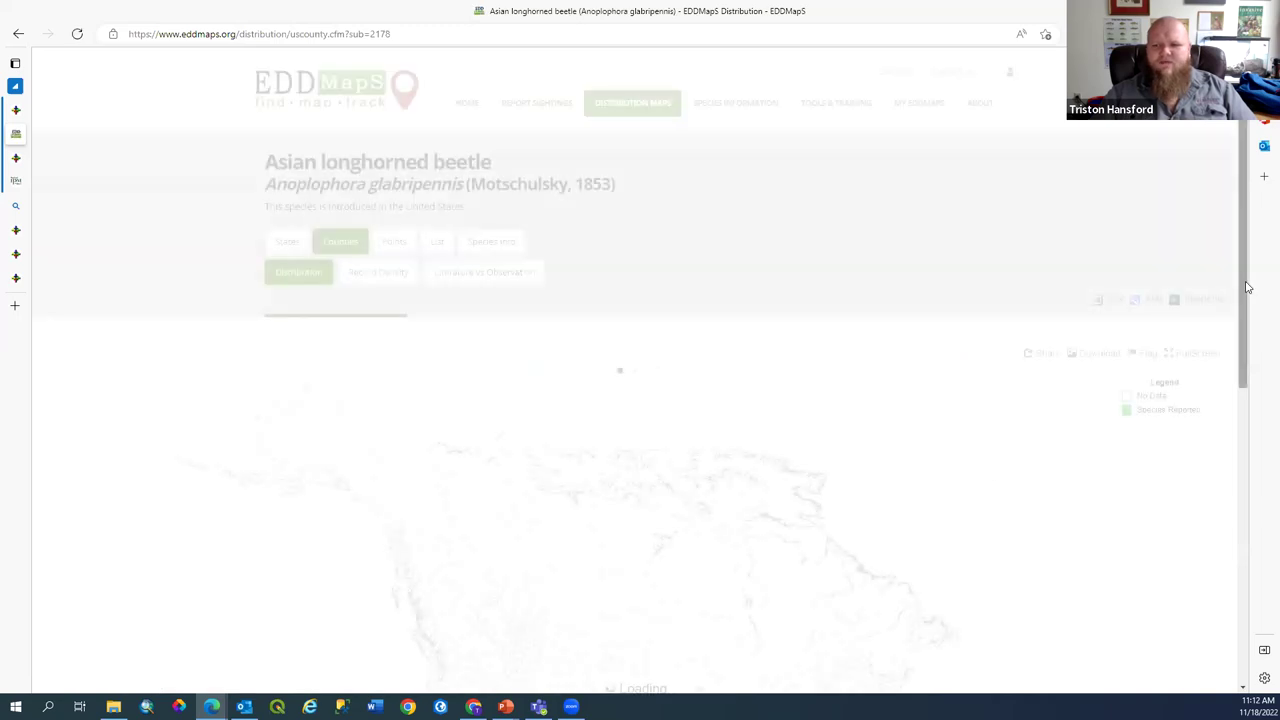
{"action": "scroll", "coordinate": [1243, 411], "scroll_direction": "down", "scroll_amount": 4}
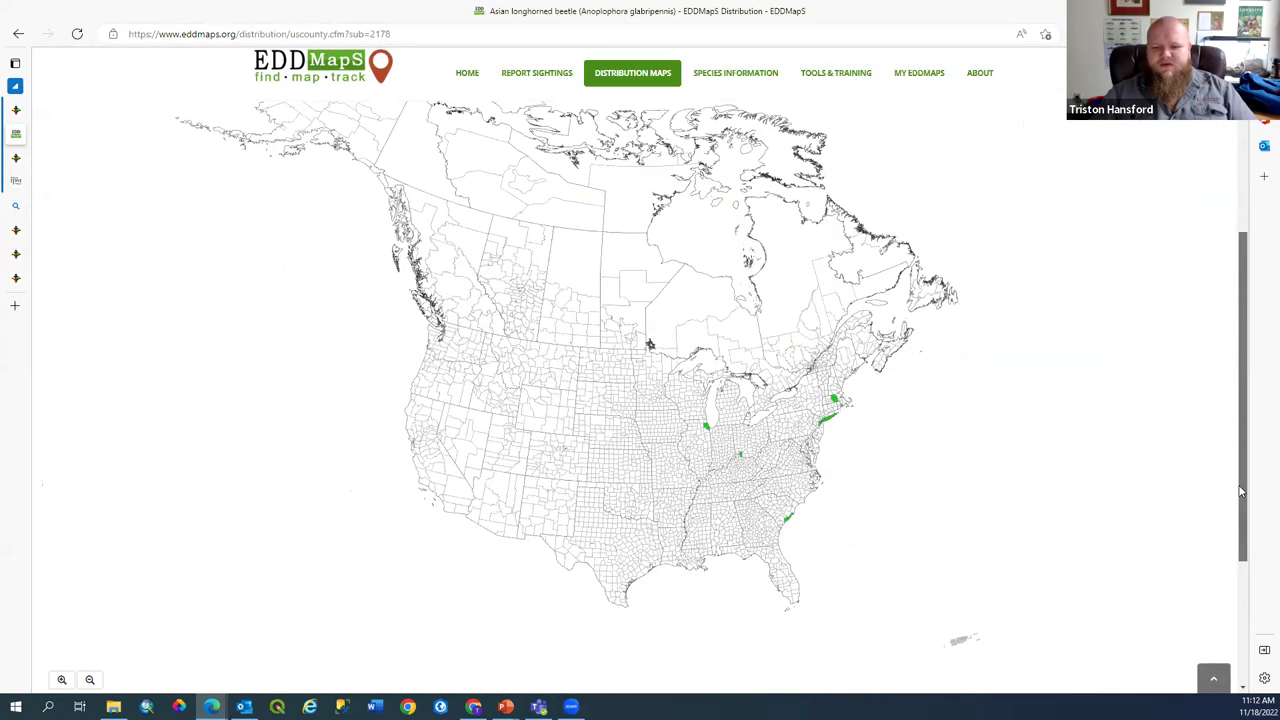
{"action": "scroll", "coordinate": [1240, 491], "scroll_direction": "down", "scroll_amount": 2}
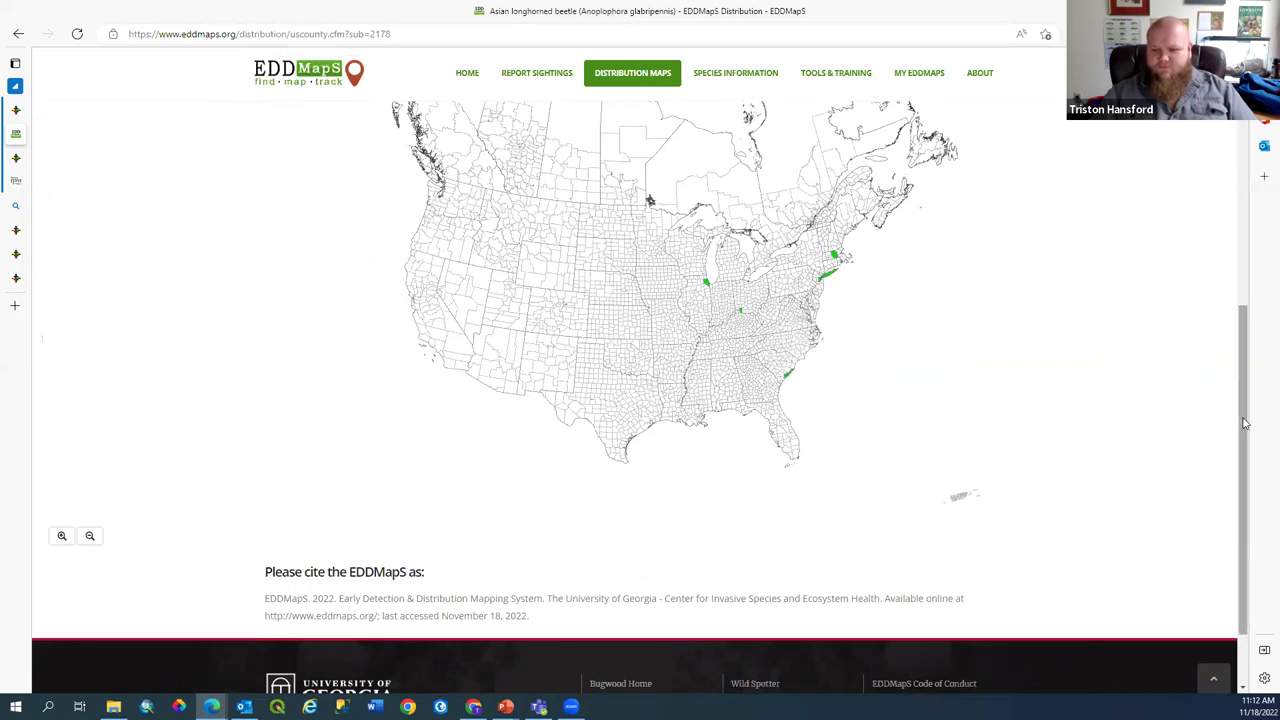
{"action": "mouse_move", "coordinate": [796, 375]}
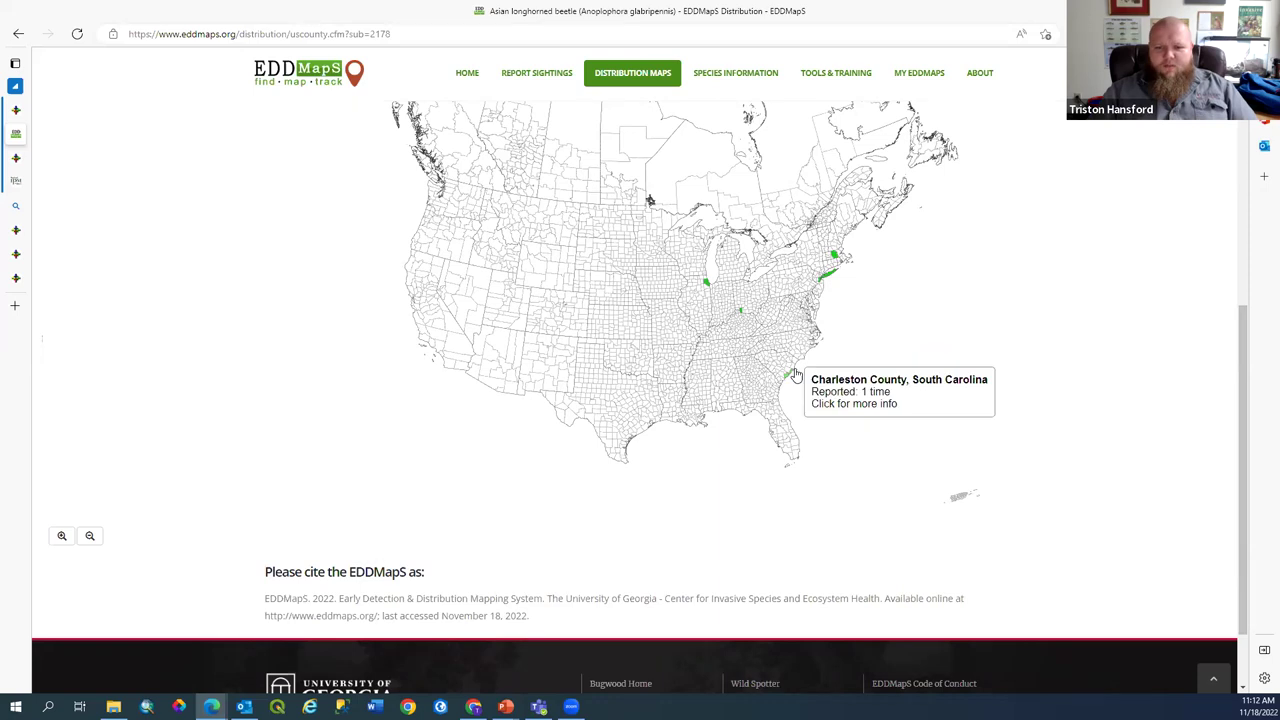
{"action": "scroll", "coordinate": [812, 355], "scroll_direction": "up", "scroll_amount": 1}
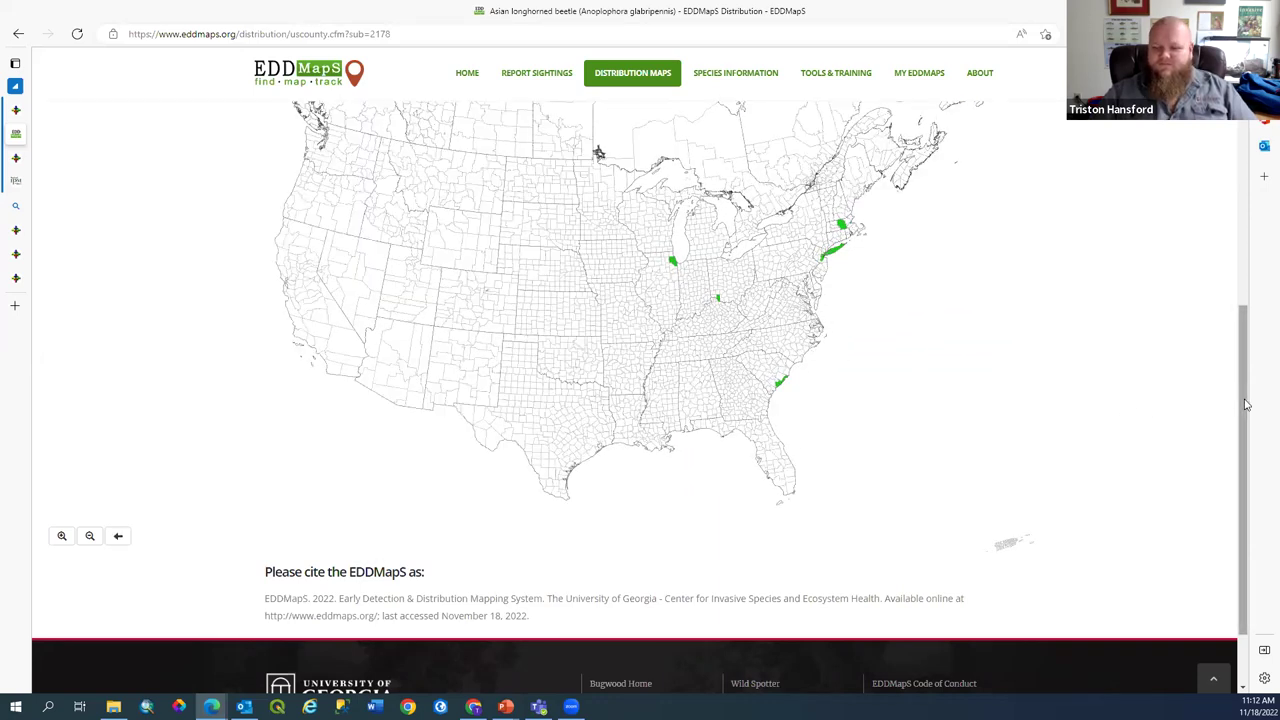
{"action": "scroll", "coordinate": [1247, 404], "scroll_direction": "up", "scroll_amount": 1}
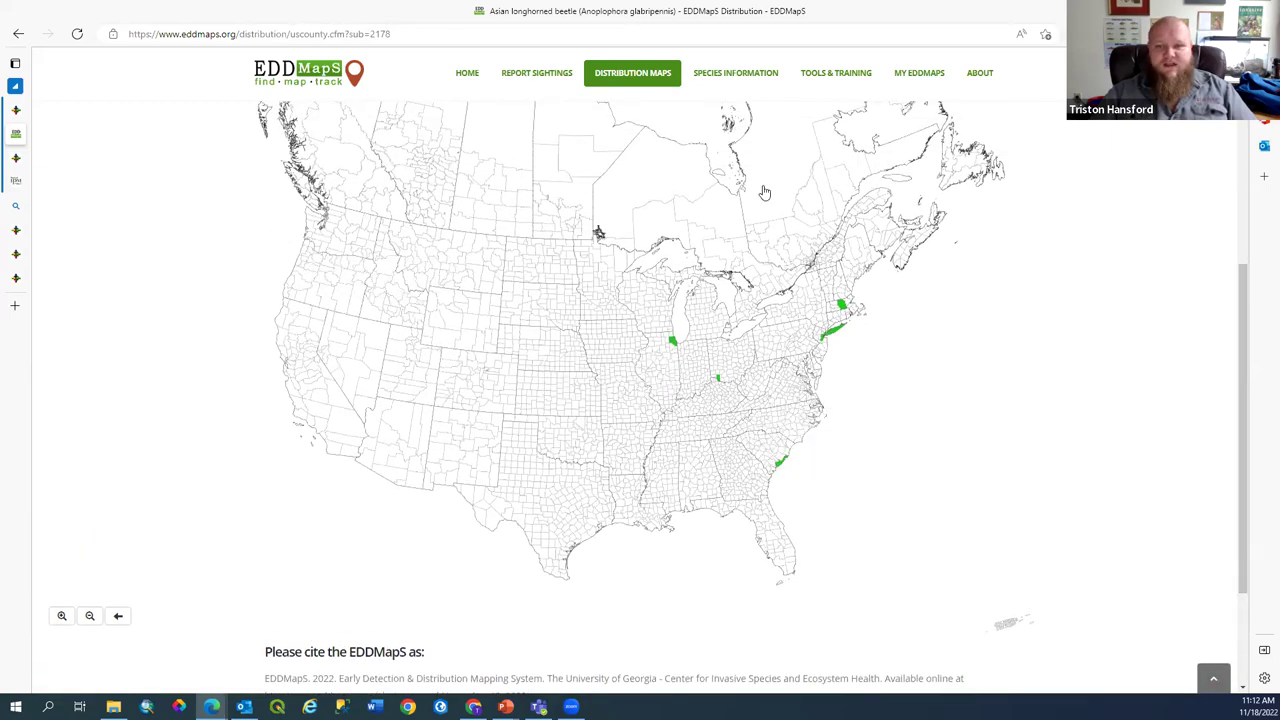
{"action": "left_click_drag", "start_coordinate": [1235, 365], "coordinate": [1247, 196]}
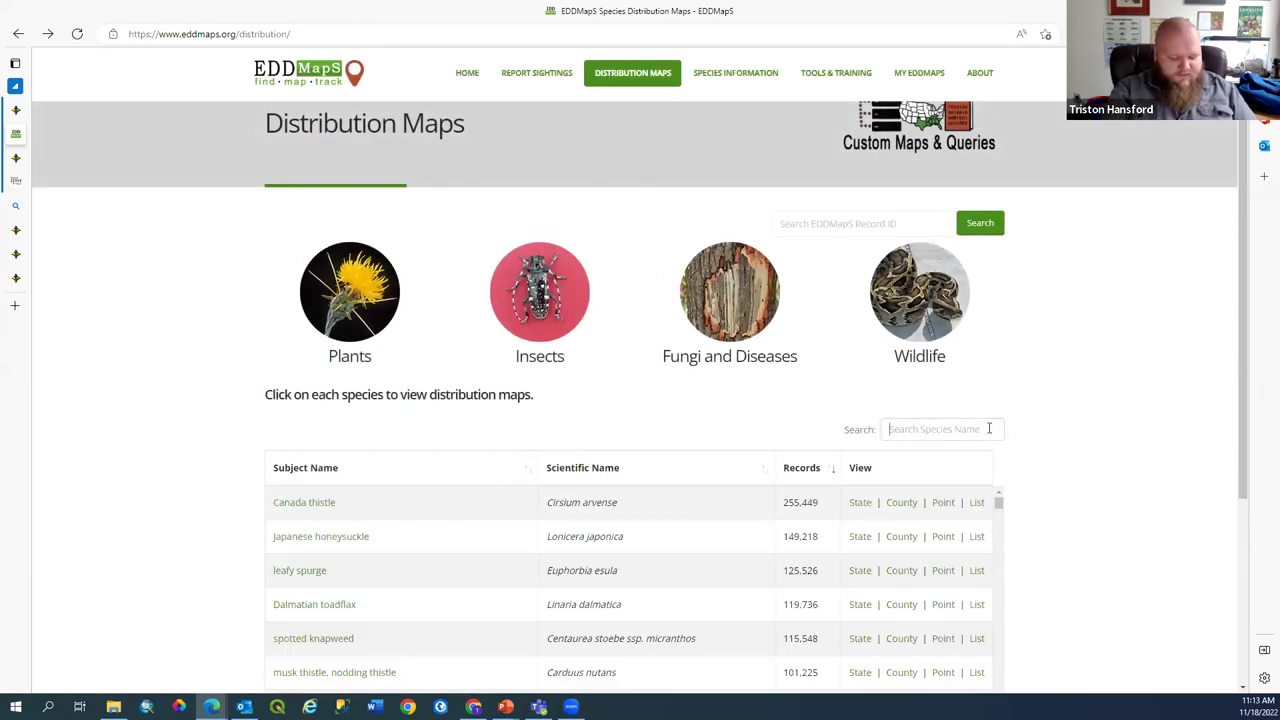
Search for 'Argentine black and white tegu' and open its county distribution map
{"action": "type", "text": "Ar"}
{"action": "key", "text": "BackSpace"}
{"action": "key", "text": "BackSpace"}
{"action": "type", "text": "A"}
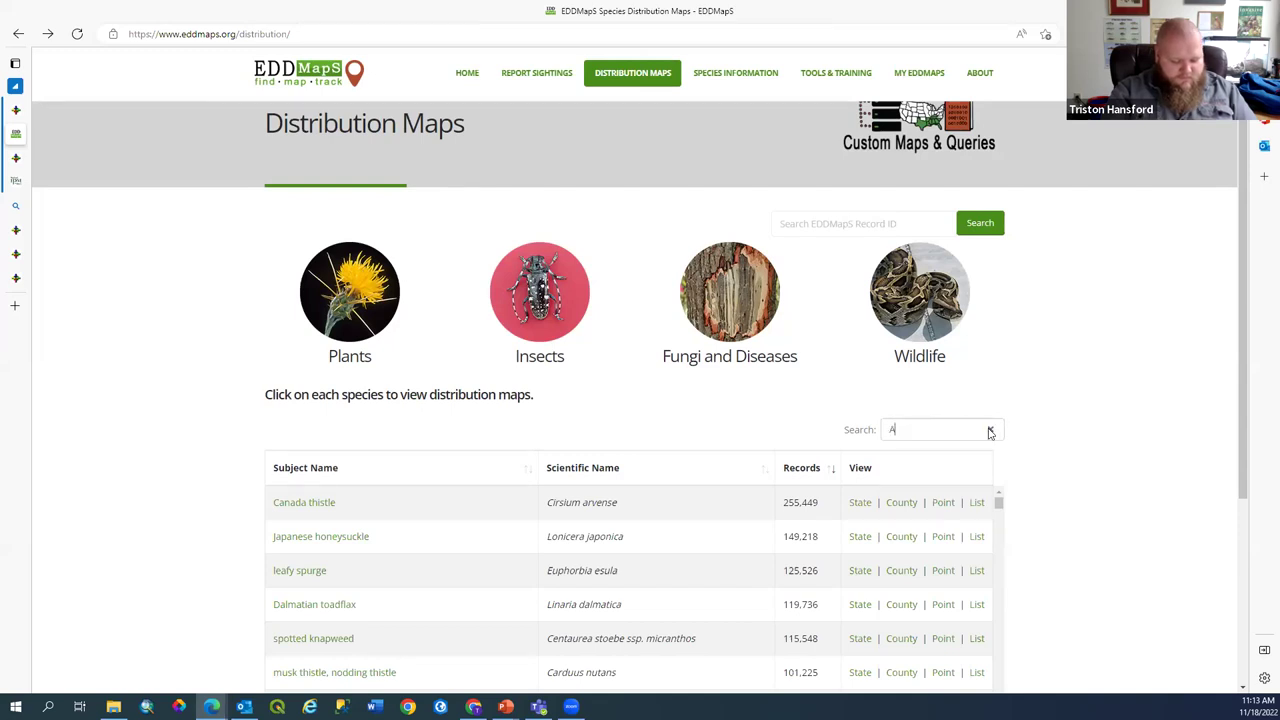
{"action": "type", "text": "rgentine "}
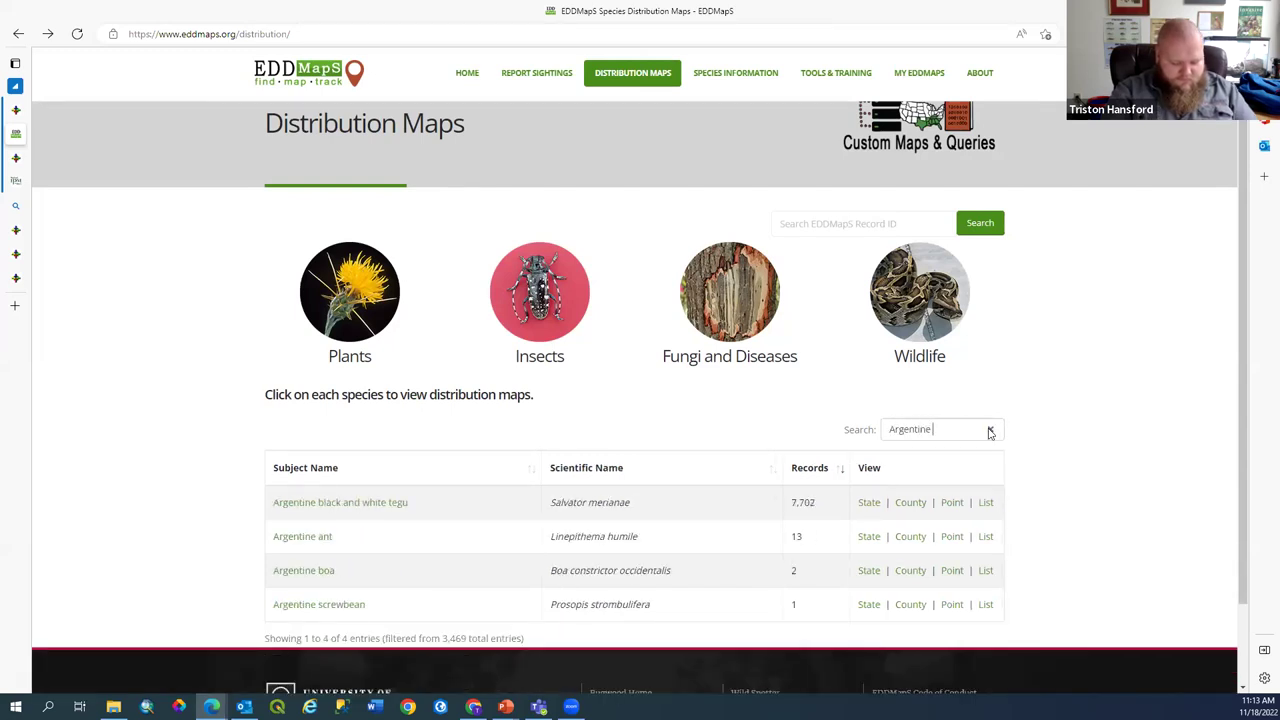
{"action": "type", "text": "black and"}
{"action": "type", "text": "white tegu"}
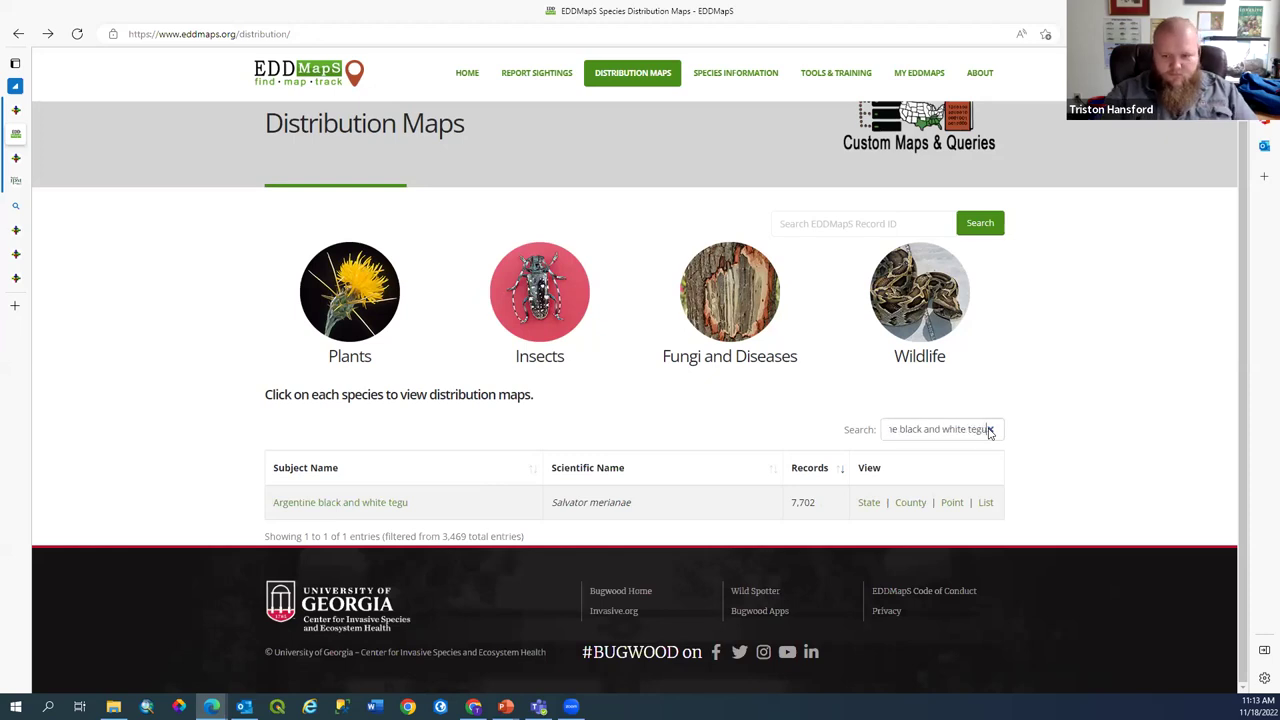
{"action": "left_click", "coordinate": [911, 506]}
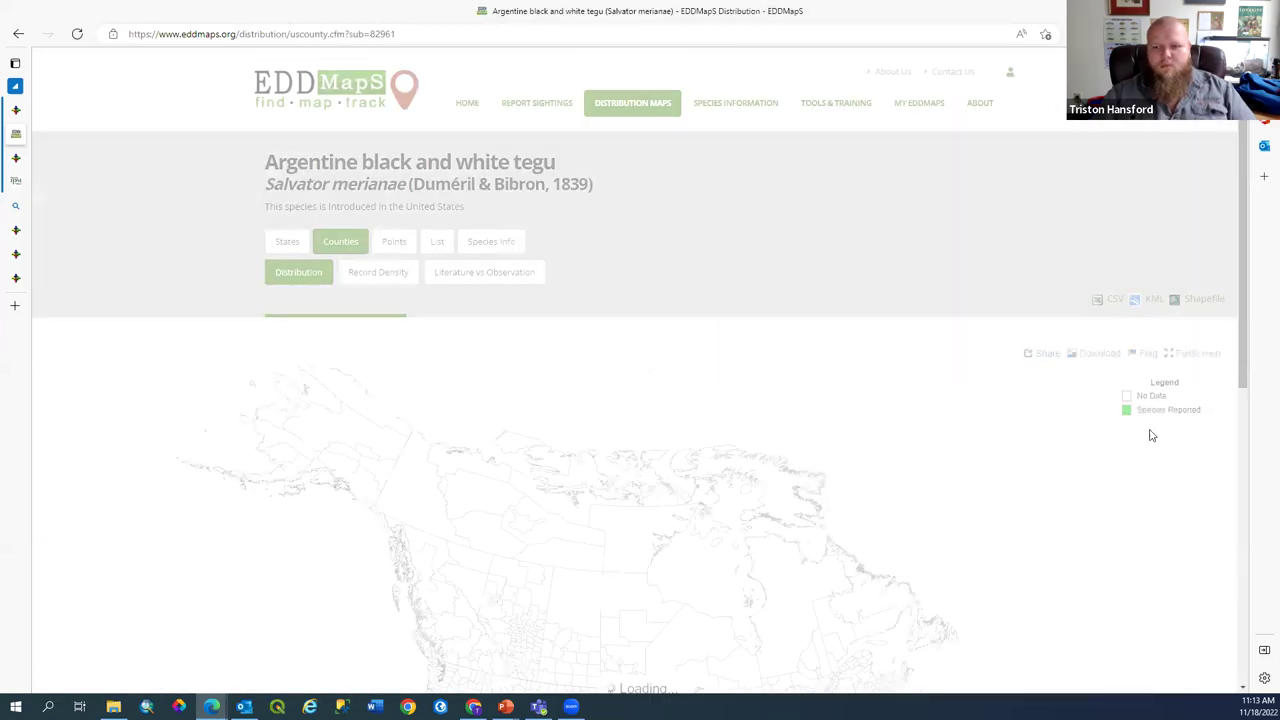
Zoom and pan the tegu county map to center on Florida and Georgia
{"action": "scroll", "coordinate": [1246, 351], "scroll_direction": "down", "scroll_amount": 5}
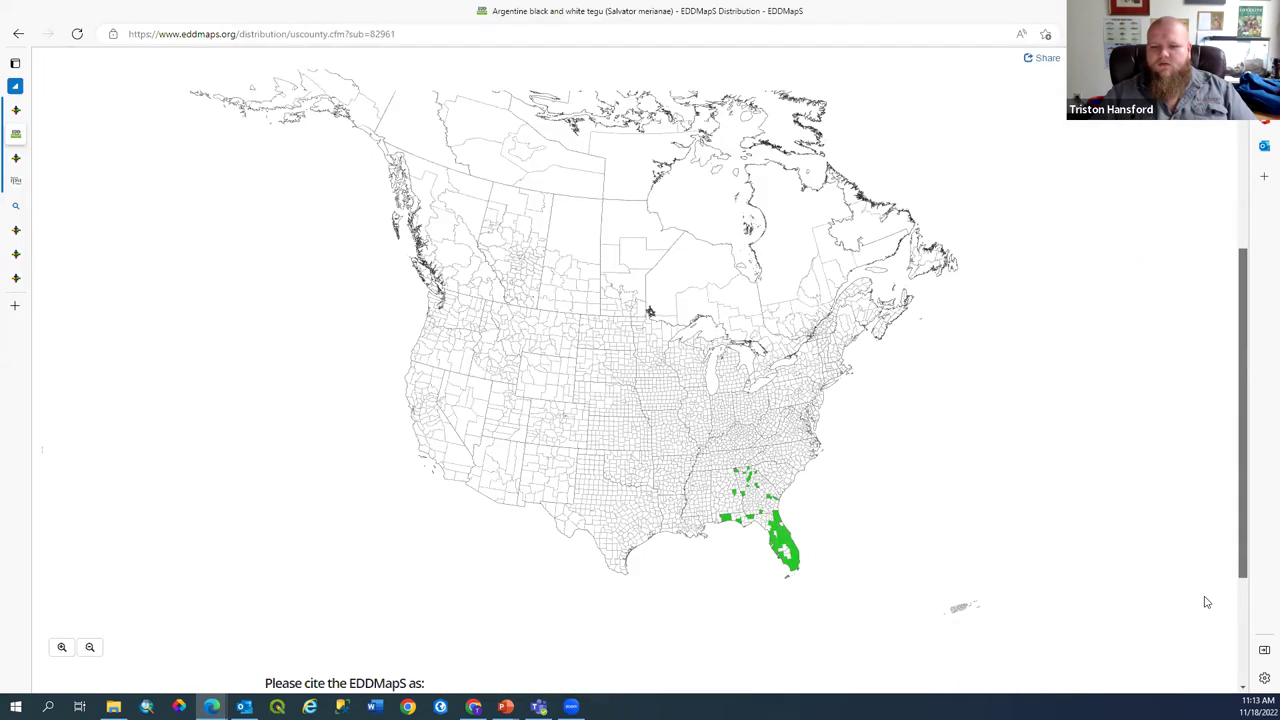
{"action": "scroll", "coordinate": [785, 379], "scroll_direction": "up", "scroll_amount": 3}
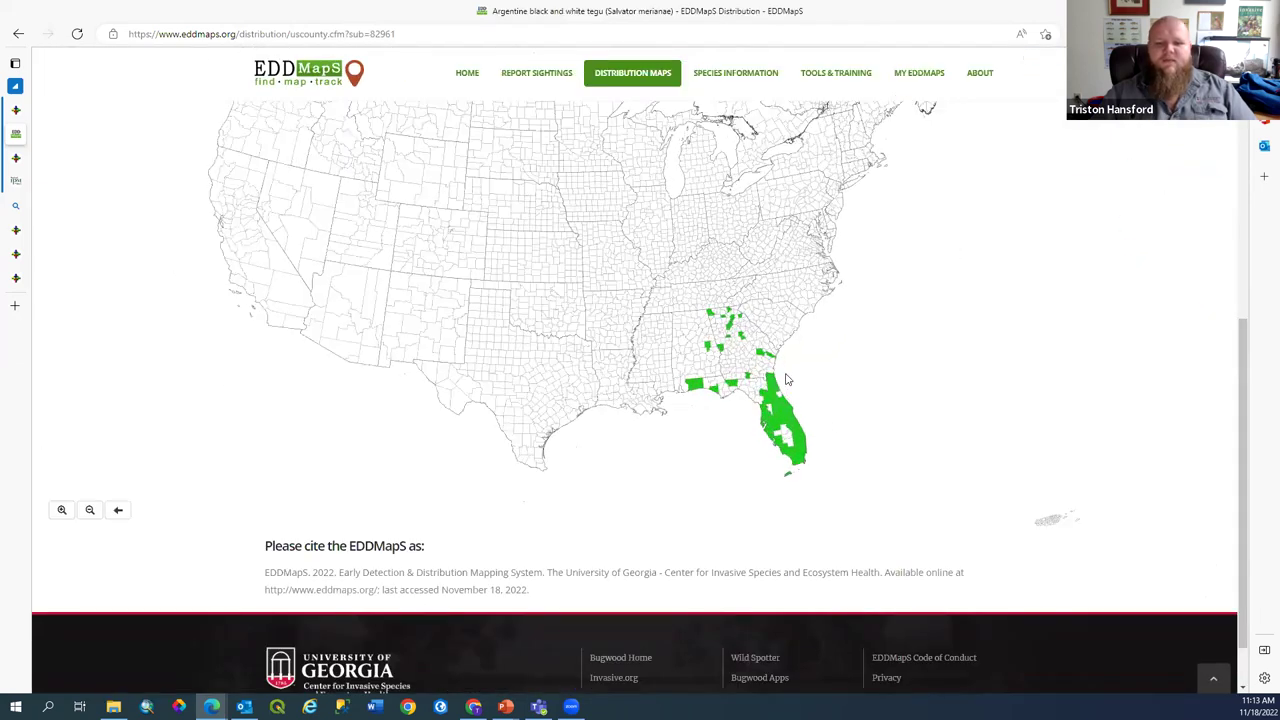
{"action": "left_click_drag", "start_coordinate": [851, 400], "coordinate": [878, 361]}
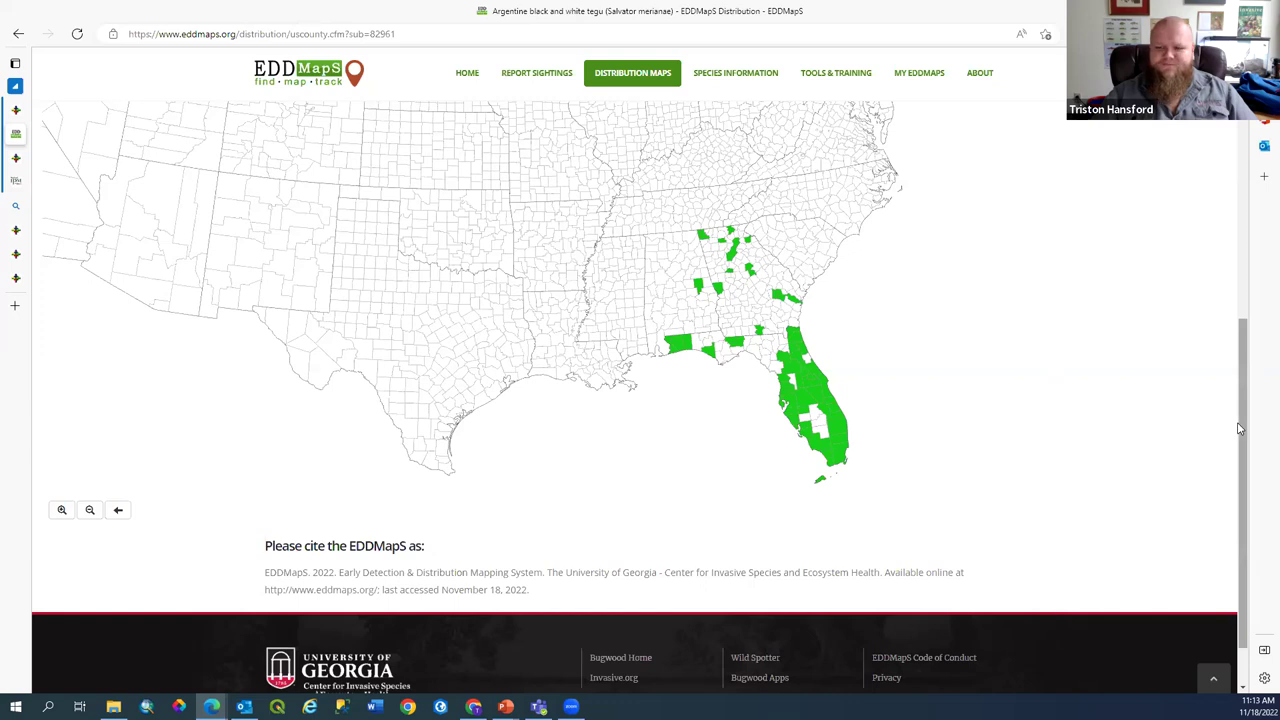
{"action": "left_click_drag", "start_coordinate": [1243, 430], "coordinate": [1241, 420]}
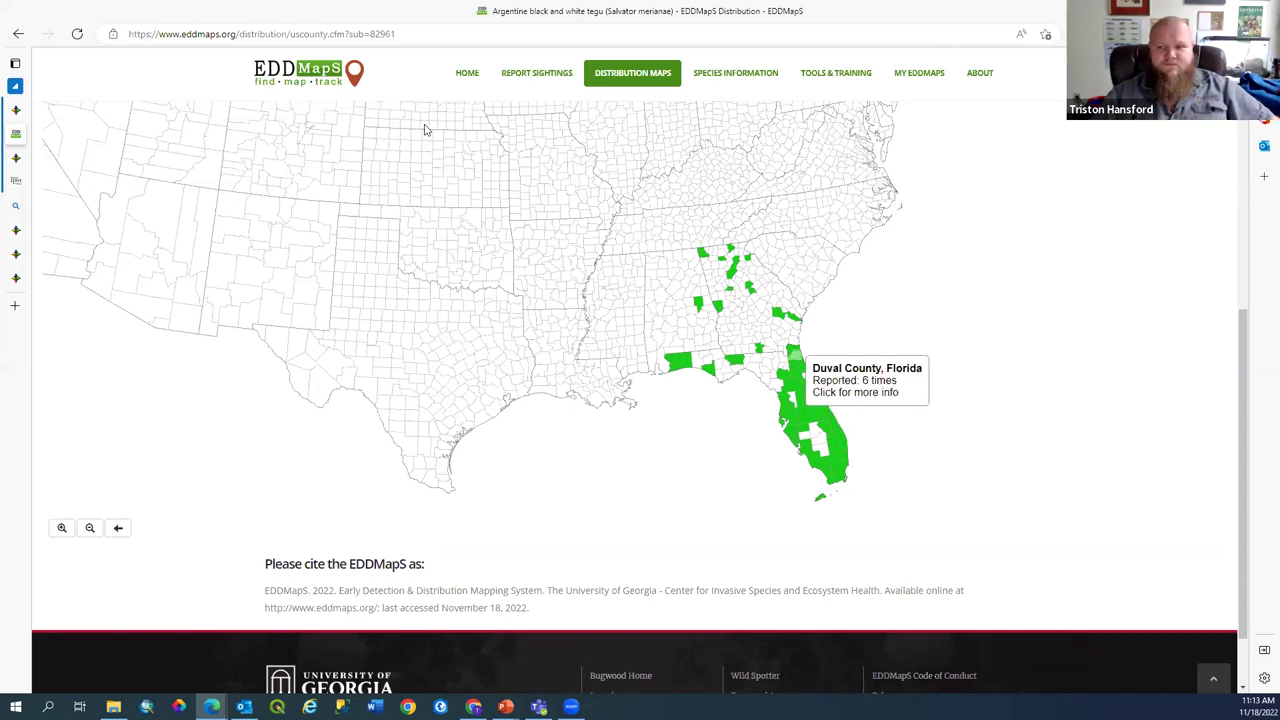
{"action": "left_click_drag", "start_coordinate": [1245, 326], "coordinate": [1238, 191]}
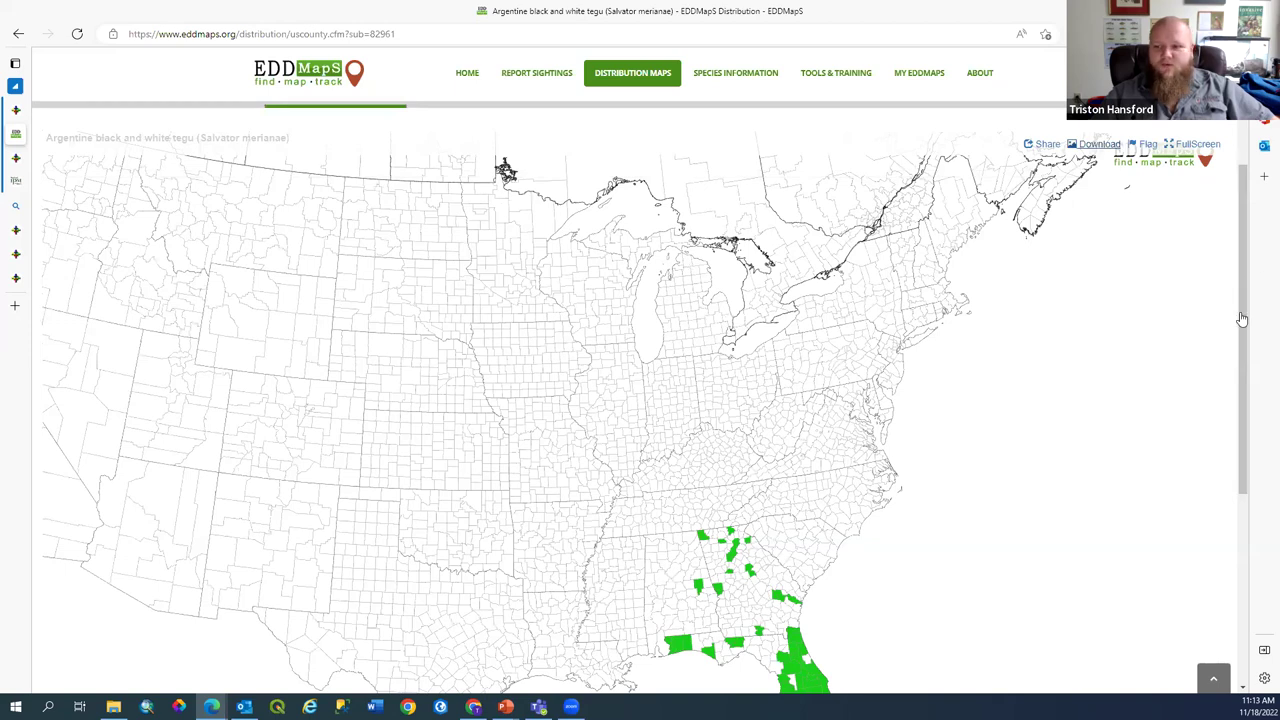
{"action": "left_click_drag", "start_coordinate": [1242, 320], "coordinate": [1229, 471]}
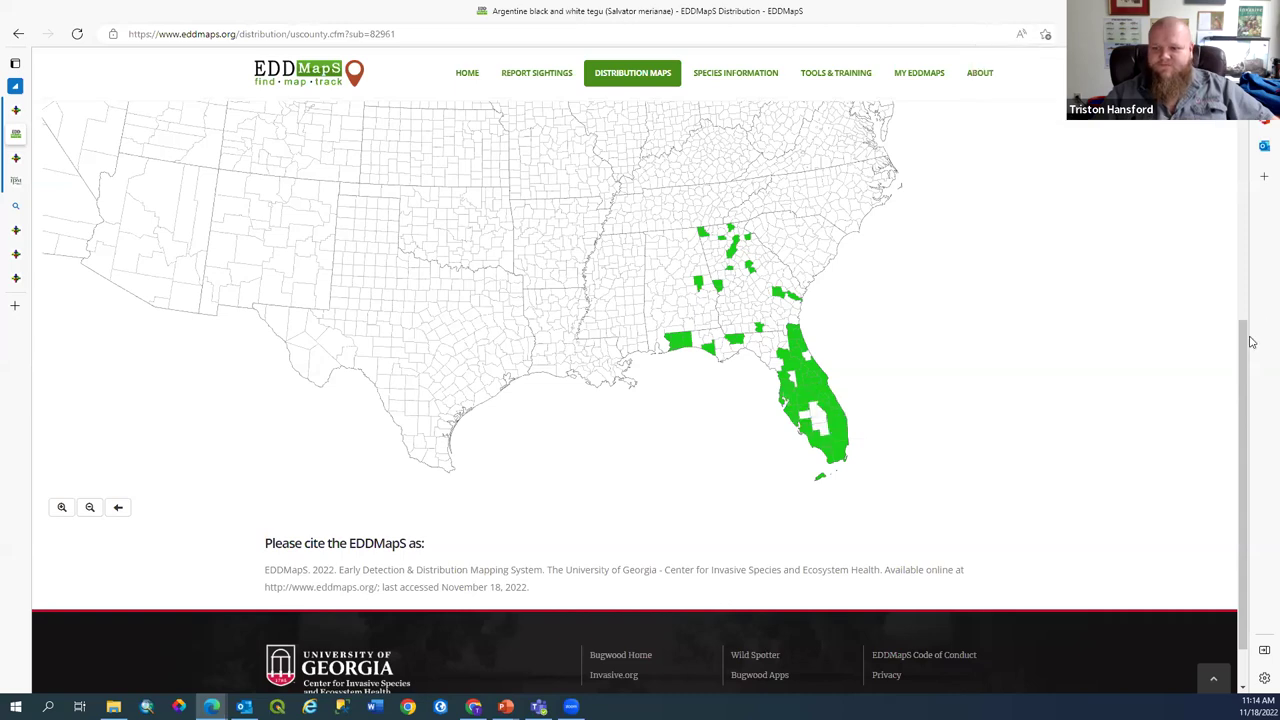
{"action": "scroll", "coordinate": [1248, 288], "scroll_direction": "up", "scroll_amount": 6}
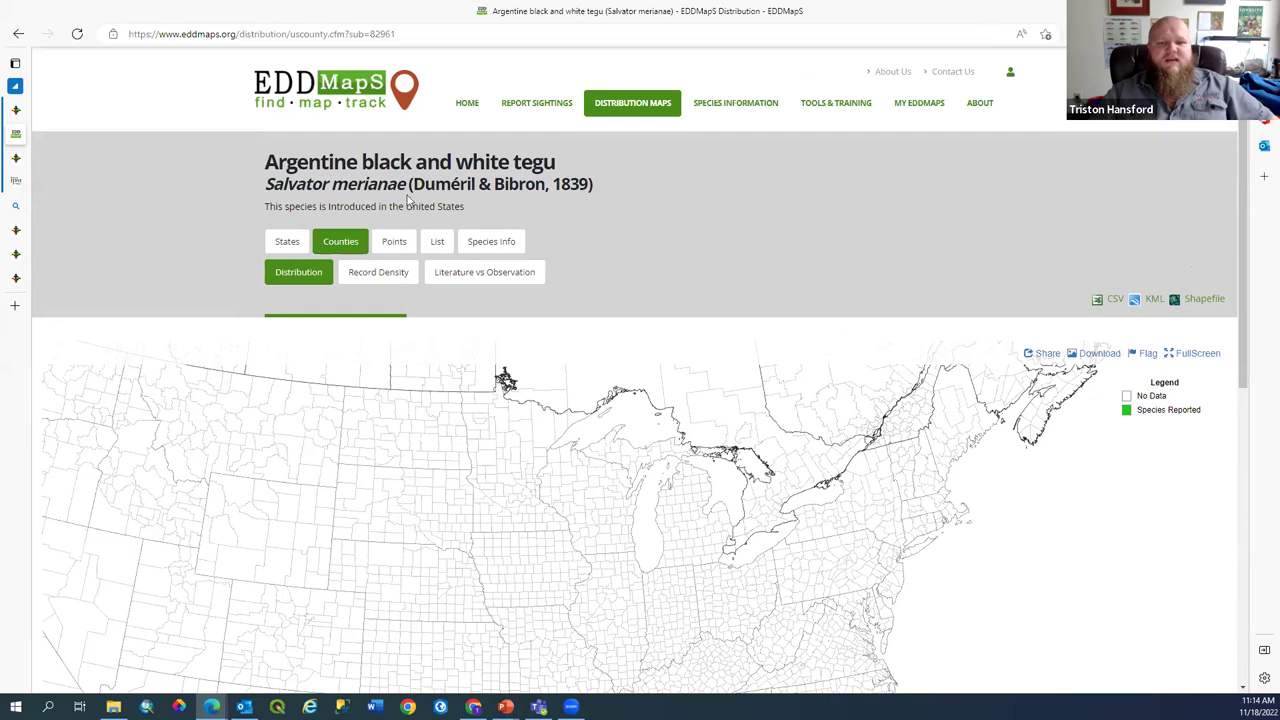
After a quick look at Species Information, switch the tegu map to the Points view
{"action": "left_click", "coordinate": [757, 107]}
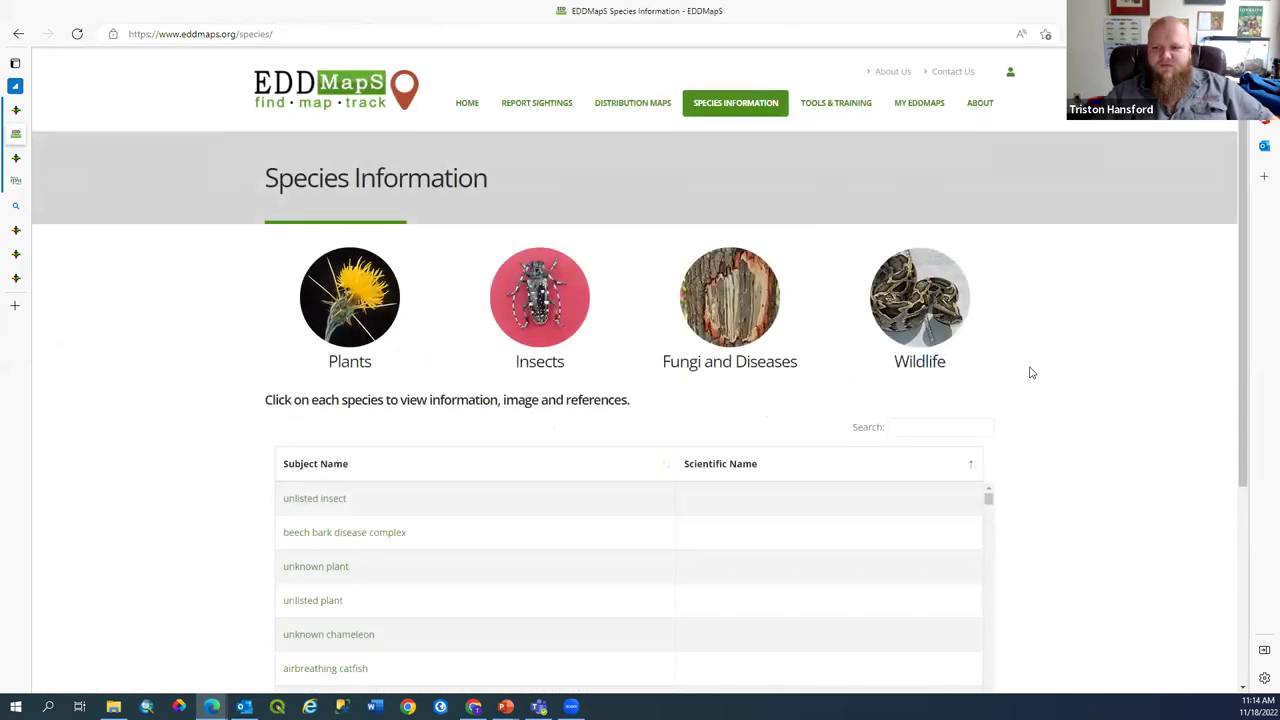
{"action": "key", "text": "alt+Left"}
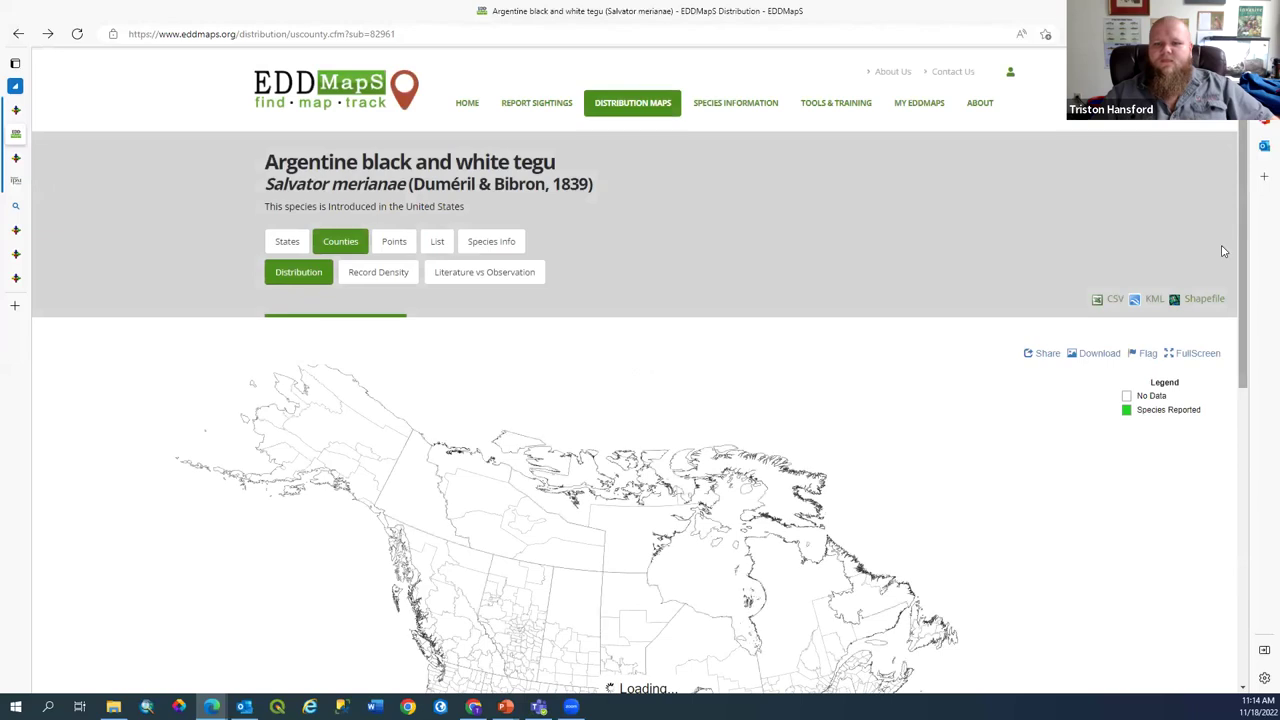
{"action": "left_click", "coordinate": [391, 255]}
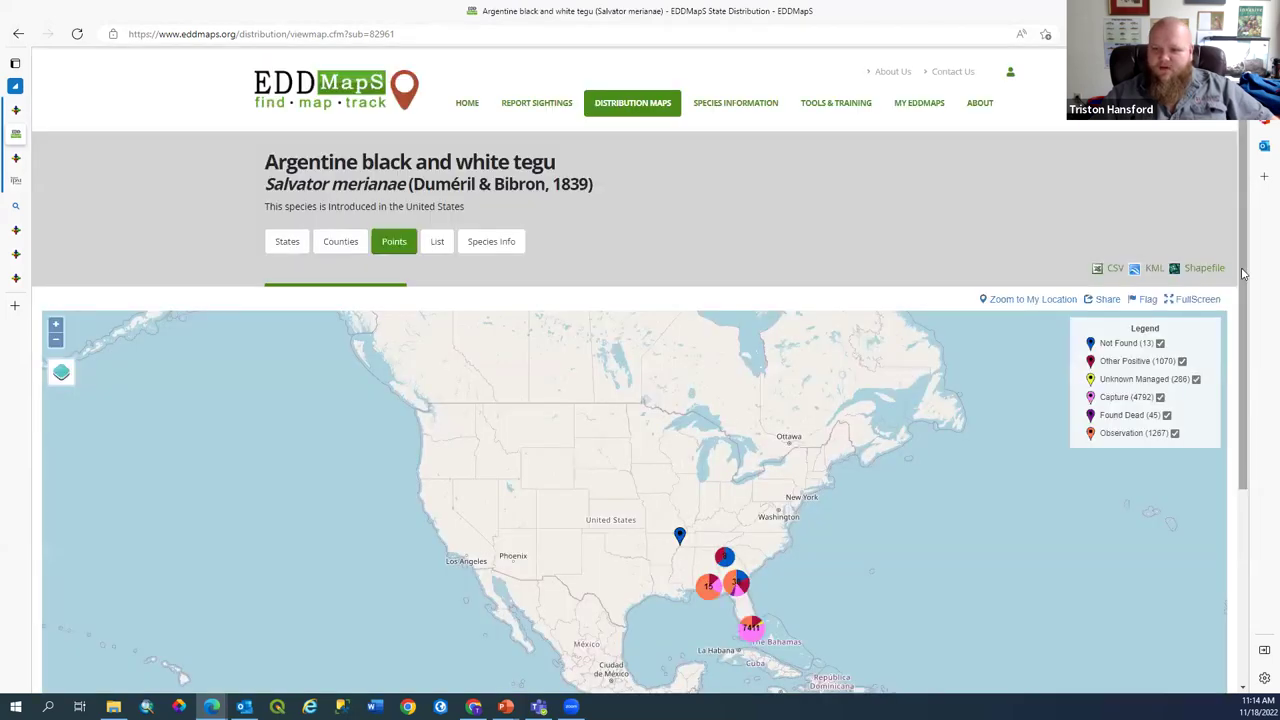
Zoom the tegu point map over Georgia and Florida, then switch to the List view
{"action": "scroll", "coordinate": [727, 478], "scroll_direction": "down", "scroll_amount": 1}
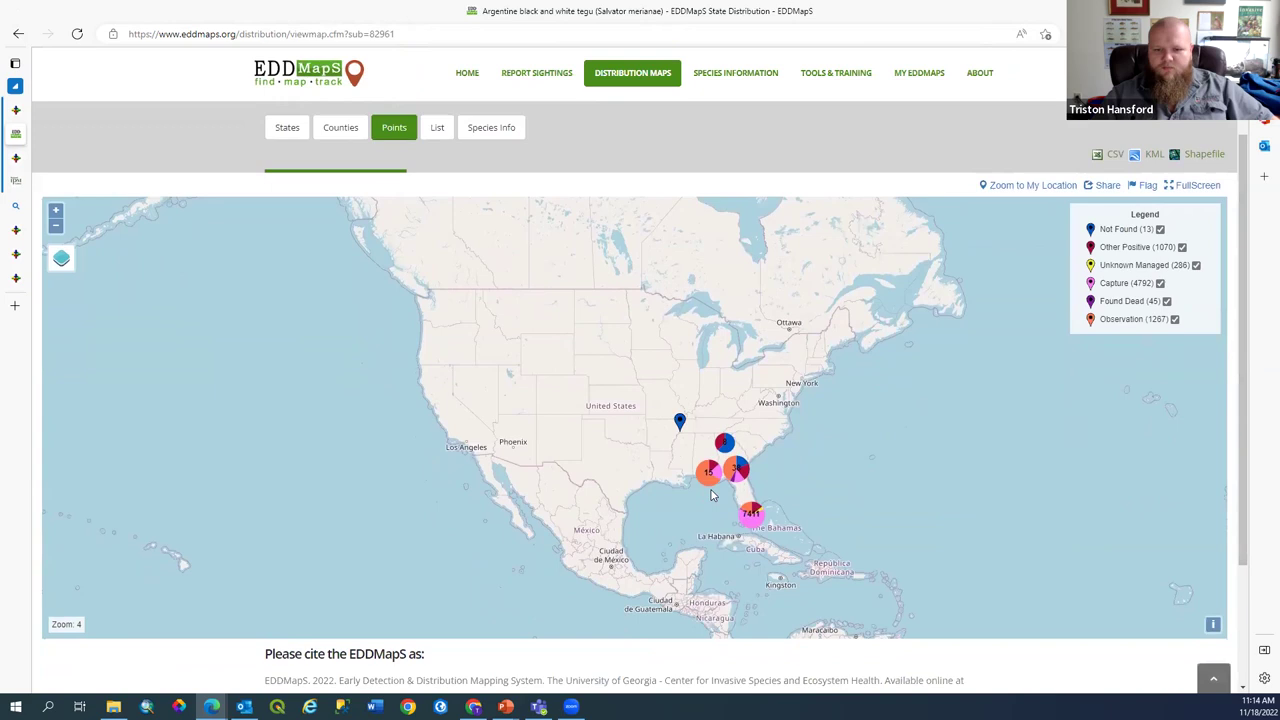
{"action": "scroll", "coordinate": [727, 478], "scroll_direction": "up", "scroll_amount": 1}
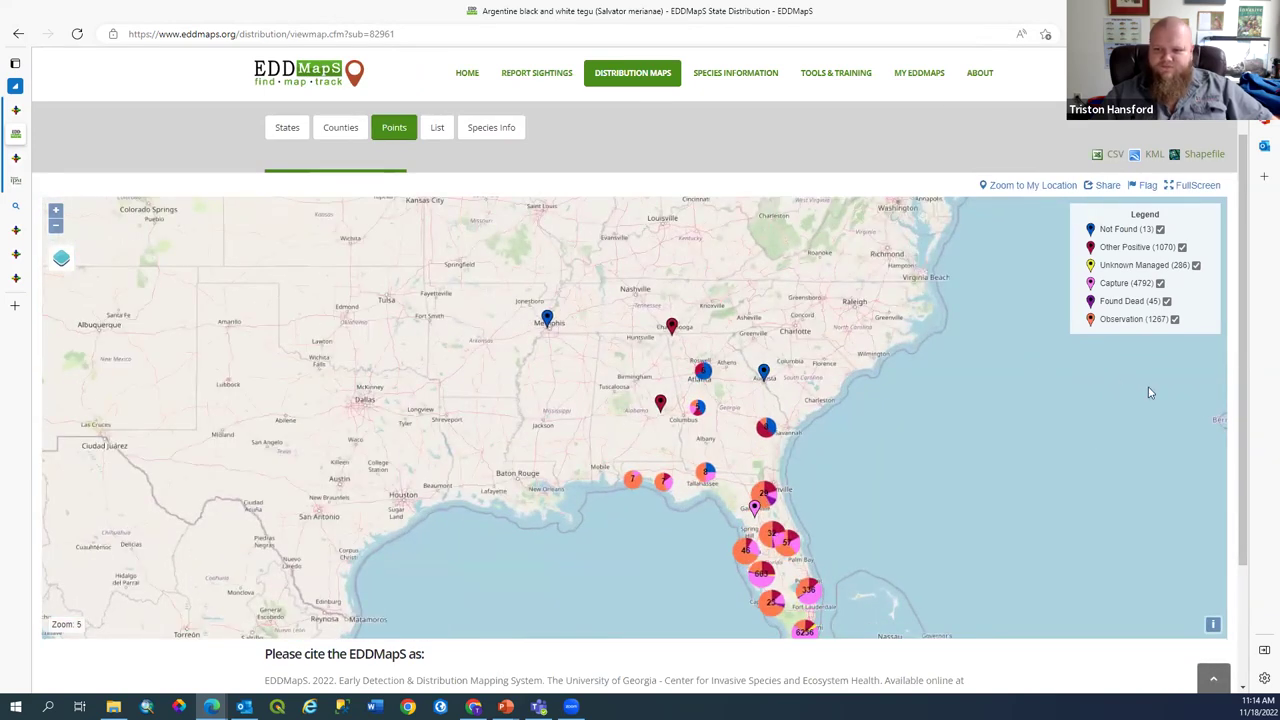
{"action": "scroll", "coordinate": [725, 463], "scroll_direction": "up", "scroll_amount": 1}
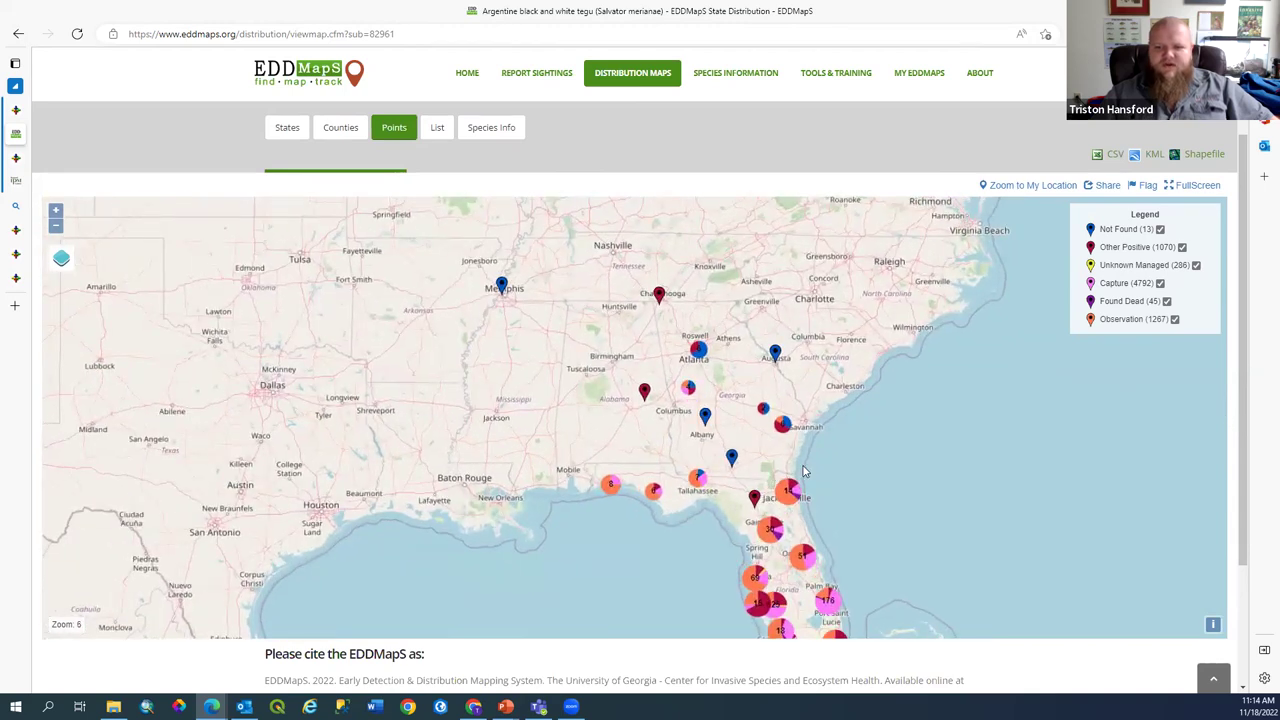
{"action": "scroll", "coordinate": [810, 458], "scroll_direction": "up", "scroll_amount": 1}
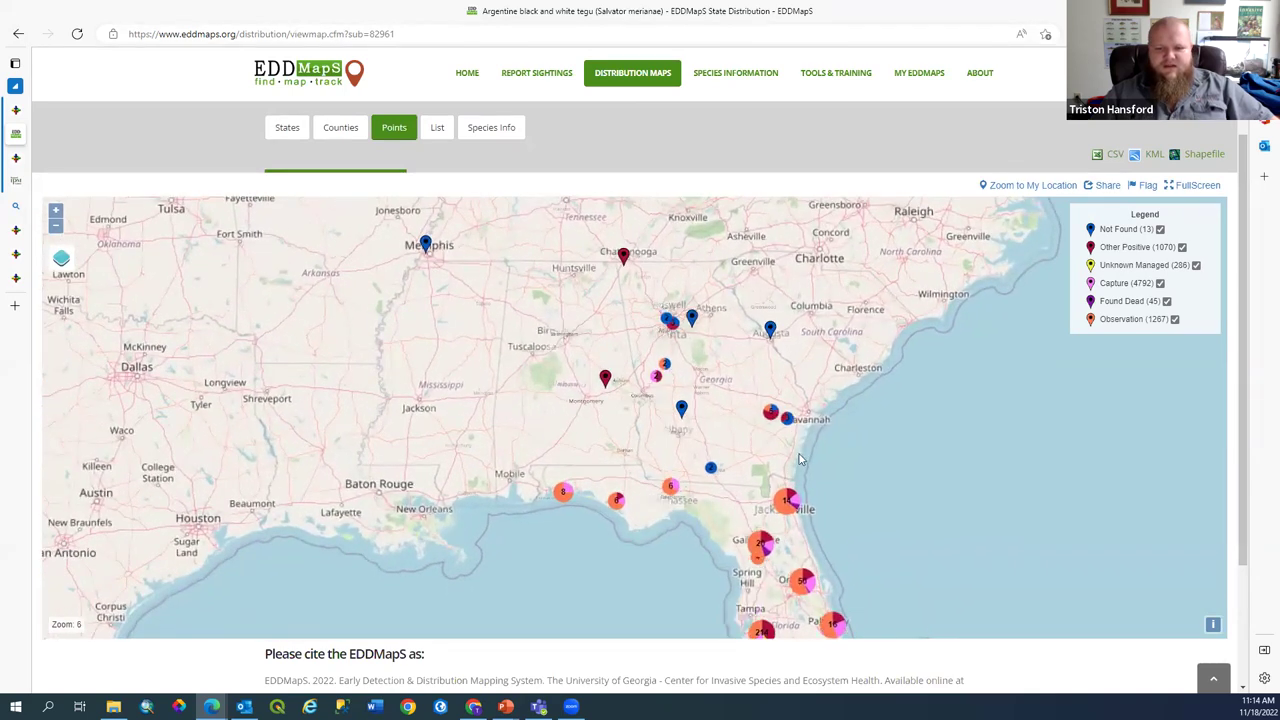
{"action": "left_click_drag", "start_coordinate": [816, 450], "coordinate": [821, 424]}
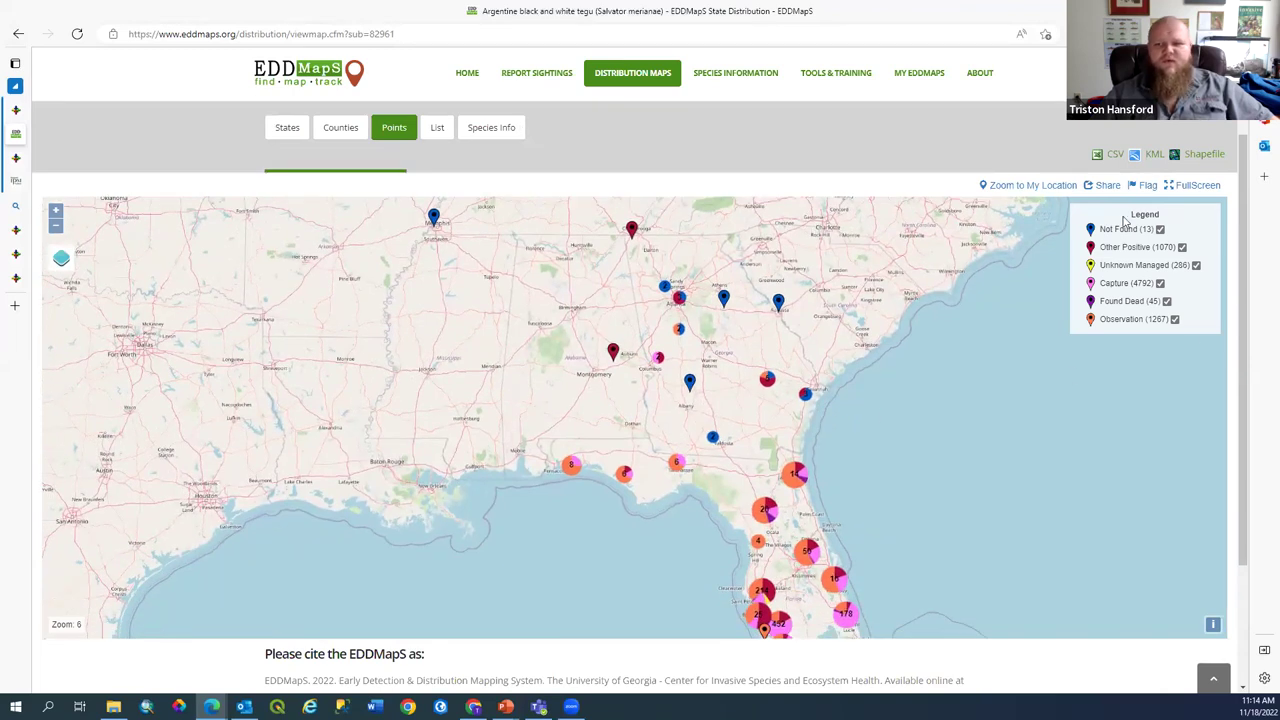
{"action": "left_click", "coordinate": [437, 128]}
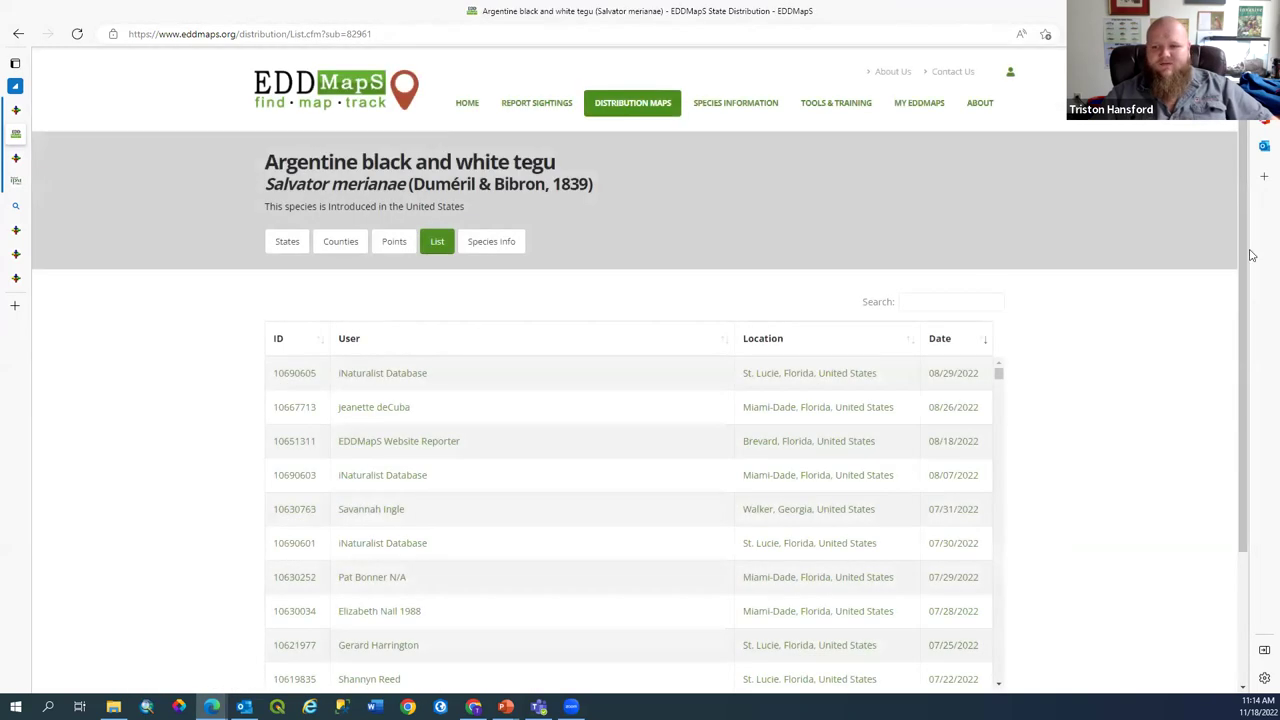
Scroll through the table of 7,658 tegu records with ID, user, location and date
{"action": "scroll", "coordinate": [1250, 255], "scroll_direction": "down", "scroll_amount": 2}
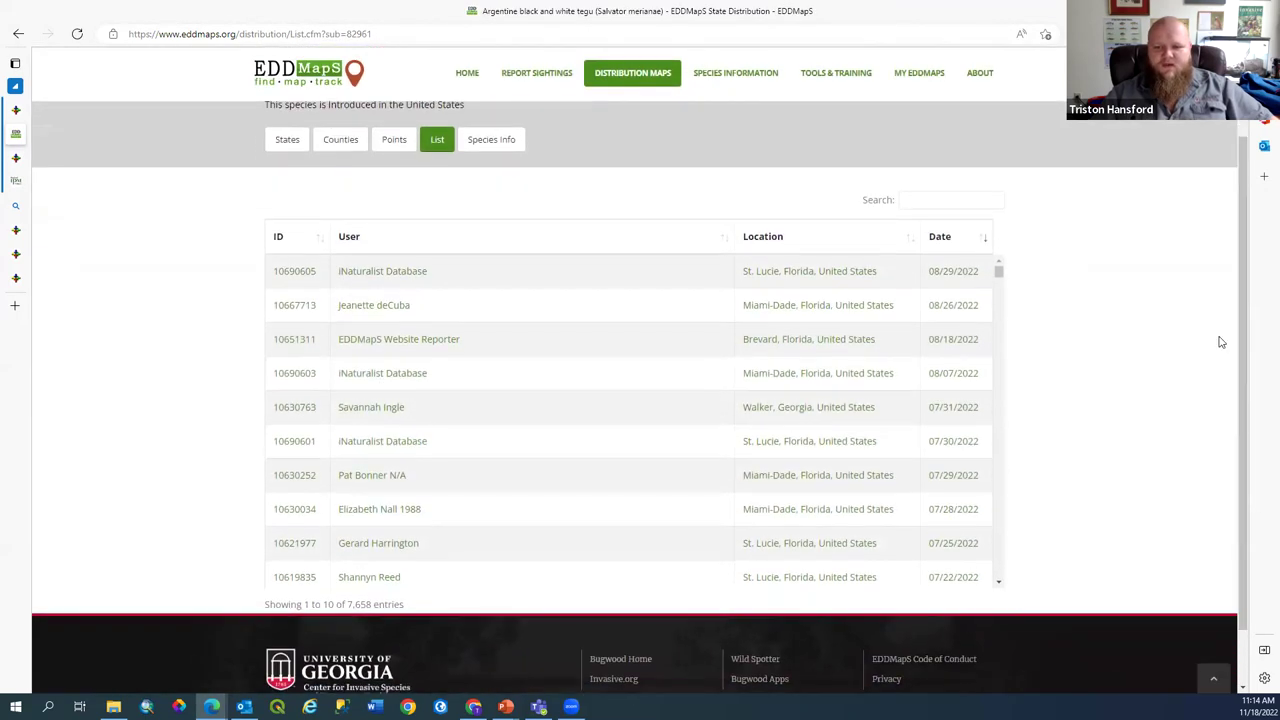
{"action": "left_click_drag", "start_coordinate": [999, 274], "coordinate": [1001, 288]}
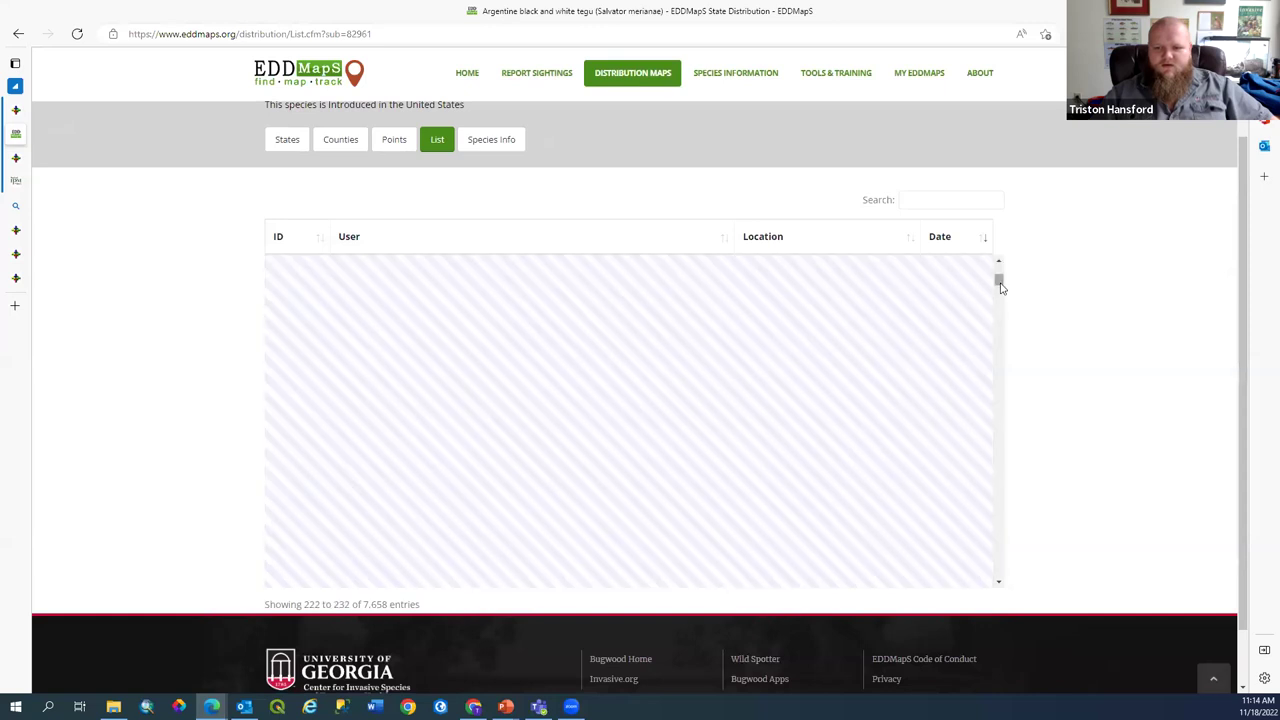
{"action": "scroll", "coordinate": [694, 489], "scroll_direction": "up", "scroll_amount": 2}
{"action": "scroll", "coordinate": [697, 490], "scroll_direction": "up", "scroll_amount": 5}
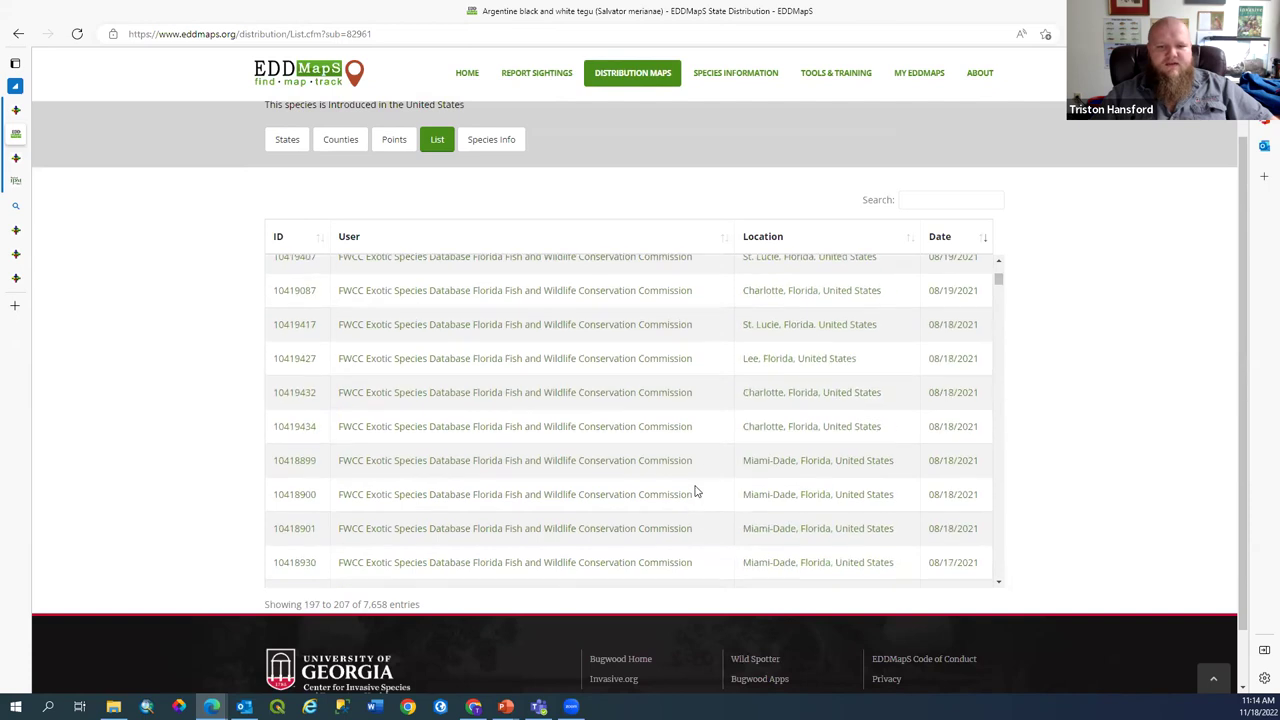
{"action": "scroll", "coordinate": [695, 489], "scroll_direction": "up", "scroll_amount": 4}
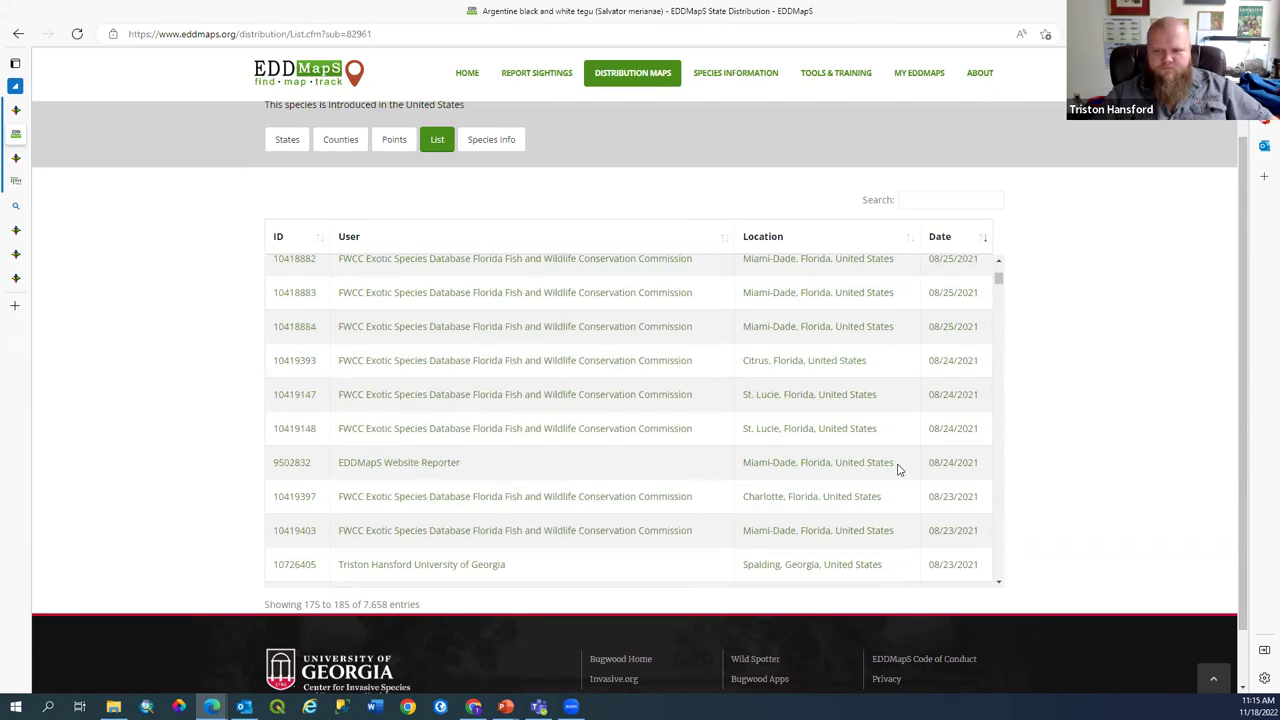
{"action": "left_click", "coordinate": [500, 143]}
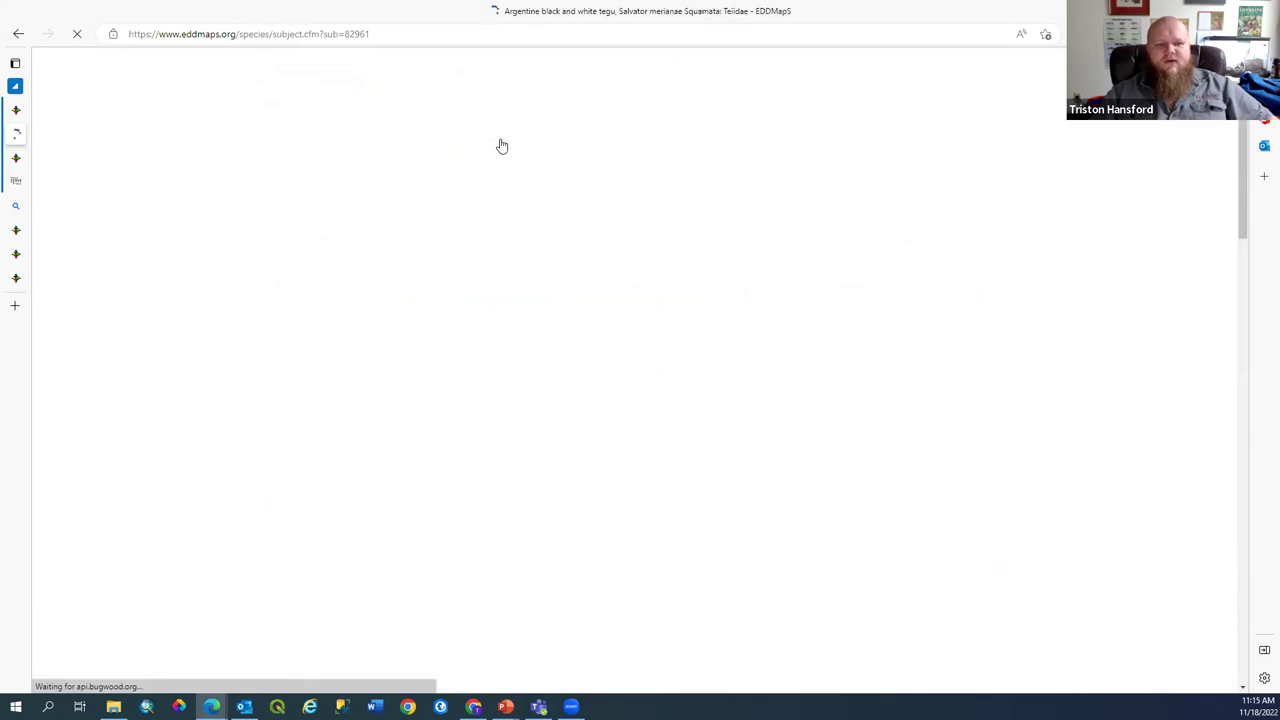
Read the tegu's Species Info page on origin, life cycle, distribution and control, returning to the top
{"action": "left_click_drag", "start_coordinate": [1244, 215], "coordinate": [1247, 262]}
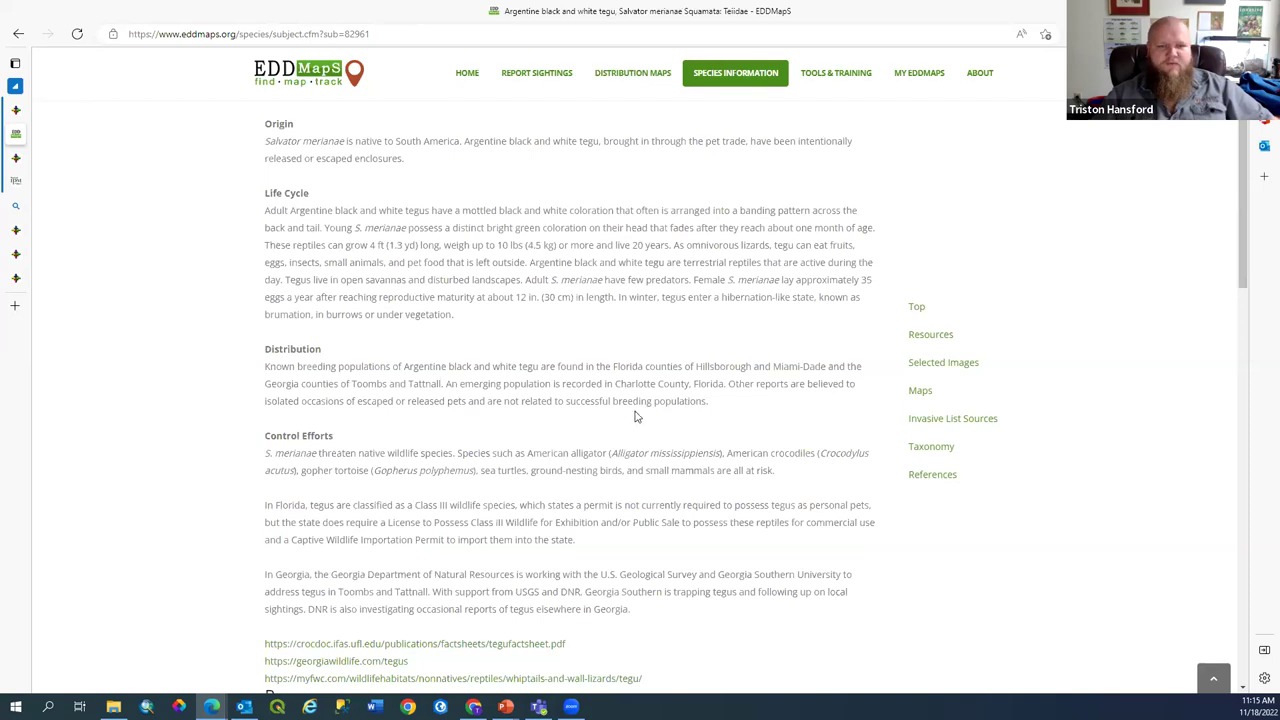
{"action": "scroll", "coordinate": [632, 416], "scroll_direction": "down", "scroll_amount": 2}
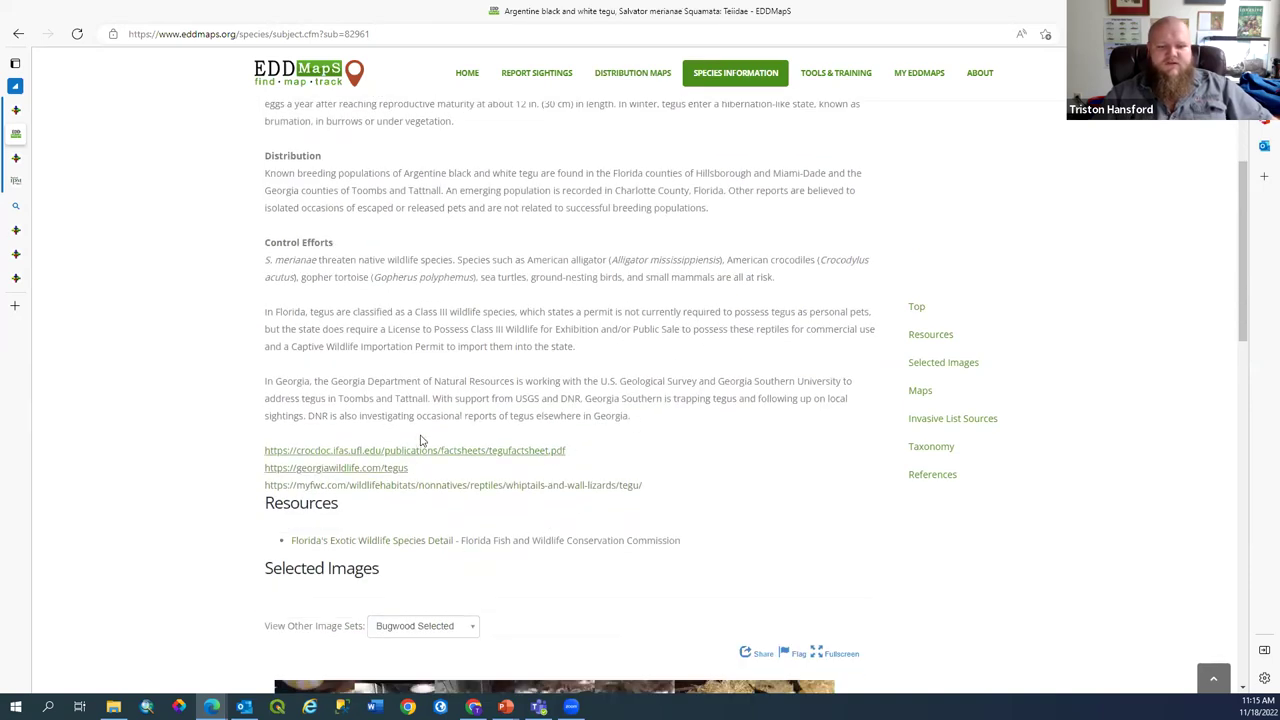
{"action": "scroll", "coordinate": [802, 466], "scroll_direction": "up", "scroll_amount": 2}
{"action": "scroll", "coordinate": [802, 466], "scroll_direction": "up", "scroll_amount": 2}
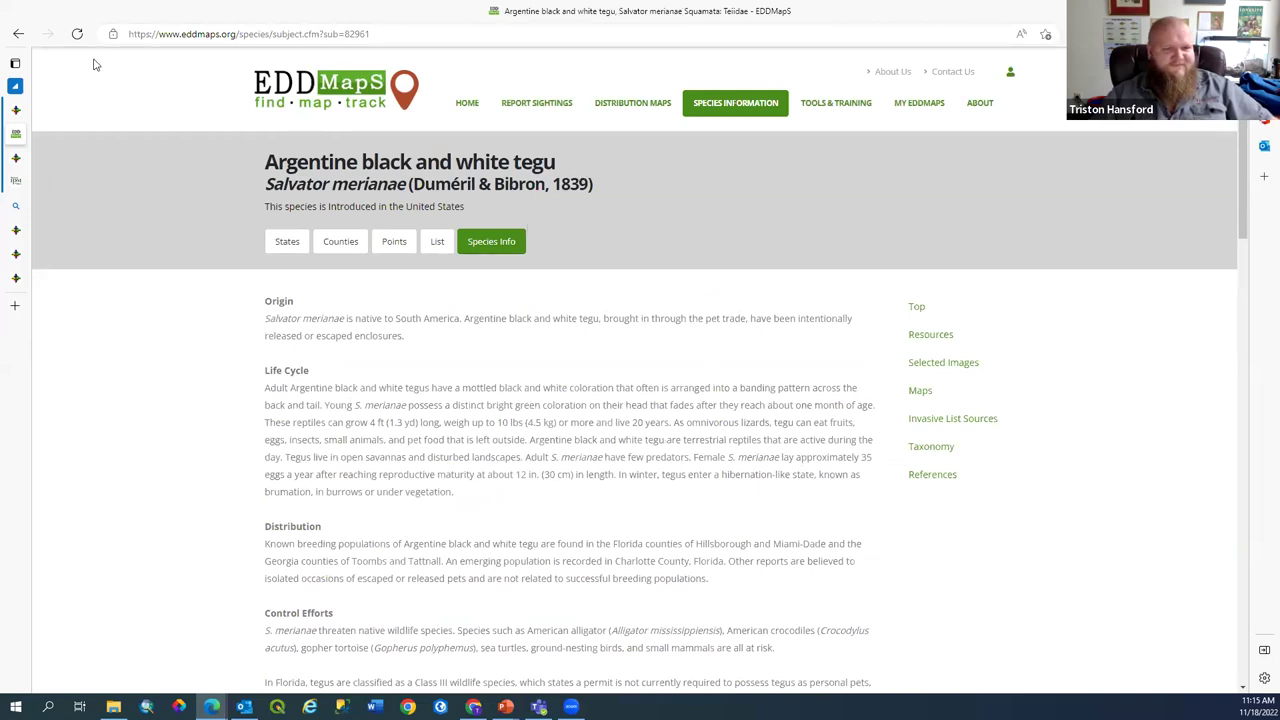
In Bugwood Presents, search presentations for 'Asian longhorn' and open the Asian Longhorned Beetle presentation
{"action": "mouse_move", "coordinate": [30, 118]}
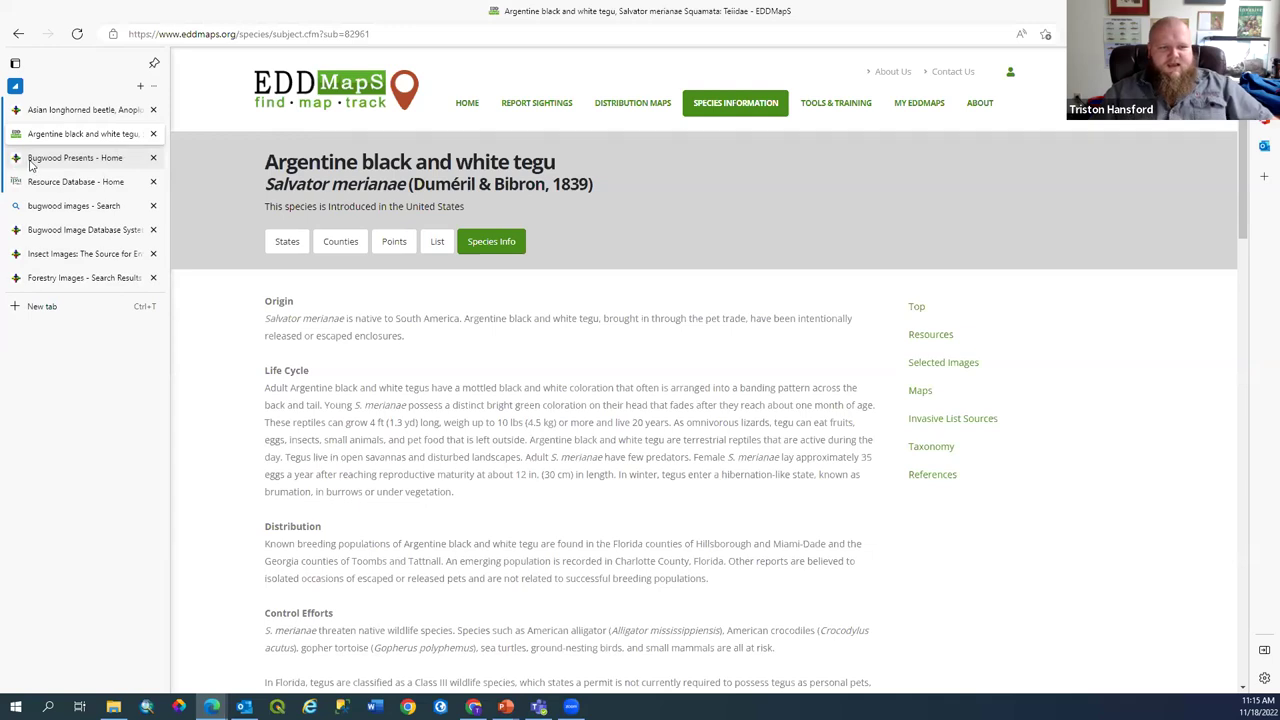
{"action": "left_click", "coordinate": [30, 162]}
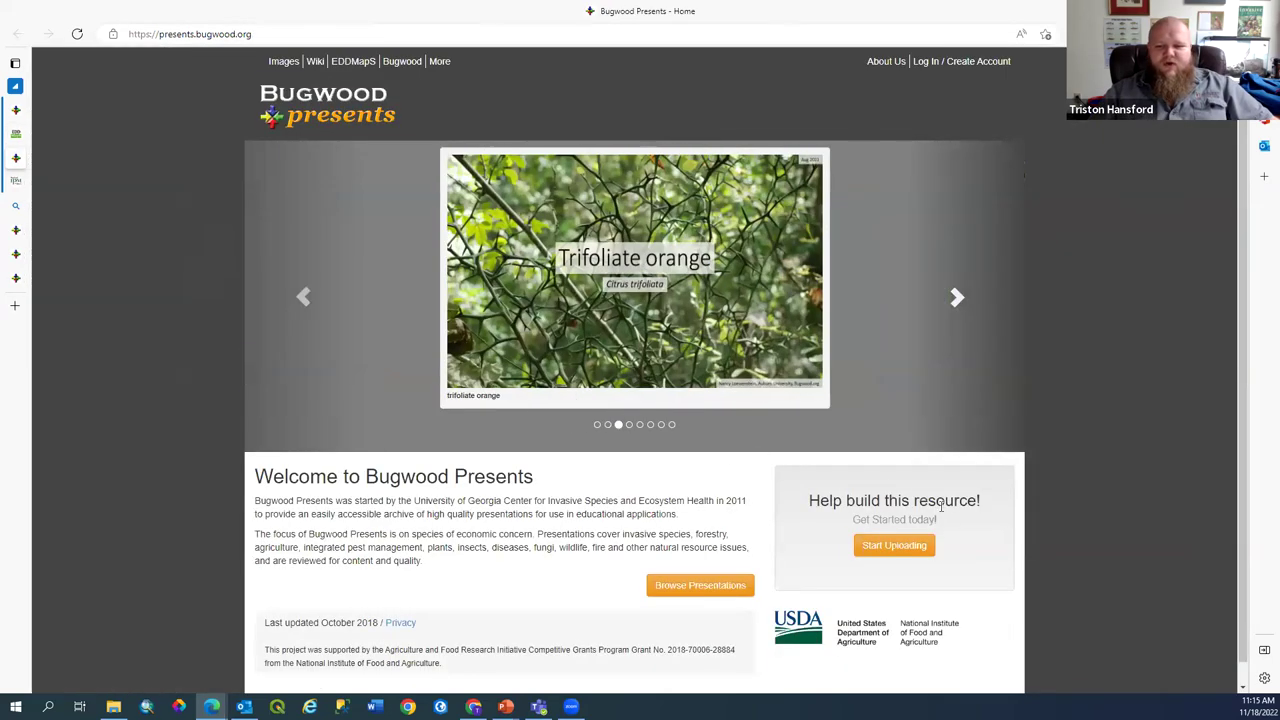
{"action": "scroll", "coordinate": [838, 407], "scroll_direction": "down", "scroll_amount": 1}
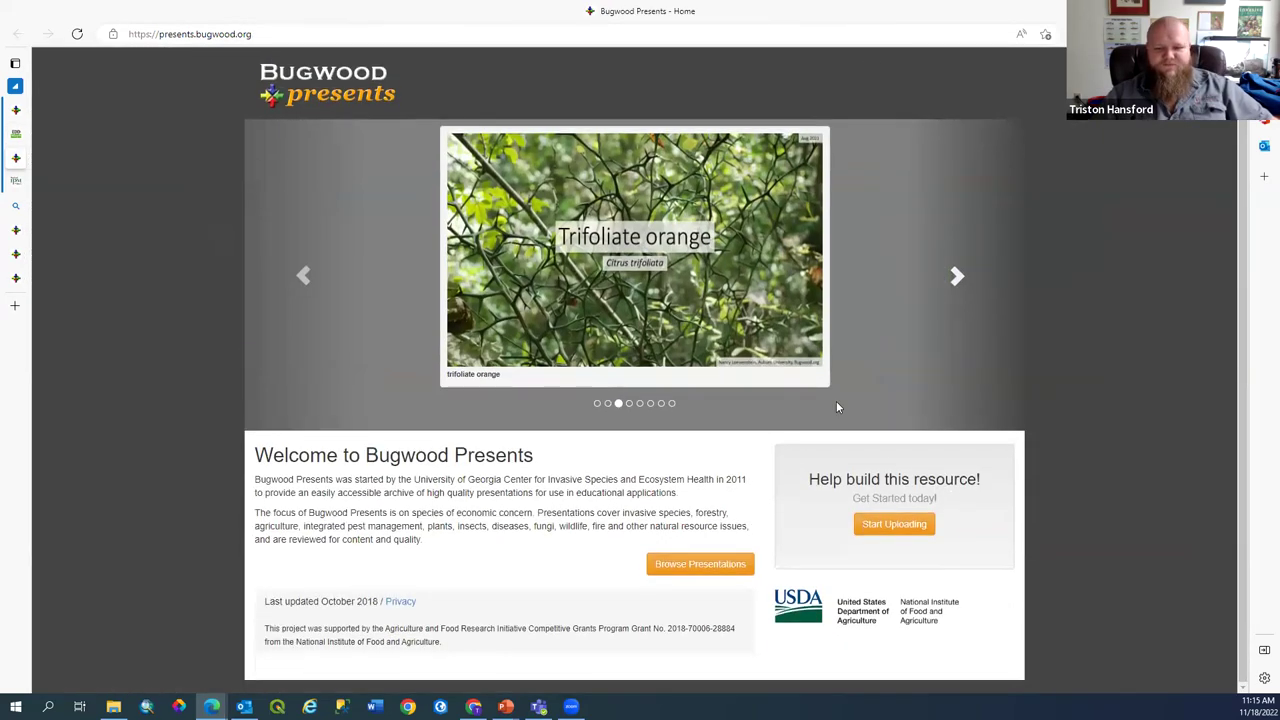
{"action": "left_click", "coordinate": [686, 567]}
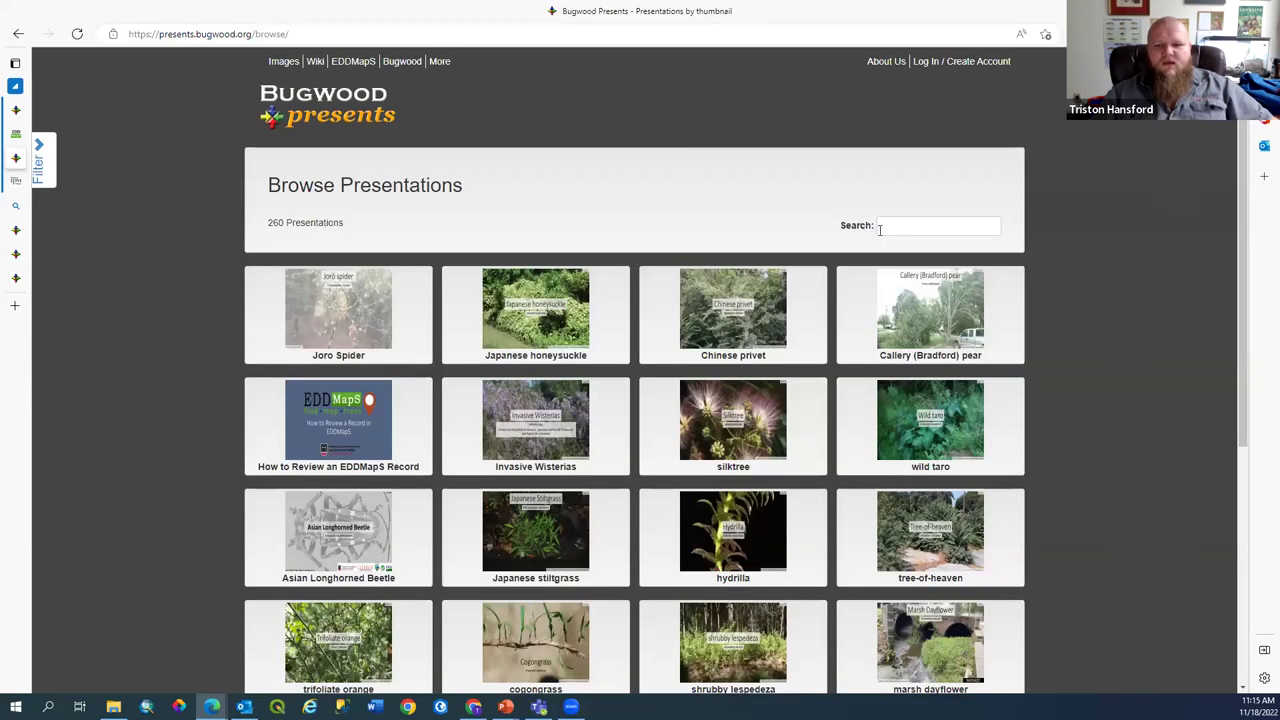
{"action": "left_click", "coordinate": [884, 228]}
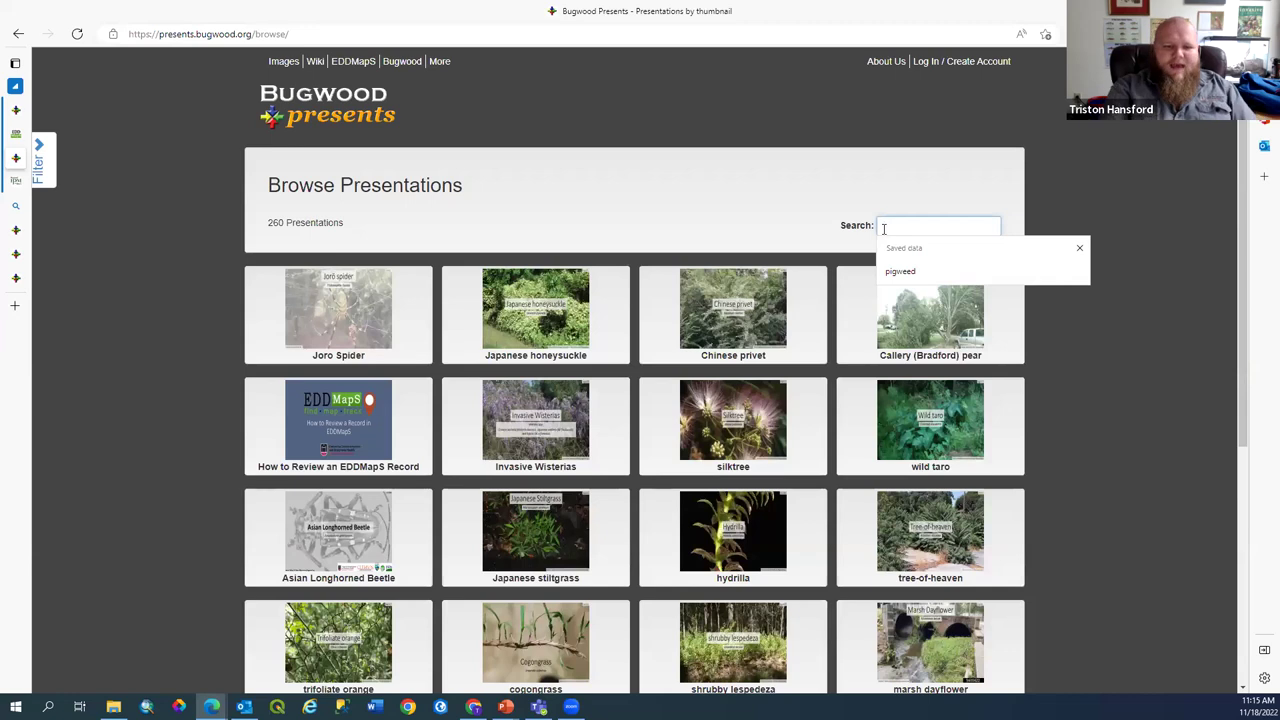
{"action": "type", "text": "k"}
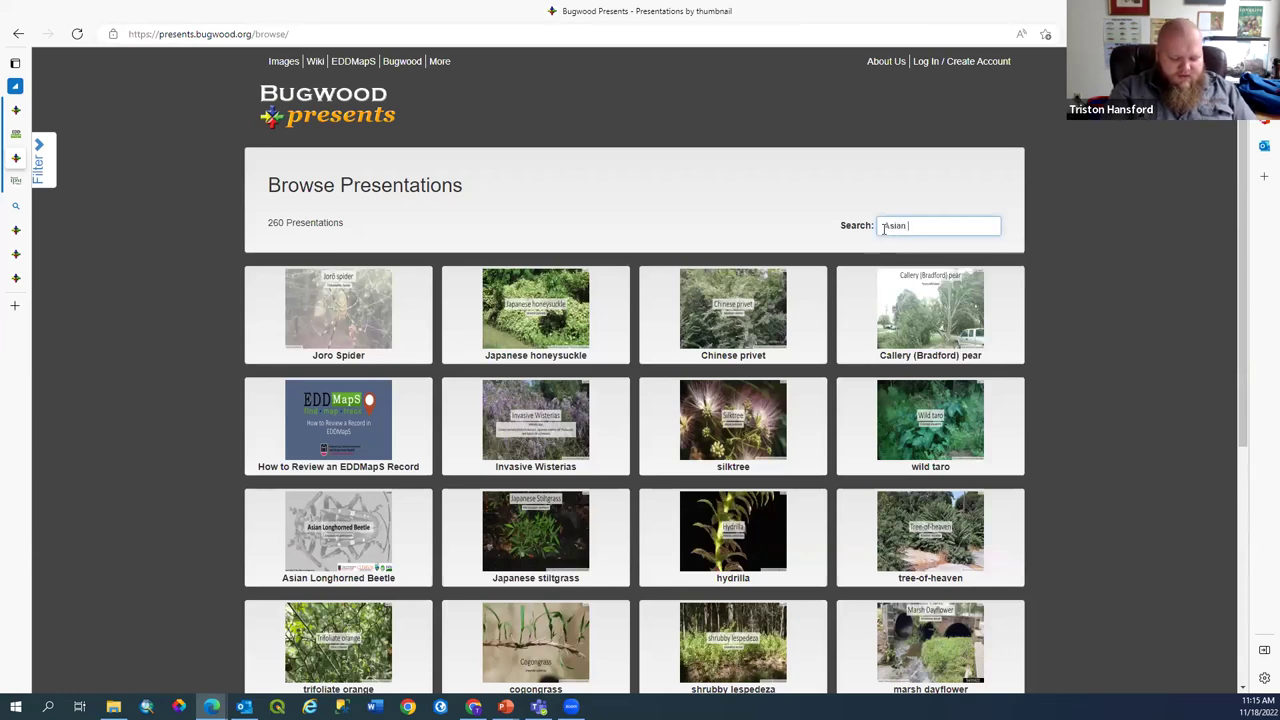
{"action": "type", "text": "sian longhorned"}
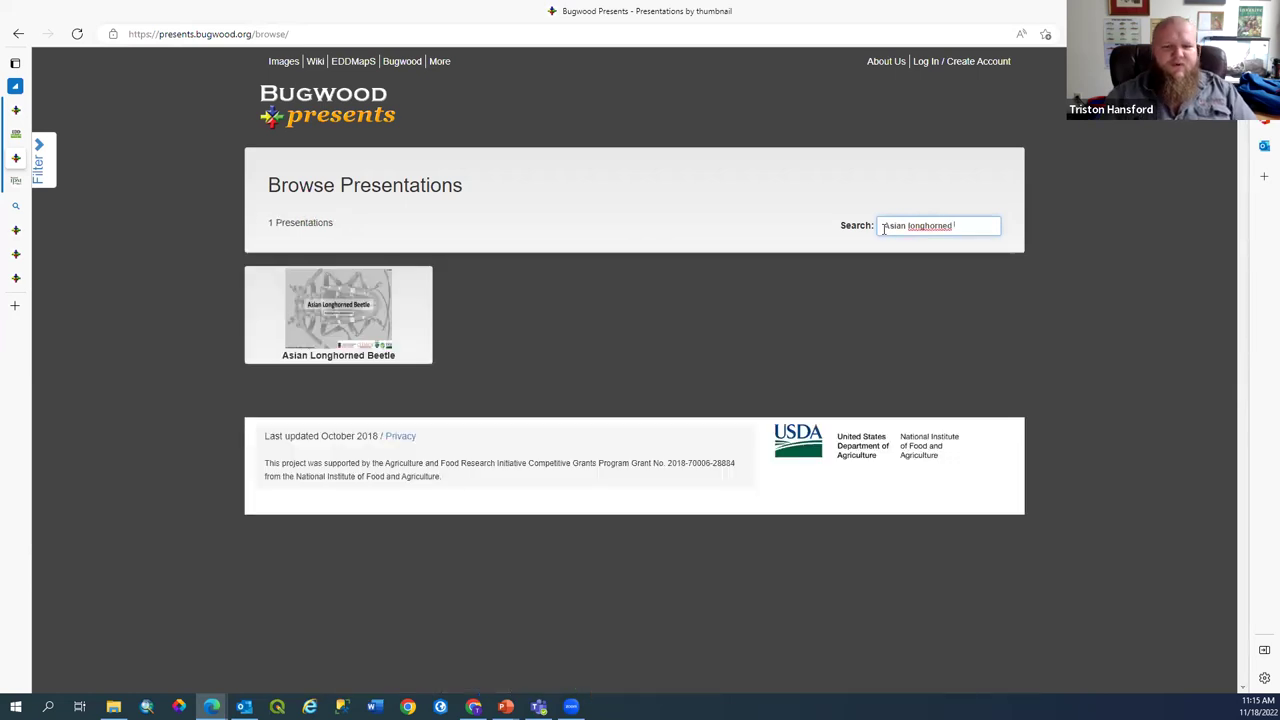
{"action": "left_click", "coordinate": [347, 334]}
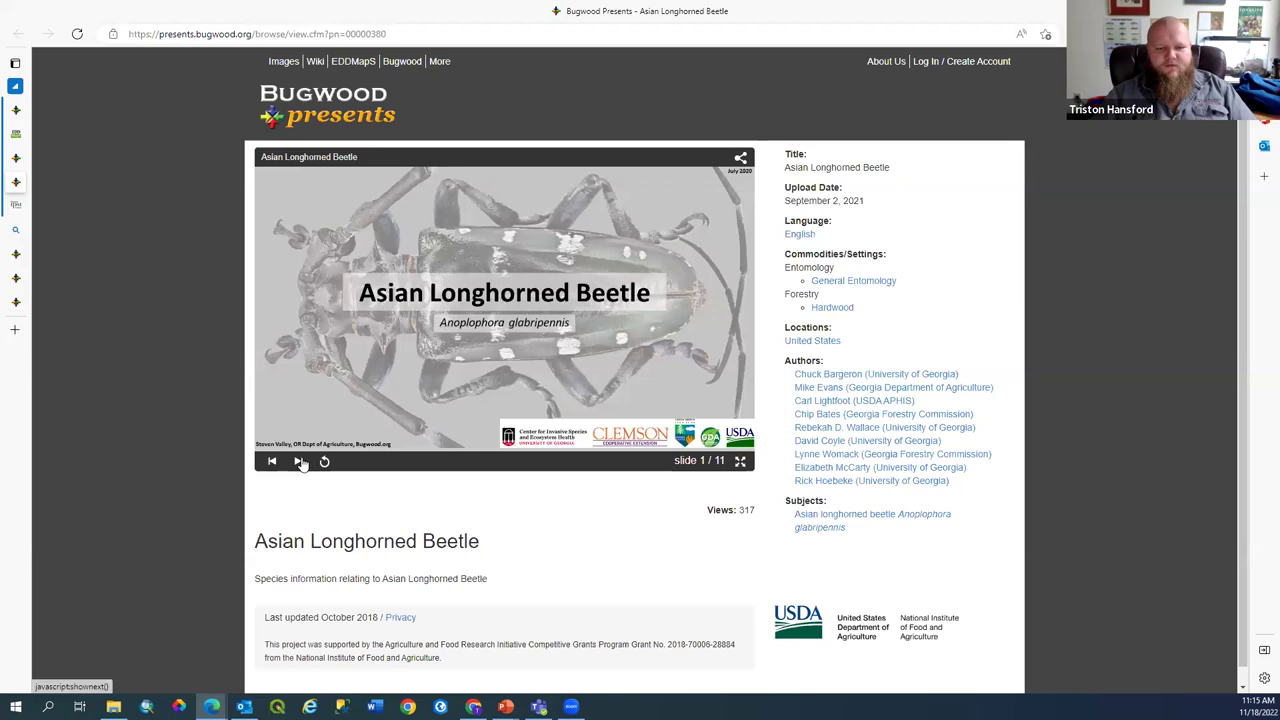
Advance through the Overview, Life Cycle, Eggs and Larvae slides to slide 6, Pupa
{"action": "left_click", "coordinate": [300, 461]}
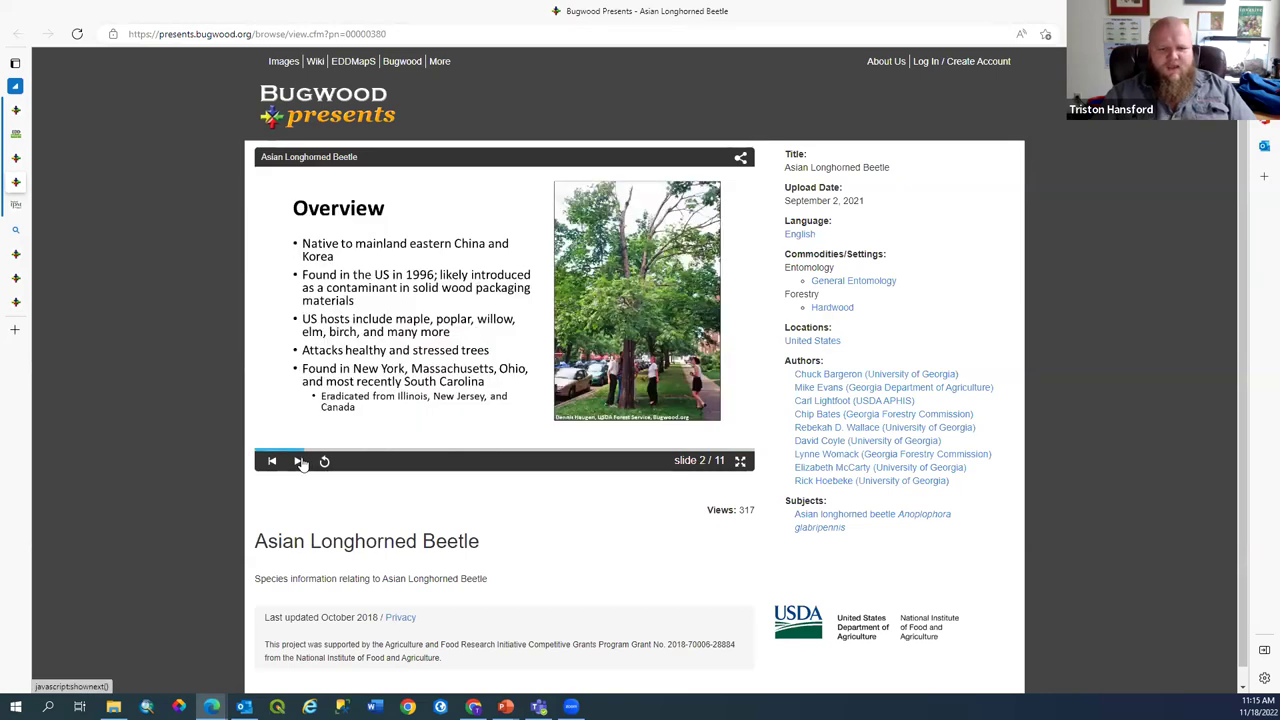
{"action": "left_click", "coordinate": [300, 461]}
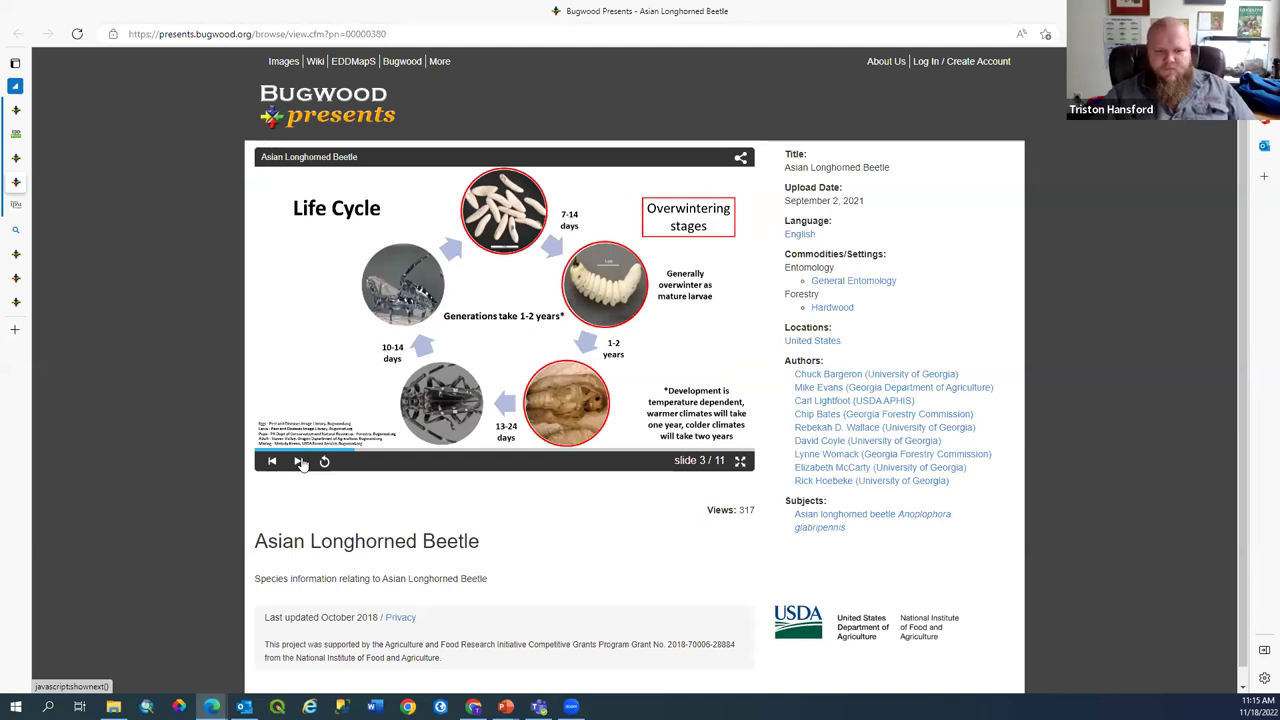
{"action": "left_click", "coordinate": [300, 461]}
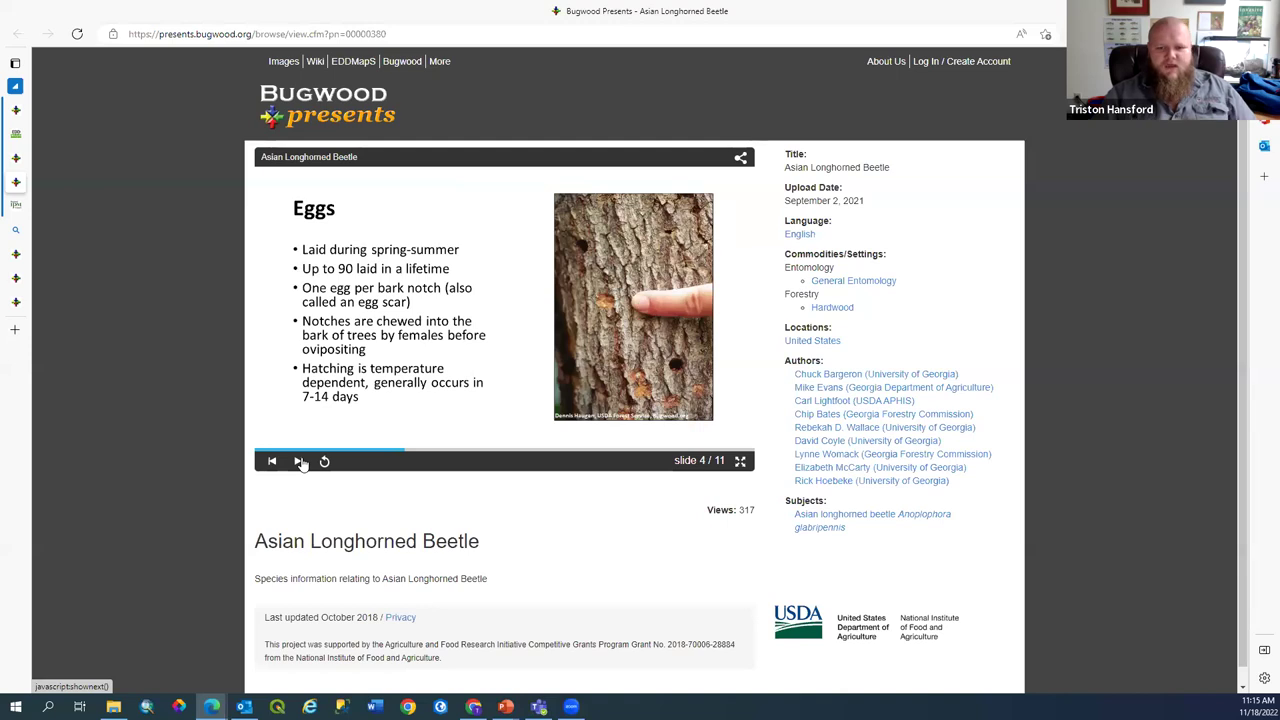
{"action": "left_click", "coordinate": [300, 461]}
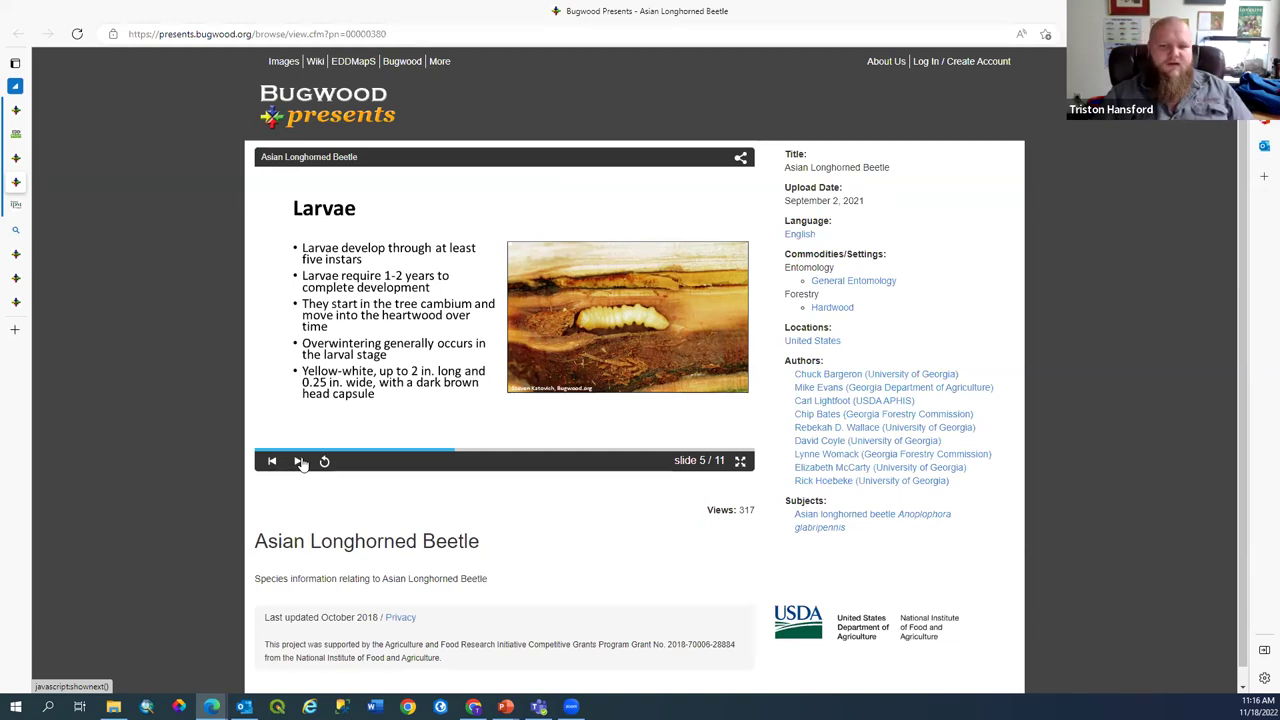
{"action": "left_click", "coordinate": [300, 462]}
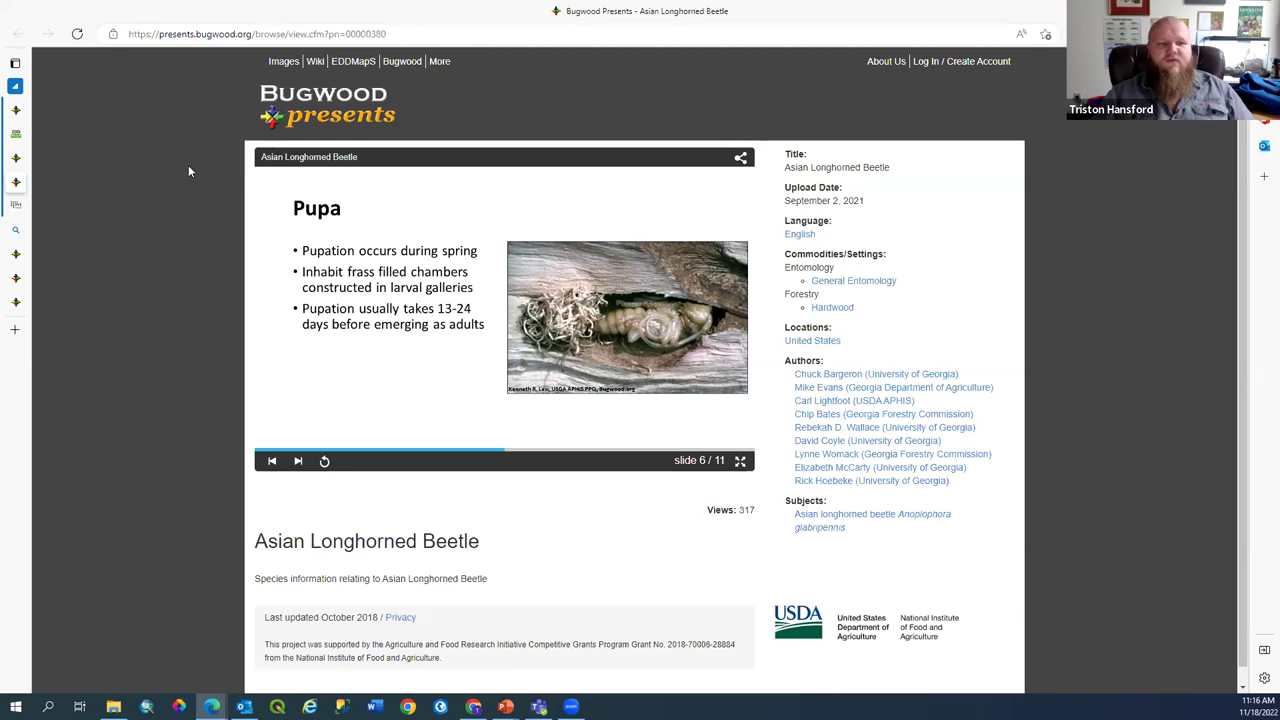
{"action": "scroll", "coordinate": [194, 410], "scroll_direction": "down", "scroll_amount": 1}
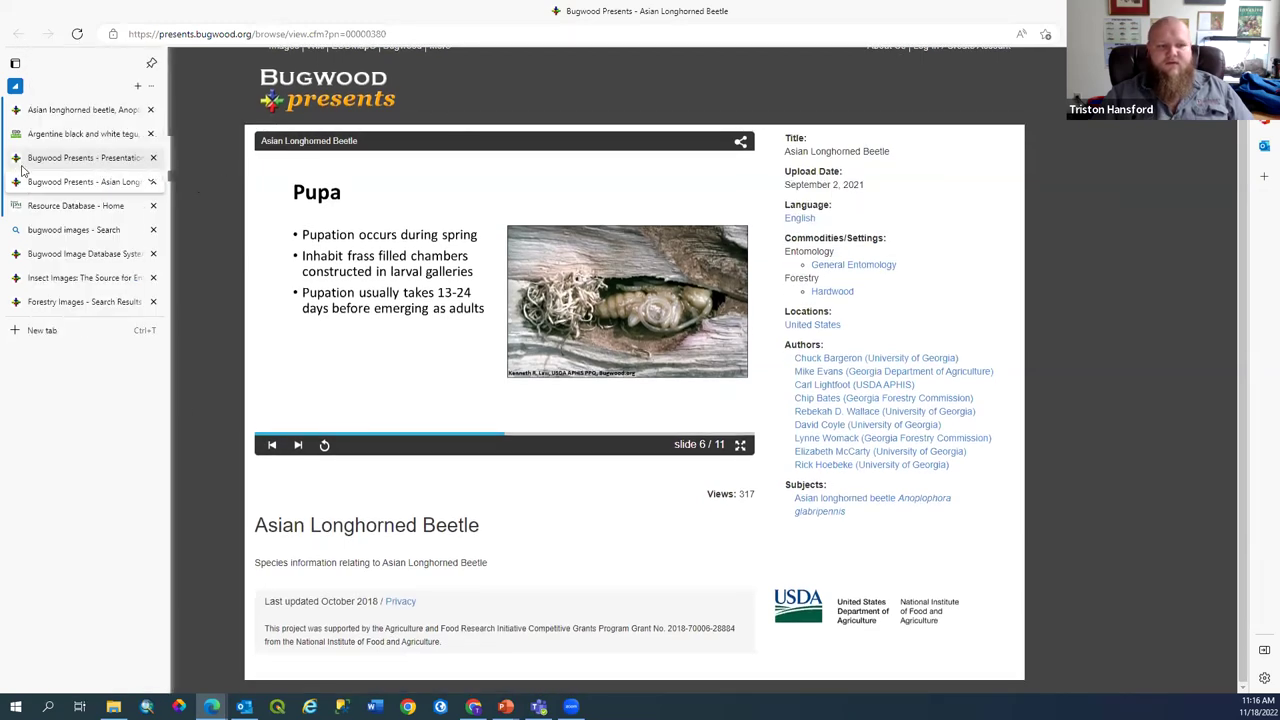
{"action": "left_click", "coordinate": [22, 158]}
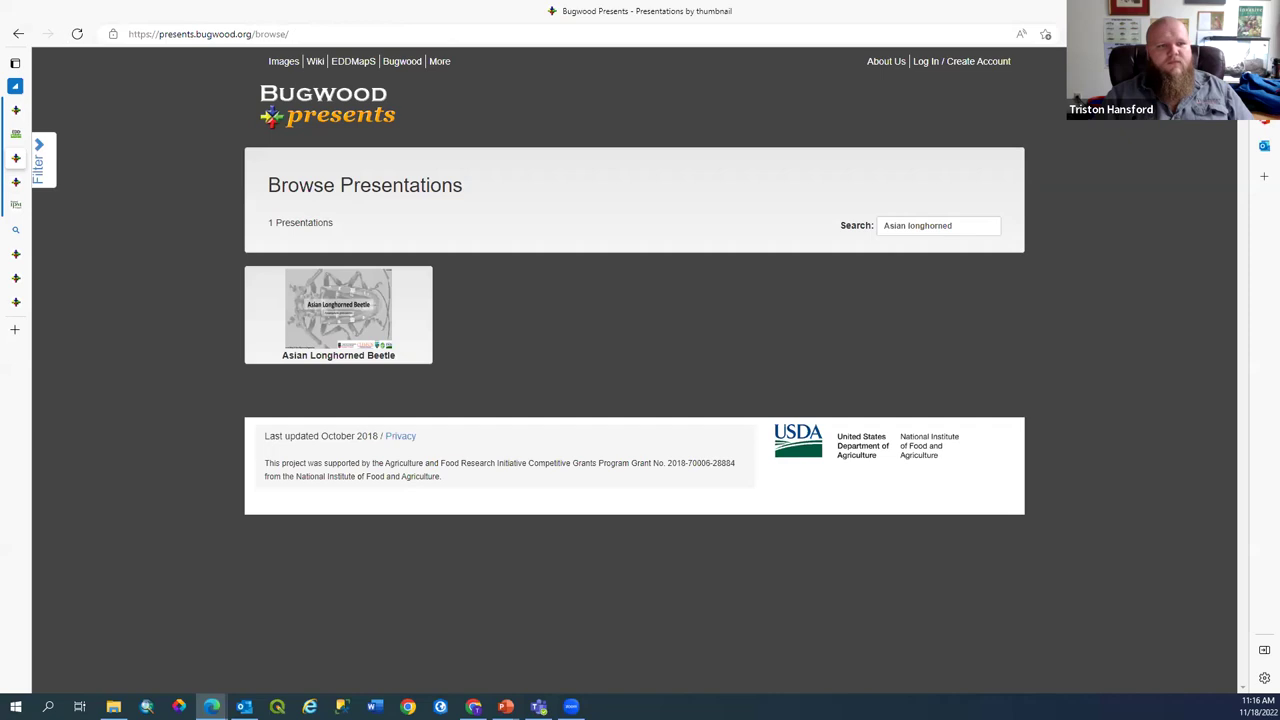
{"action": "left_click", "coordinate": [18, 34]}
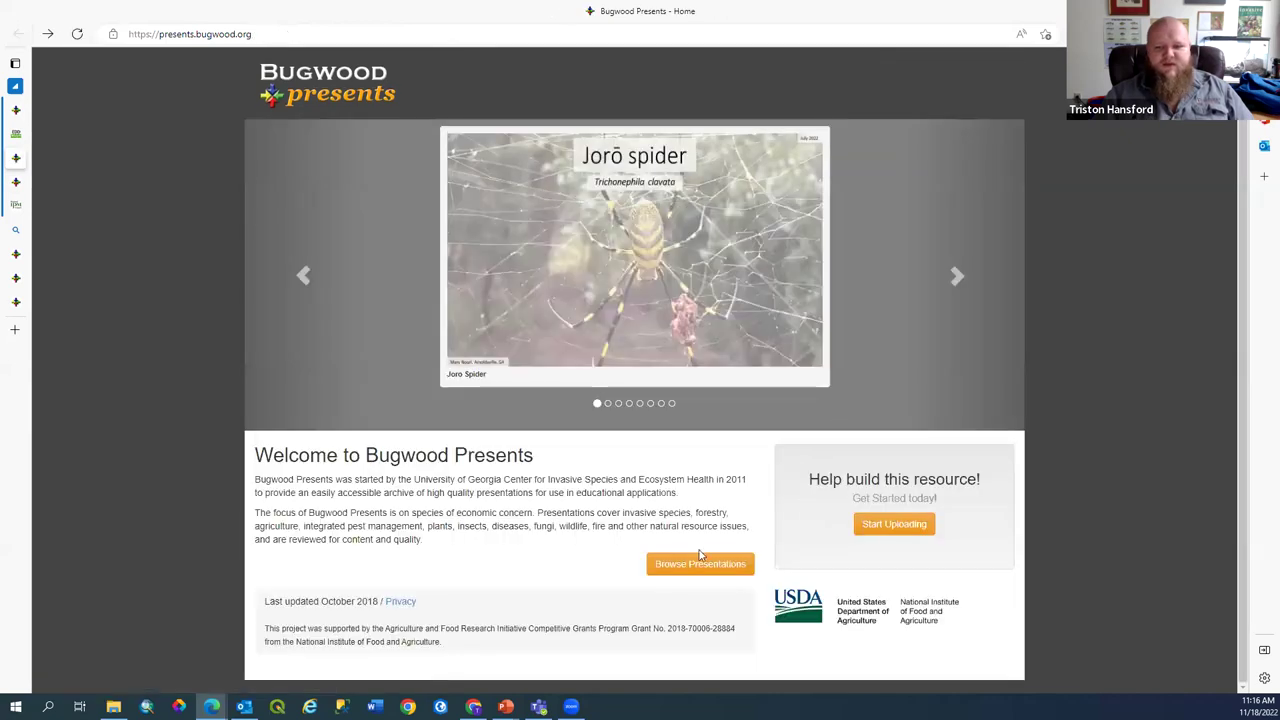
{"action": "left_click", "coordinate": [701, 560]}
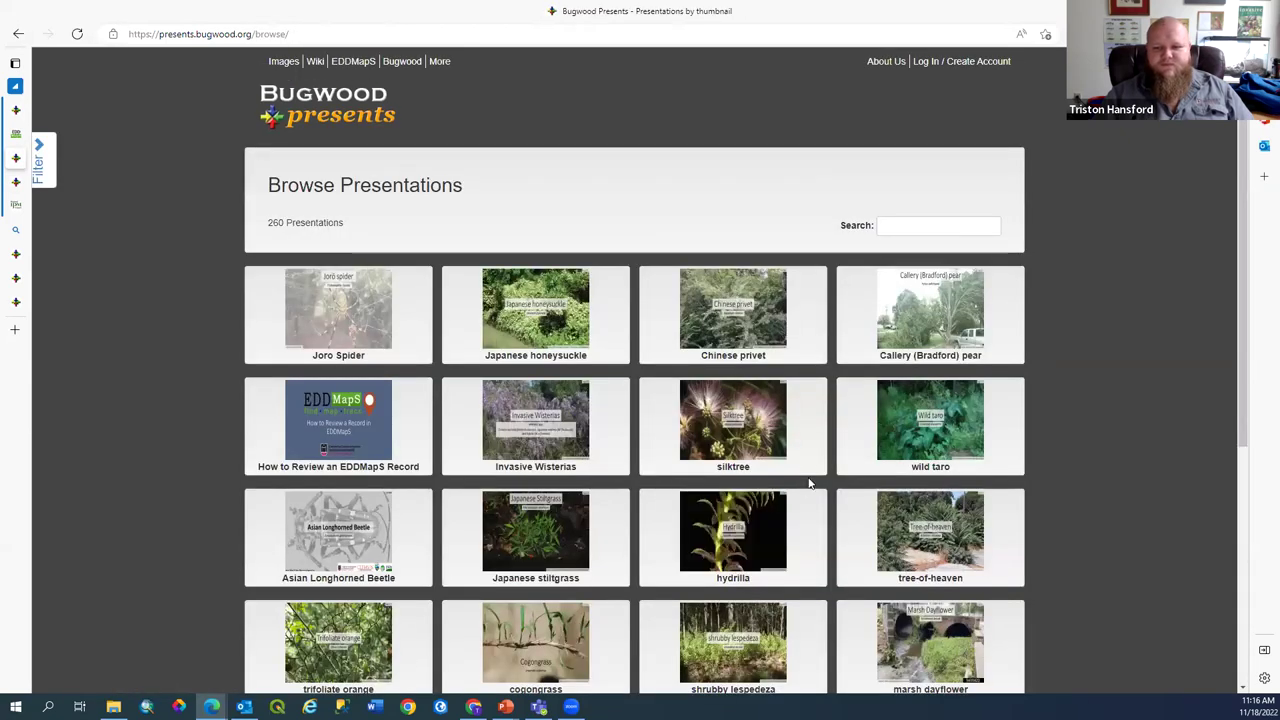
{"action": "scroll", "coordinate": [810, 483], "scroll_direction": "down", "scroll_amount": 3}
{"action": "scroll", "coordinate": [810, 483], "scroll_direction": "down", "scroll_amount": 5}
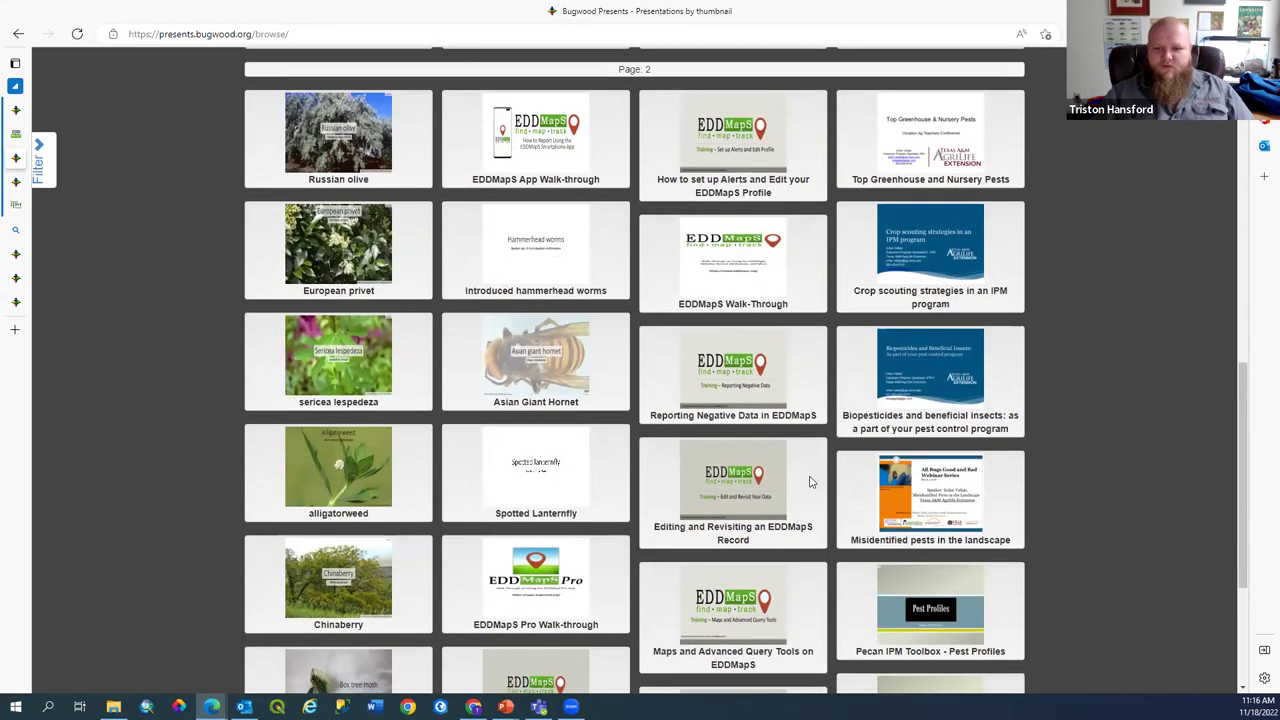
{"action": "left_click", "coordinate": [16, 185]}
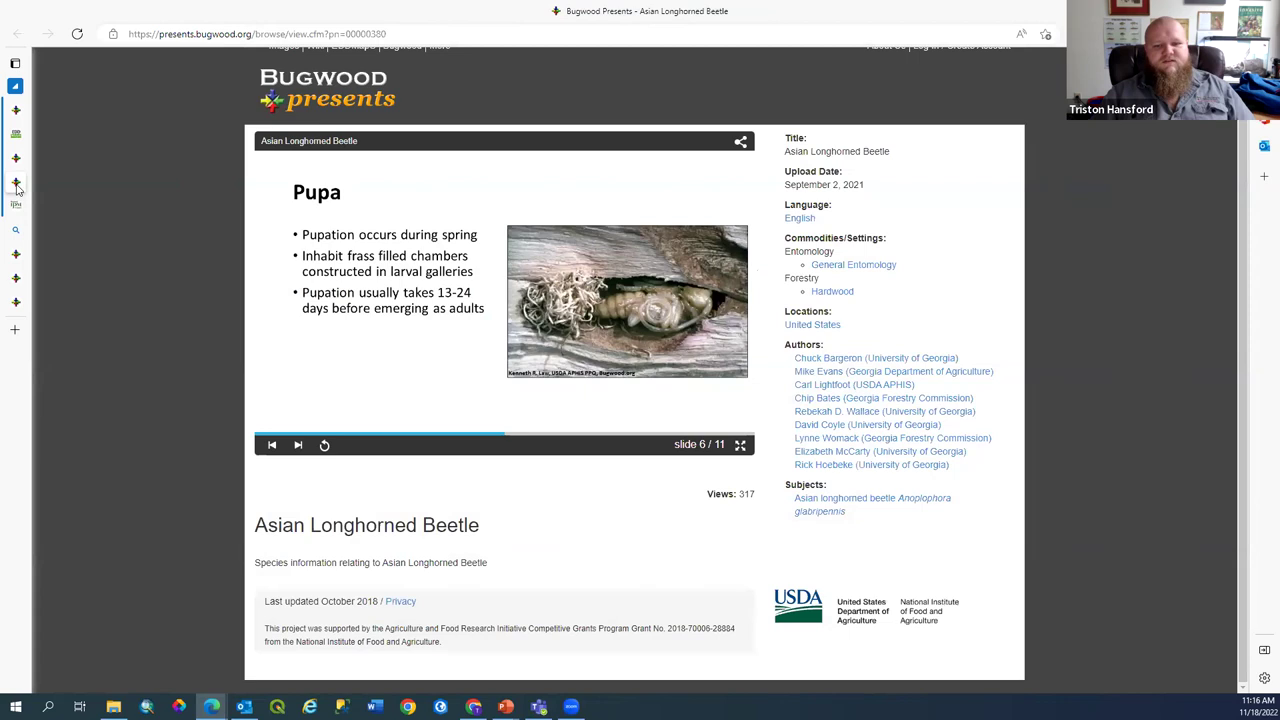
Open View Resources and search 'Longhorned beetle', correcting the misspelling with the spelling suggestion
{"action": "left_click", "coordinate": [16, 206]}
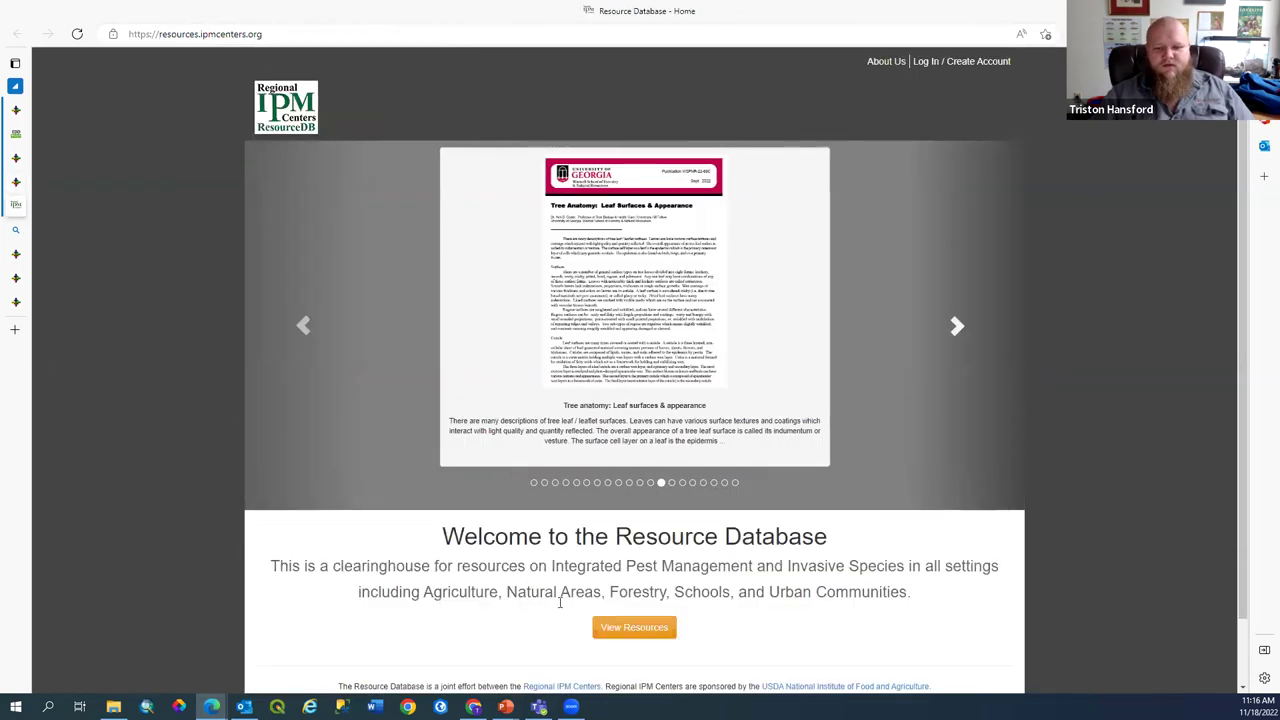
{"action": "left_click", "coordinate": [663, 628]}
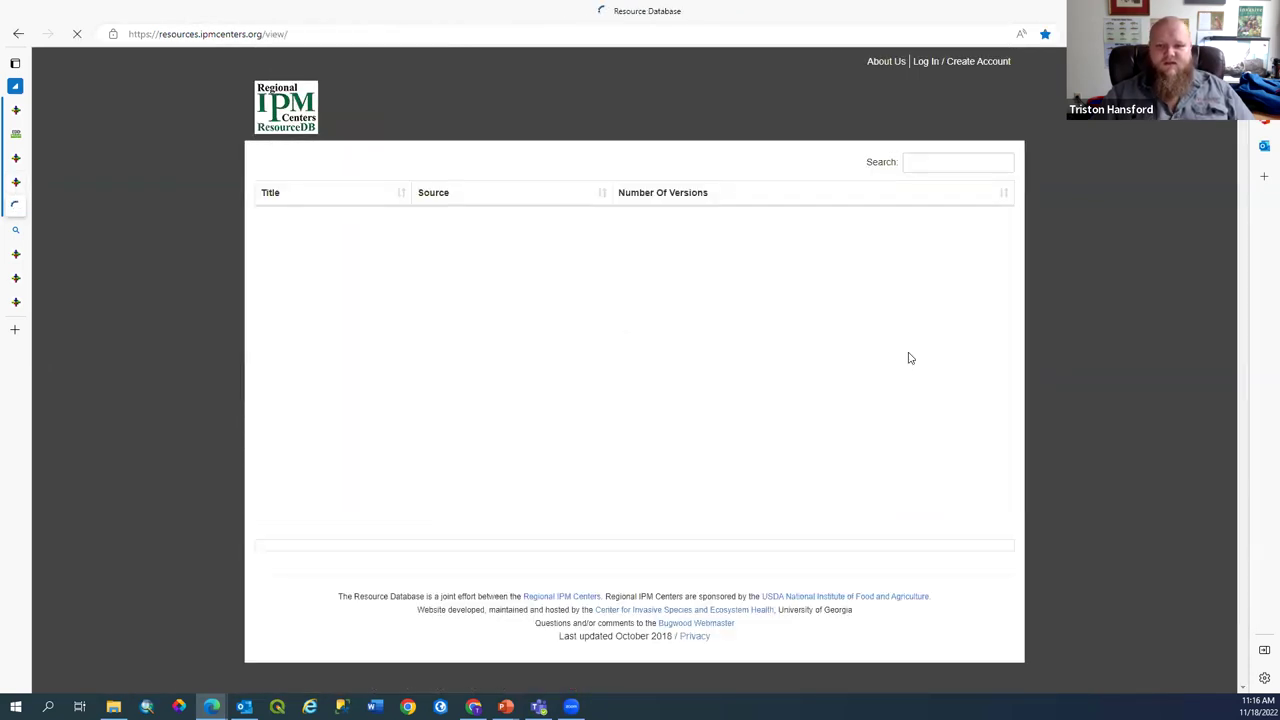
{"action": "left_click", "coordinate": [928, 175]}
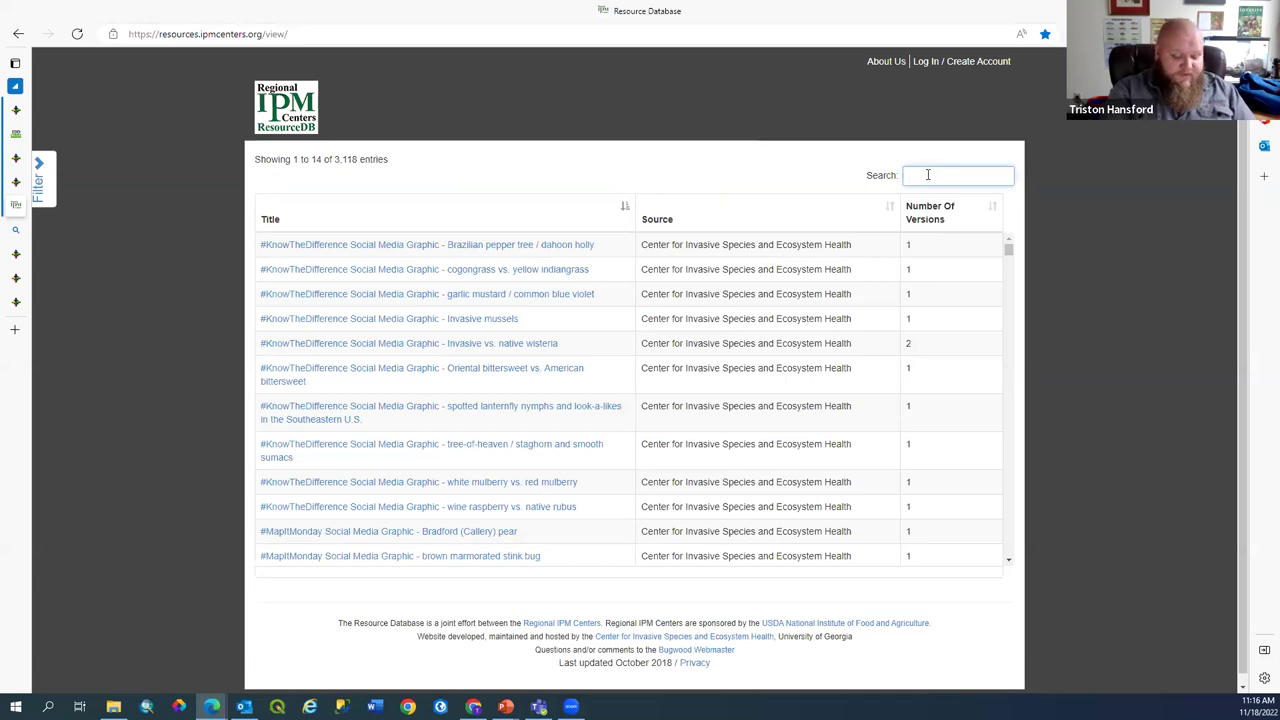
{"action": "type", "text": "Long"}
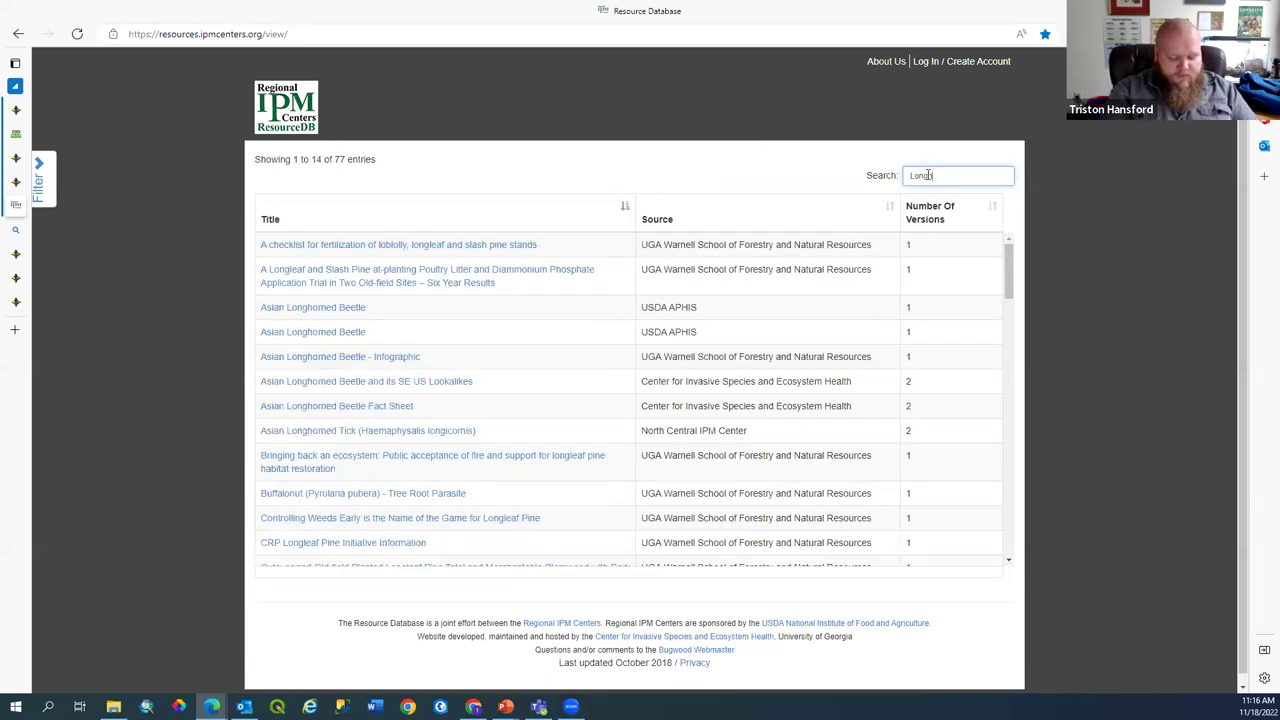
{"action": "type", "text": "hor"}
{"action": "key", "text": "BackSpace"}
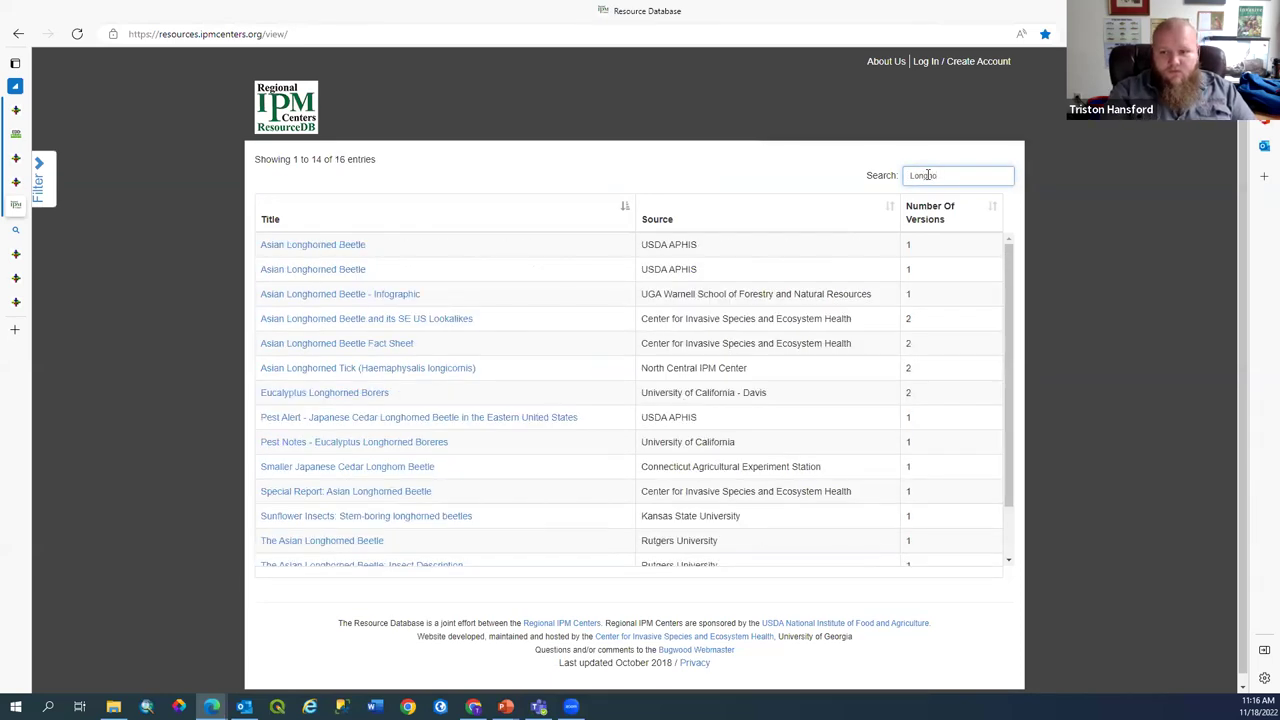
{"action": "type", "text": "med b"}
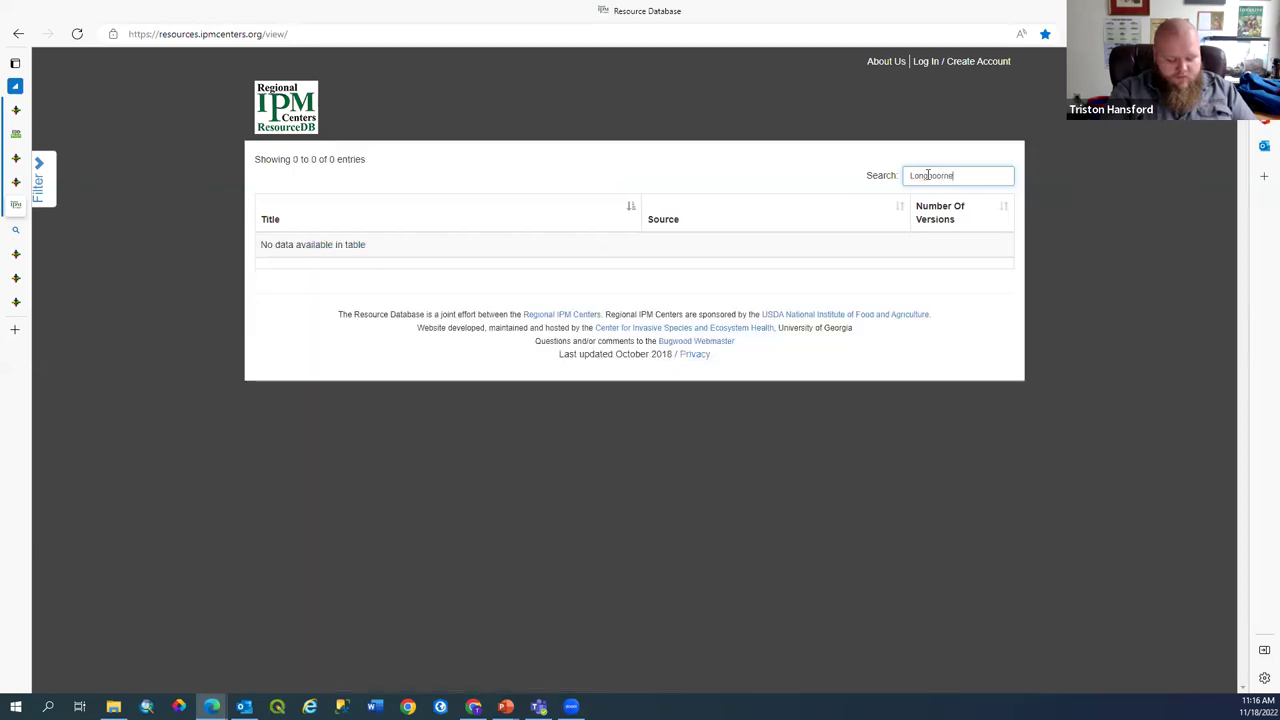
{"action": "type", "text": "eetle"}
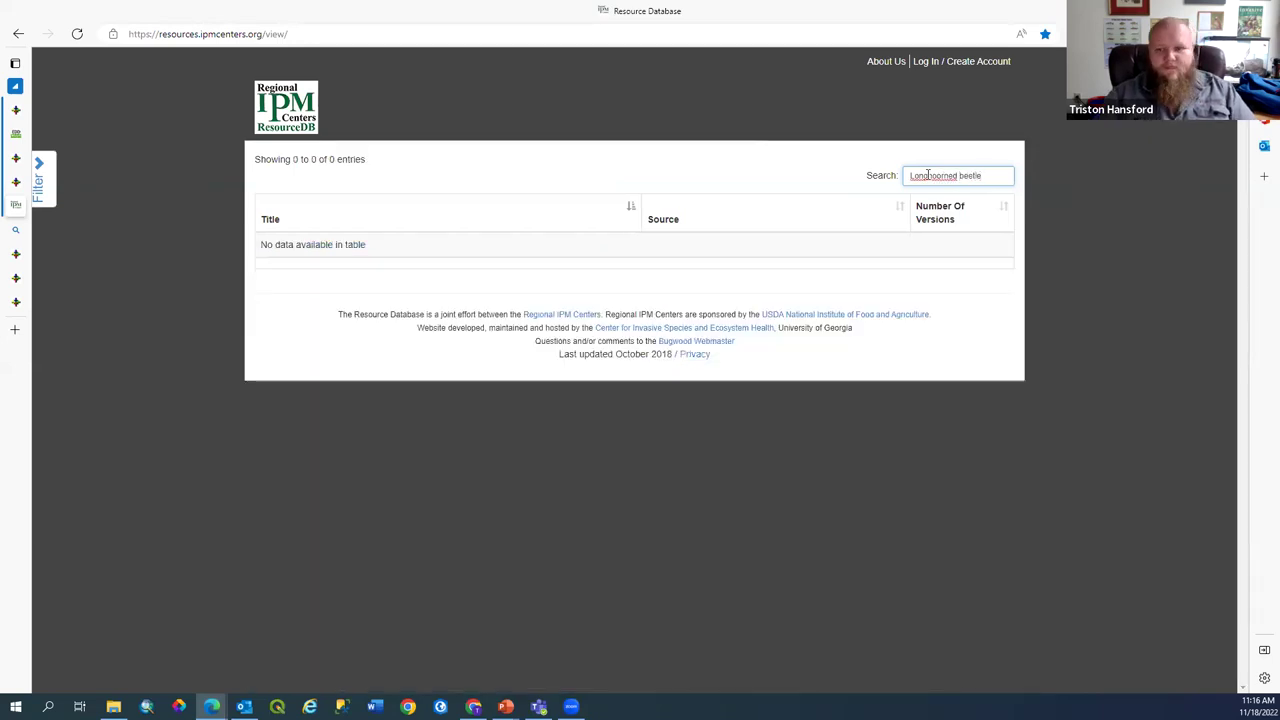
{"action": "right_click", "coordinate": [928, 175]}
{"action": "left_click", "coordinate": [931, 241]}
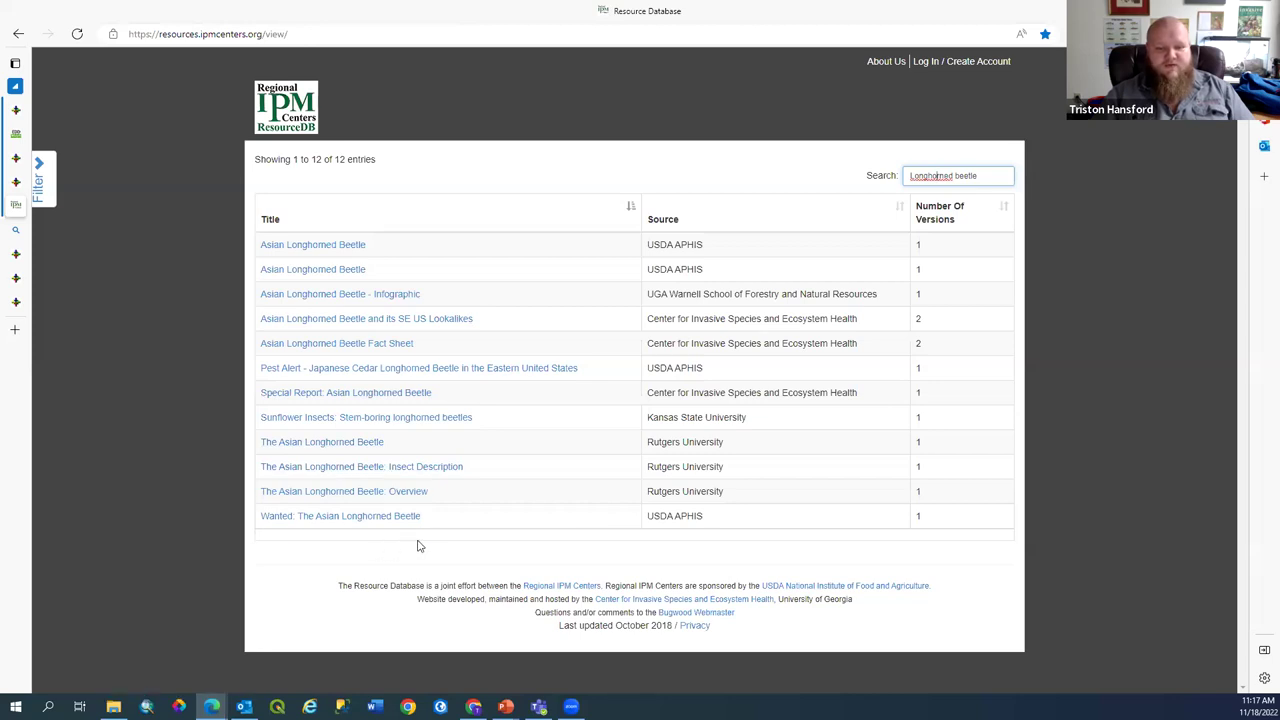
Re-run the Longhorned beetle search and open resource 18810, Asian Longhorned Beetle and its SE US Lookalikes
{"action": "left_click", "coordinate": [348, 252]}
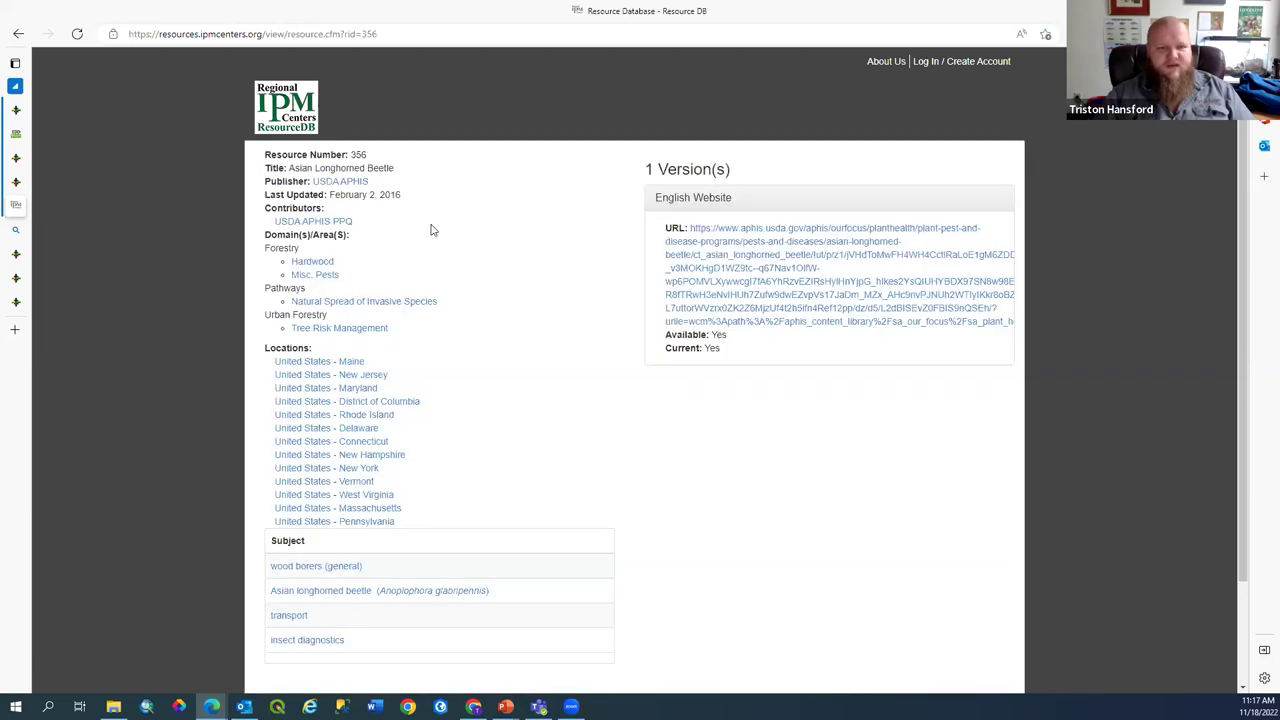
{"action": "key", "text": "alt+Left"}
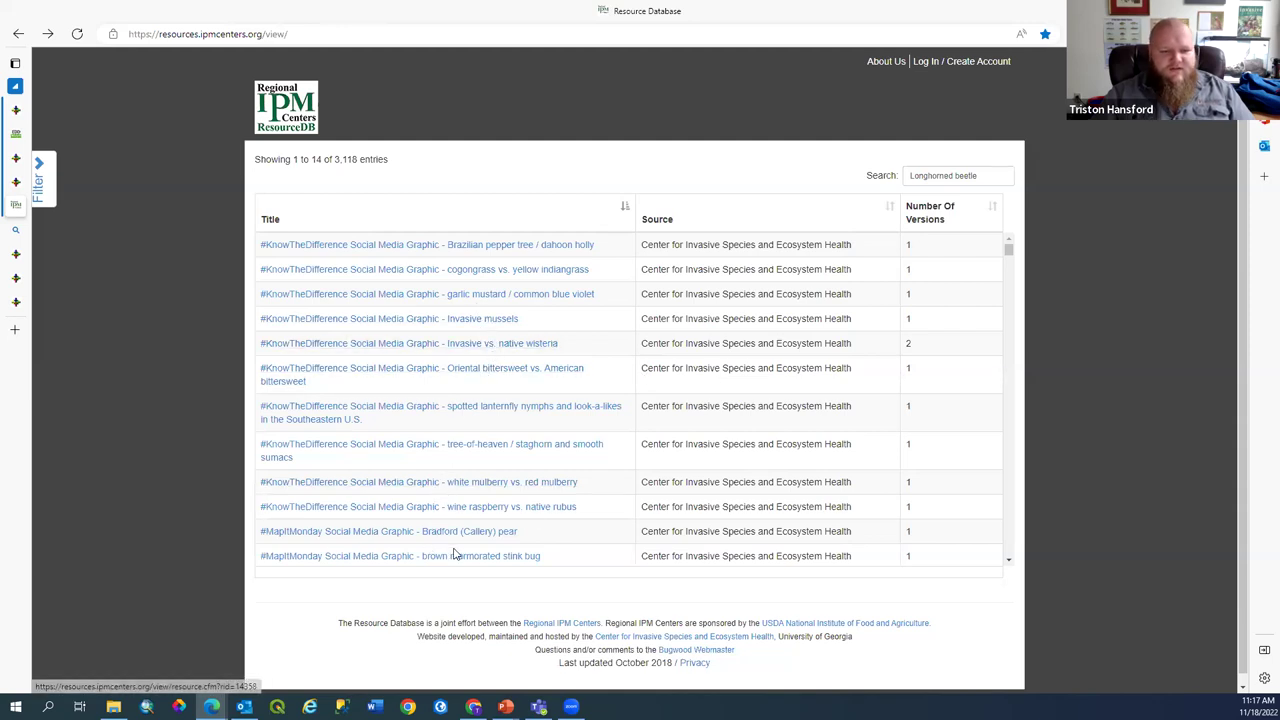
{"action": "left_click", "coordinate": [993, 179]}
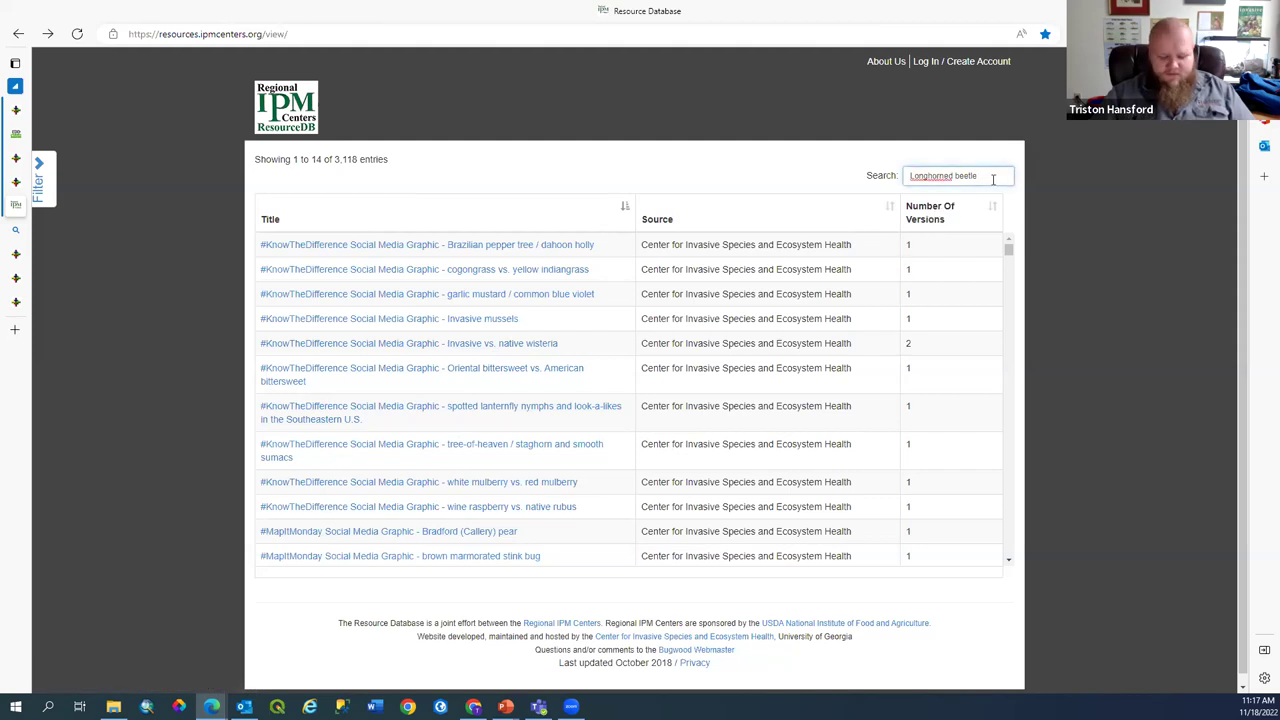
{"action": "key", "text": "Return"}
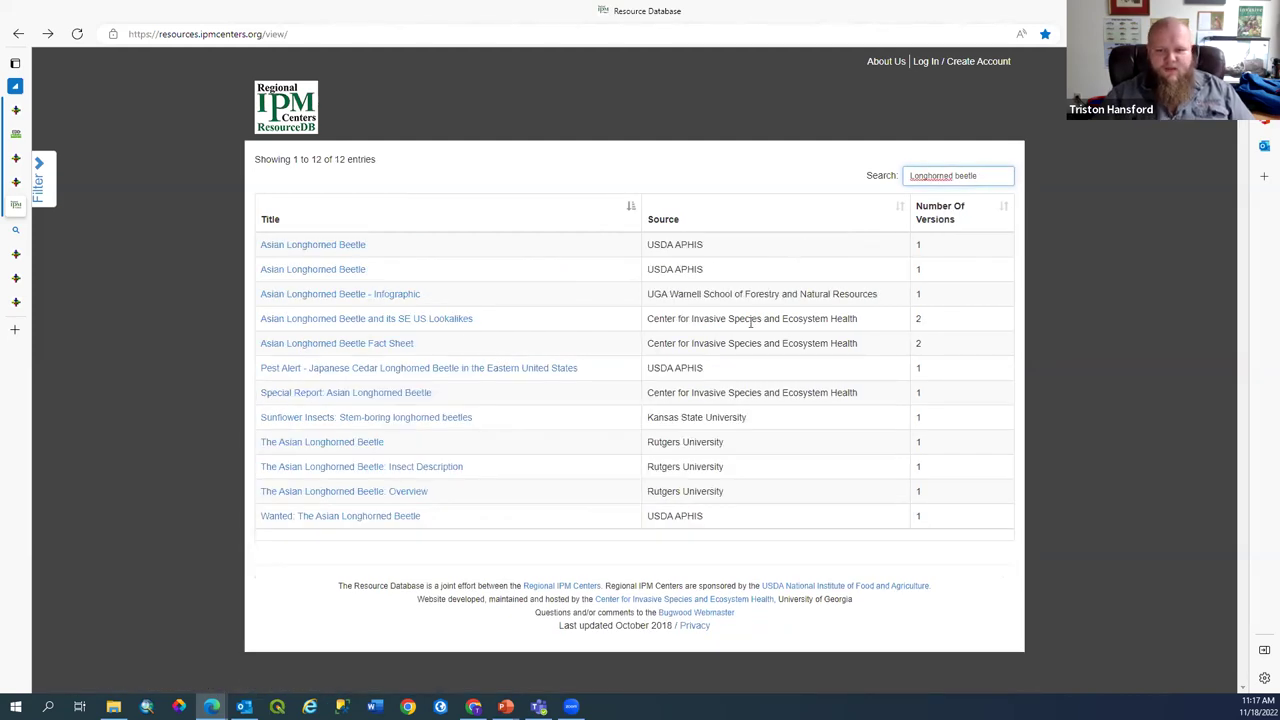
{"action": "left_click", "coordinate": [374, 322]}
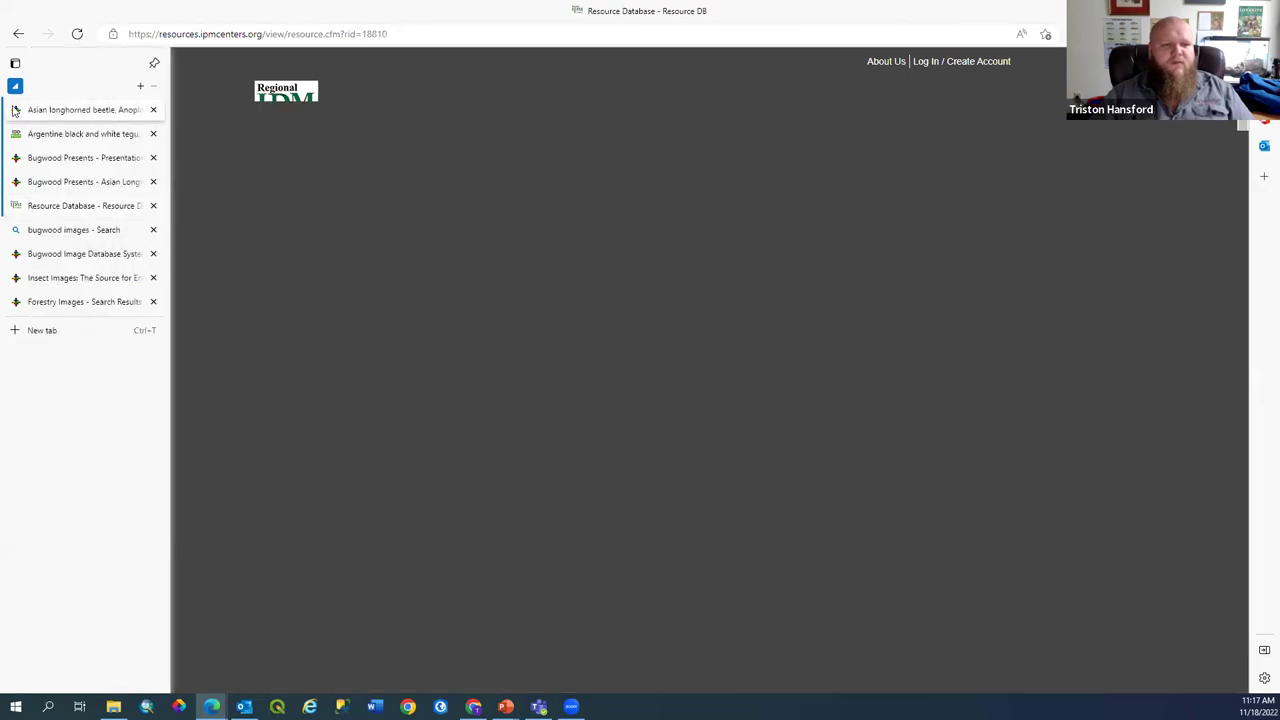
Open the SE US Lookalikes PDF from the Asian longhorned beetle's About This Subject resources
{"action": "left_click", "coordinate": [14, 110]}
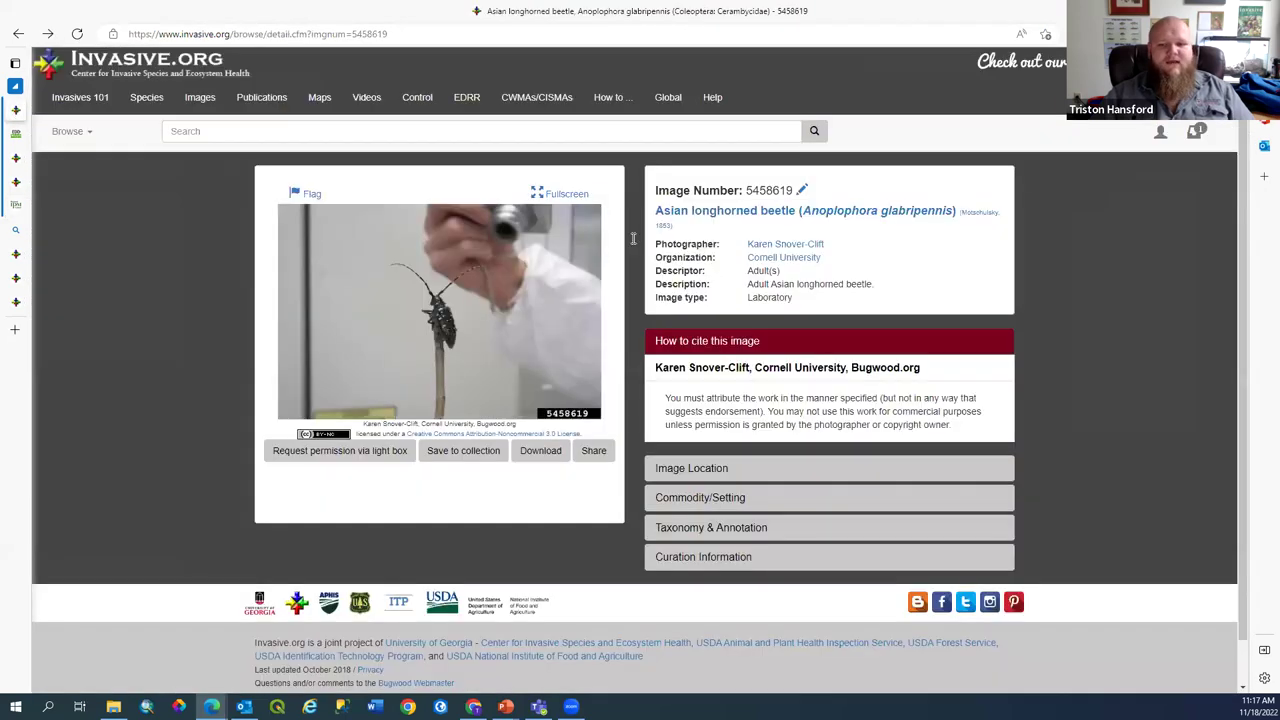
{"action": "left_click", "coordinate": [757, 218]}
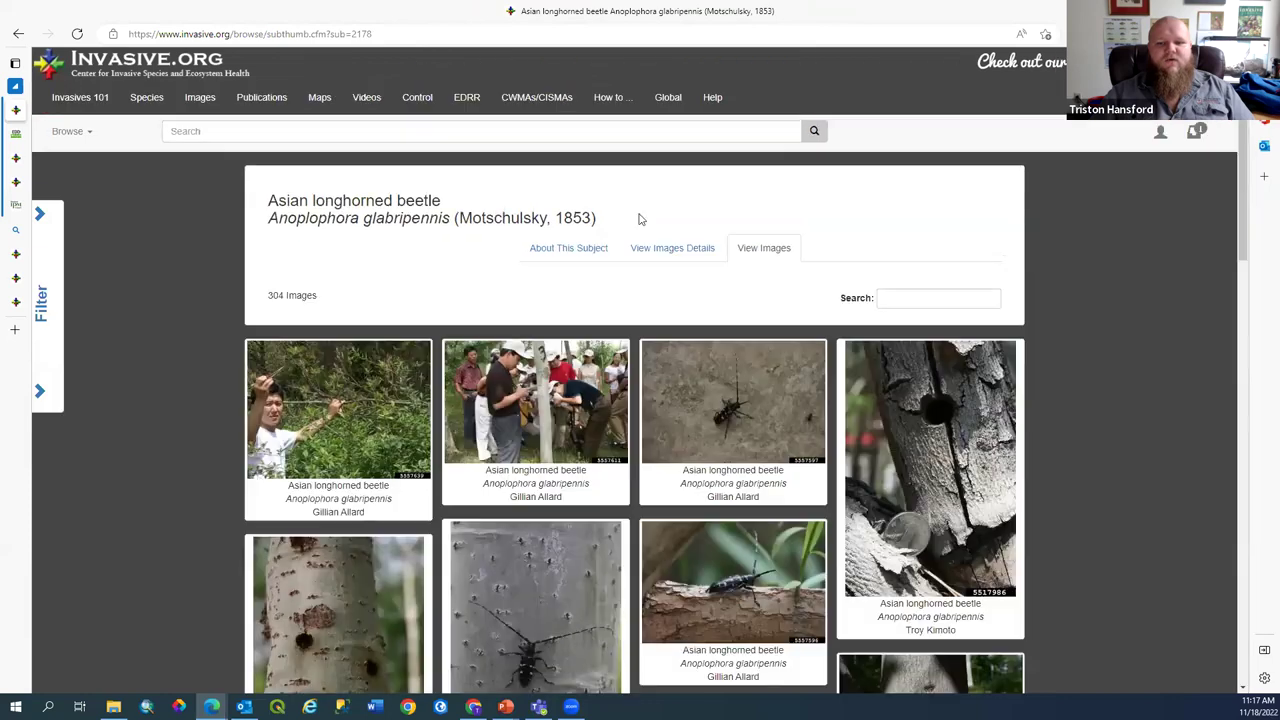
{"action": "left_click", "coordinate": [545, 248]}
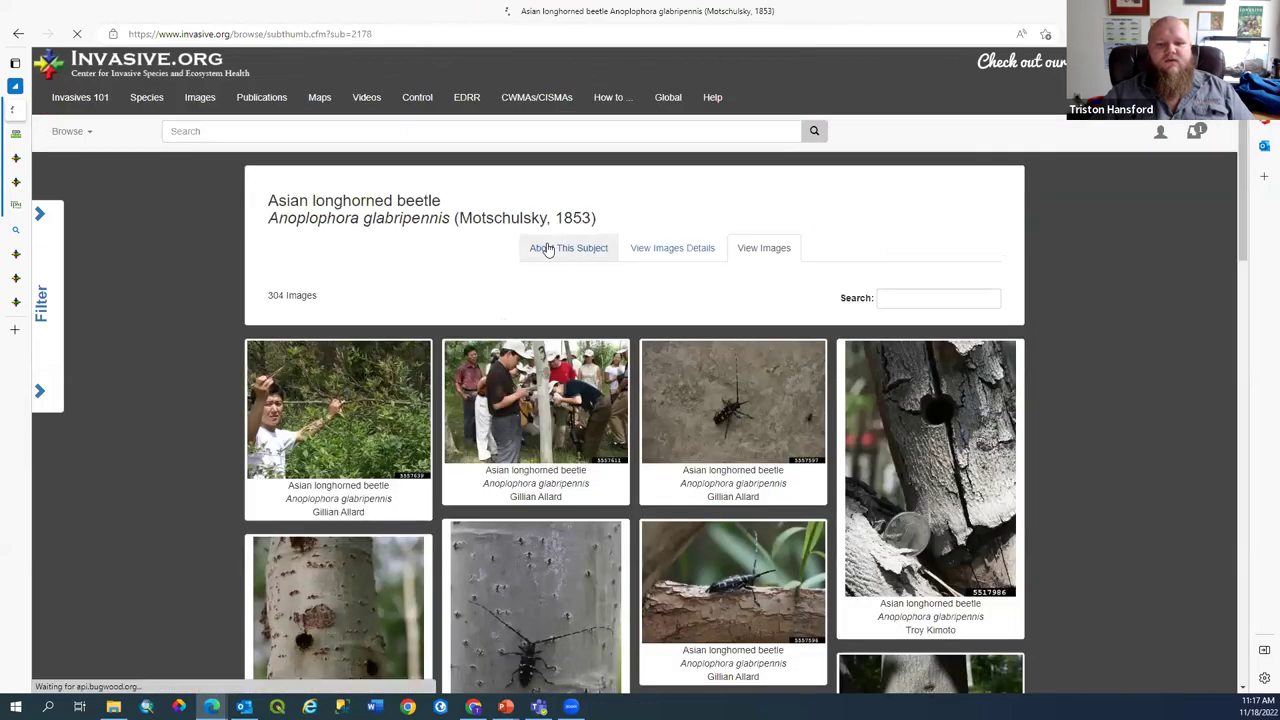
{"action": "scroll", "coordinate": [362, 415], "scroll_direction": "down", "scroll_amount": 3}
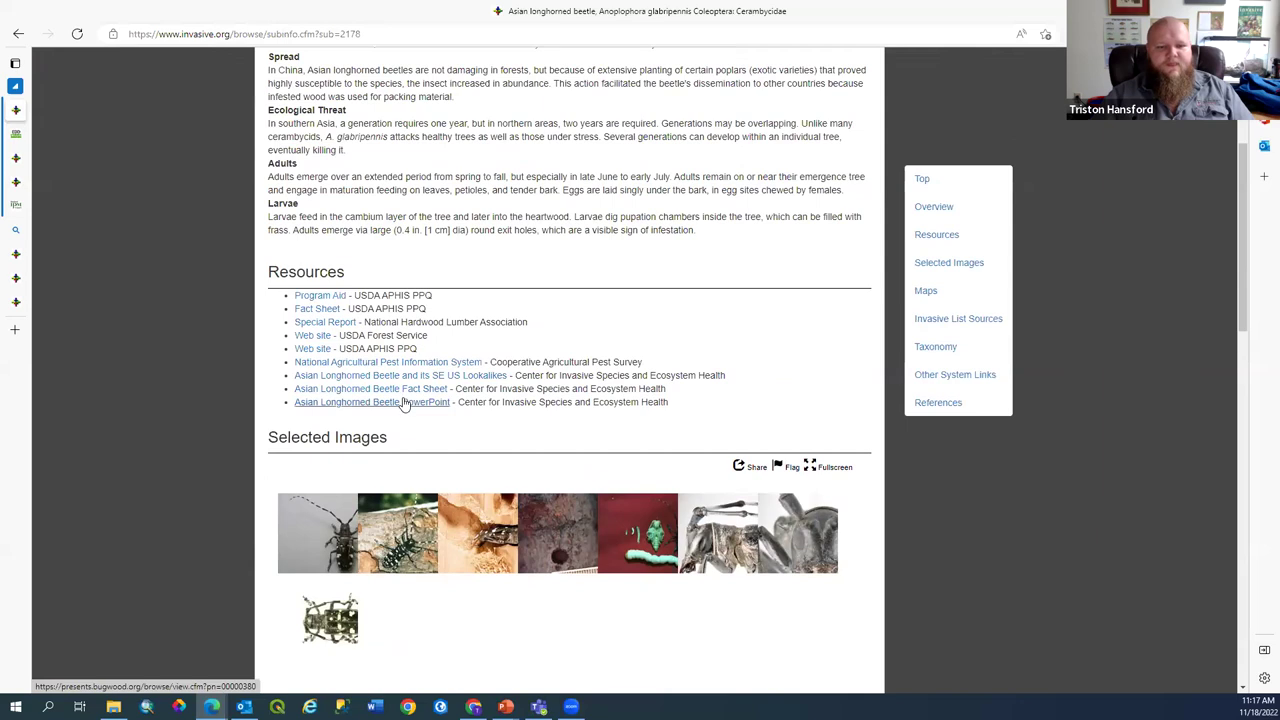
{"action": "left_click", "coordinate": [406, 378]}
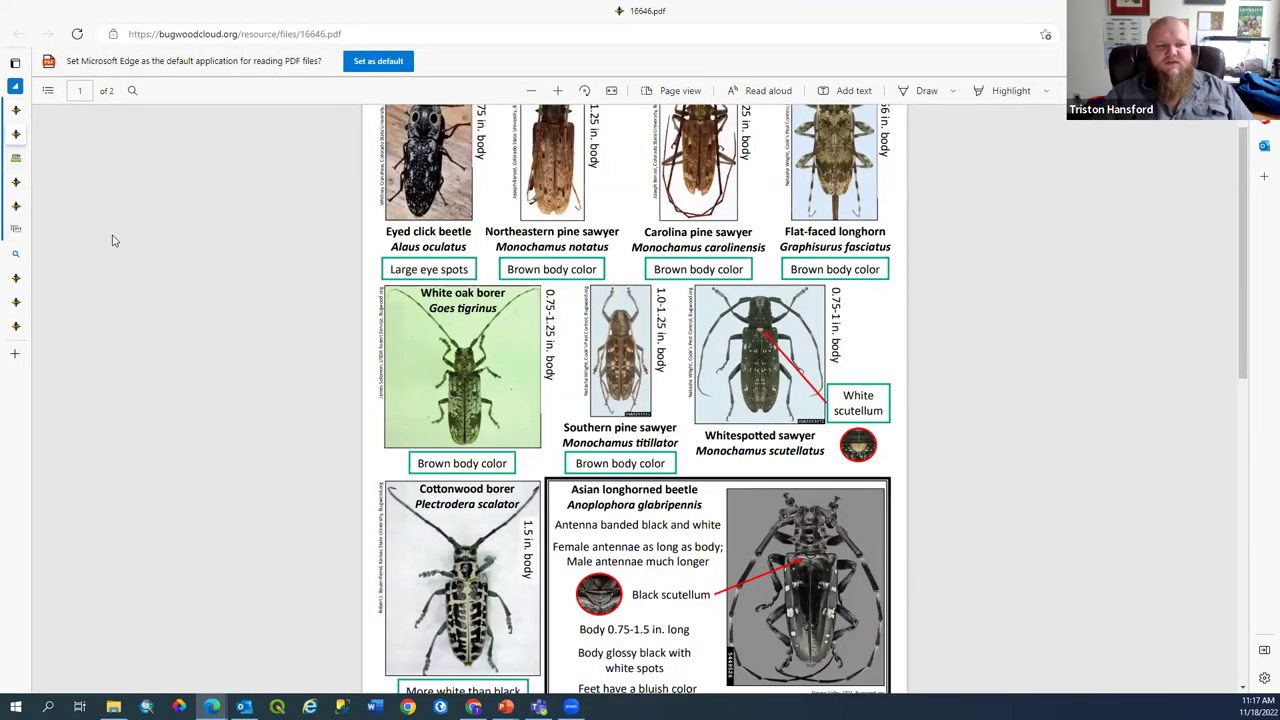
Switch from the lookalikes PDF back to the Resource Database tab showing resource 18810
{"action": "mouse_move", "coordinate": [27, 216]}
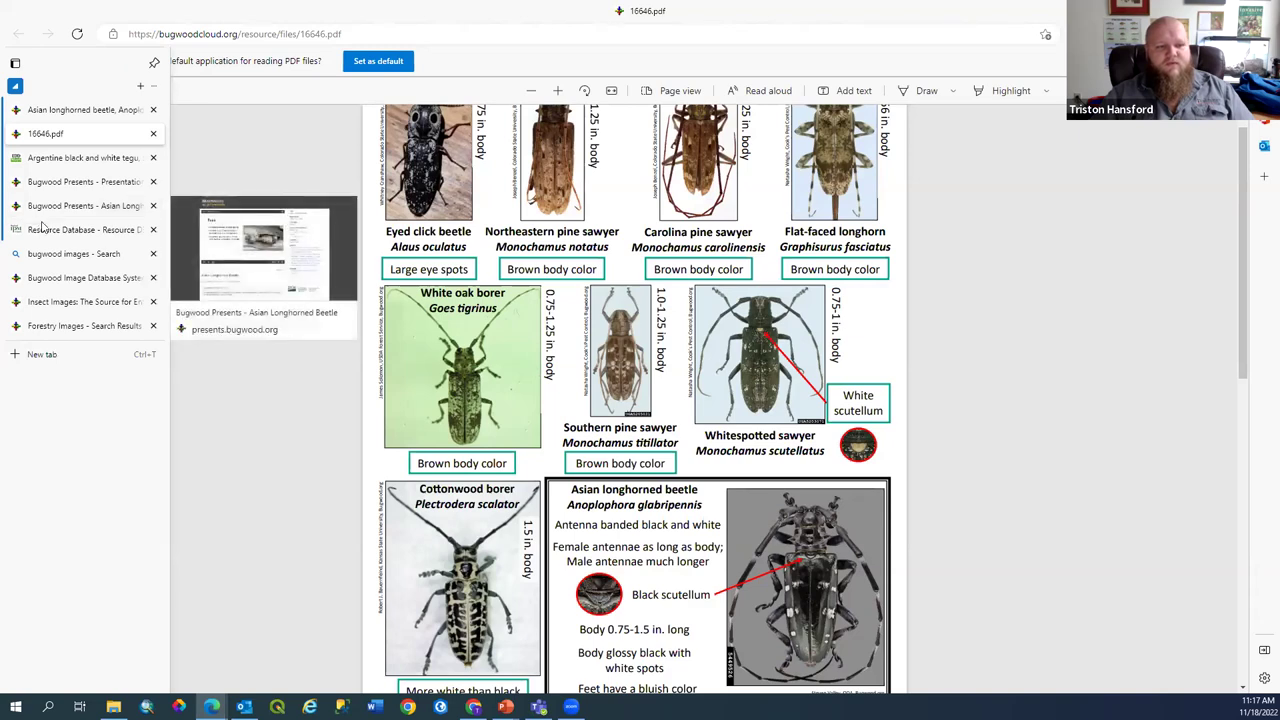
{"action": "left_click", "coordinate": [50, 238]}
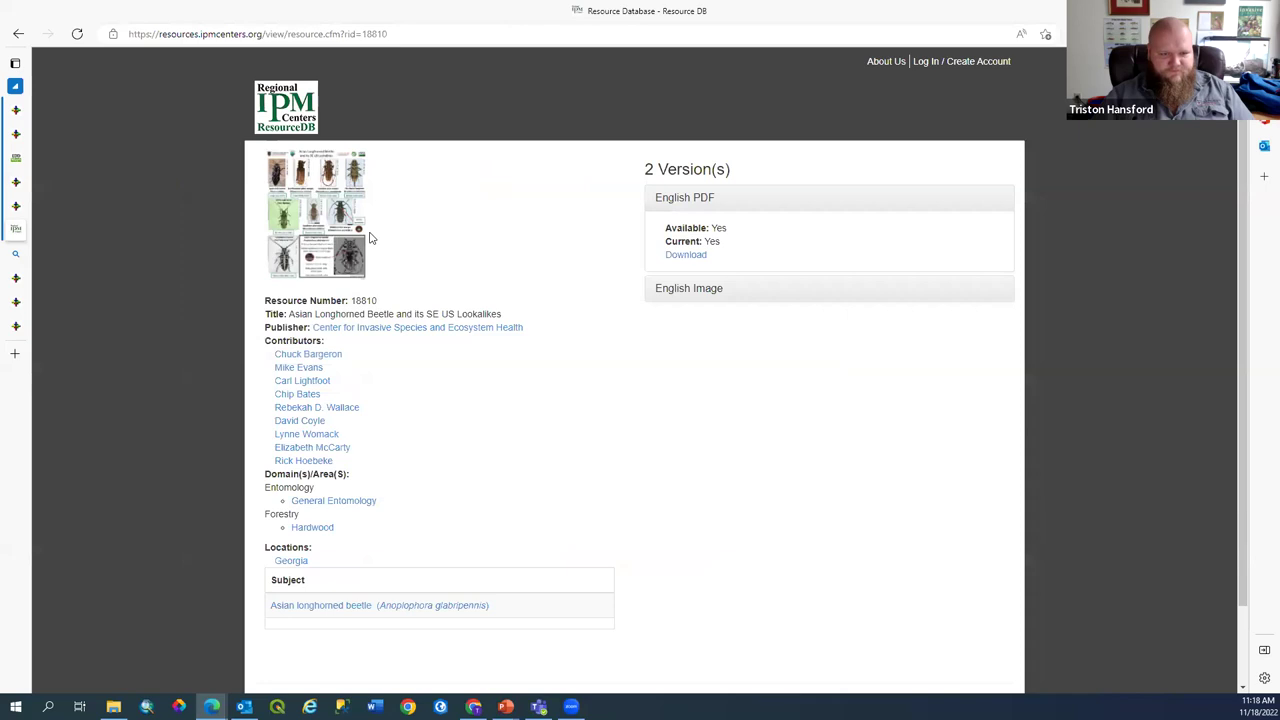
Search the resources for 'aquatic' and open record 14403, Aquatic Pests: Introduced from Aquariums and Water Gardens
{"action": "left_click", "coordinate": [18, 37]}
{"action": "left_click_drag", "start_coordinate": [985, 176], "coordinate": [903, 186]}
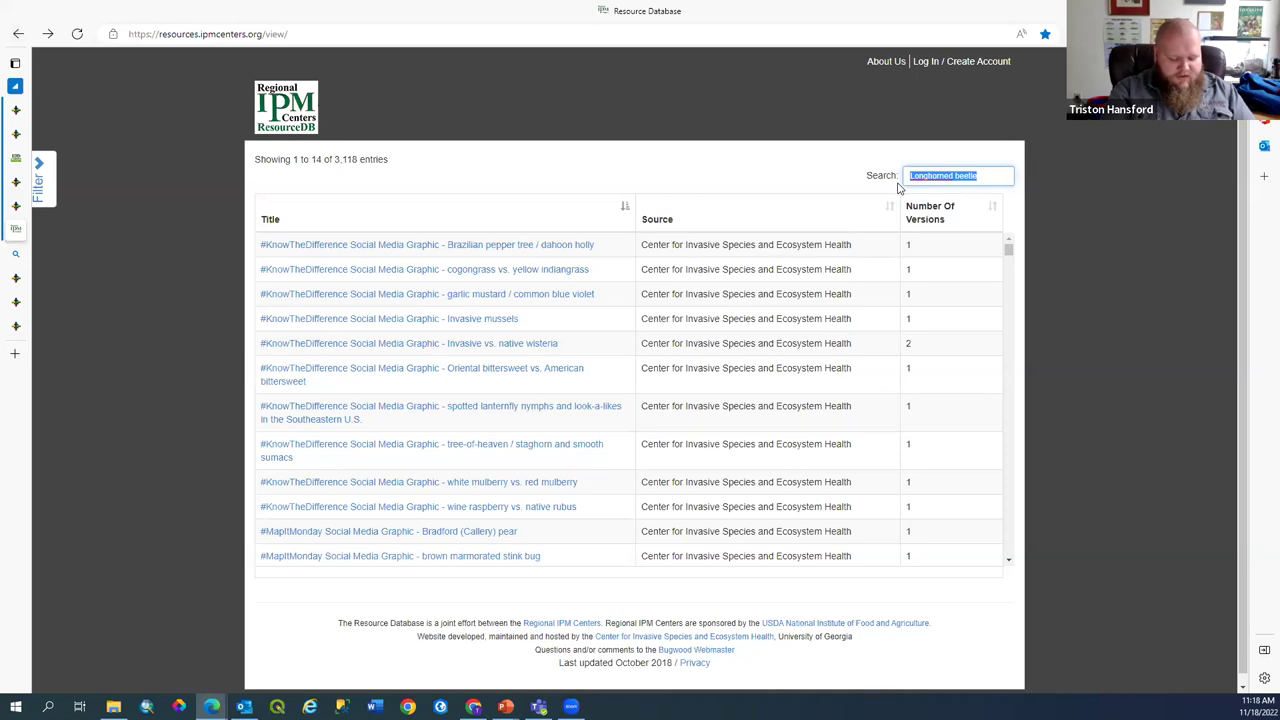
{"action": "type", "text": "aquatic"}
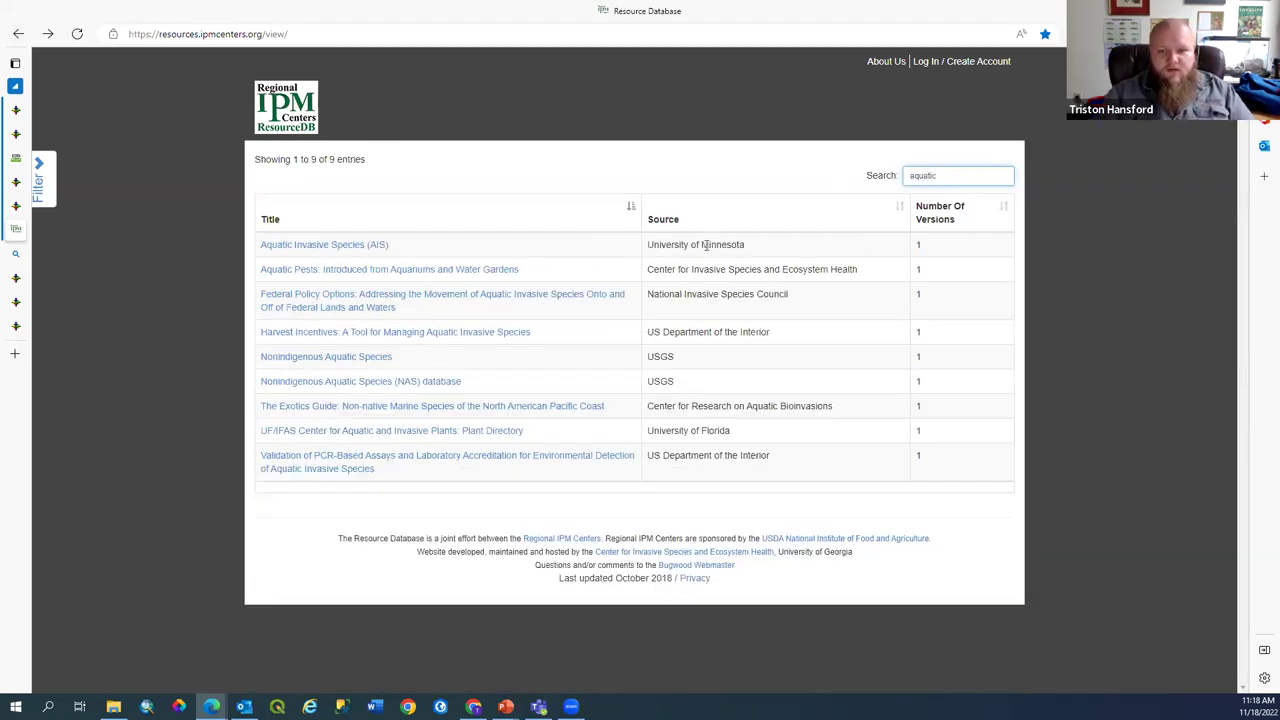
{"action": "left_click", "coordinate": [457, 270]}
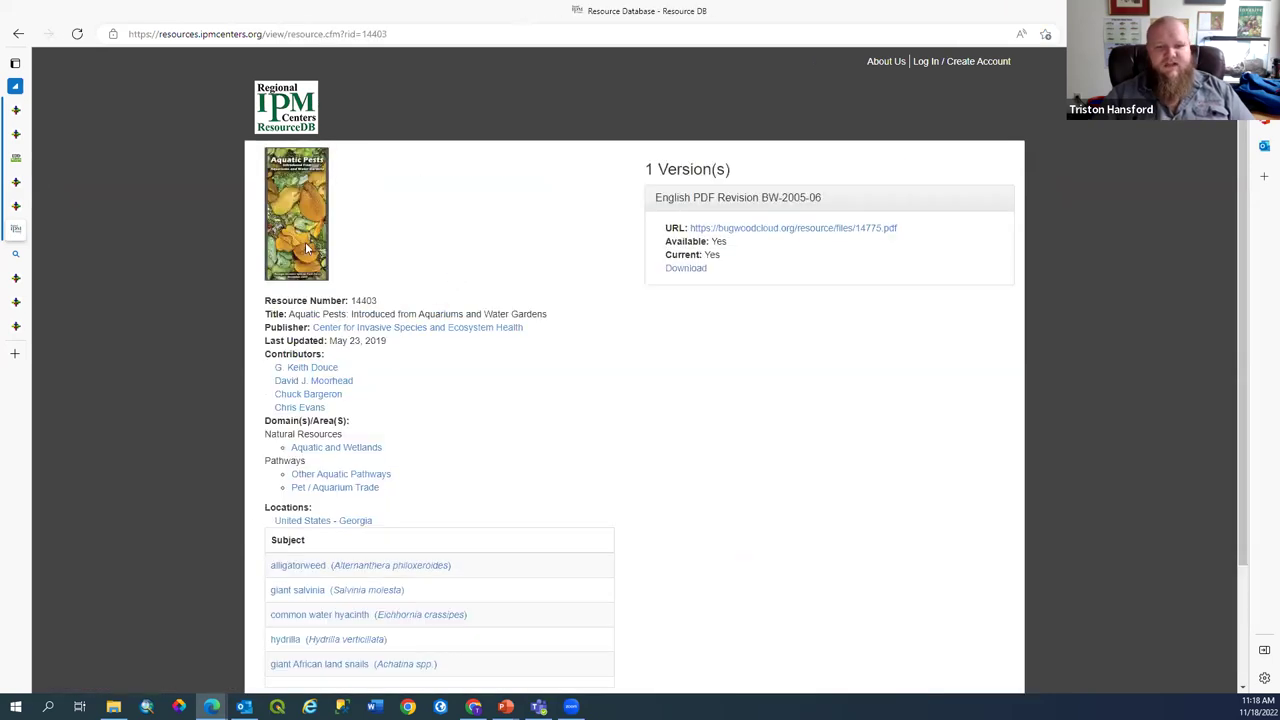
Open the Aquatic Pests PDF and scroll to page 8, then back to page 7
{"action": "left_click", "coordinate": [725, 229]}
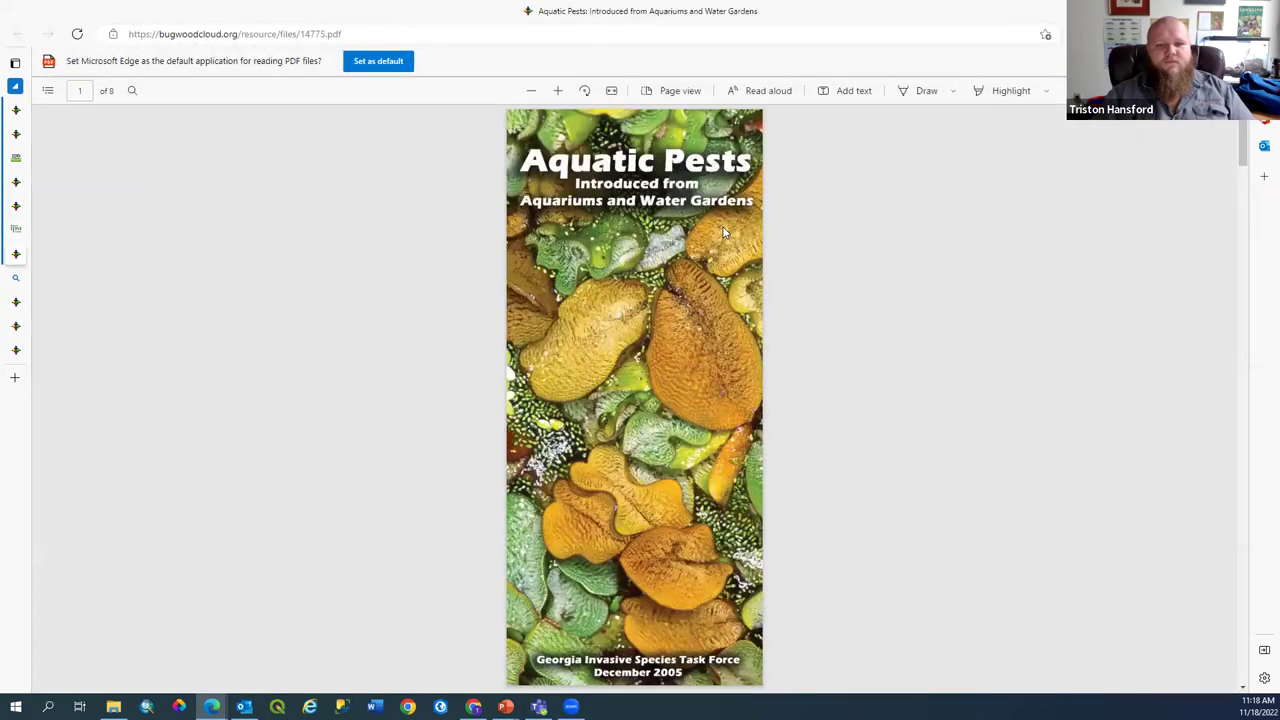
{"action": "scroll", "coordinate": [647, 380], "scroll_direction": "down", "scroll_amount": 10}
{"action": "scroll", "coordinate": [647, 380], "scroll_direction": "down", "scroll_amount": 15}
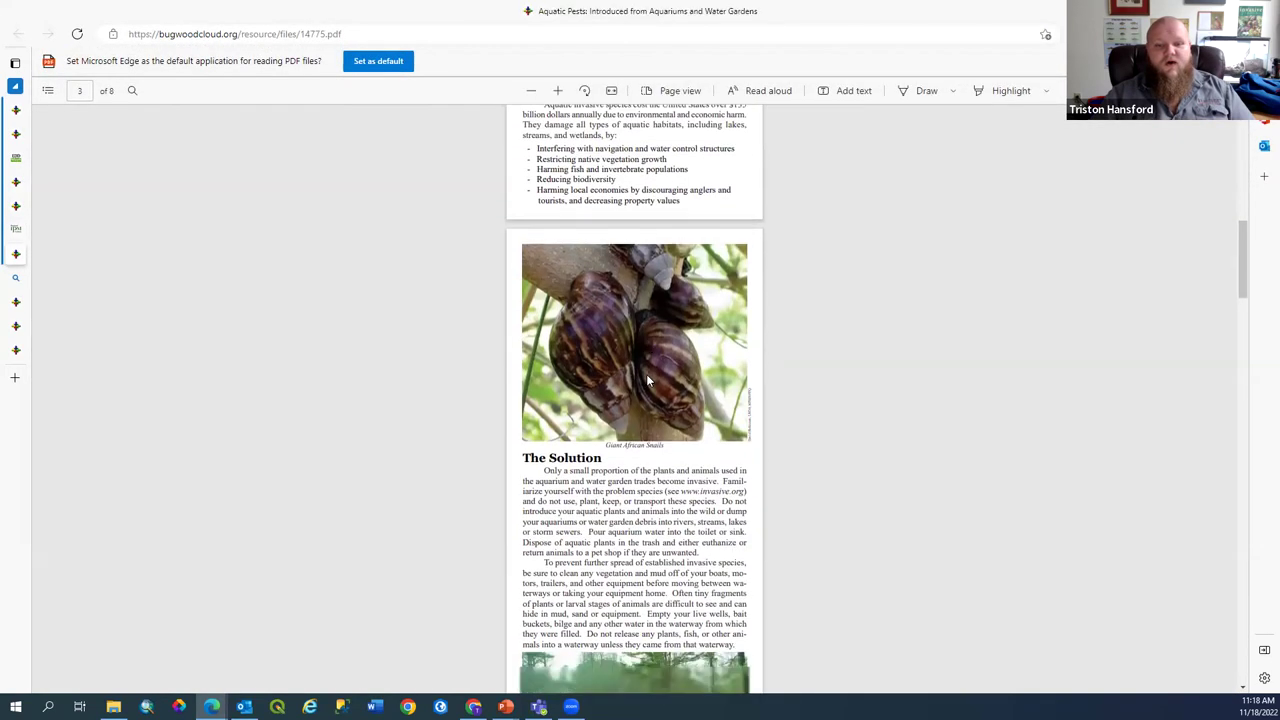
{"action": "scroll", "coordinate": [647, 380], "scroll_direction": "down", "scroll_amount": 12}
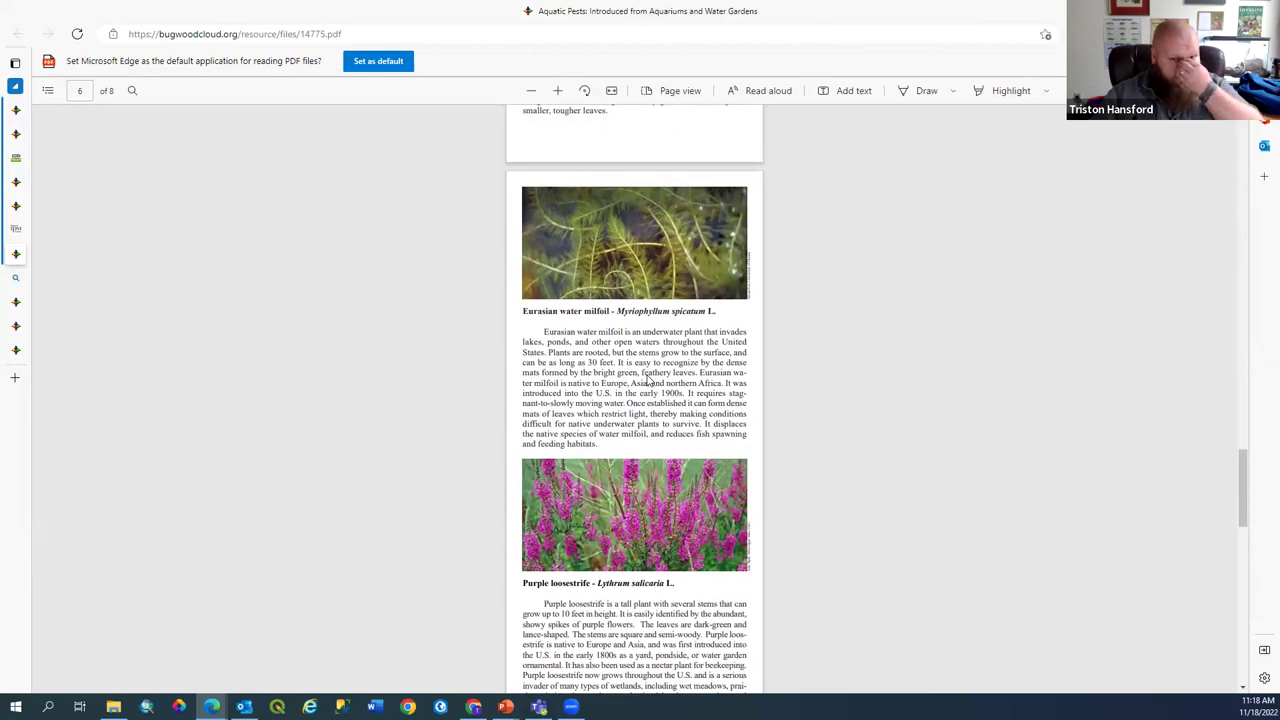
{"action": "scroll", "coordinate": [647, 380], "scroll_direction": "down", "scroll_amount": 15}
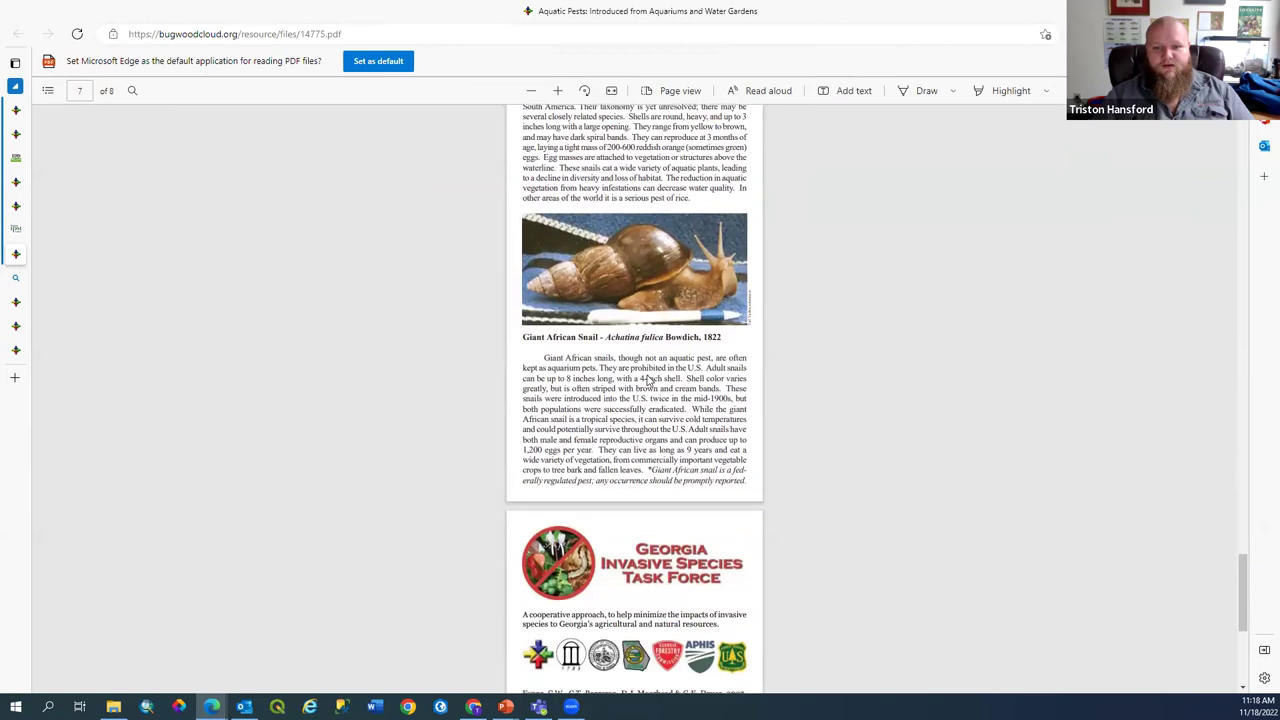
{"action": "scroll", "coordinate": [647, 380], "scroll_direction": "down", "scroll_amount": 2}
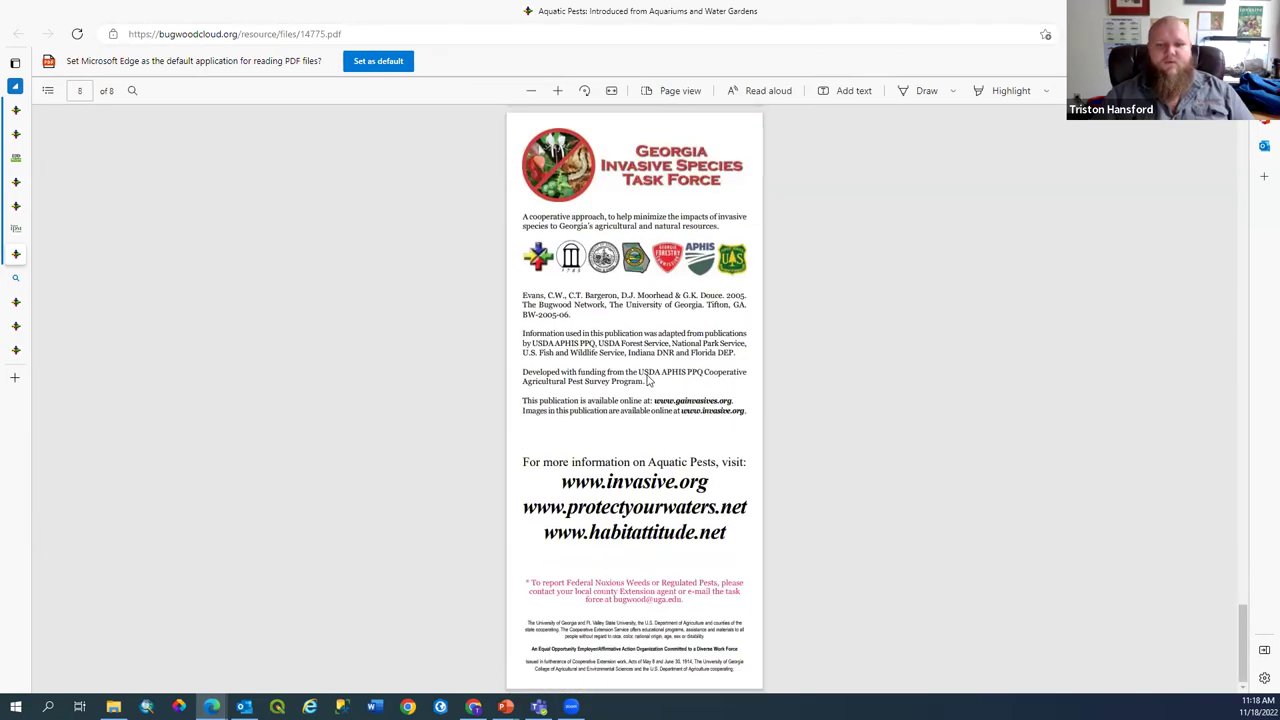
{"action": "scroll", "coordinate": [647, 380], "scroll_direction": "up", "scroll_amount": 10}
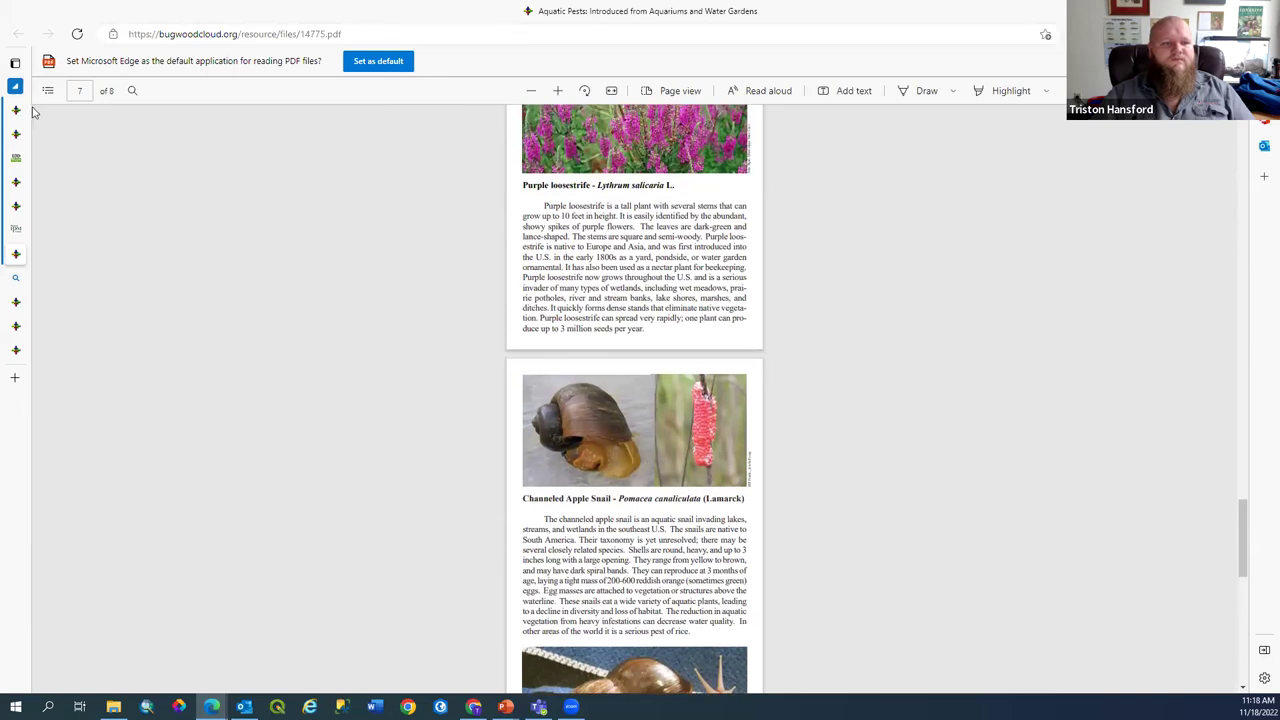
{"action": "mouse_move", "coordinate": [30, 112]}
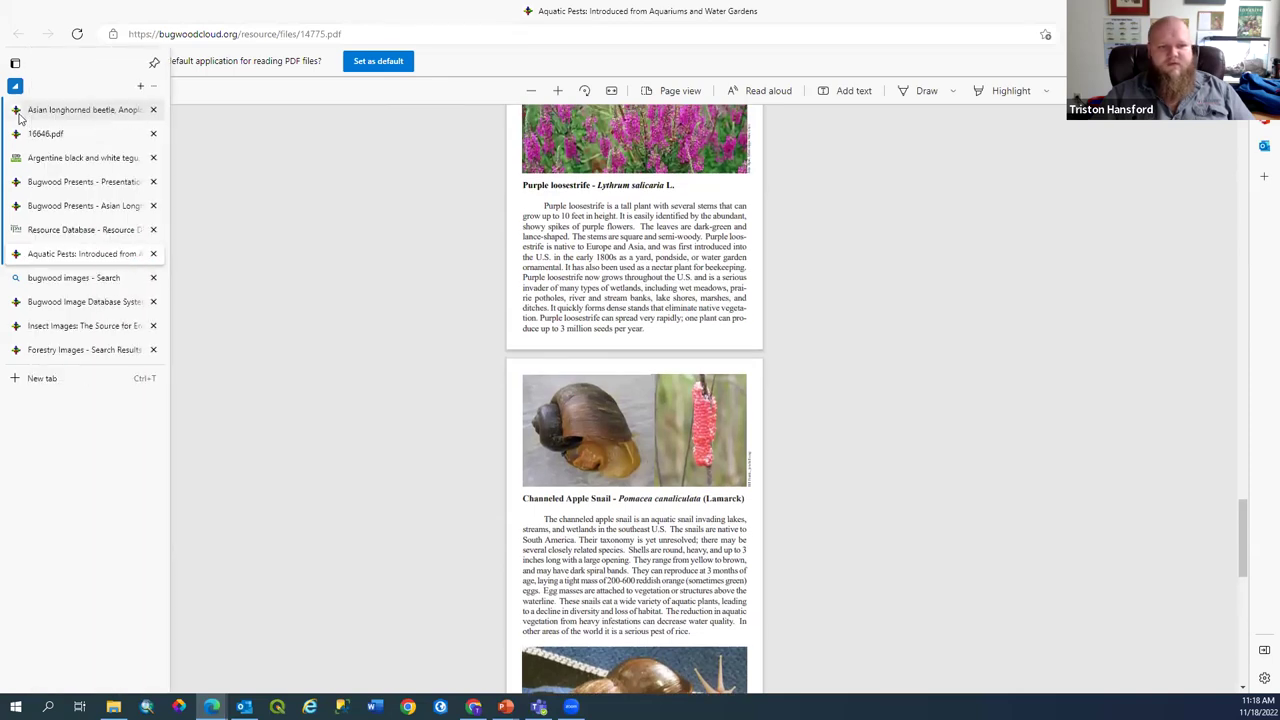
Return to the Asian longhorned beetle subject tab and scroll up to its Overview
{"action": "left_click", "coordinate": [77, 119]}
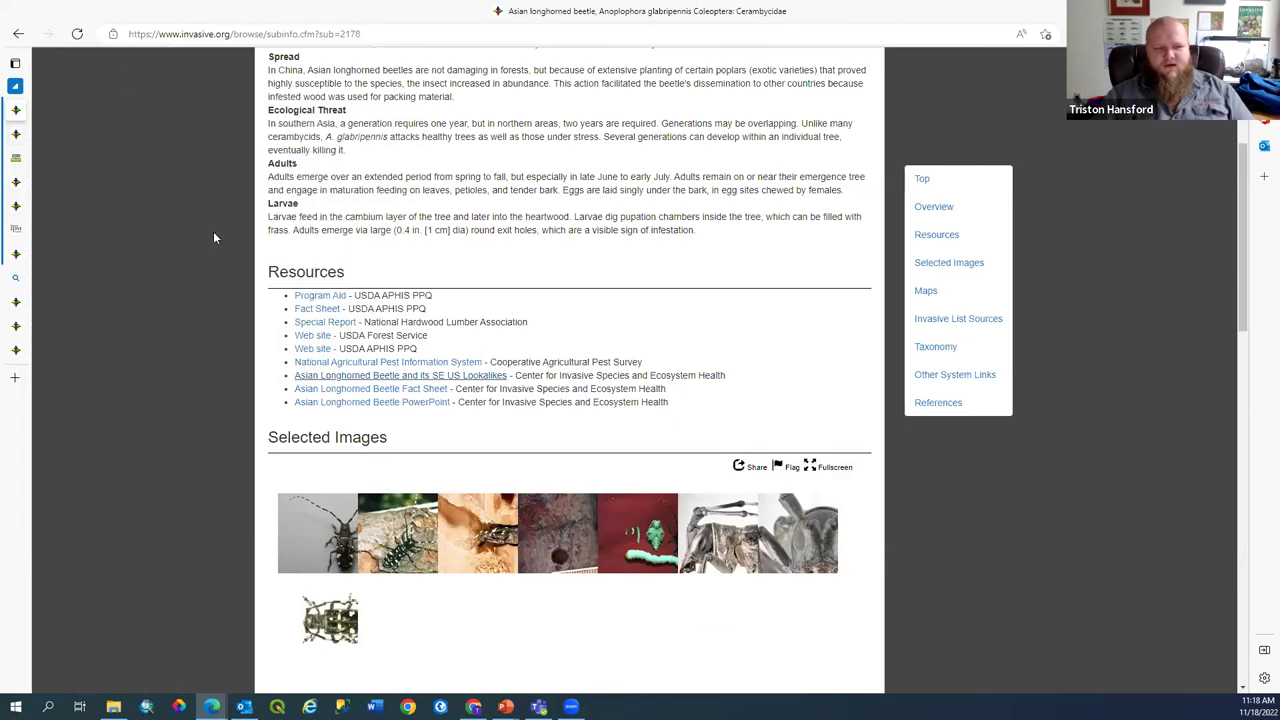
{"action": "scroll", "coordinate": [230, 290], "scroll_direction": "up", "scroll_amount": 3}
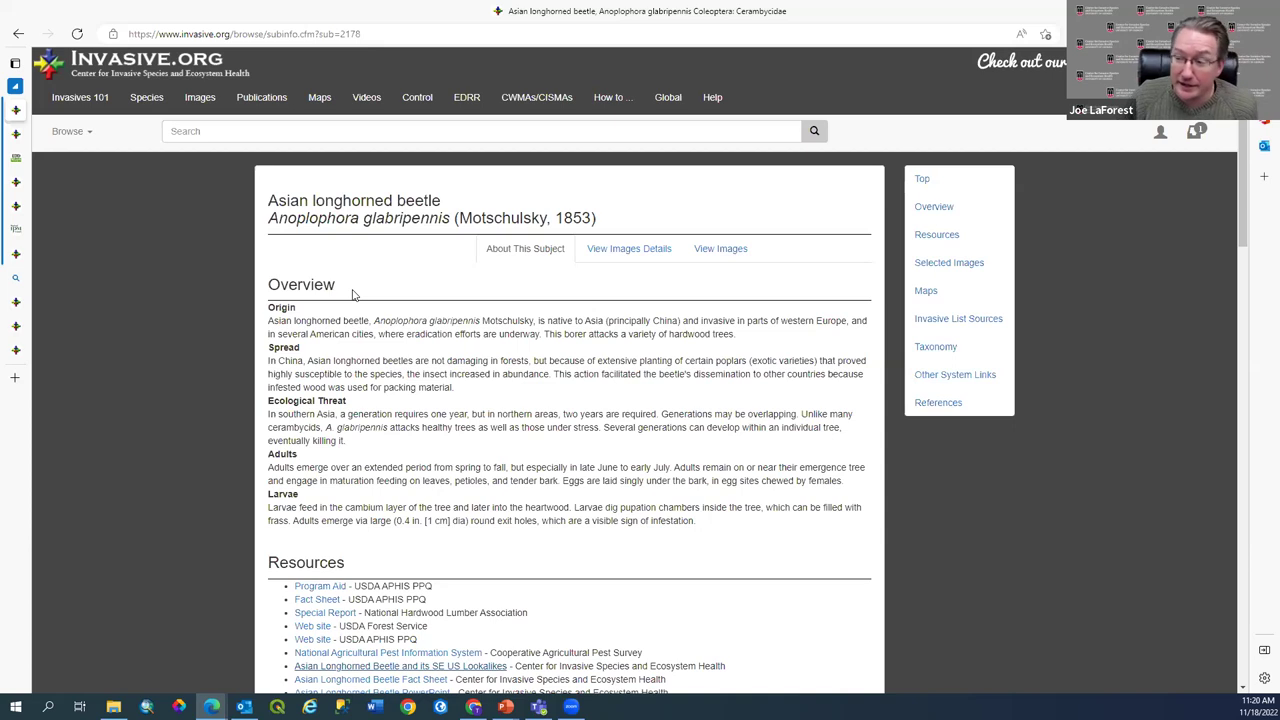
Go to the Invasive.org home page via the header logo
{"action": "left_click", "coordinate": [52, 64]}
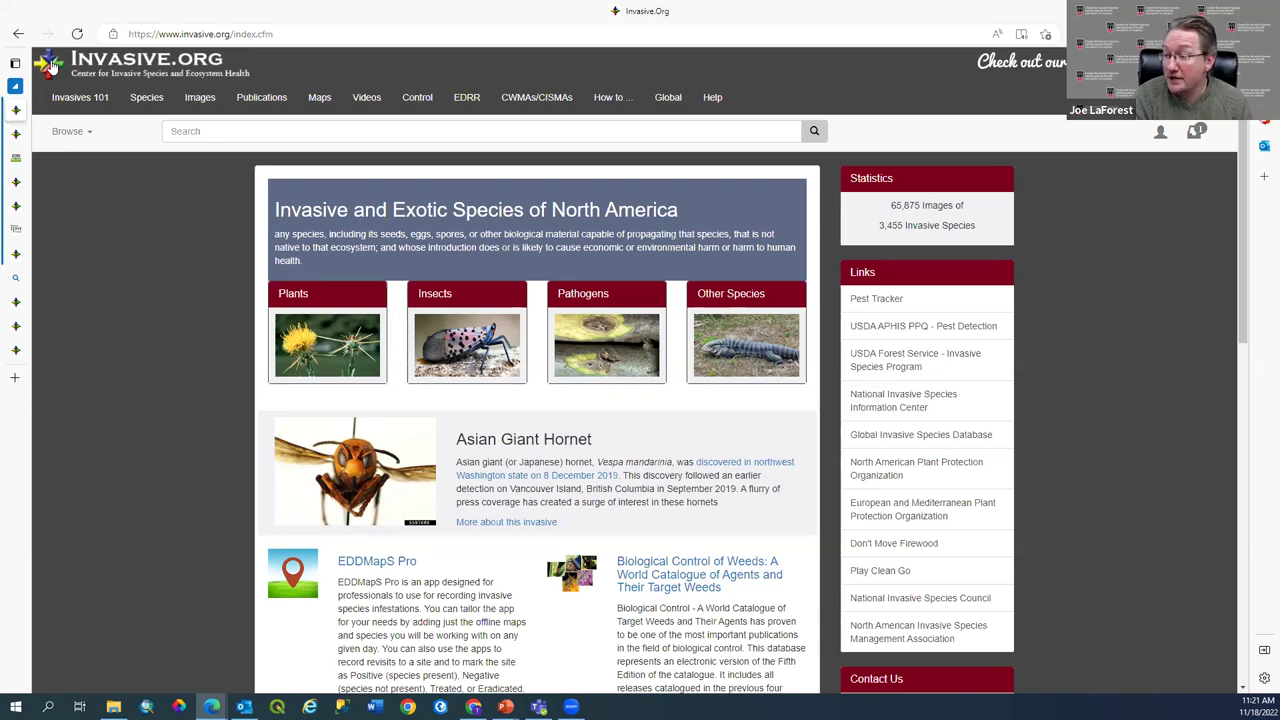
Switch to the Bugwood Presents gallery tab and scroll to the top of the 260 presentation thumbnails
{"action": "mouse_move", "coordinate": [16, 205]}
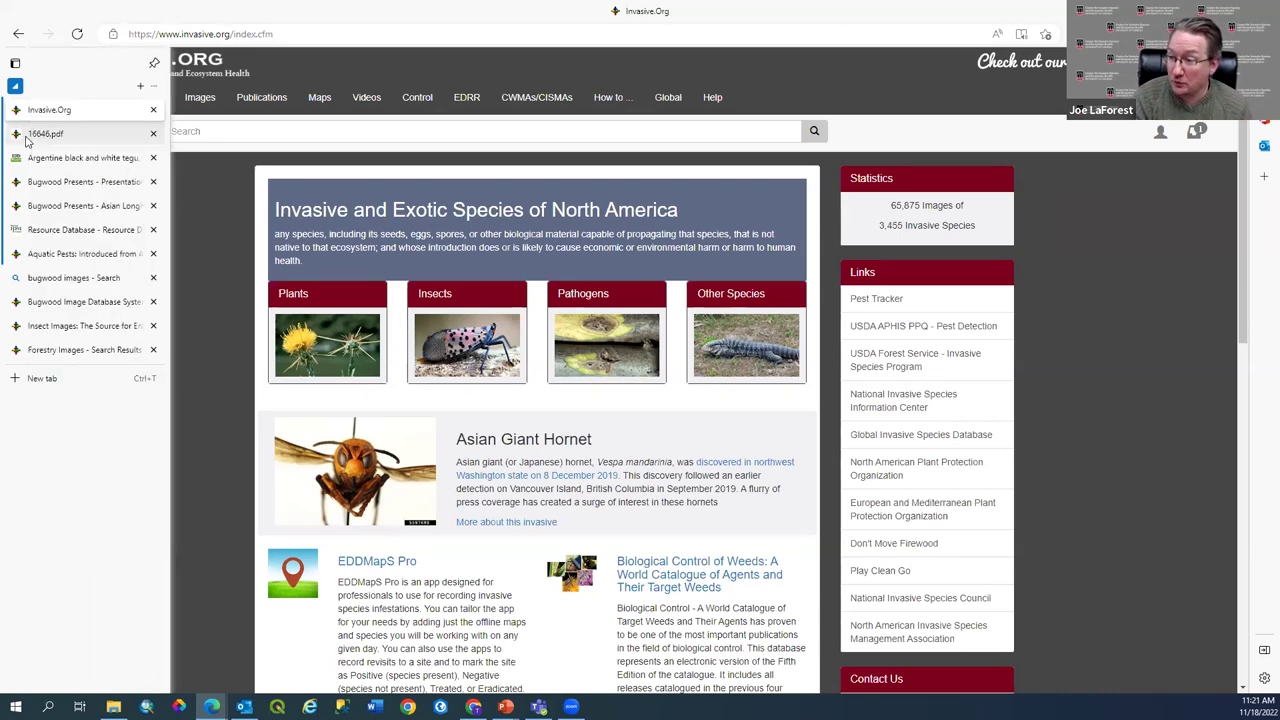
{"action": "left_click", "coordinate": [72, 207]}
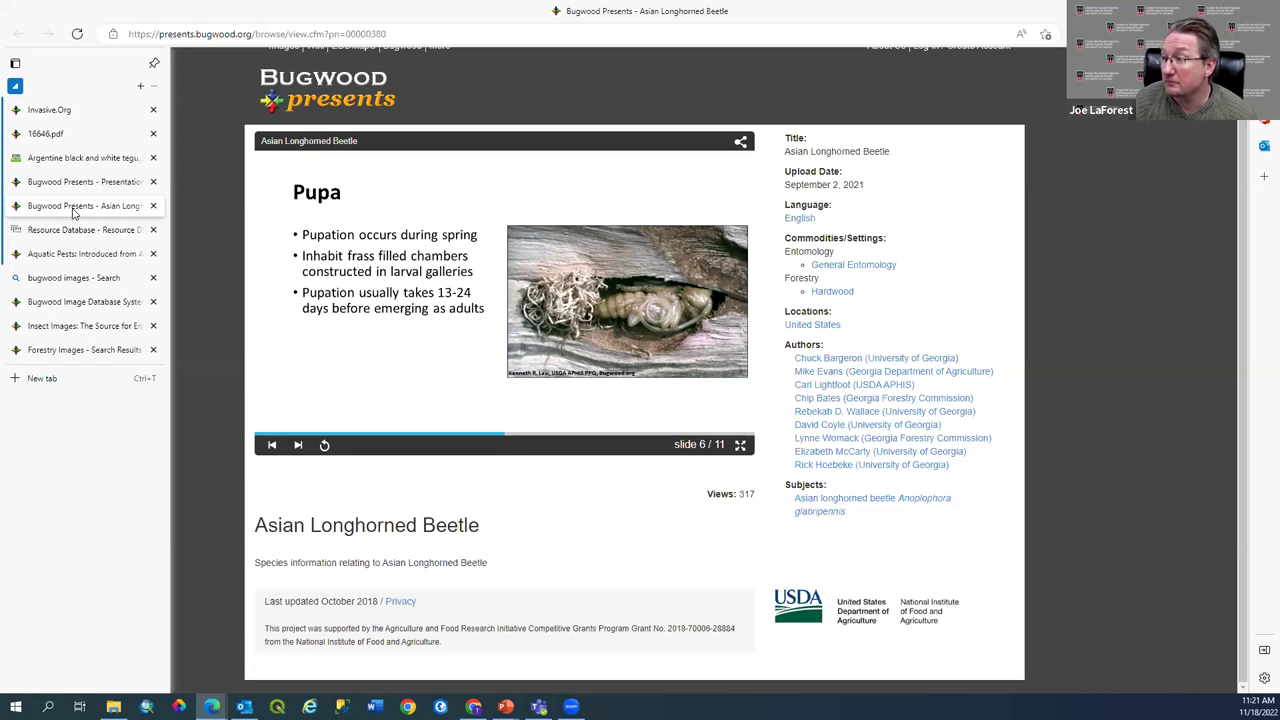
{"action": "left_click", "coordinate": [84, 188]}
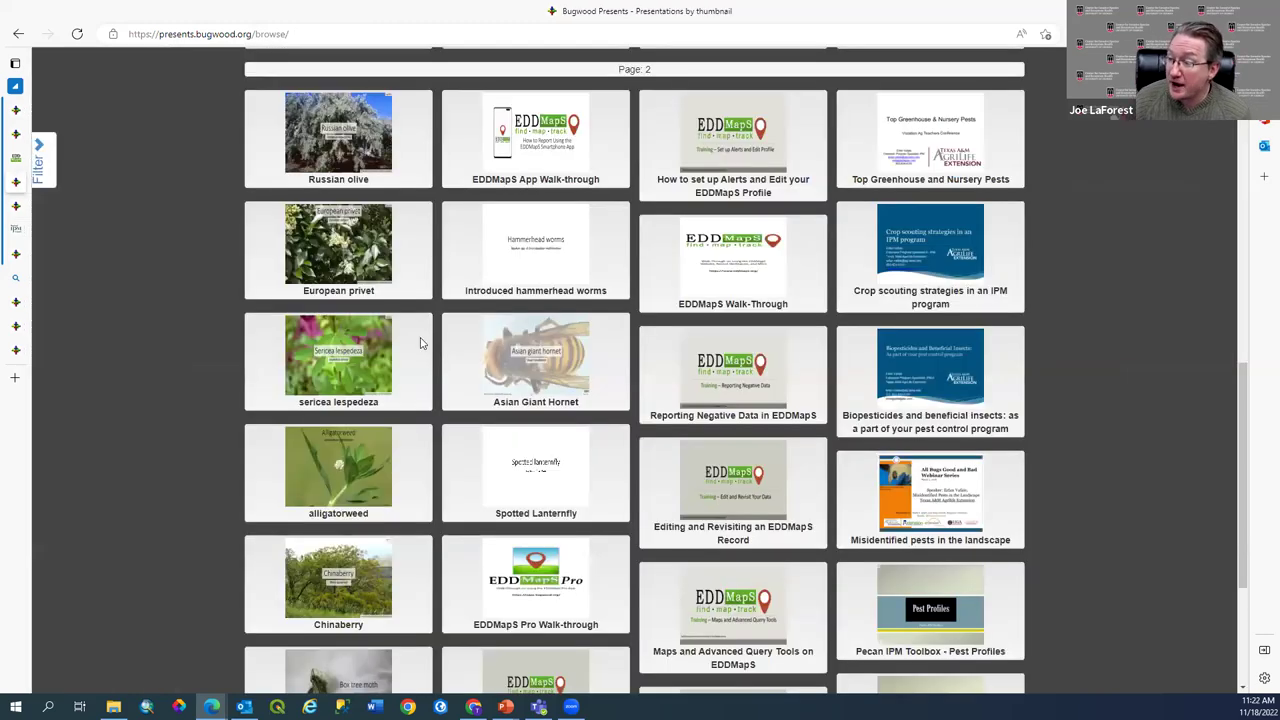
{"action": "scroll", "coordinate": [453, 390], "scroll_direction": "up", "scroll_amount": 5}
{"action": "scroll", "coordinate": [450, 390], "scroll_direction": "up", "scroll_amount": 5}
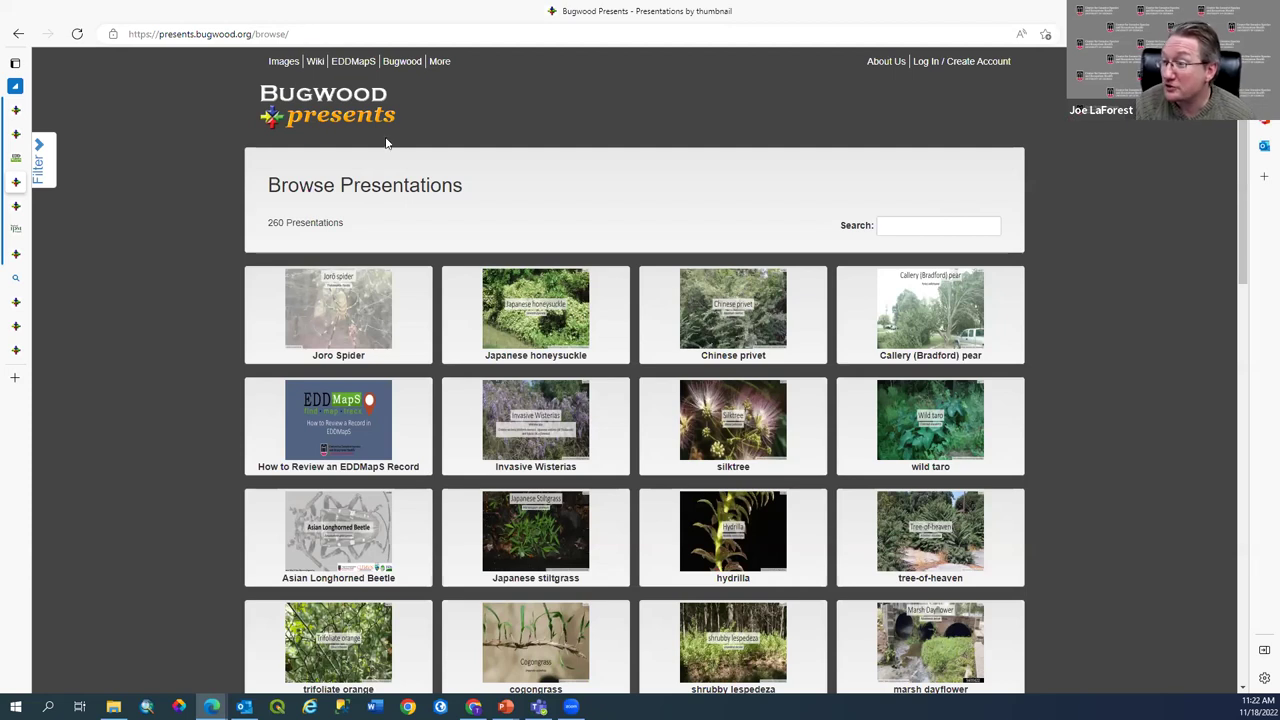
Sign in with the saved account via Start Uploading, then return to the Joro spider home page
{"action": "left_click", "coordinate": [322, 110]}
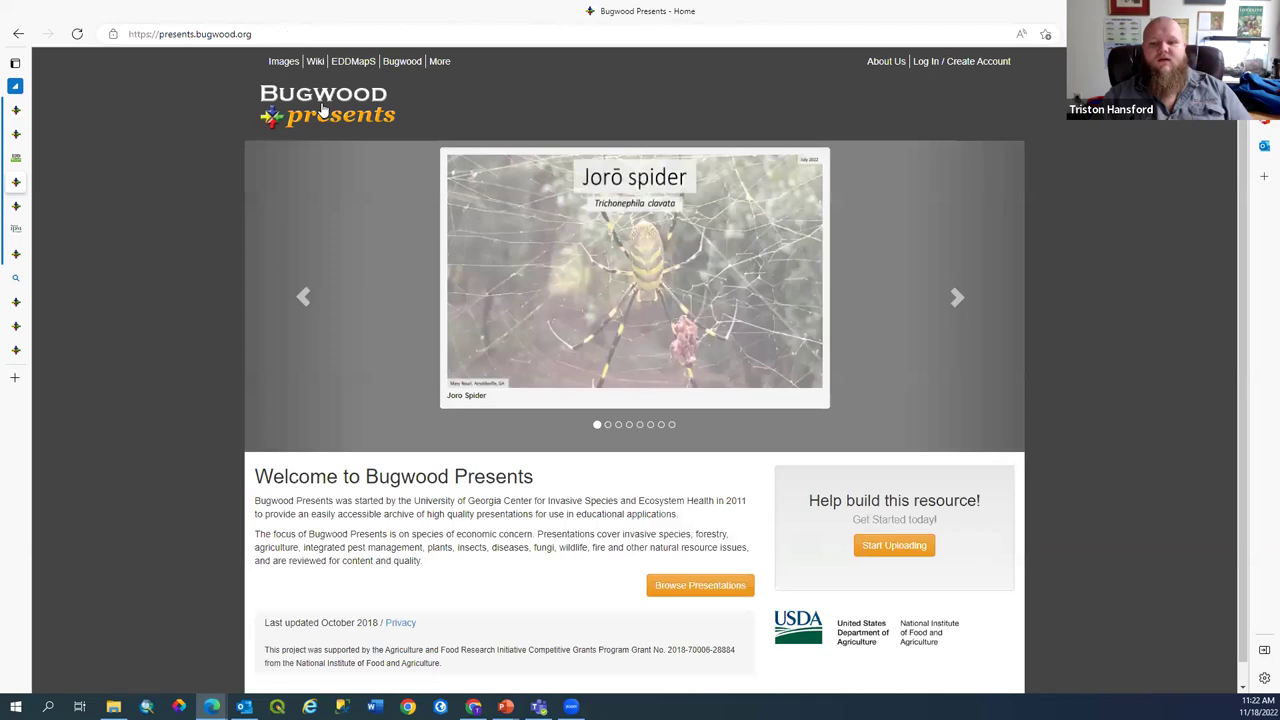
{"action": "scroll", "coordinate": [370, 530], "scroll_direction": "down", "scroll_amount": 1}
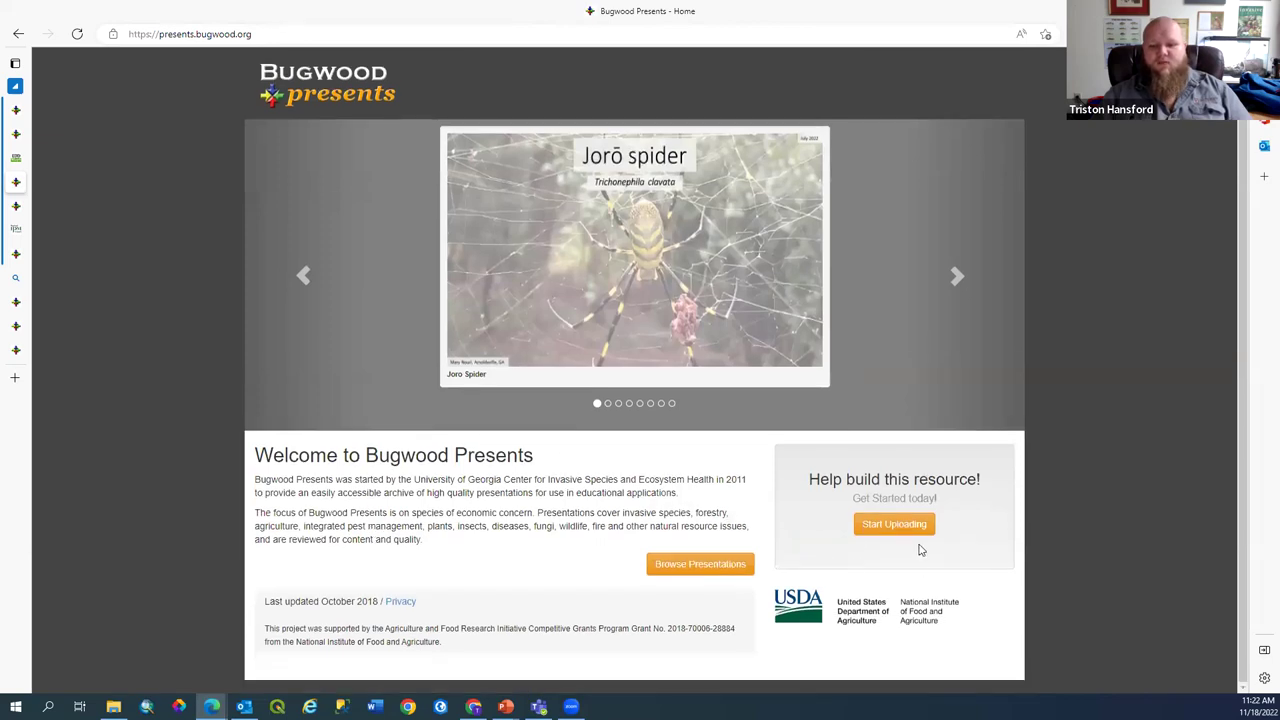
{"action": "left_click", "coordinate": [893, 527]}
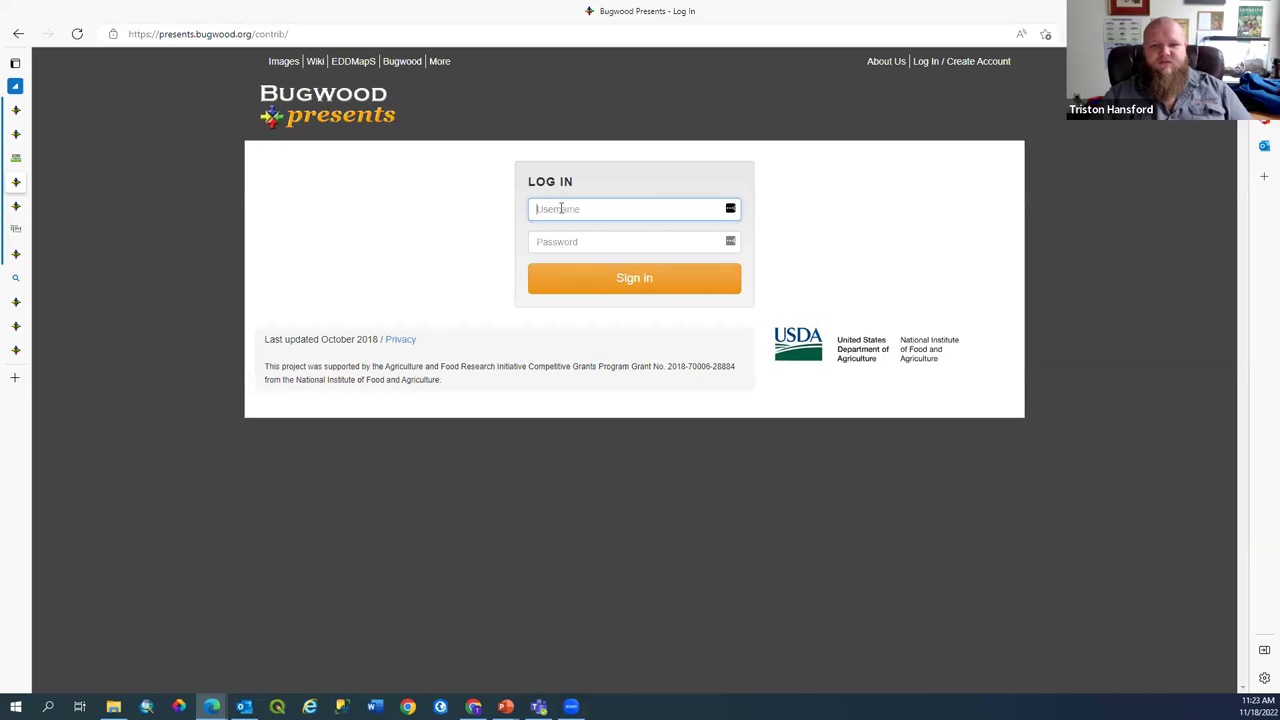
{"action": "left_click", "coordinate": [562, 208]}
{"action": "left_click", "coordinate": [604, 256]}
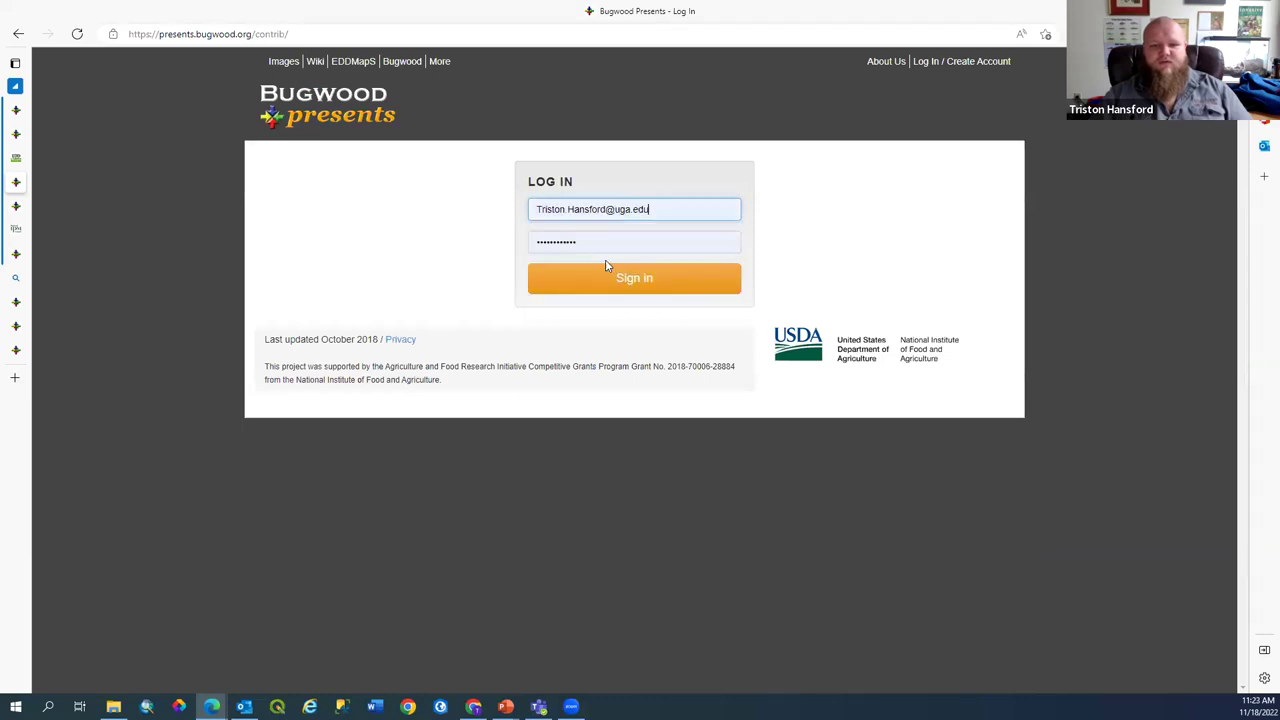
{"action": "left_click", "coordinate": [606, 278]}
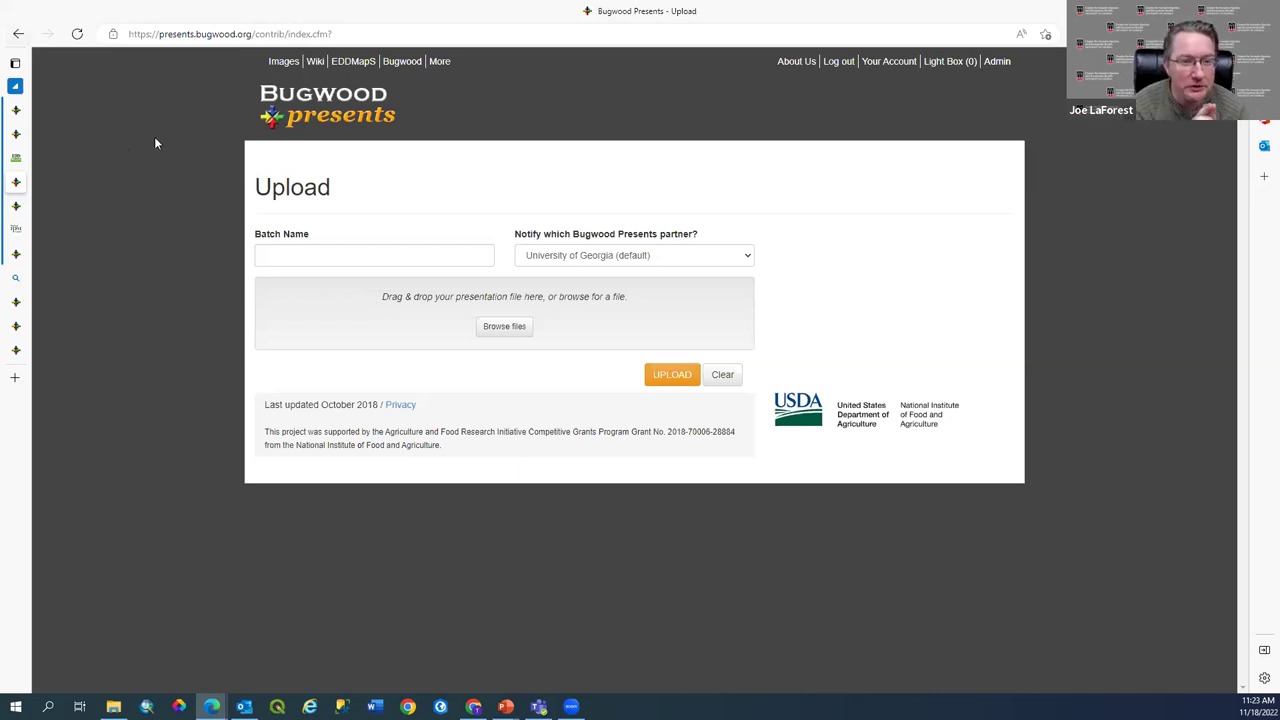
{"action": "left_click", "coordinate": [279, 106]}
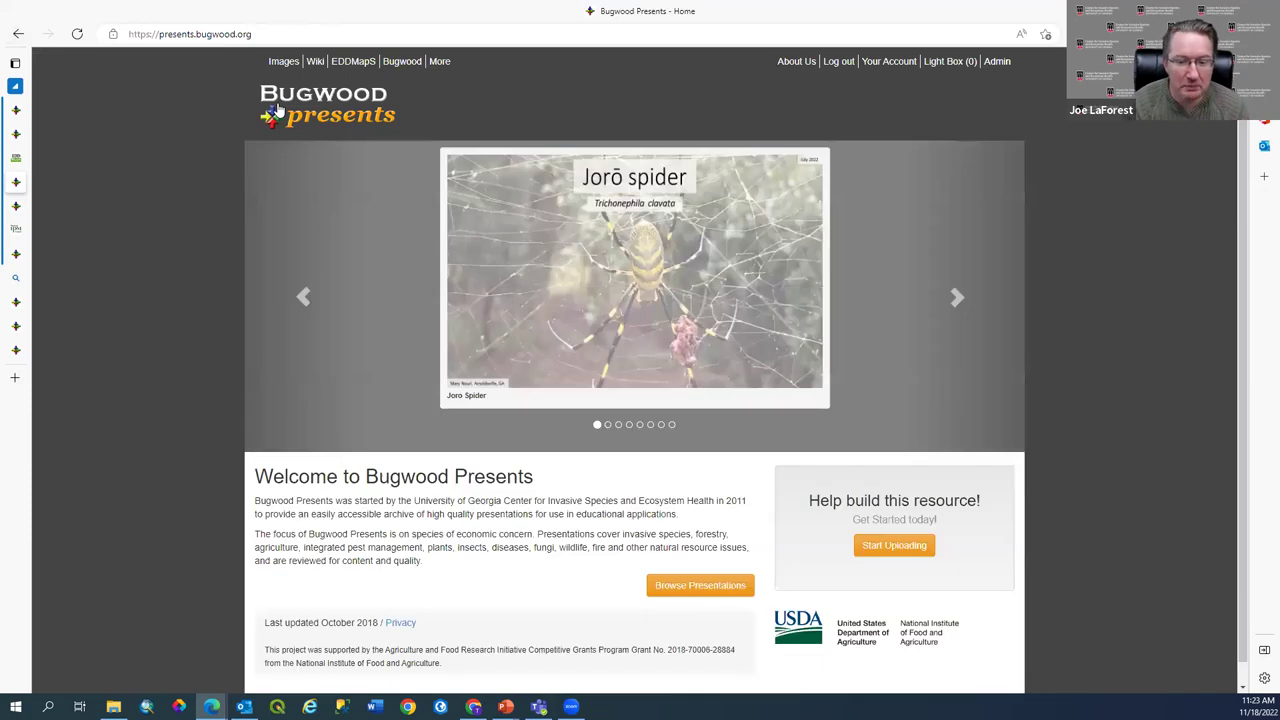
{"action": "scroll", "coordinate": [288, 126], "scroll_direction": "down", "scroll_amount": 1}
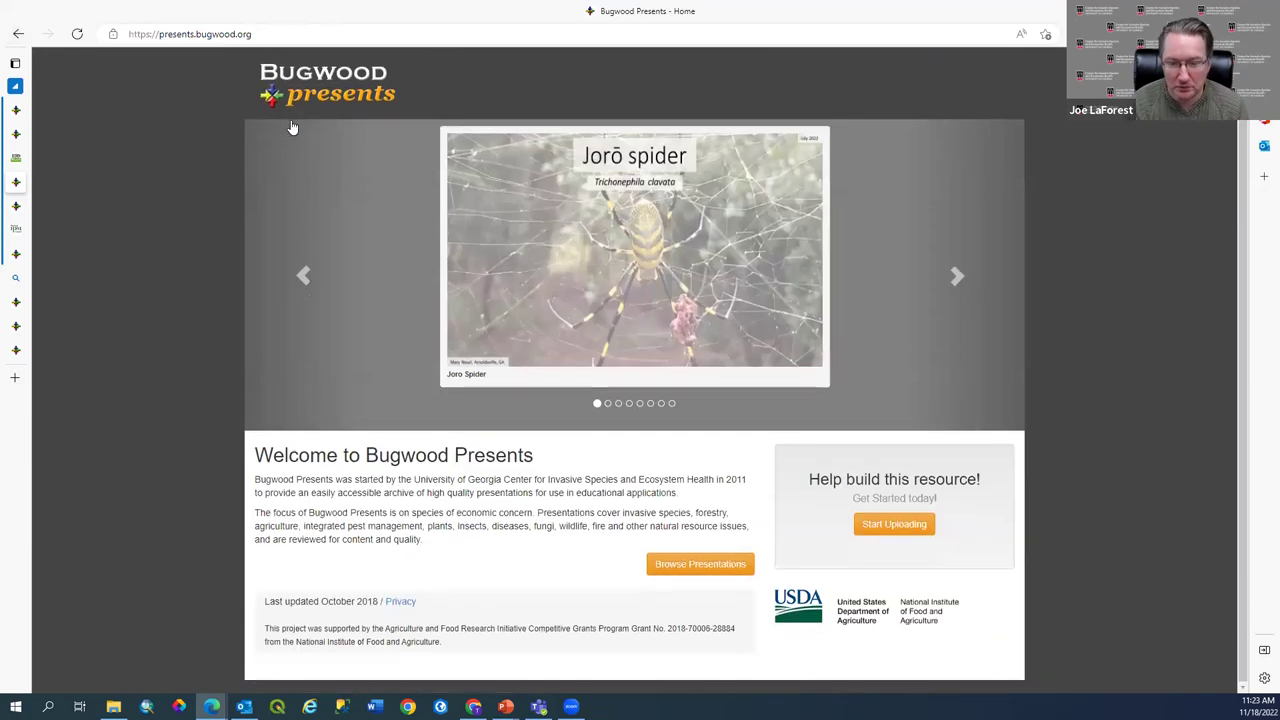
Open the browse gallery and expand its Narrow Results filter panel for the 260 presentations
{"action": "left_click", "coordinate": [709, 566]}
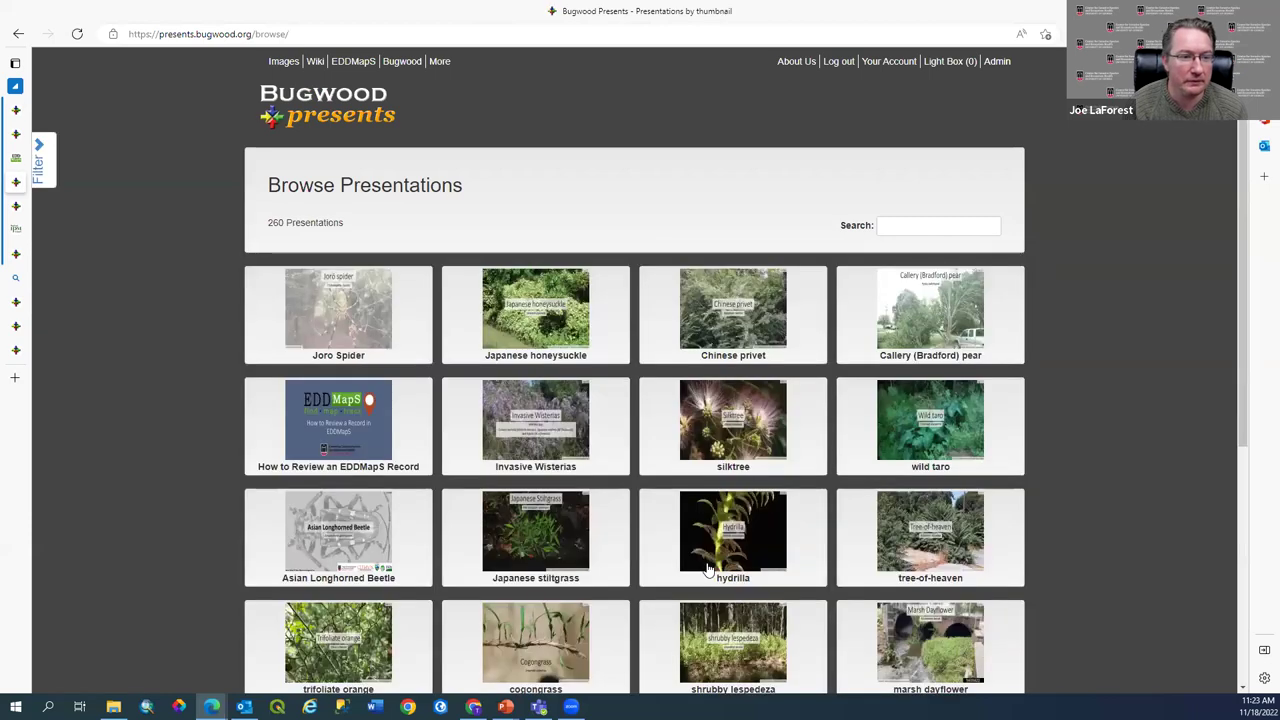
{"action": "left_click", "coordinate": [40, 160]}
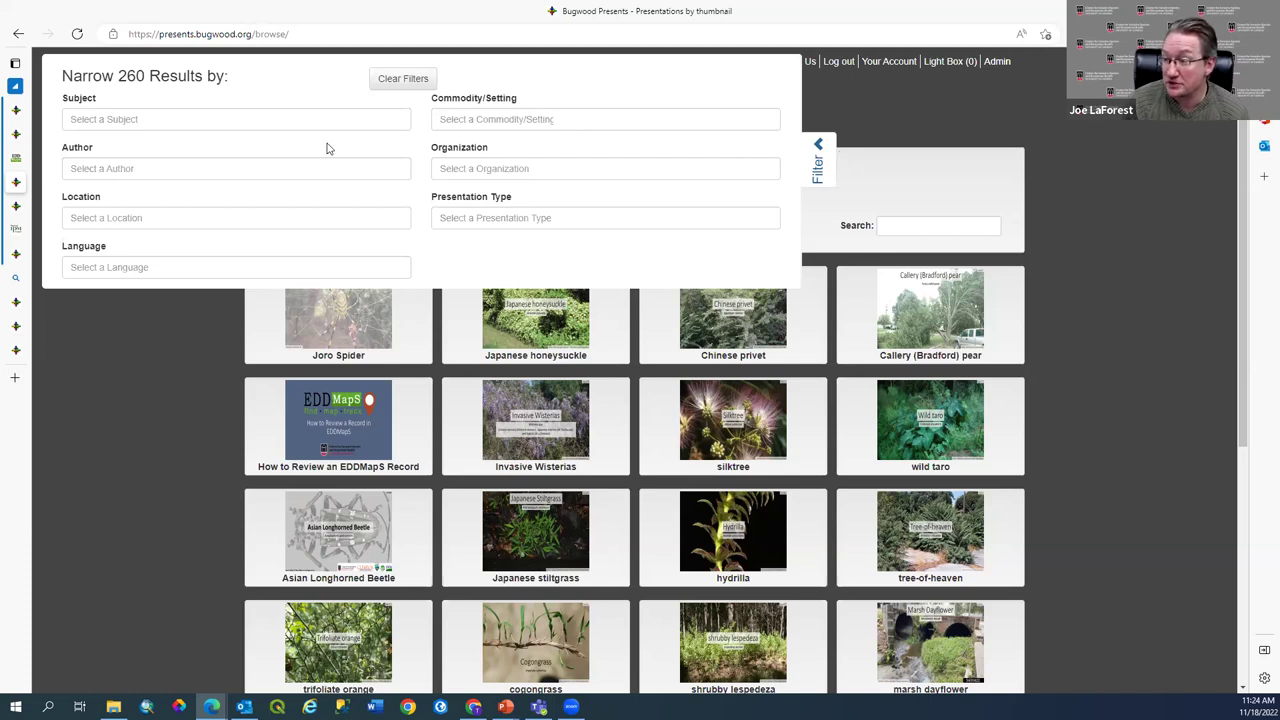
{"action": "mouse_move", "coordinate": [27, 120]}
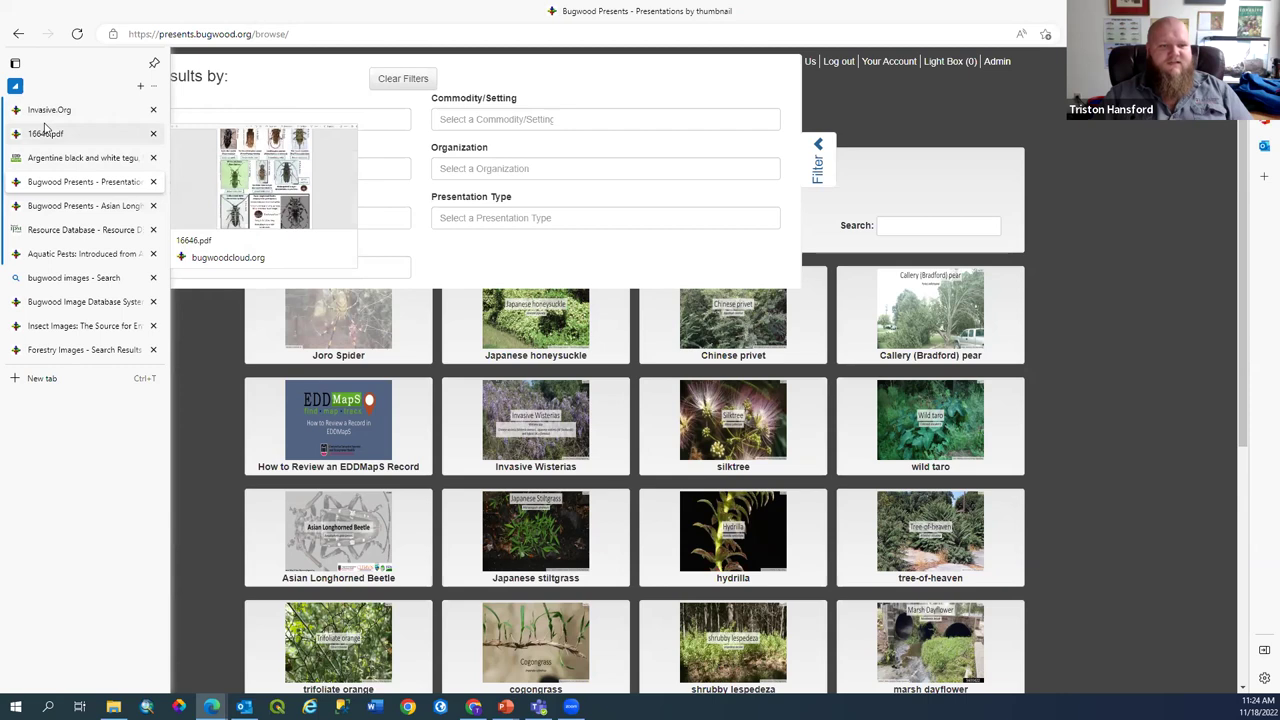
On Invasive.org, search 'asian longhorned beetle' and open its 304-image subject page
{"action": "left_click", "coordinate": [45, 111]}
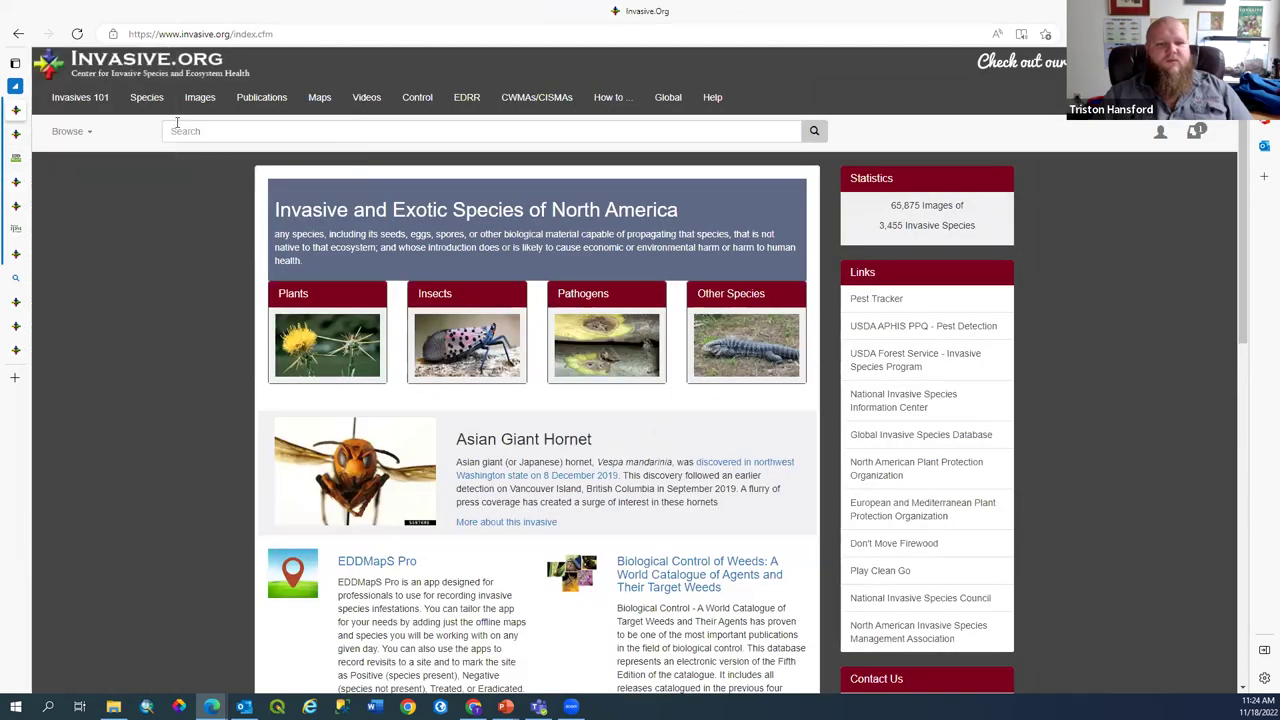
{"action": "left_click", "coordinate": [252, 134]}
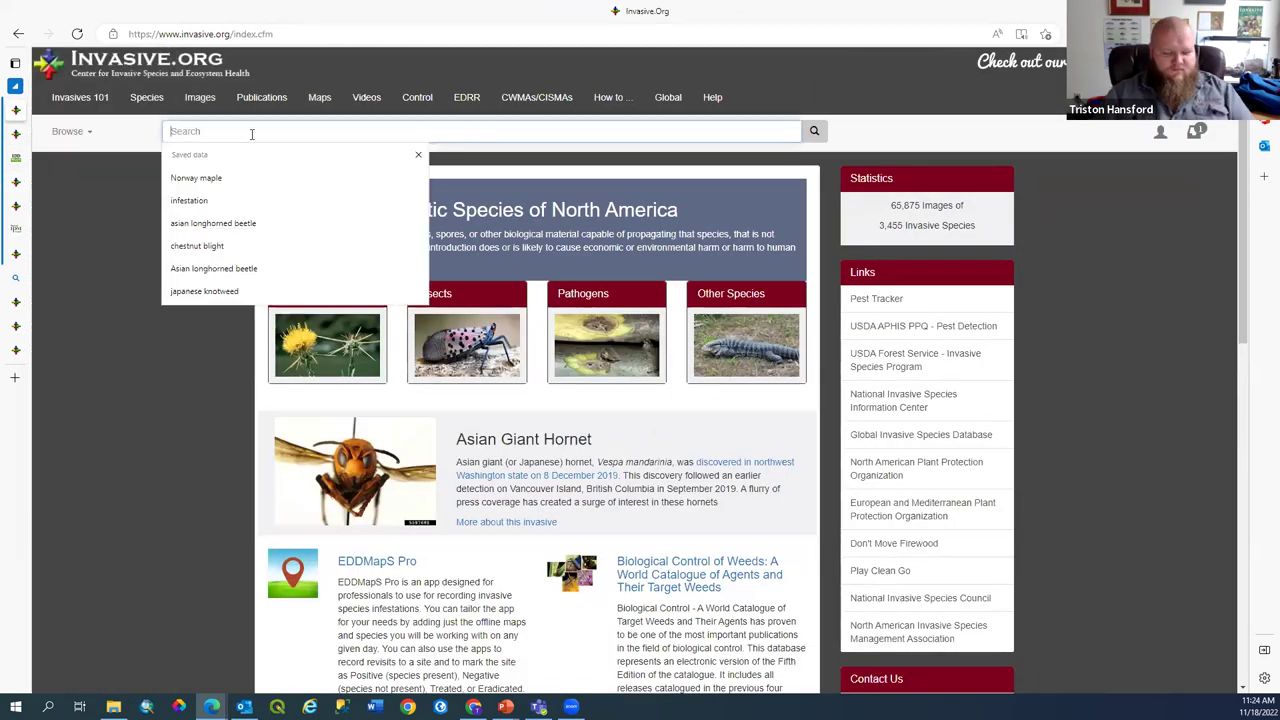
{"action": "type", "text": "asian longhorned beetle"}
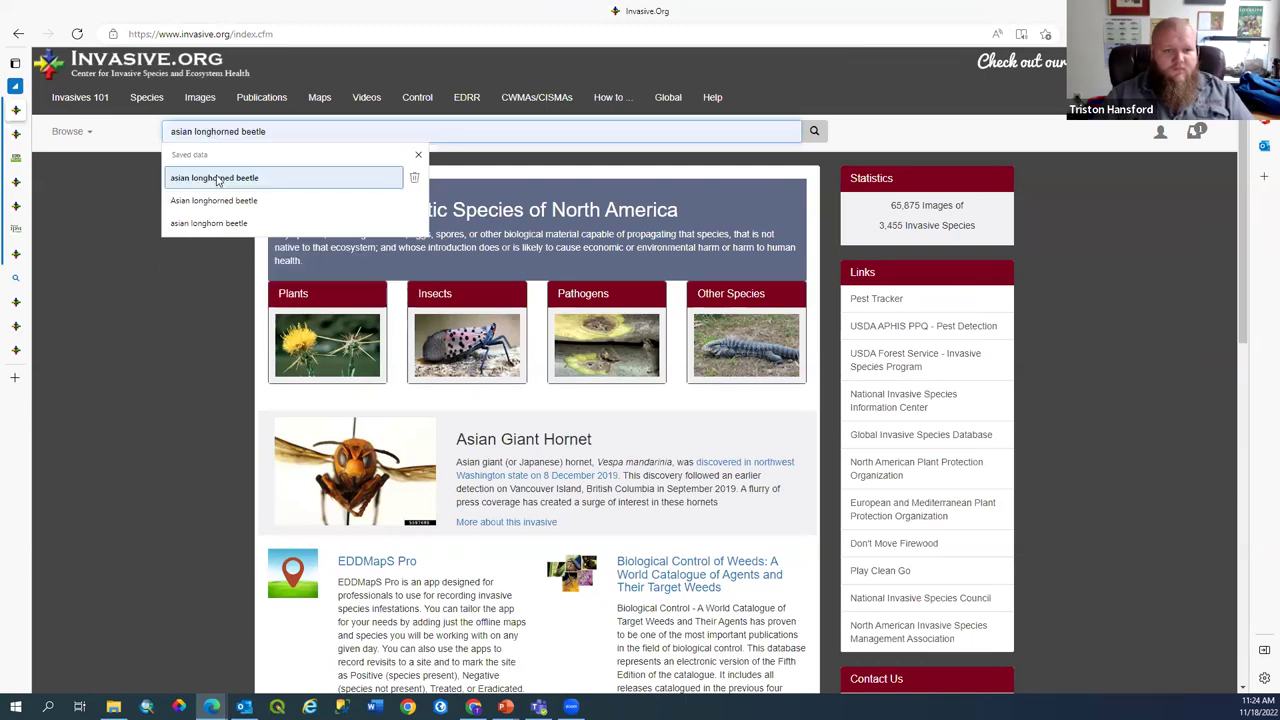
{"action": "left_click", "coordinate": [216, 178]}
{"action": "key", "text": "Return"}
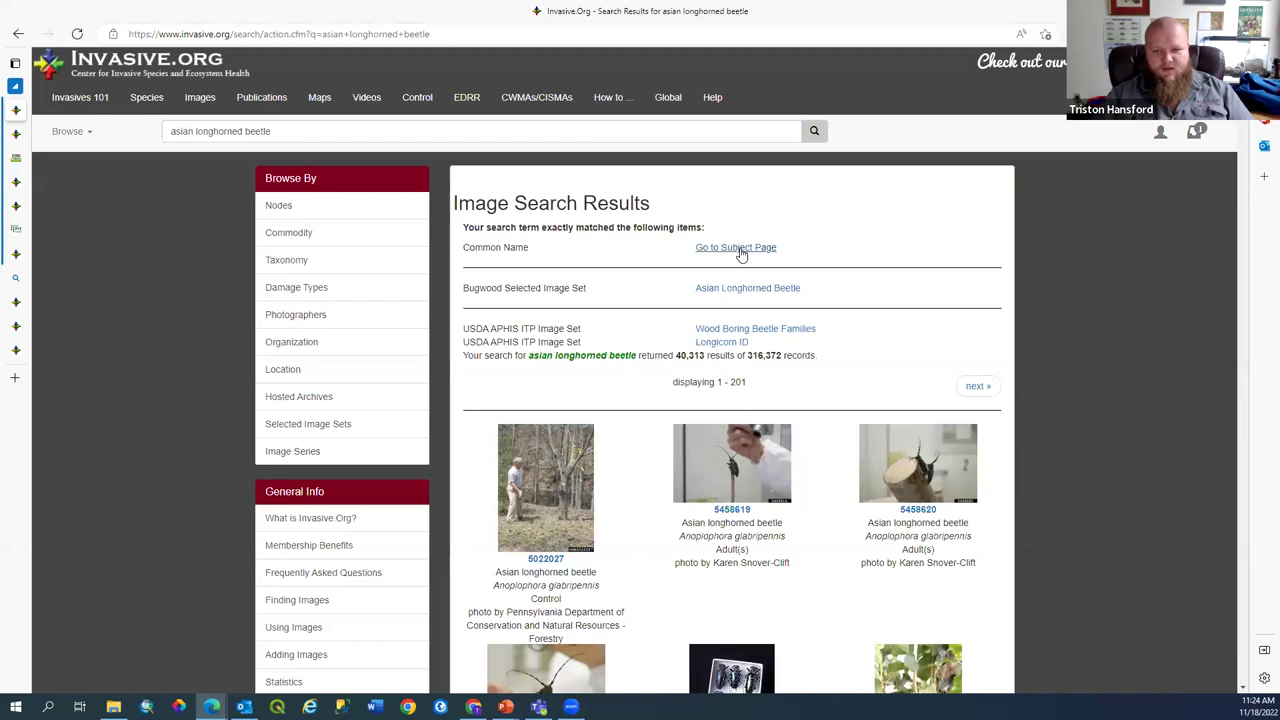
{"action": "left_click", "coordinate": [740, 249]}
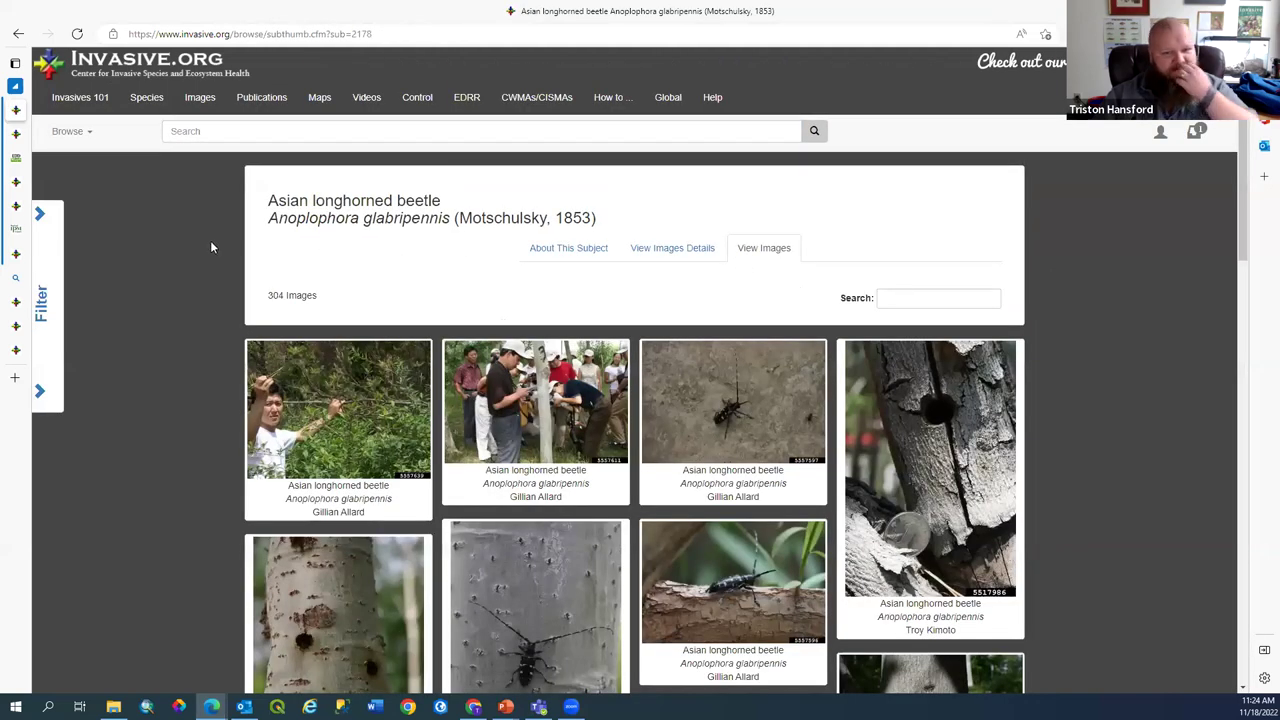
Filter the Asian longhorned beetle images by the Larva(e) descriptor
{"action": "left_click", "coordinate": [41, 303]}
{"action": "left_click", "coordinate": [180, 168]}
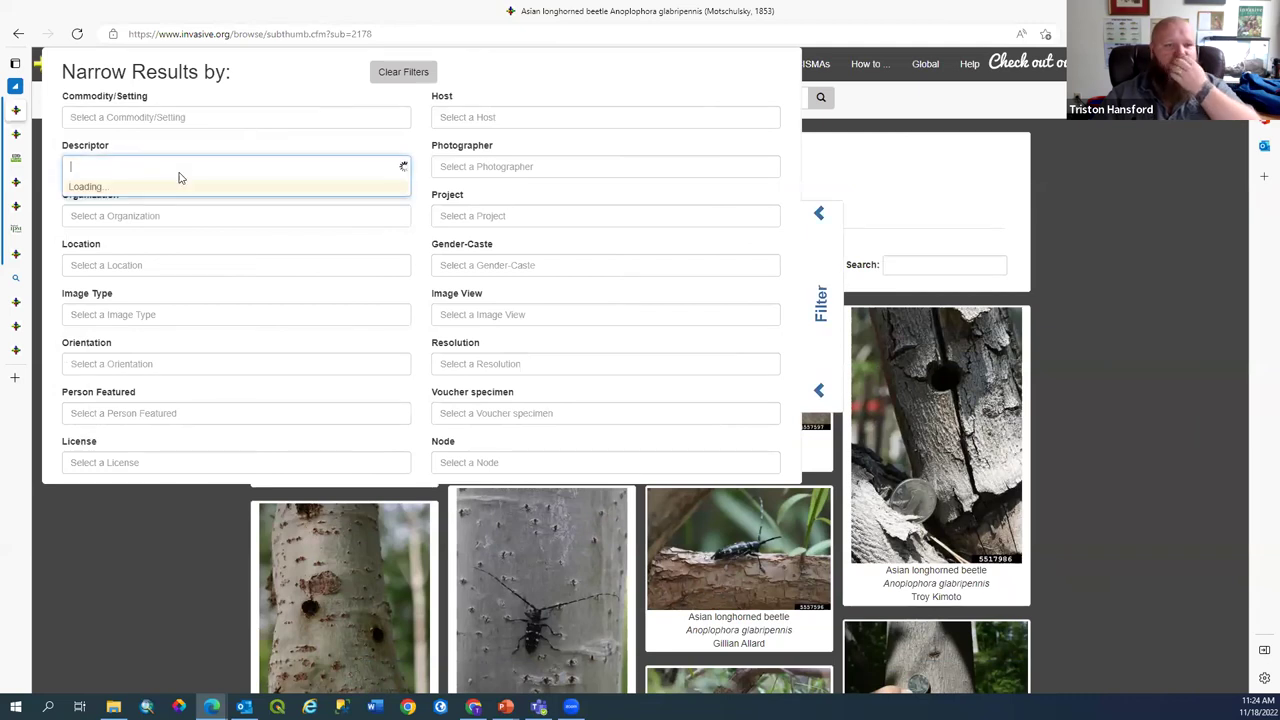
{"action": "scroll", "coordinate": [156, 280], "scroll_direction": "down", "scroll_amount": 2}
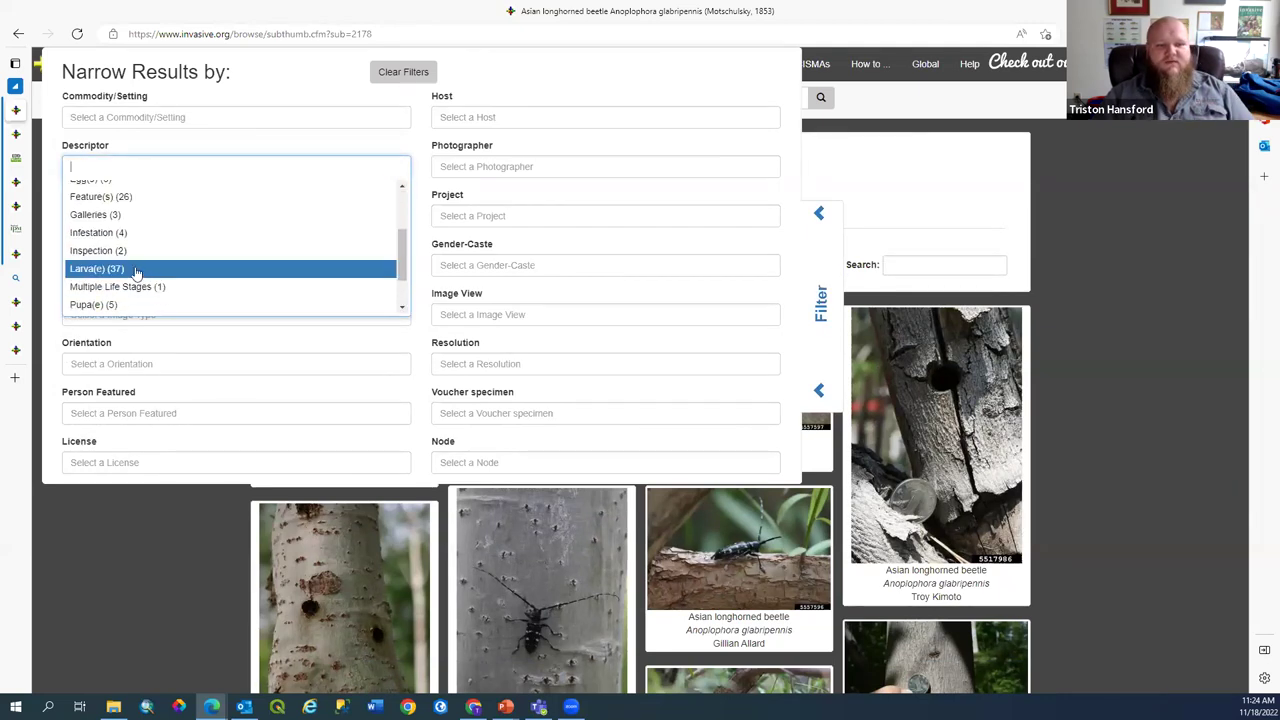
{"action": "left_click", "coordinate": [134, 268]}
Collapse the filter panel and scroll through the larva thumbnails down to the page footer
{"action": "left_click", "coordinate": [917, 174]}
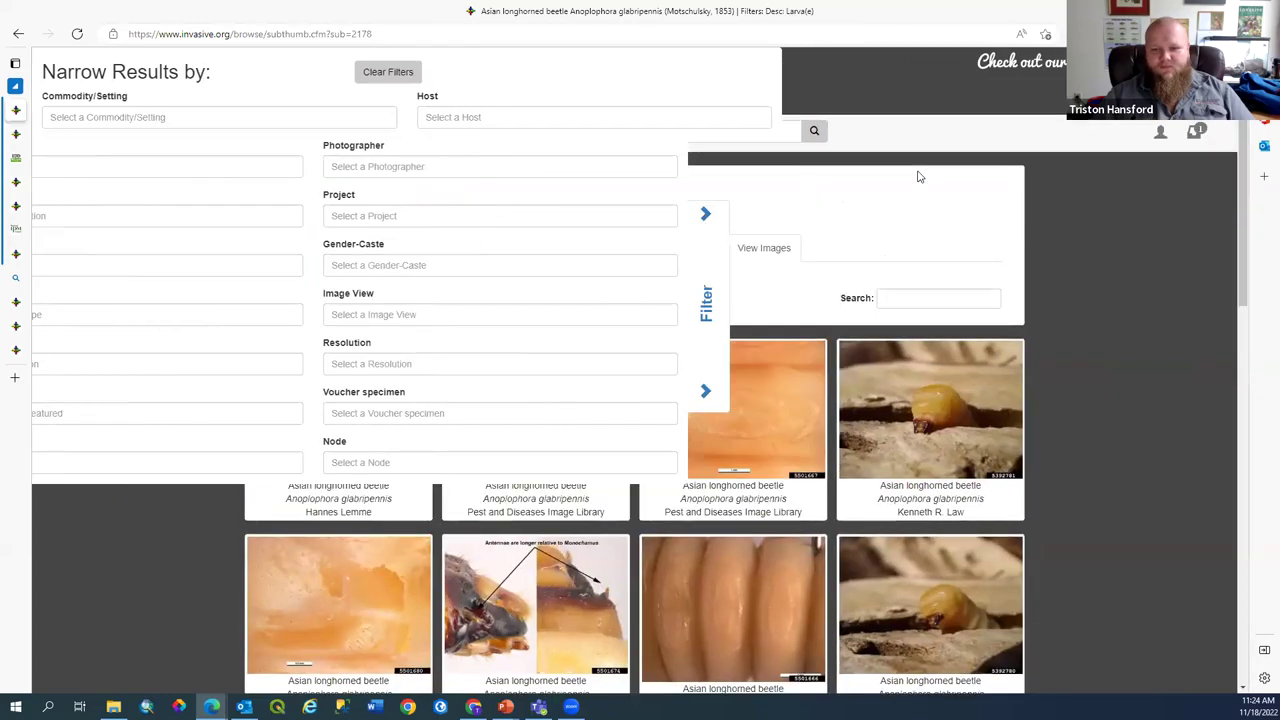
{"action": "scroll", "coordinate": [760, 430], "scroll_direction": "down", "scroll_amount": 1}
{"action": "scroll", "coordinate": [760, 432], "scroll_direction": "down", "scroll_amount": 12}
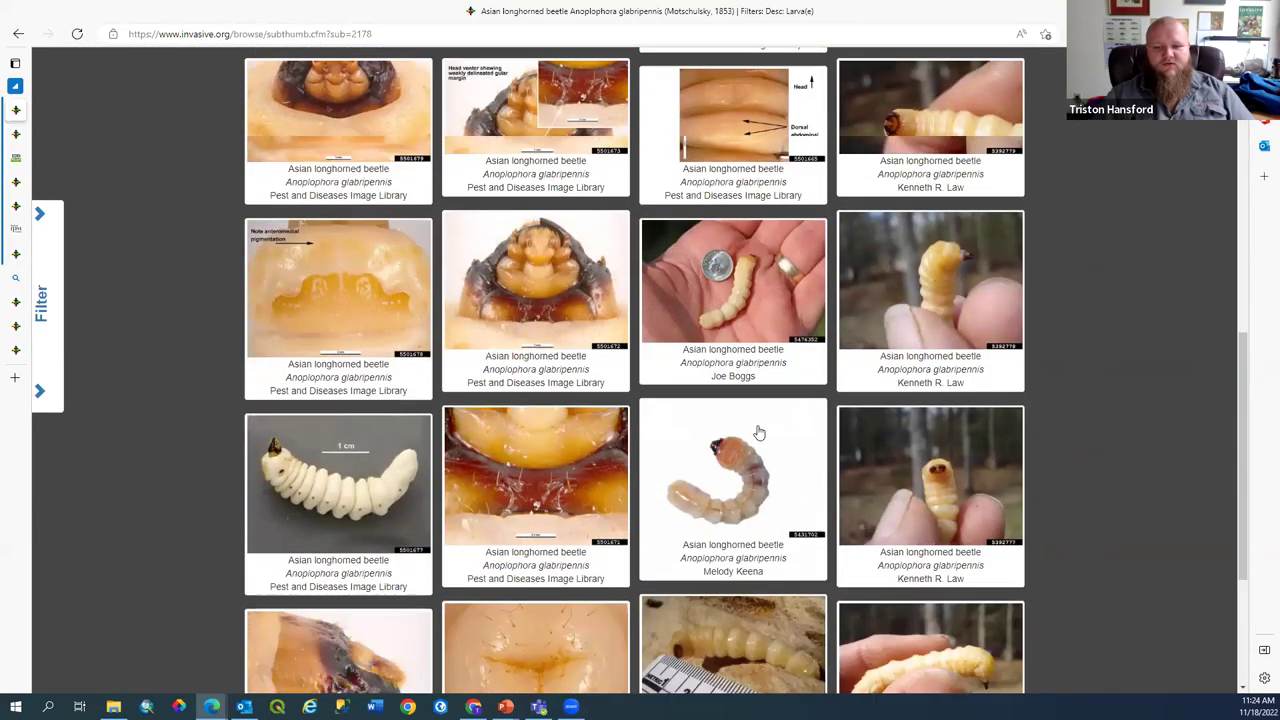
{"action": "scroll", "coordinate": [758, 428], "scroll_direction": "down", "scroll_amount": 3}
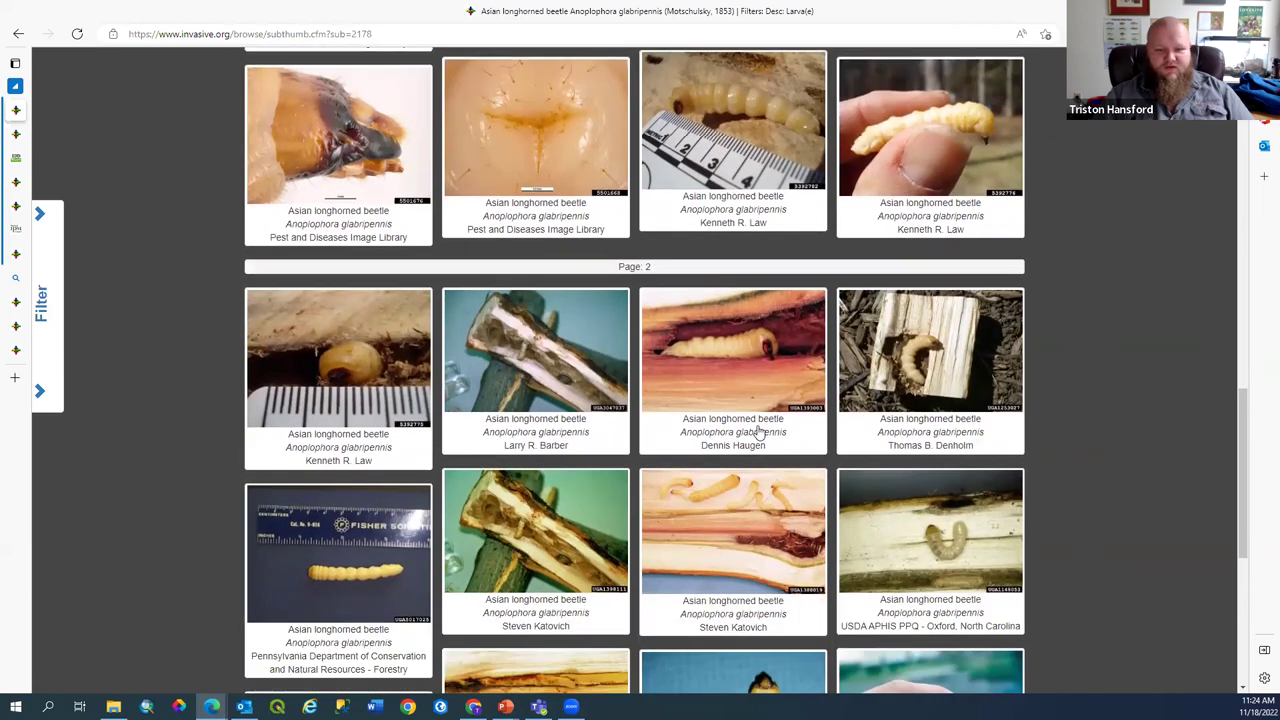
{"action": "scroll", "coordinate": [503, 385], "scroll_direction": "down", "scroll_amount": 3}
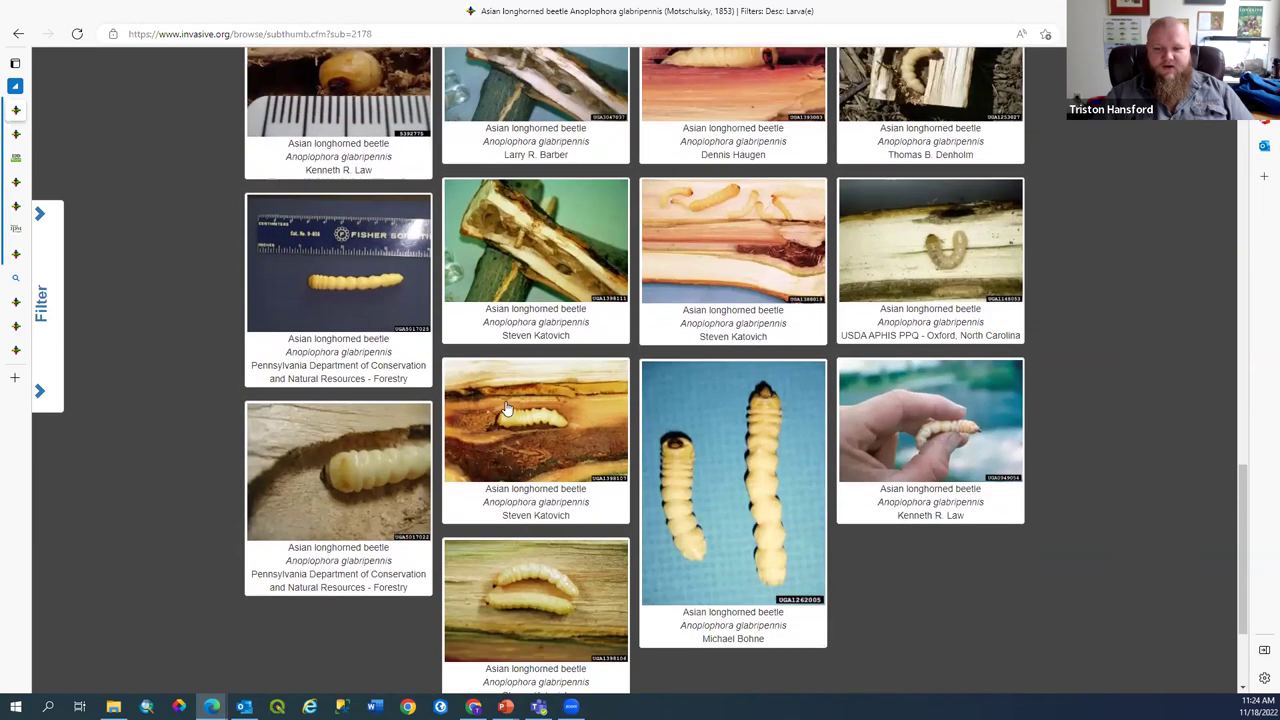
{"action": "scroll", "coordinate": [507, 408], "scroll_direction": "down", "scroll_amount": 3}
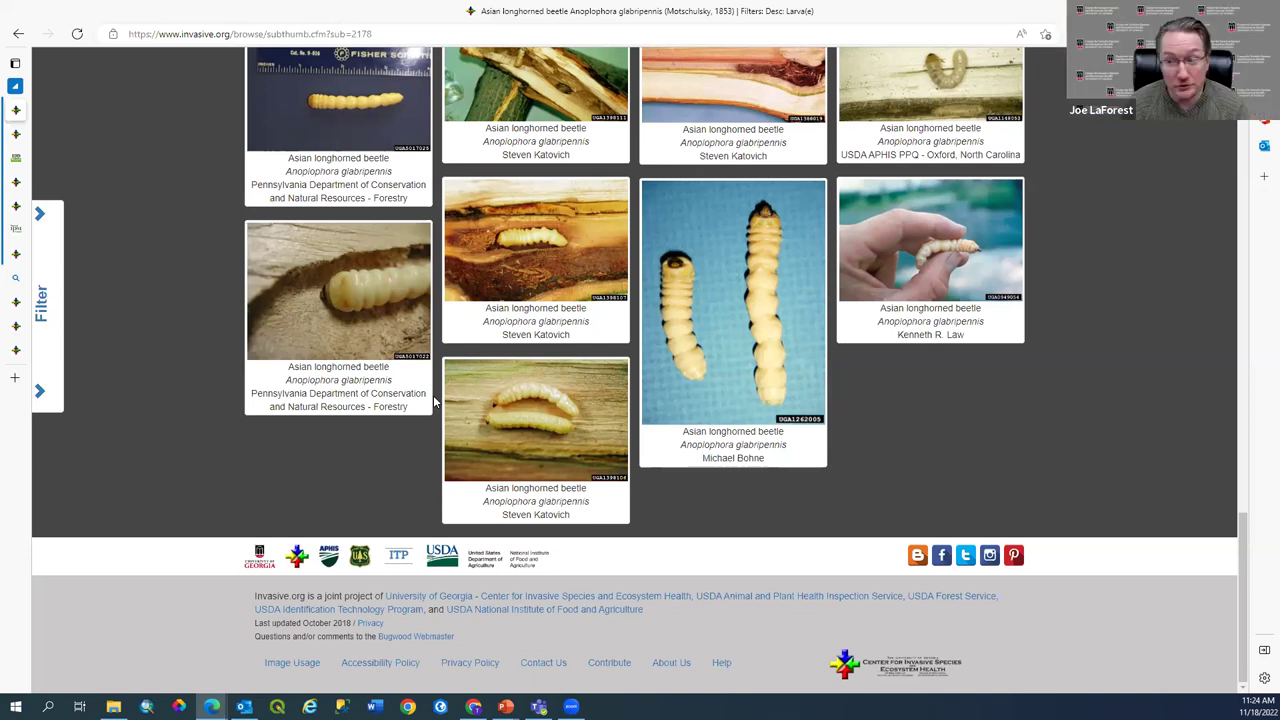
{"action": "scroll", "coordinate": [433, 395], "scroll_direction": "up", "scroll_amount": 2}
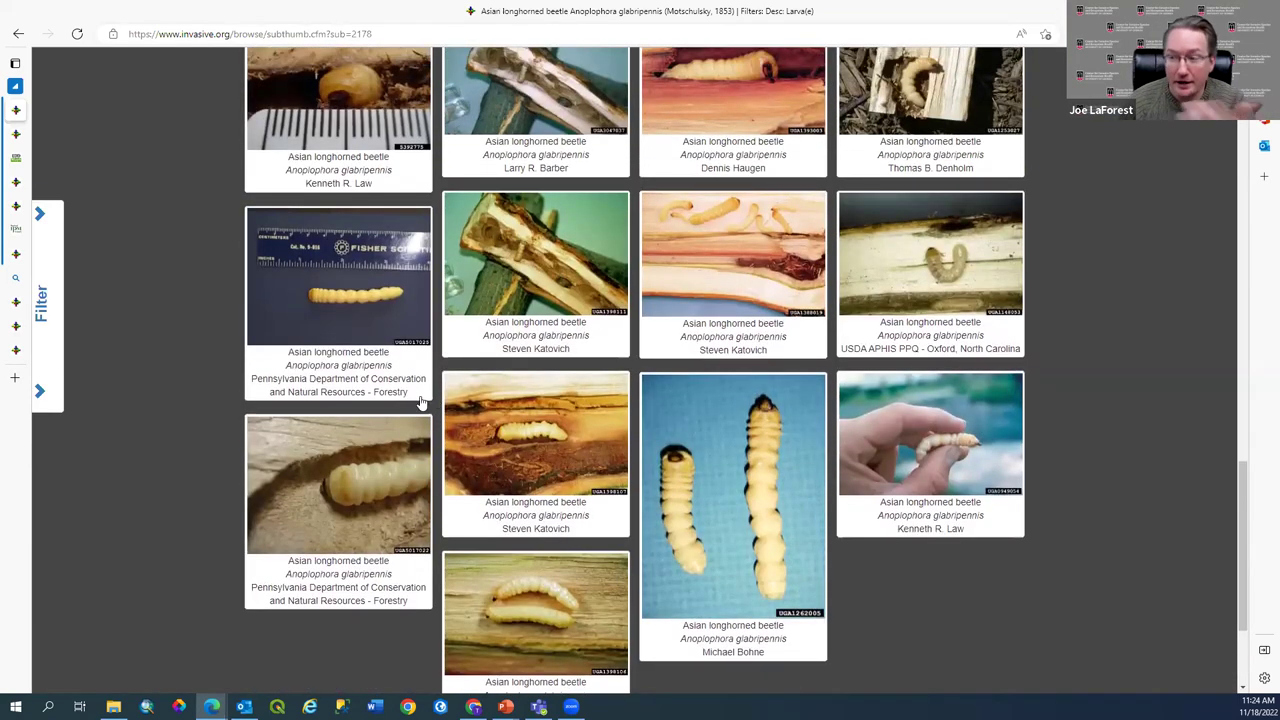
Go back from the Aquatic Pests record to the 'aquatic' resource list, opening and closing its Filter panel
{"action": "mouse_move", "coordinate": [22, 253]}
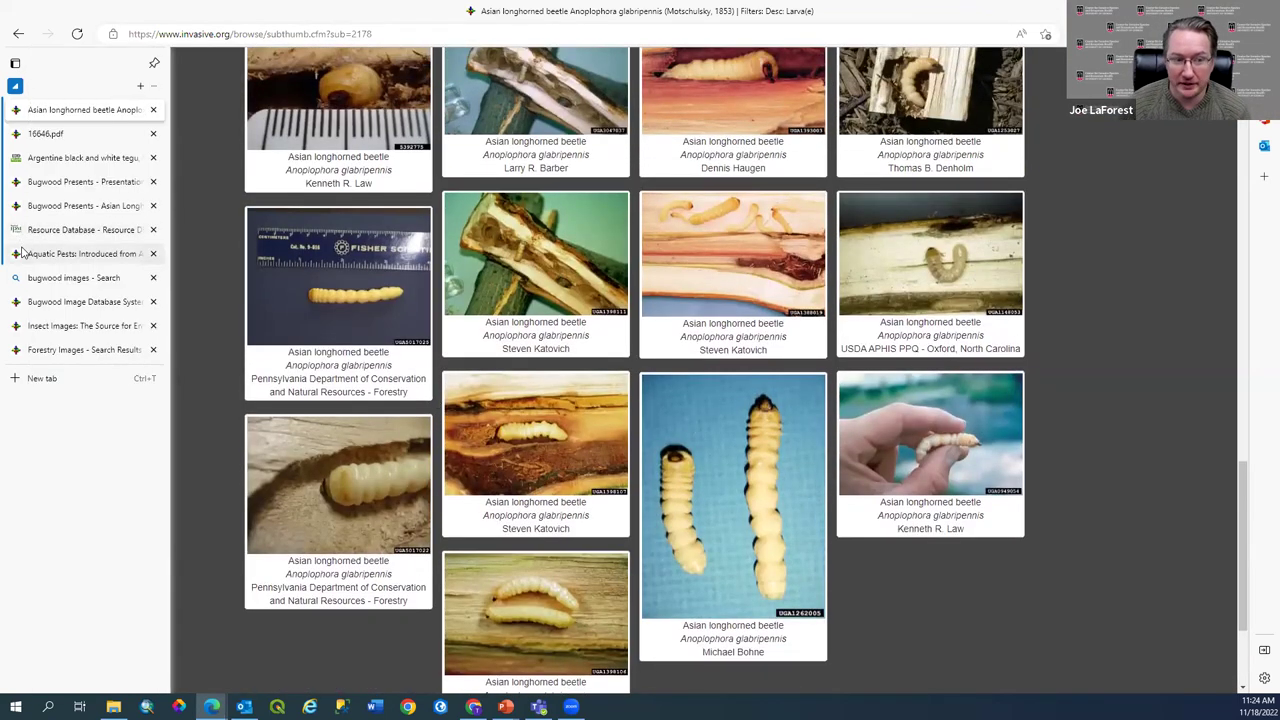
{"action": "left_click", "coordinate": [30, 230]}
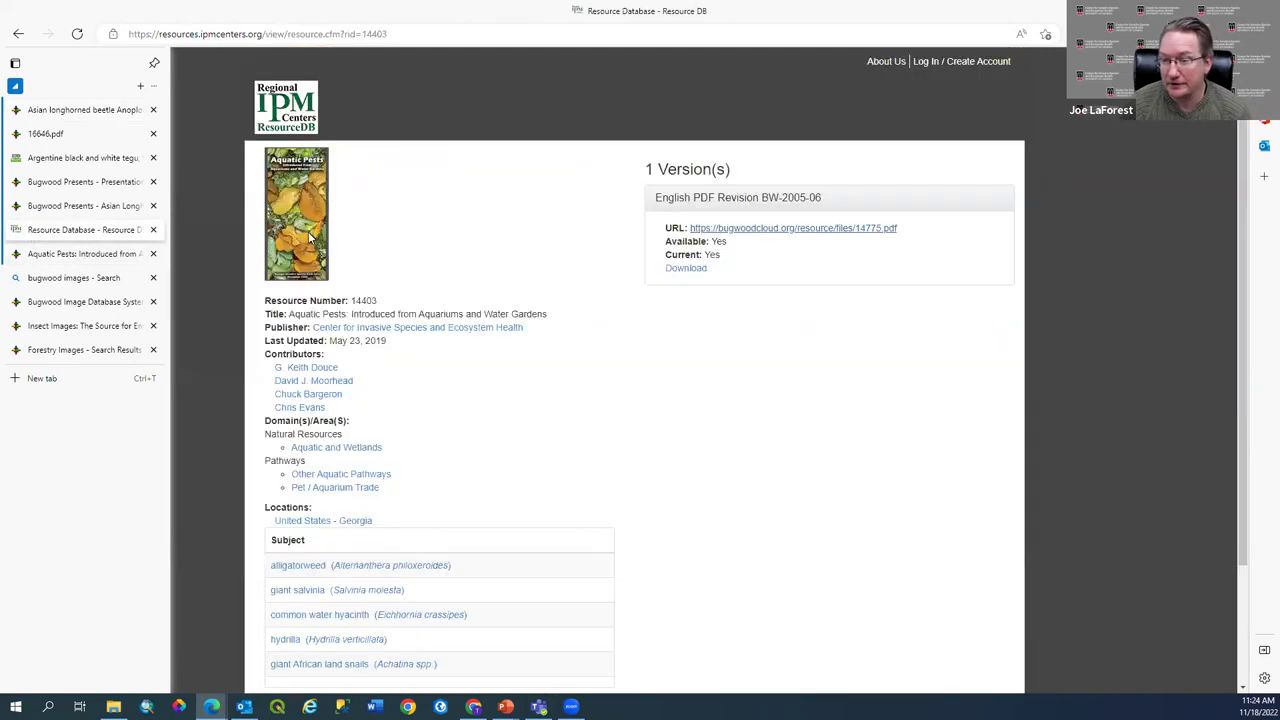
{"action": "left_click", "coordinate": [18, 34]}
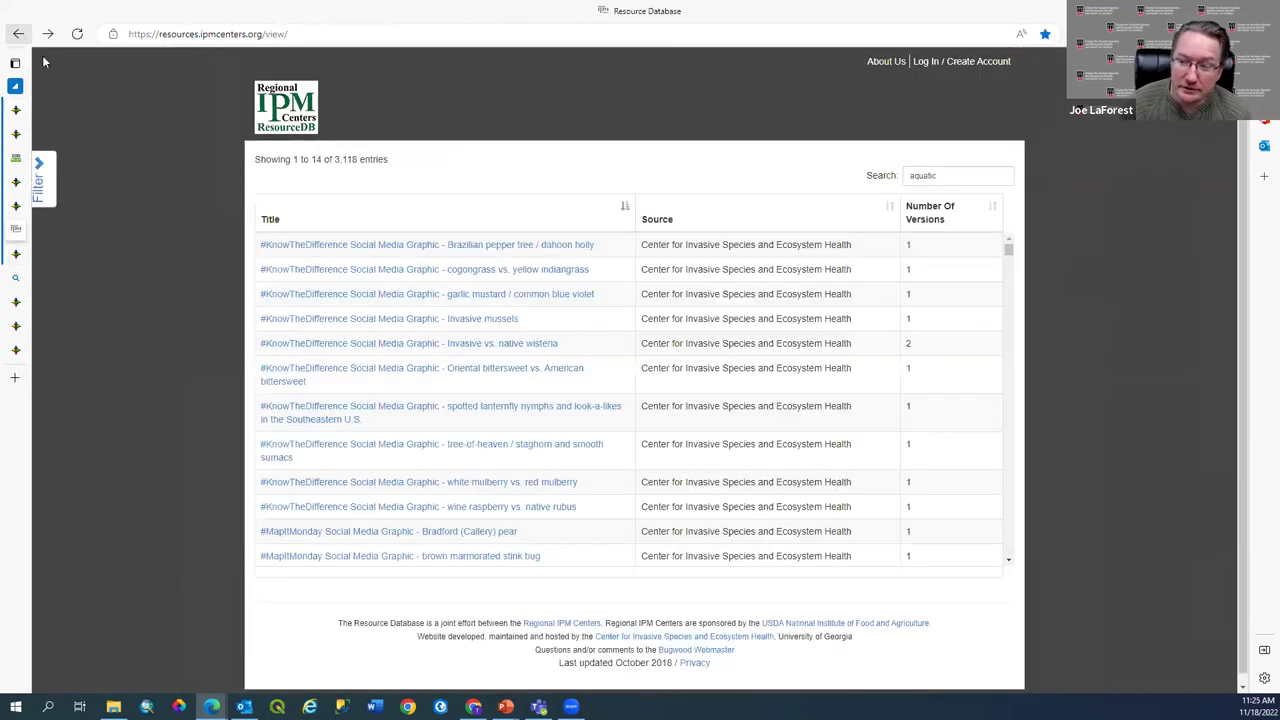
{"action": "left_click", "coordinate": [49, 161]}
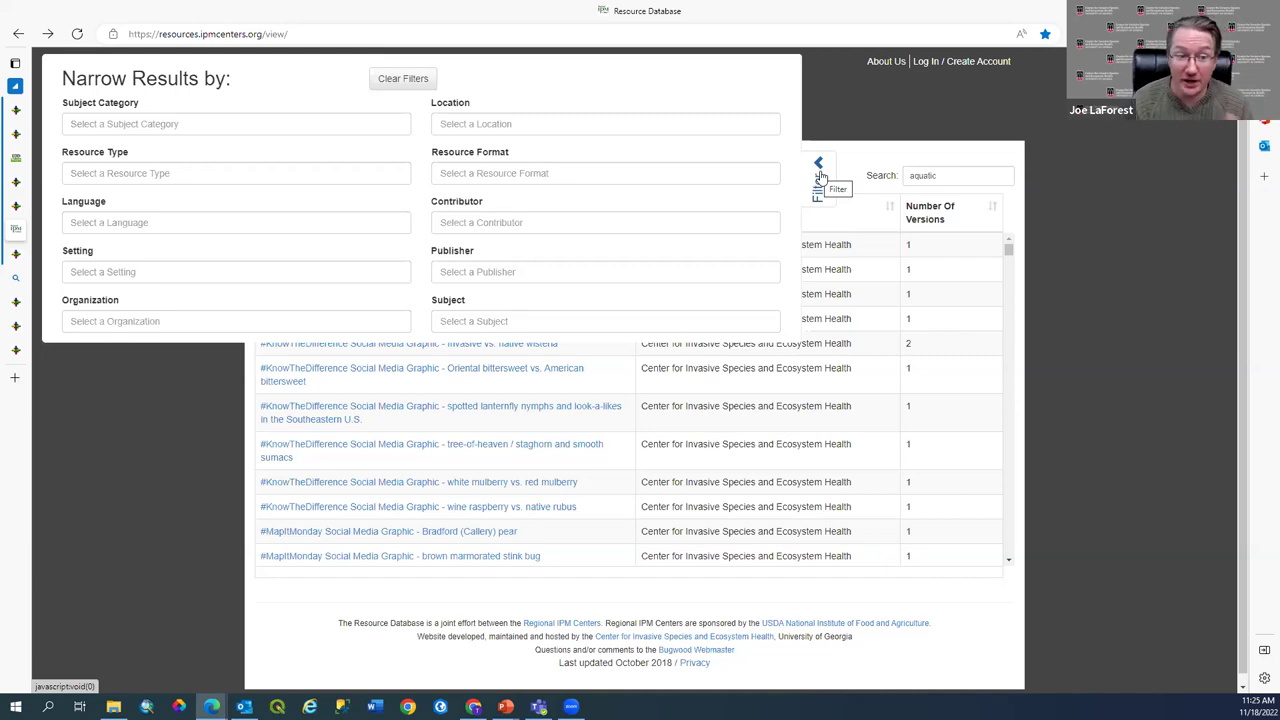
{"action": "left_click", "coordinate": [820, 177]}
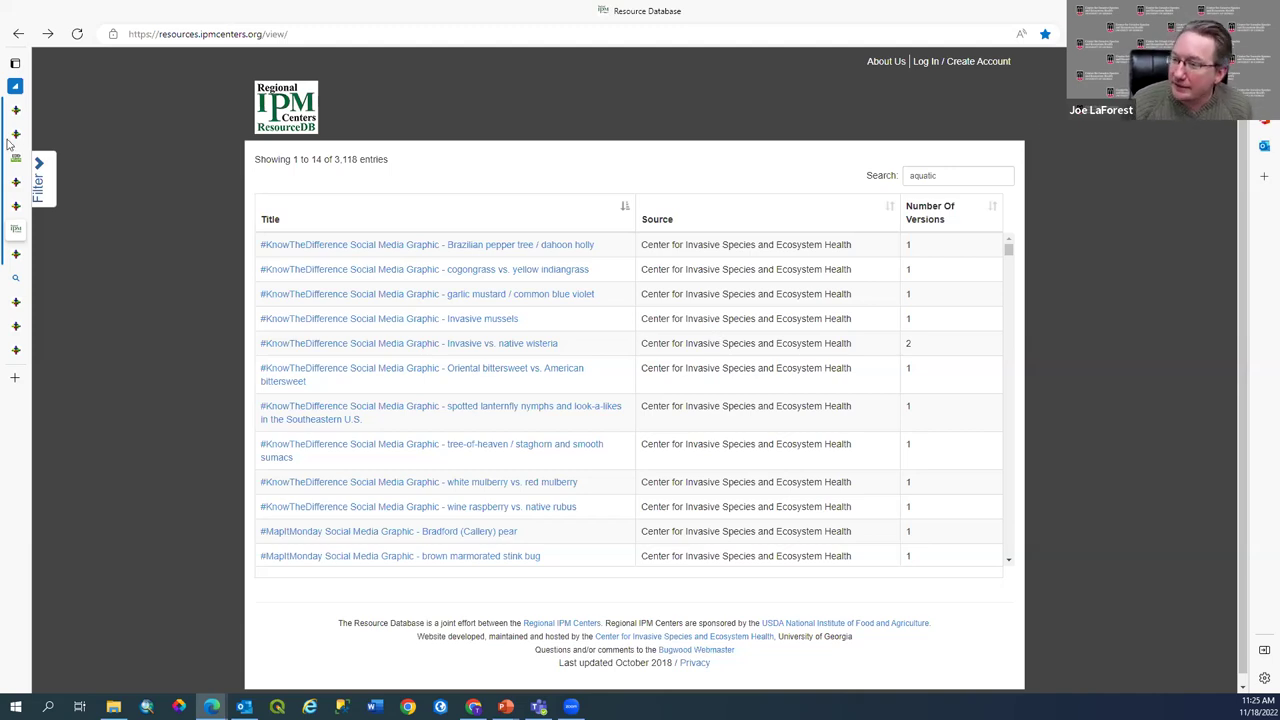
From the Argentine black and white tegu page, open the My EDDMapS dashboard
{"action": "mouse_move", "coordinate": [20, 162]}
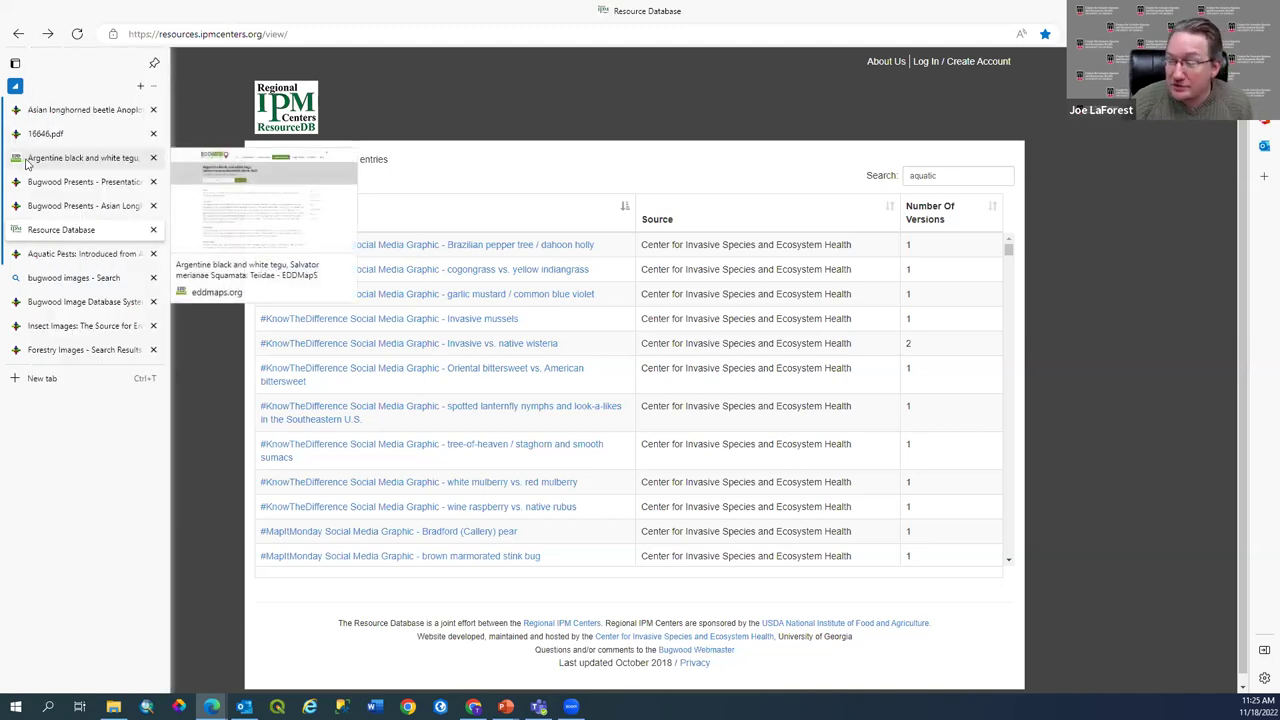
{"action": "left_click", "coordinate": [27, 166]}
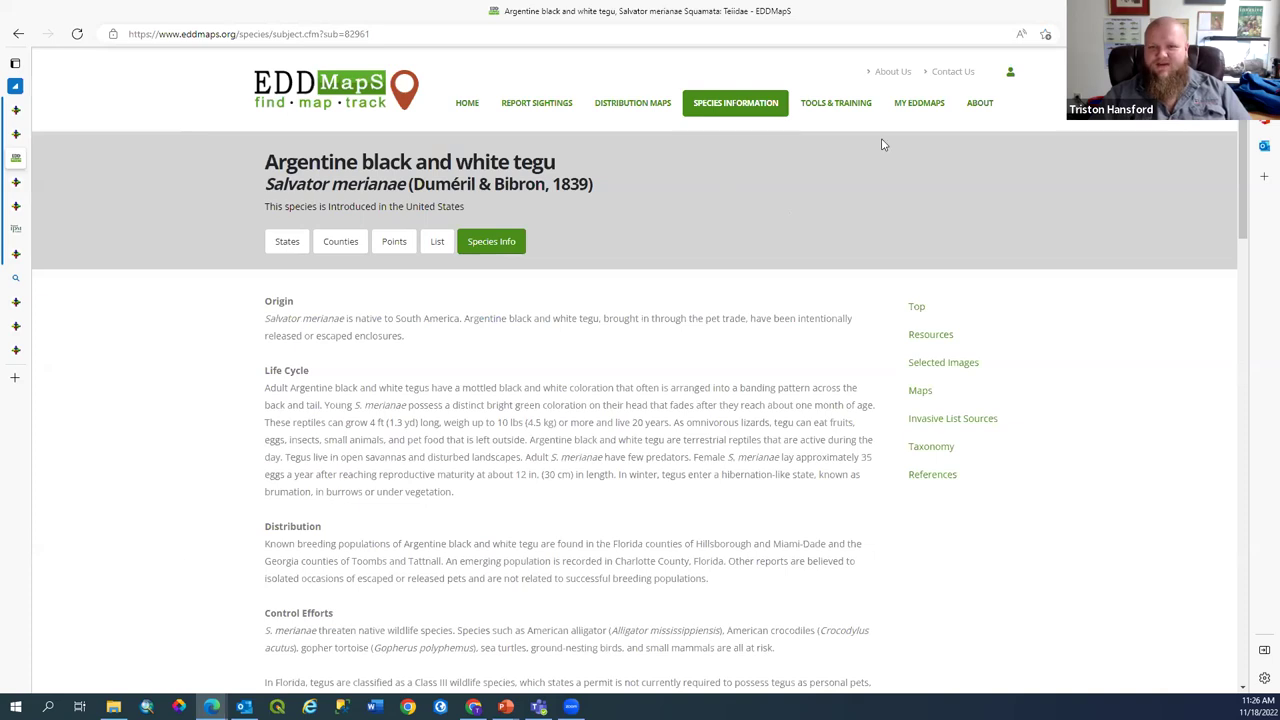
{"action": "left_click", "coordinate": [923, 116]}
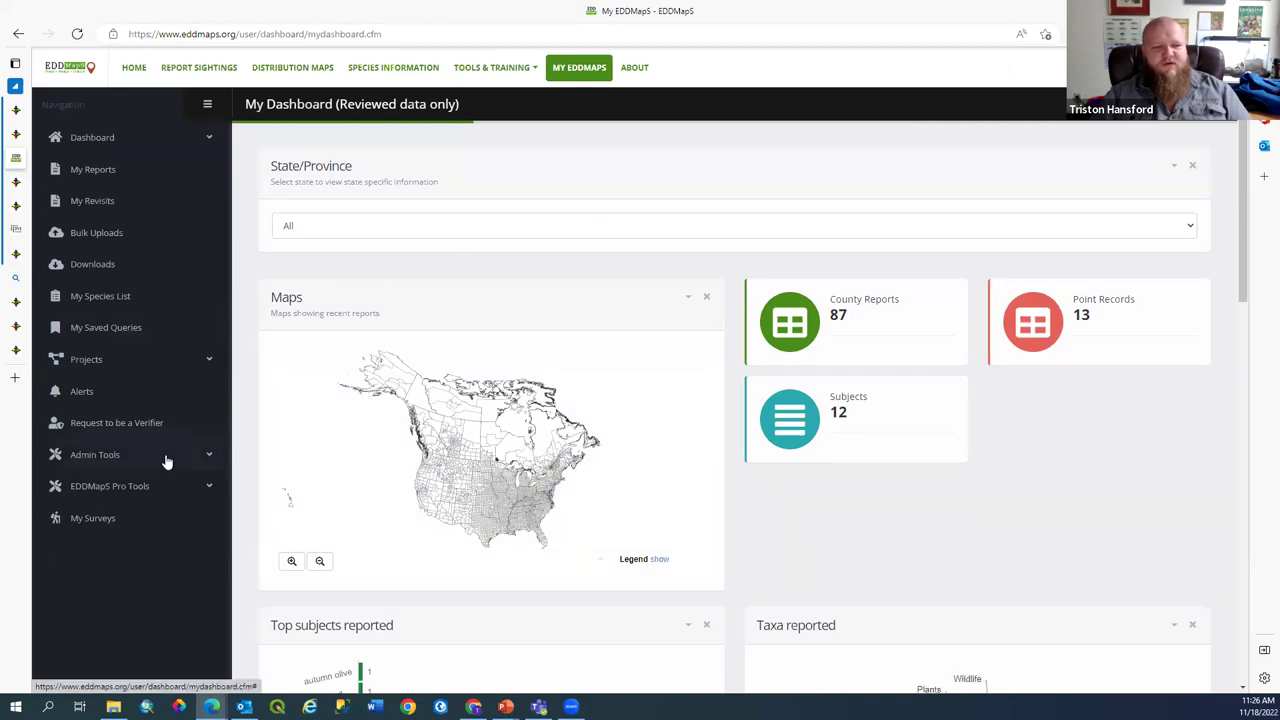
Open the EDDMapS Website project dashboard under Projects and scroll through its charts
{"action": "left_click", "coordinate": [157, 363]}
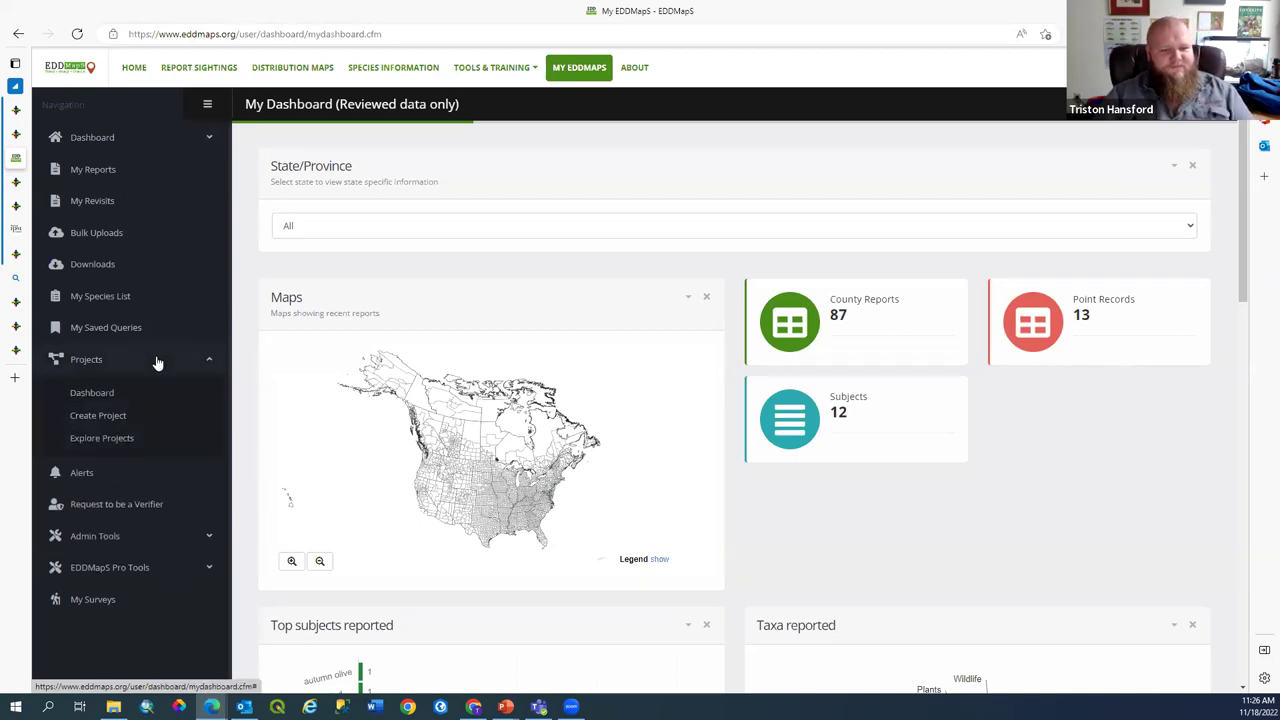
{"action": "left_click", "coordinate": [100, 397]}
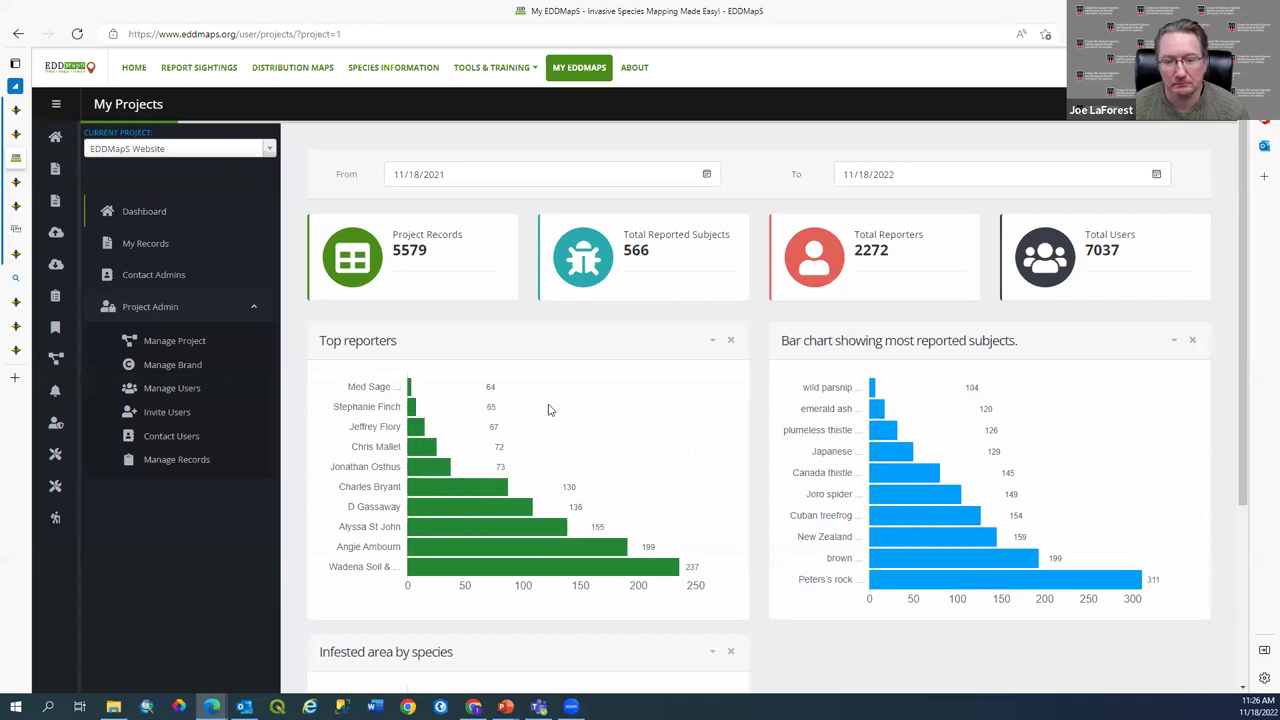
{"action": "scroll", "coordinate": [548, 409], "scroll_direction": "down", "scroll_amount": 3}
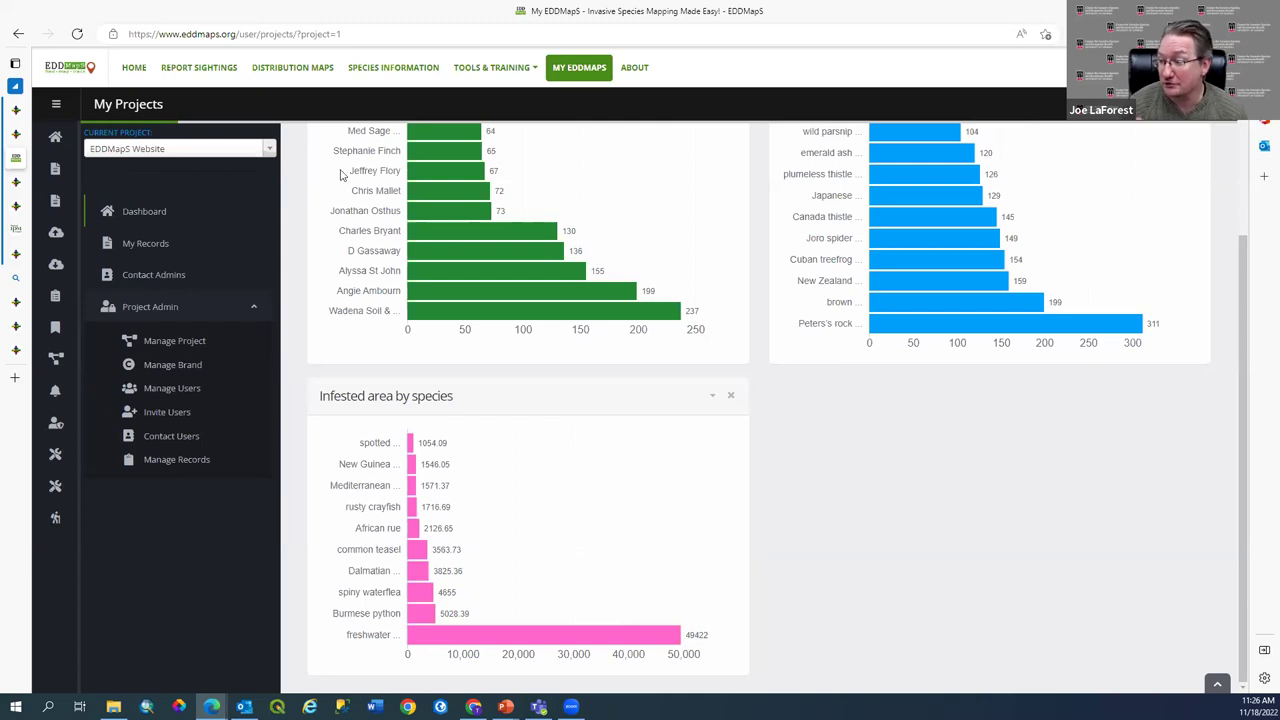
Open Tools & Training > Tools and scroll through the database, mapping and bulk data listings
{"action": "left_click", "coordinate": [514, 67]}
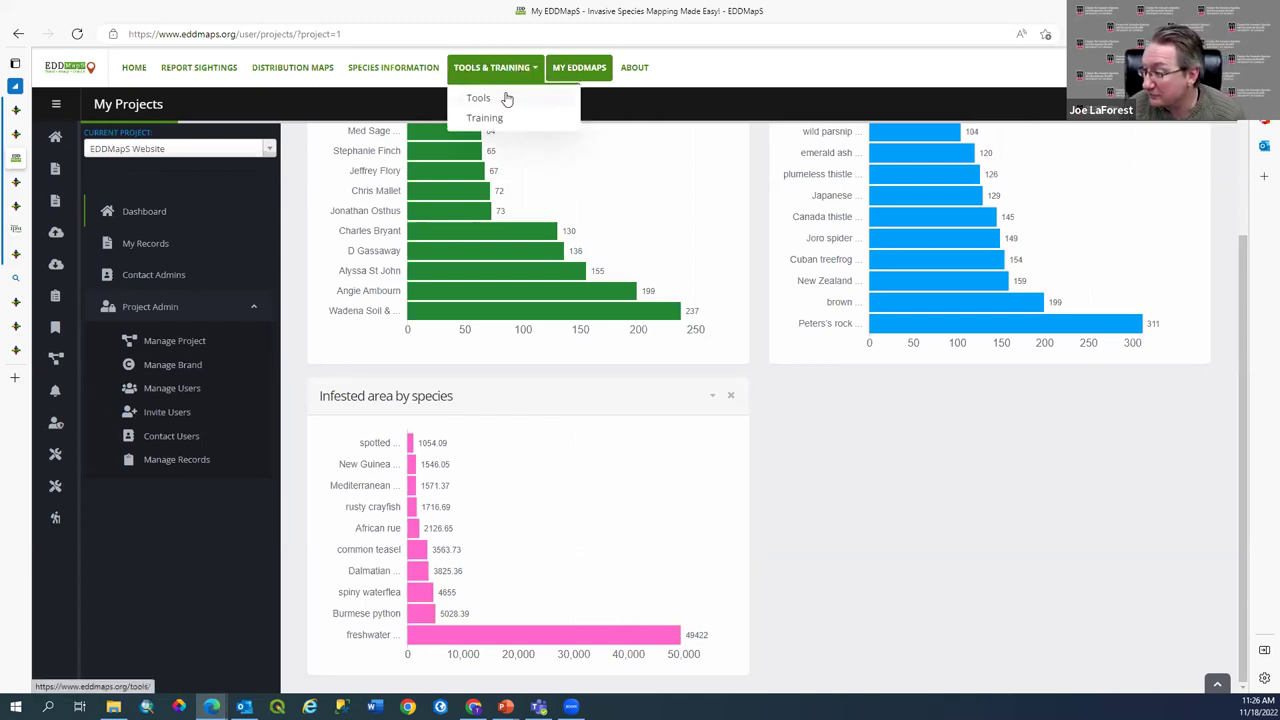
{"action": "left_click", "coordinate": [505, 104]}
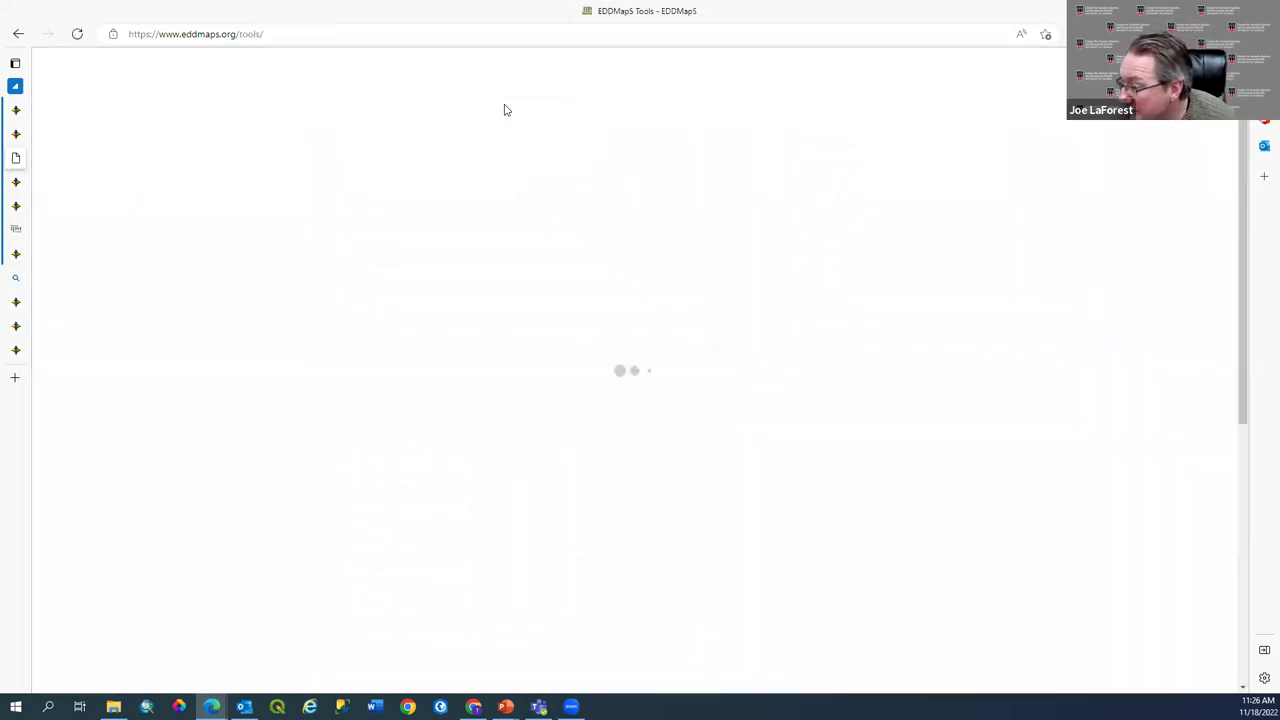
{"action": "scroll", "coordinate": [518, 306], "scroll_direction": "down", "scroll_amount": 2}
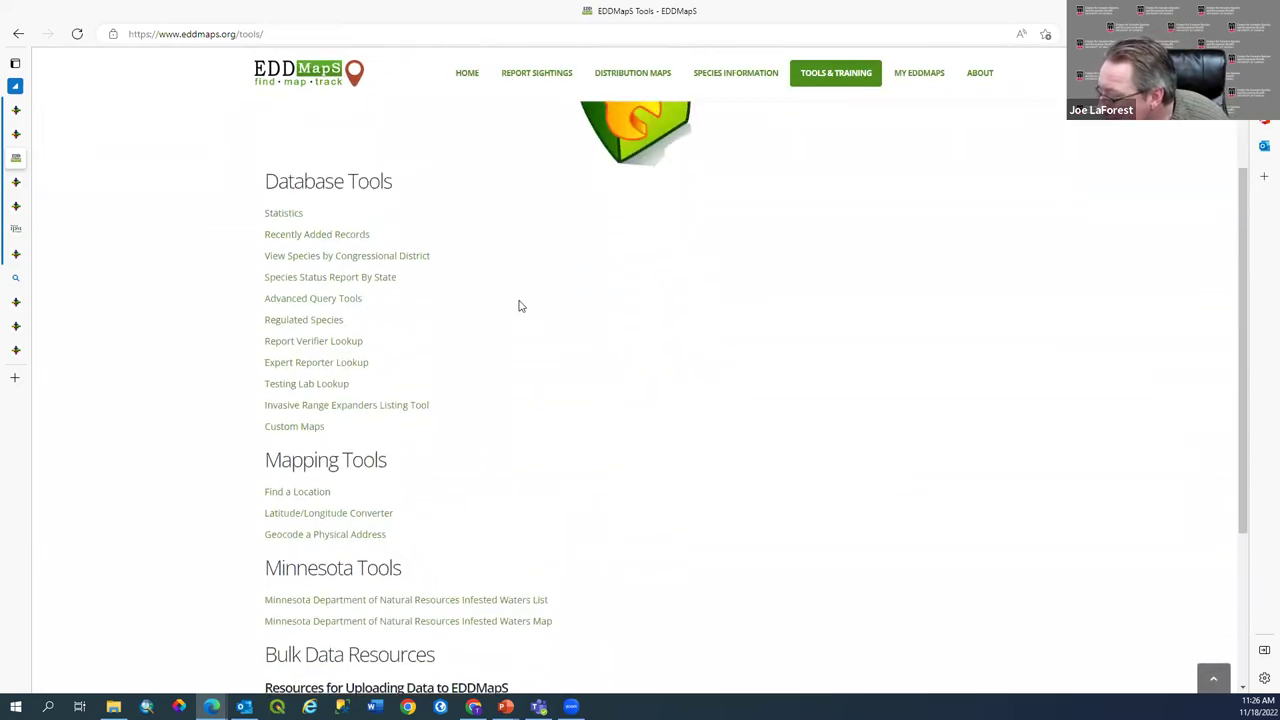
{"action": "scroll", "coordinate": [518, 306], "scroll_direction": "down", "scroll_amount": 1}
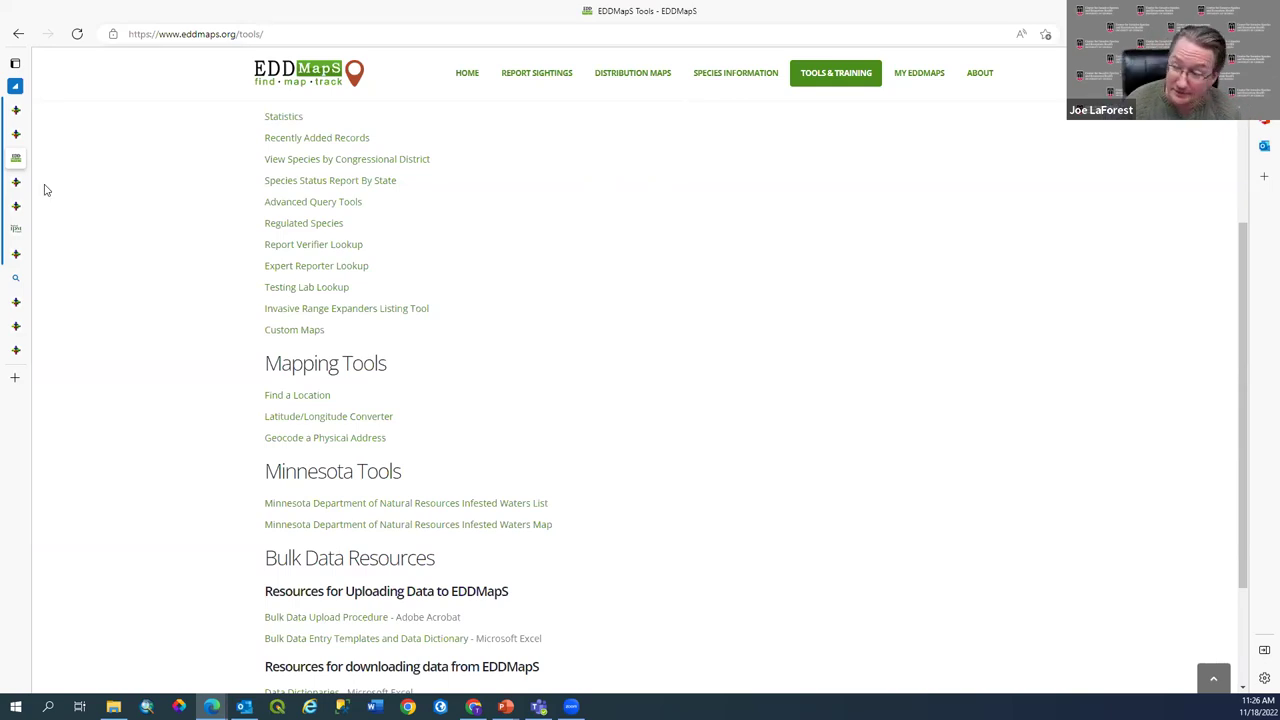
{"action": "mouse_move", "coordinate": [16, 145]}
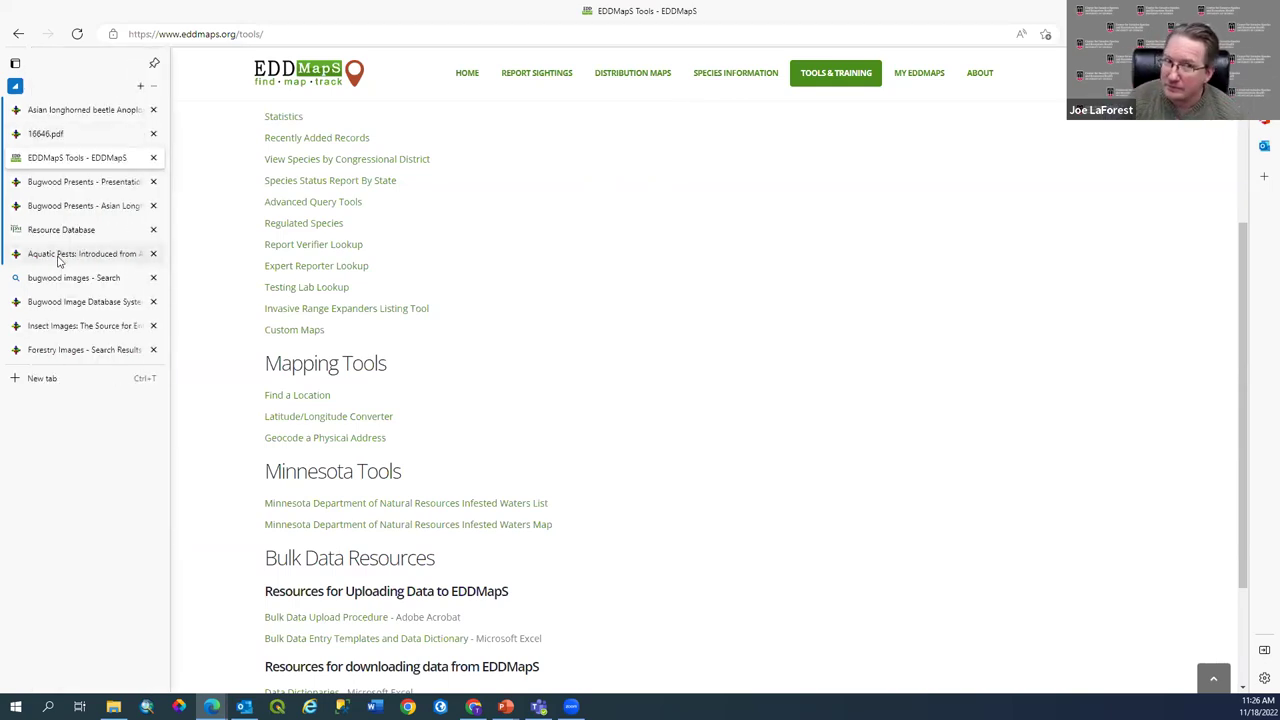
Search Bugwood Presents for 'Seeds', then clear the search box to list all 260 presentations
{"action": "left_click", "coordinate": [82, 181]}
{"action": "left_click", "coordinate": [910, 224]}
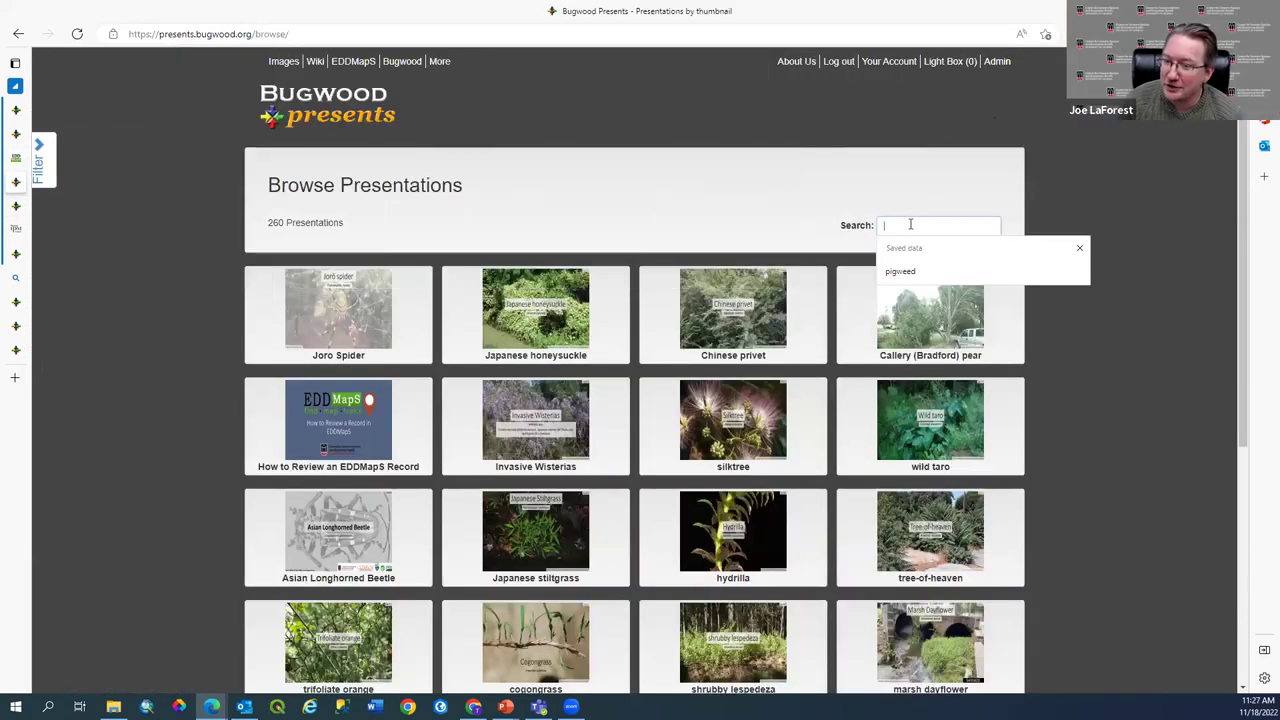
{"action": "type", "text": "Seeds"}
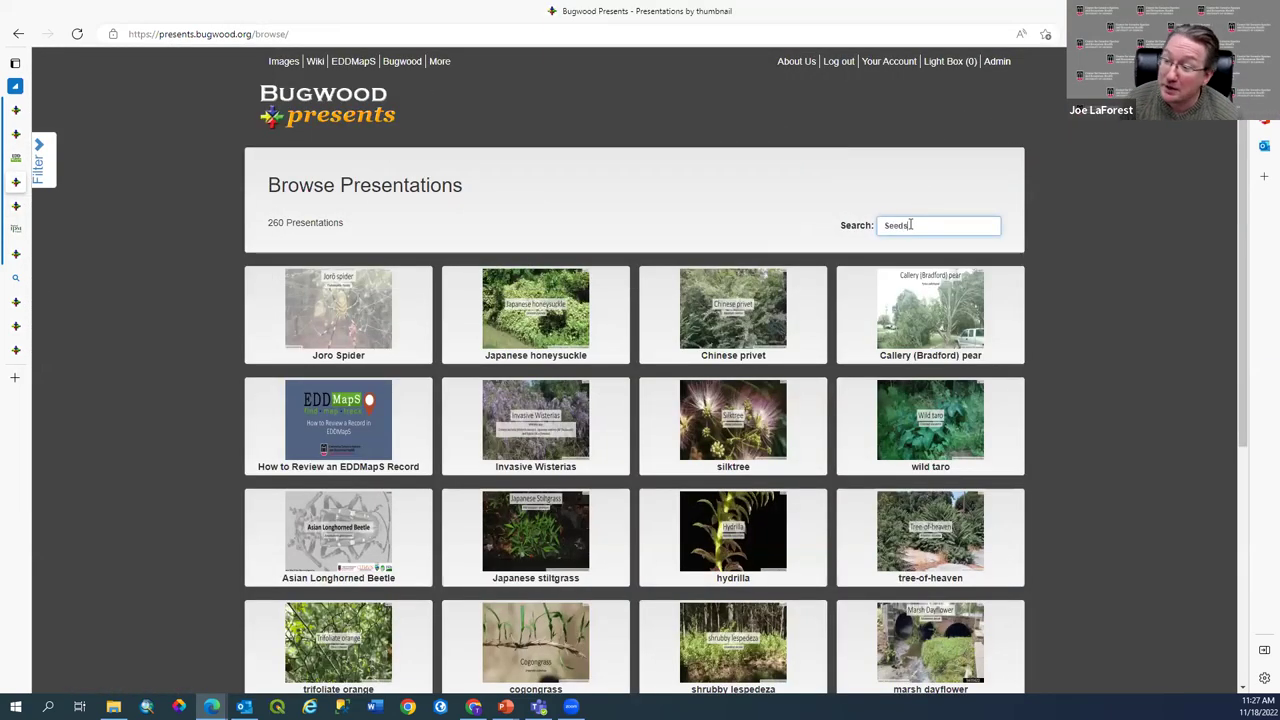
{"action": "key", "text": "Return"}
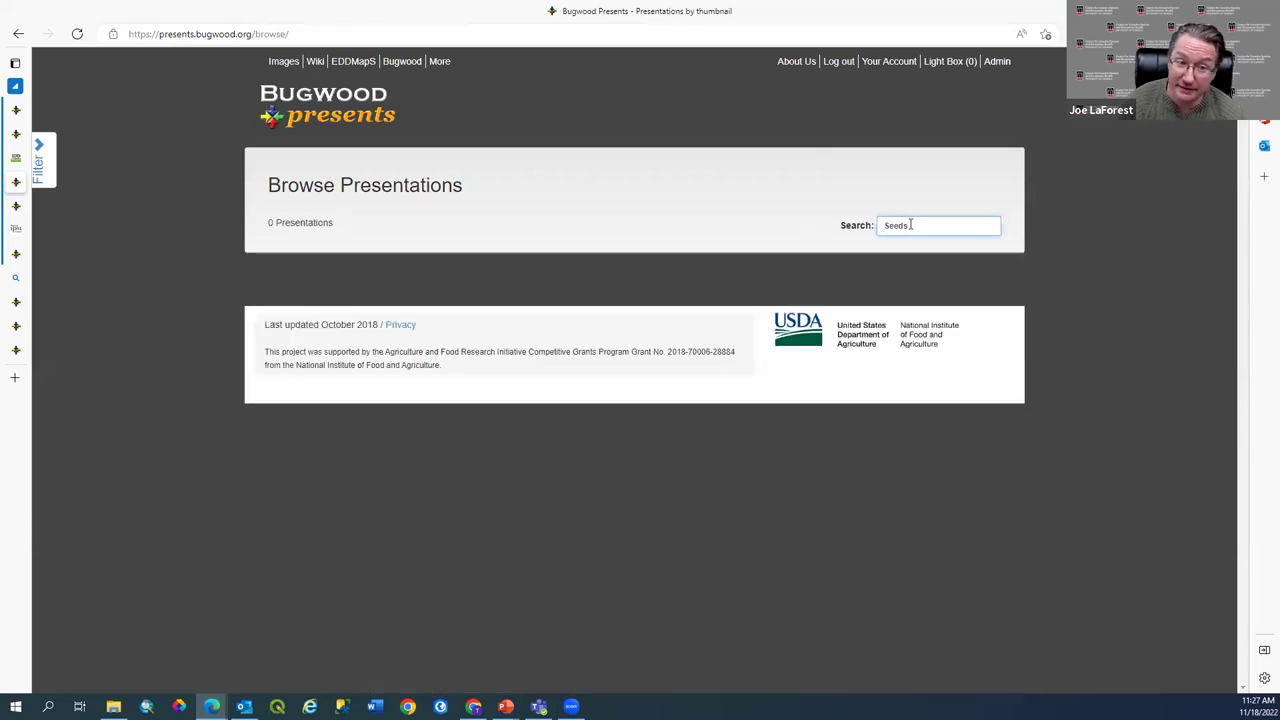
{"action": "key", "text": "BackSpace"}
{"action": "key", "text": "BackSpace"}
{"action": "key", "text": "BackSpace"}
{"action": "key", "text": "BackSpace"}
{"action": "key", "text": "BackSpace"}
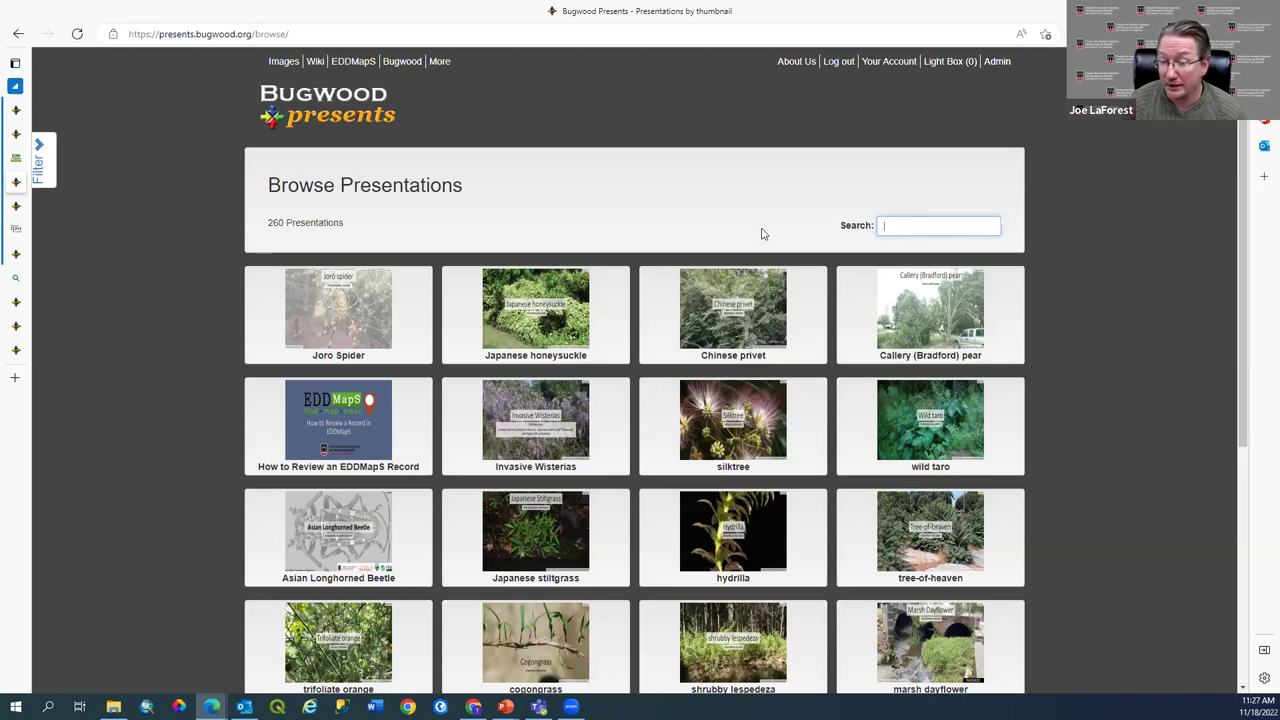
Scroll through the presentation thumbnail grid to page 3, with EDDMapS and Pecan IPM Toolbox entries
{"action": "scroll", "coordinate": [651, 300], "scroll_direction": "down", "scroll_amount": 4}
{"action": "scroll", "coordinate": [651, 300], "scroll_direction": "down", "scroll_amount": 1}
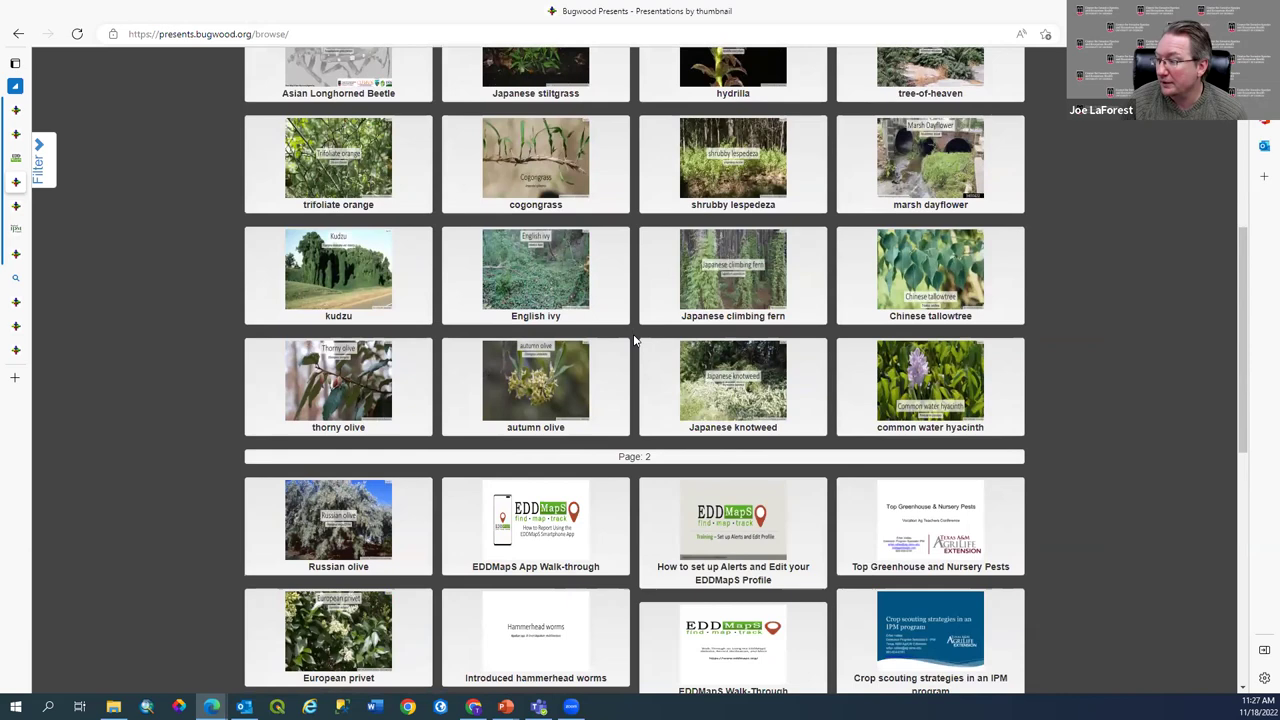
{"action": "scroll", "coordinate": [633, 338], "scroll_direction": "down", "scroll_amount": 2}
{"action": "scroll", "coordinate": [633, 341], "scroll_direction": "down", "scroll_amount": 3}
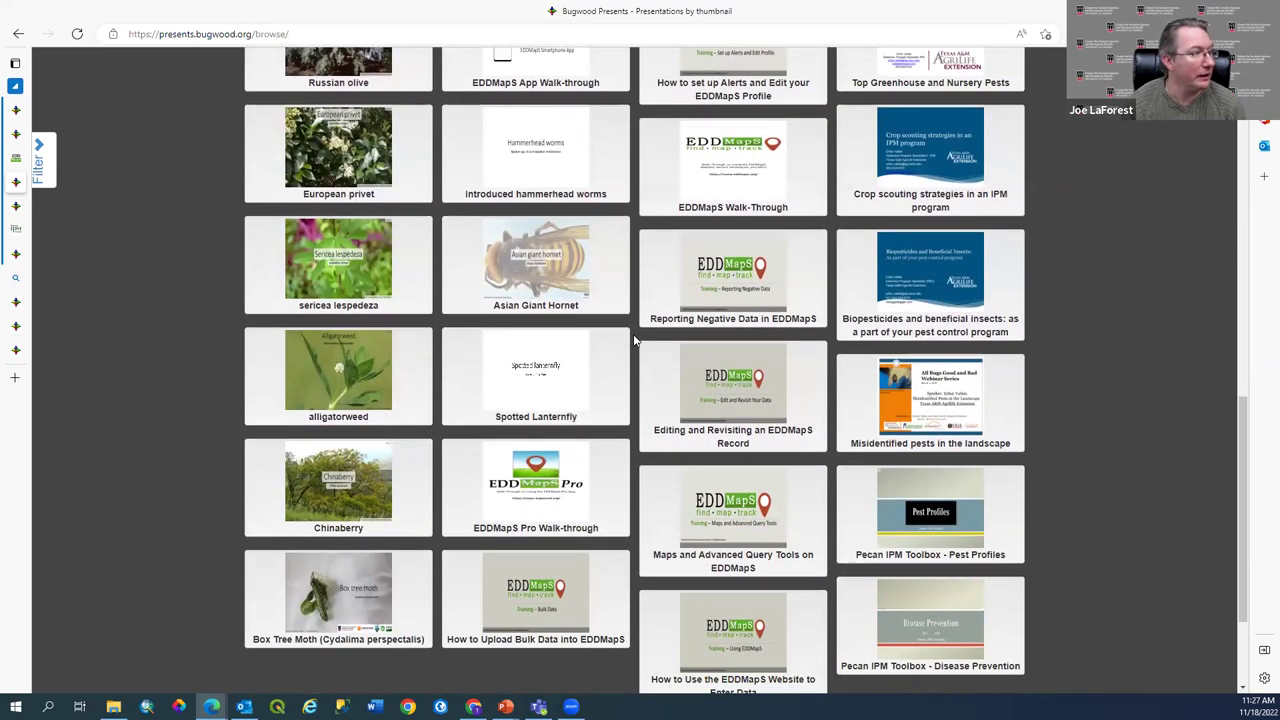
{"action": "scroll", "coordinate": [633, 341], "scroll_direction": "down", "scroll_amount": 2}
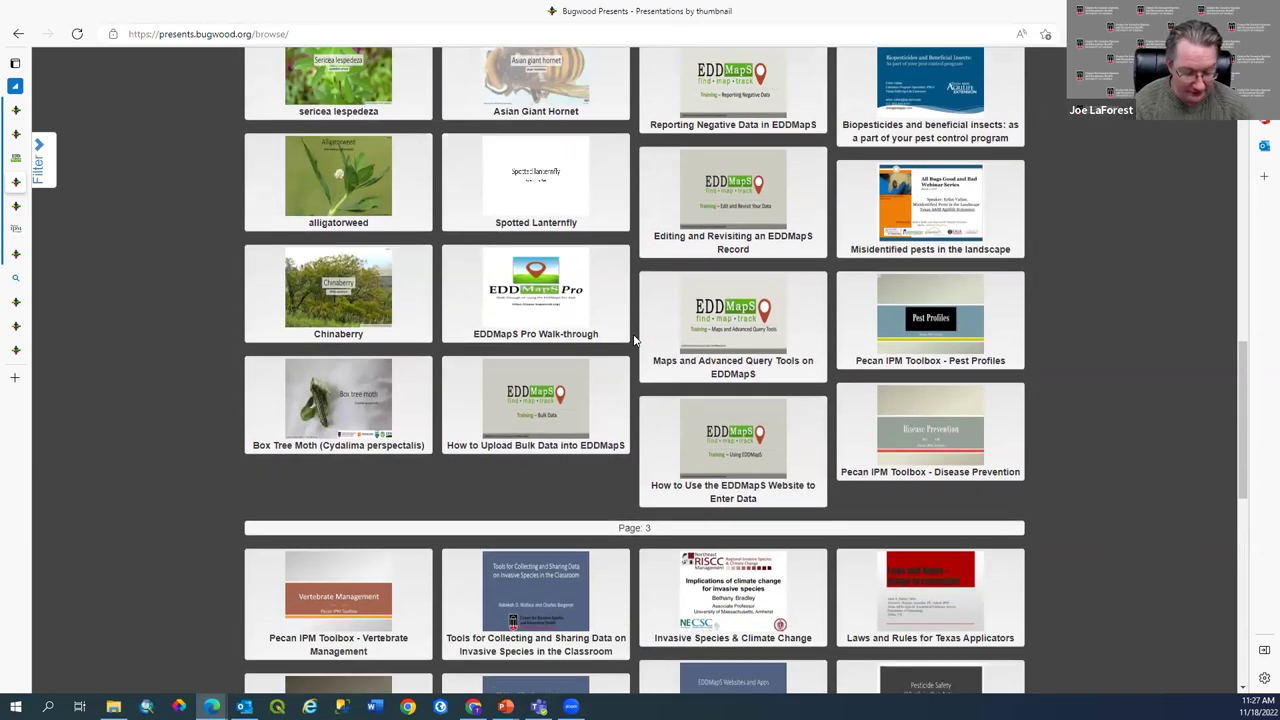
{"action": "scroll", "coordinate": [633, 341], "scroll_direction": "down", "scroll_amount": 1}
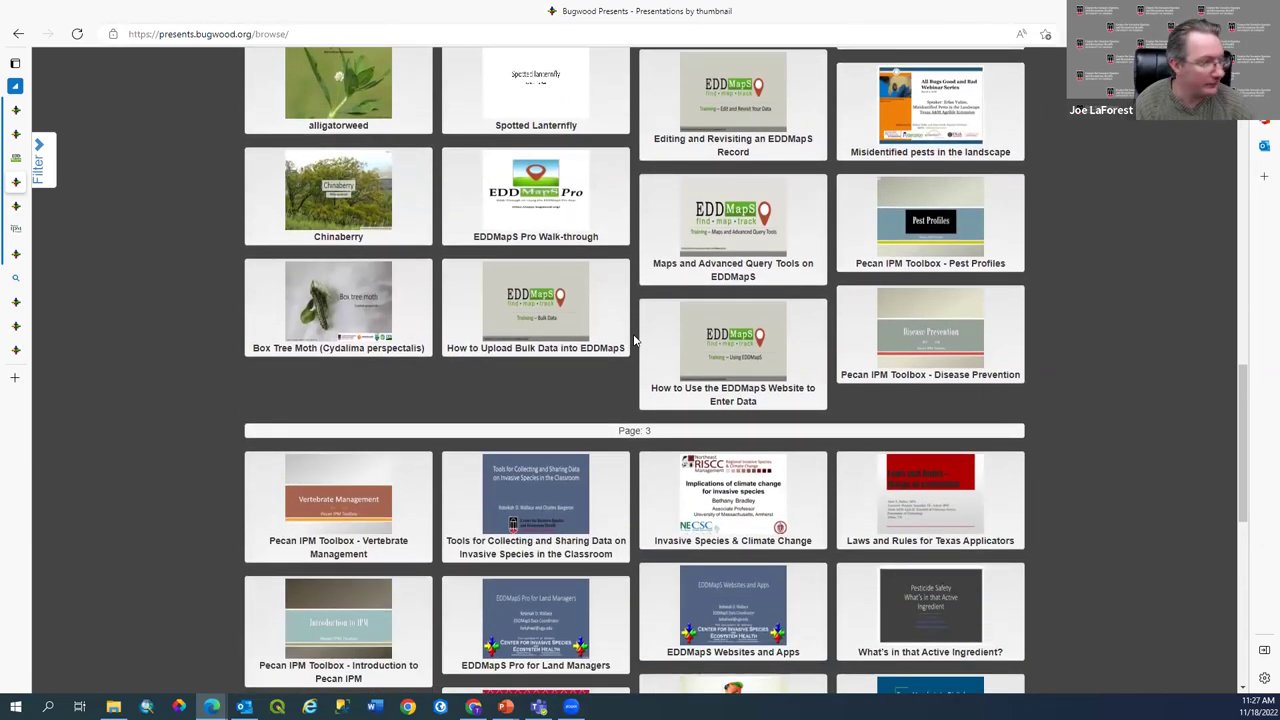
{"action": "scroll", "coordinate": [633, 341], "scroll_direction": "down", "scroll_amount": 2}
{"action": "scroll", "coordinate": [633, 341], "scroll_direction": "down", "scroll_amount": 1}
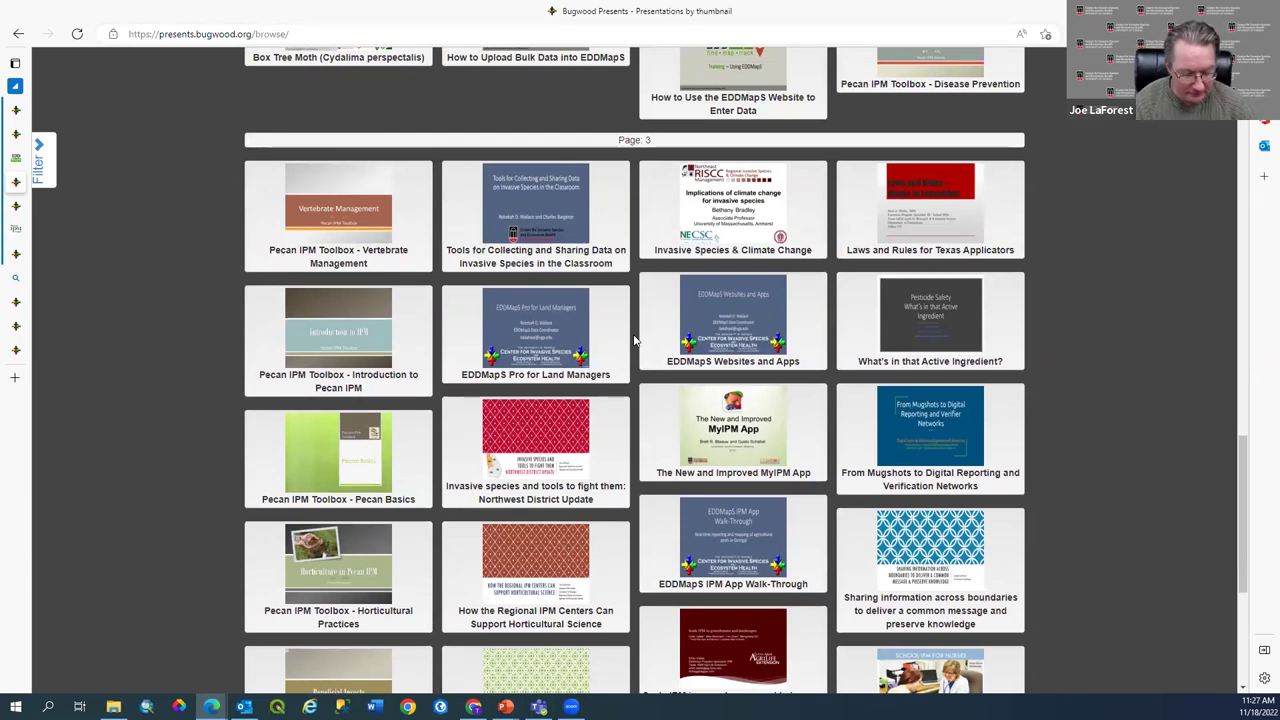
{"action": "scroll", "coordinate": [633, 341], "scroll_direction": "down", "scroll_amount": 1}
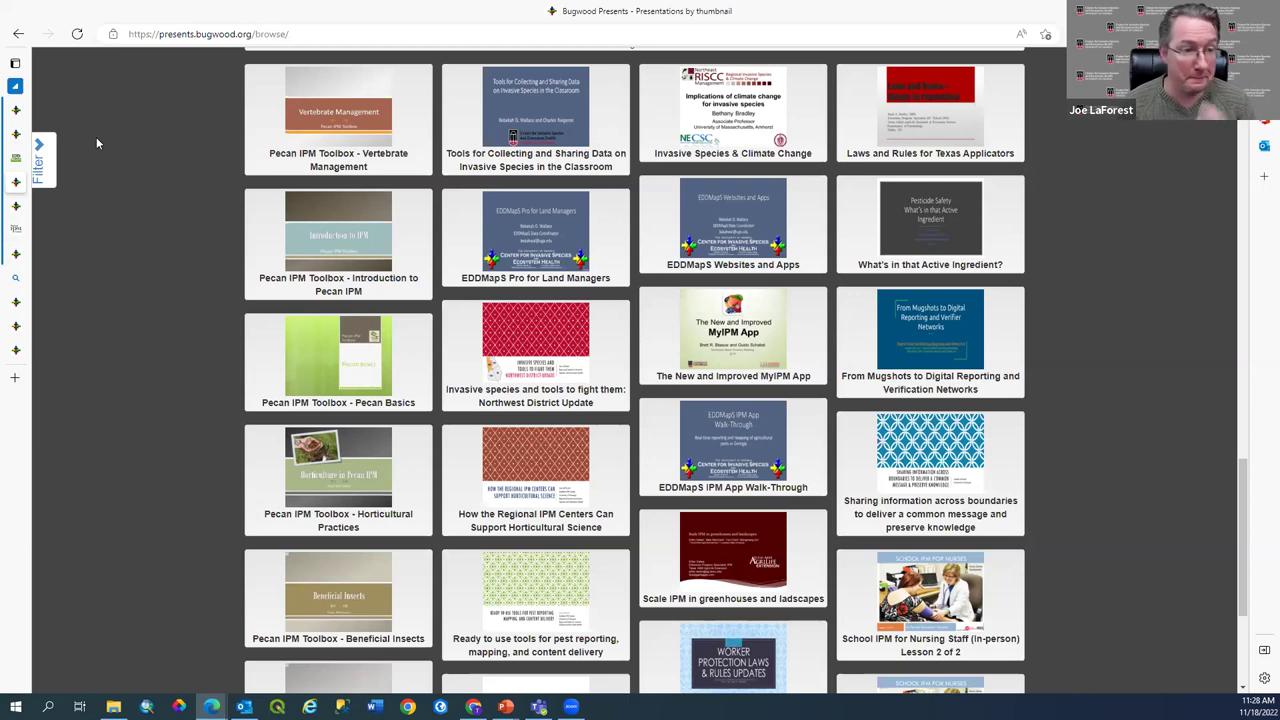
{"action": "scroll", "coordinate": [96, 137], "scroll_direction": "up", "scroll_amount": 1}
{"action": "scroll", "coordinate": [96, 137], "scroll_direction": "up", "scroll_amount": 1}
From the Bing 'bugwood images' results, open the Bugwood Image Database System, then its IPM Images tile
{"action": "mouse_move", "coordinate": [16, 230]}
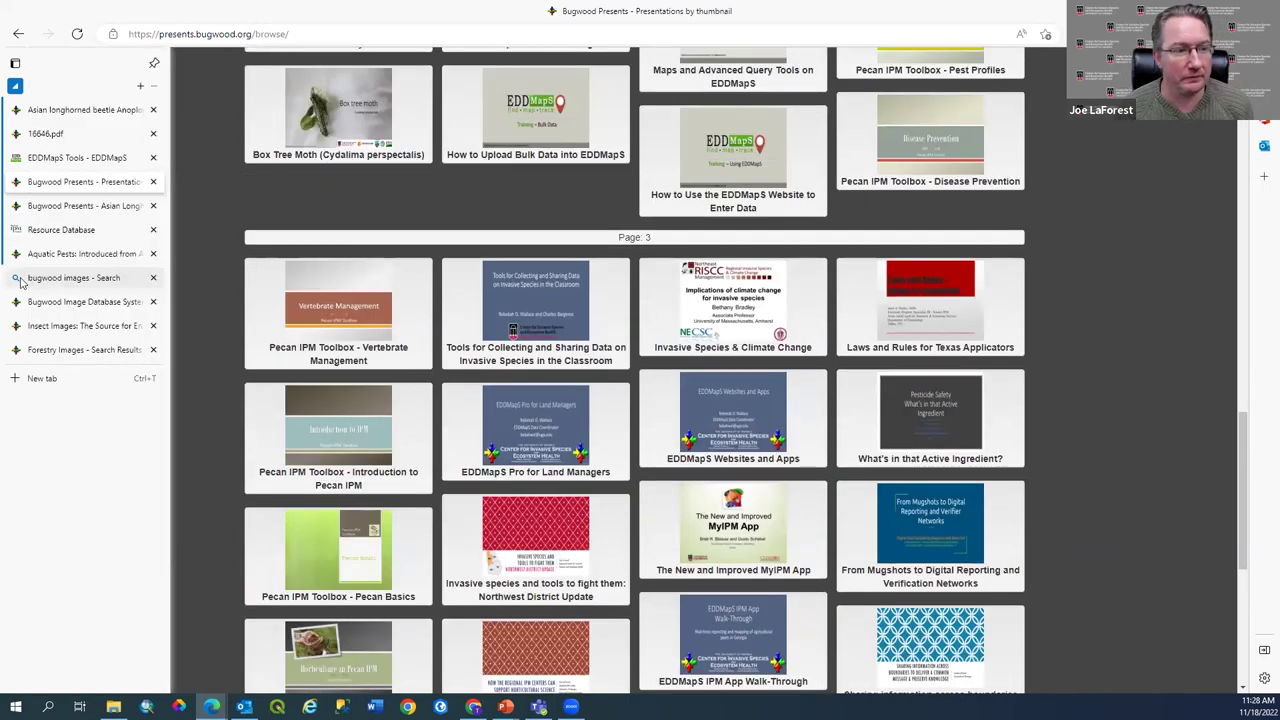
{"action": "left_click", "coordinate": [141, 253]}
{"action": "left_click", "coordinate": [223, 166]}
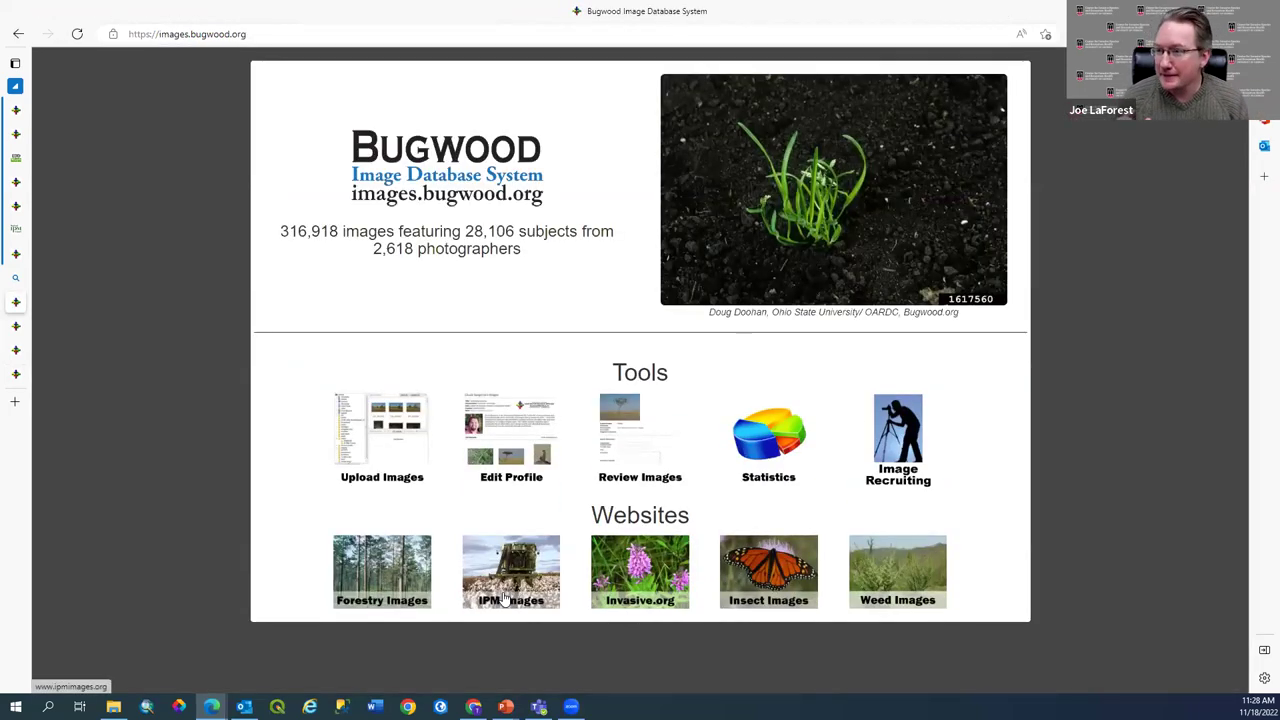
{"action": "left_click", "coordinate": [505, 597]}
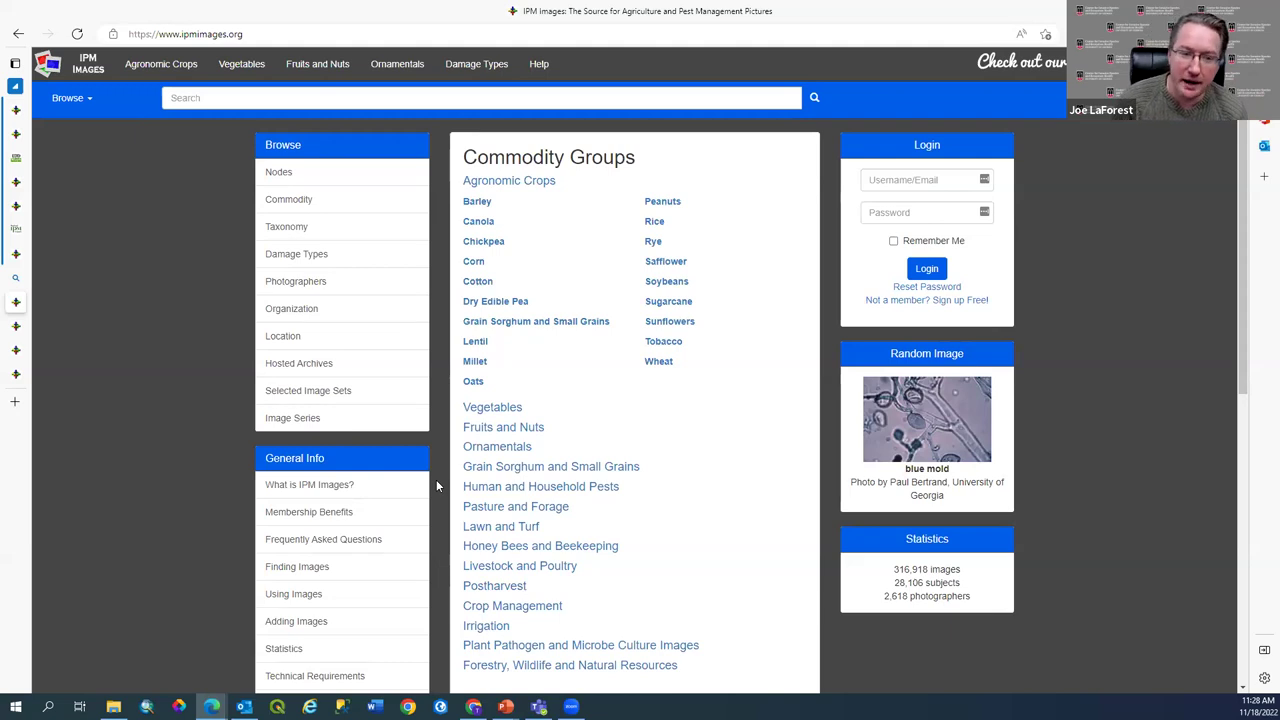
Expand the Browse menu and open the Bugwood Image Database Nodes page
{"action": "left_click", "coordinate": [68, 97]}
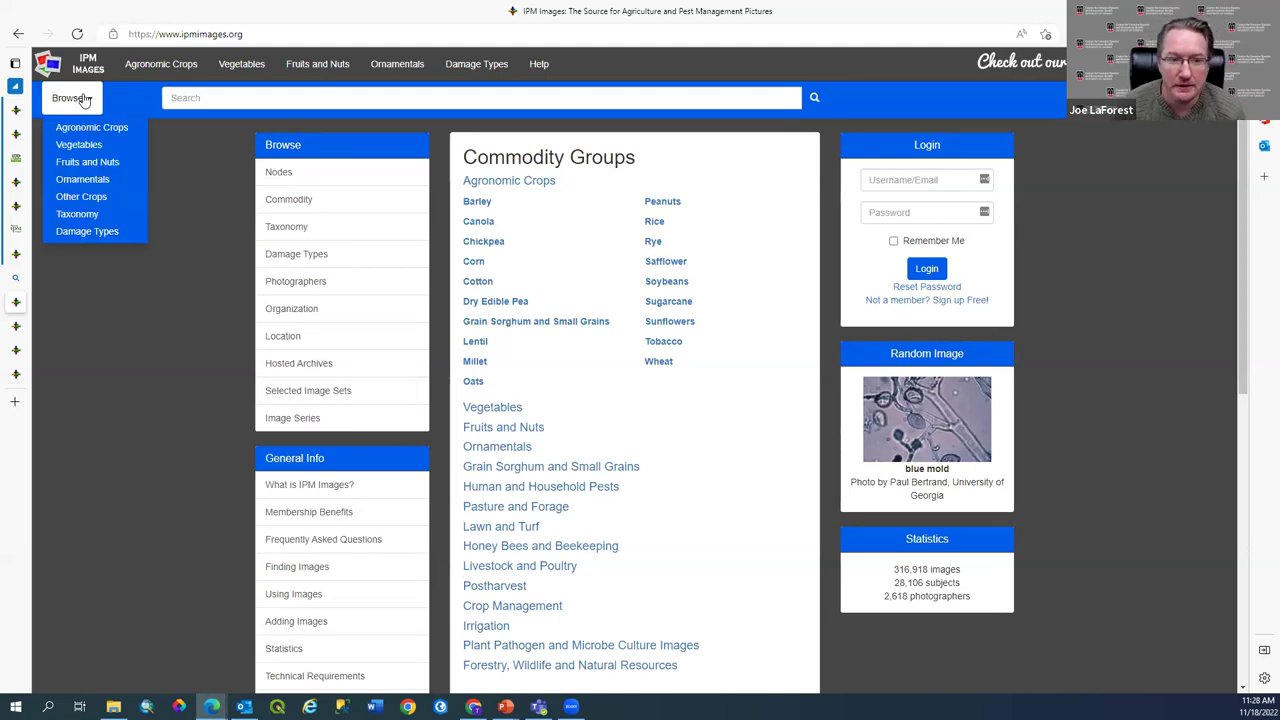
{"action": "mouse_move", "coordinate": [104, 164]}
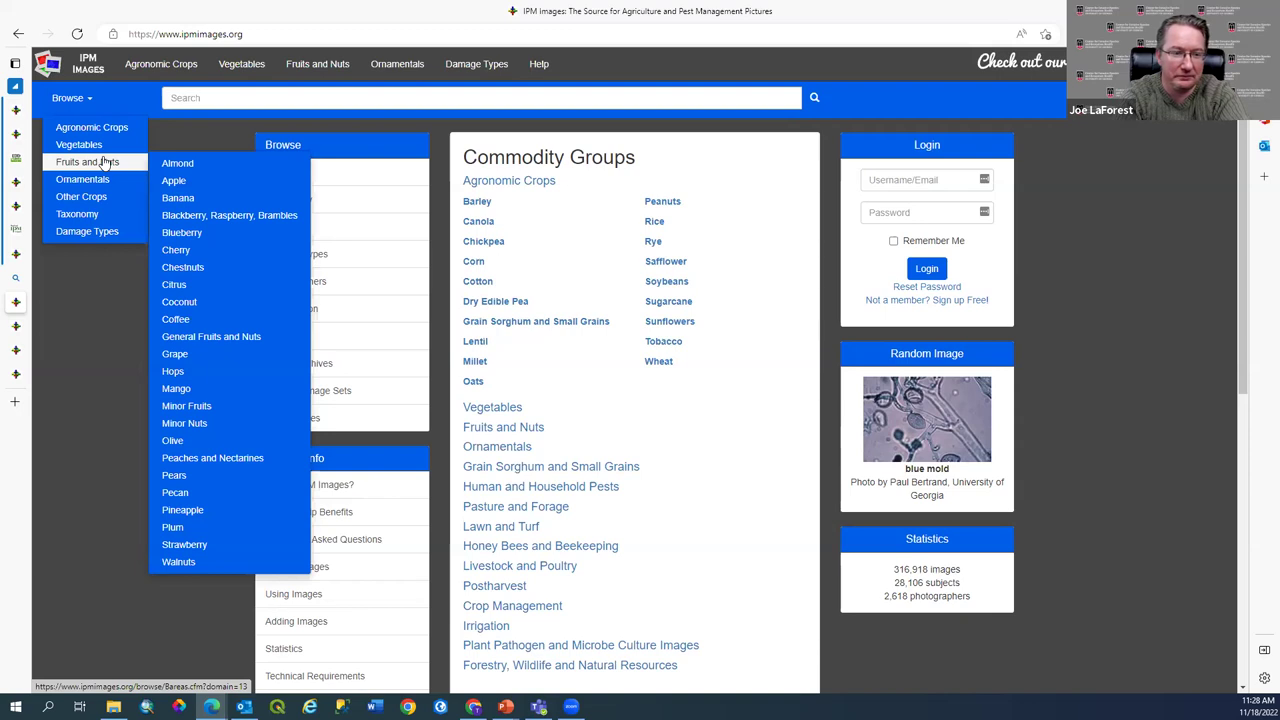
{"action": "mouse_move", "coordinate": [95, 131]}
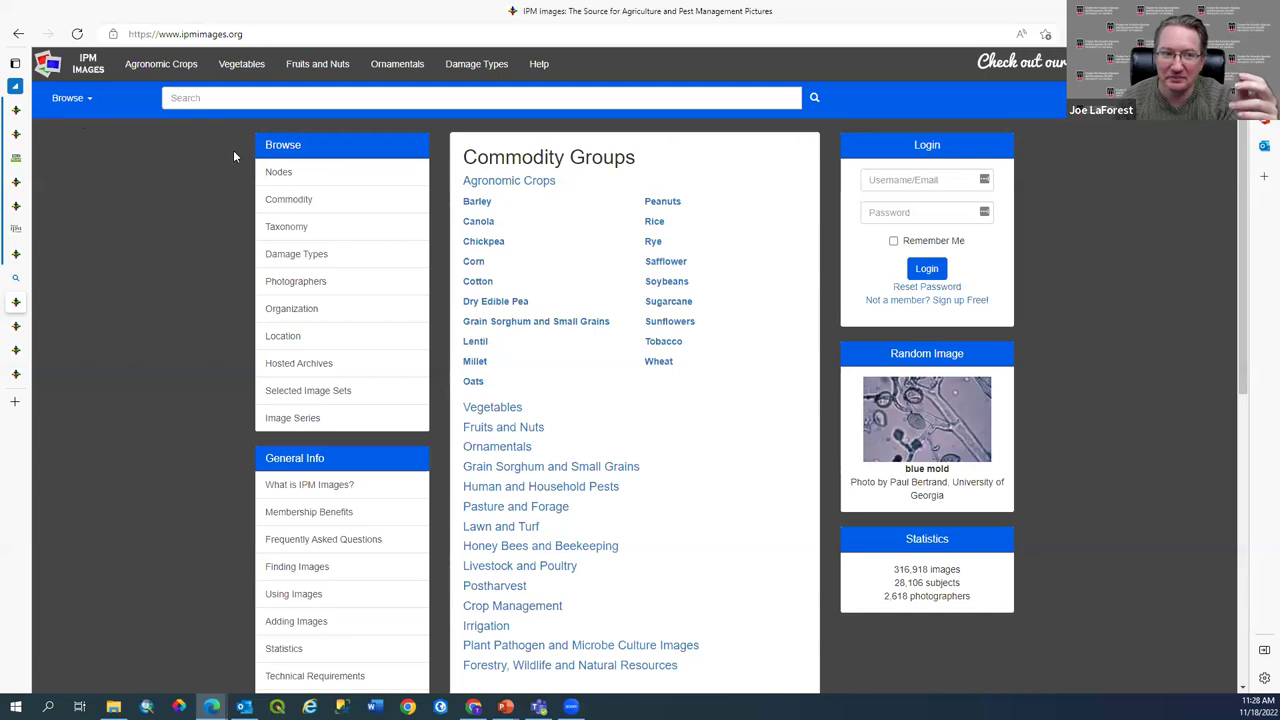
{"action": "left_click", "coordinate": [278, 172]}
{"action": "mouse_move", "coordinate": [265, 200]}
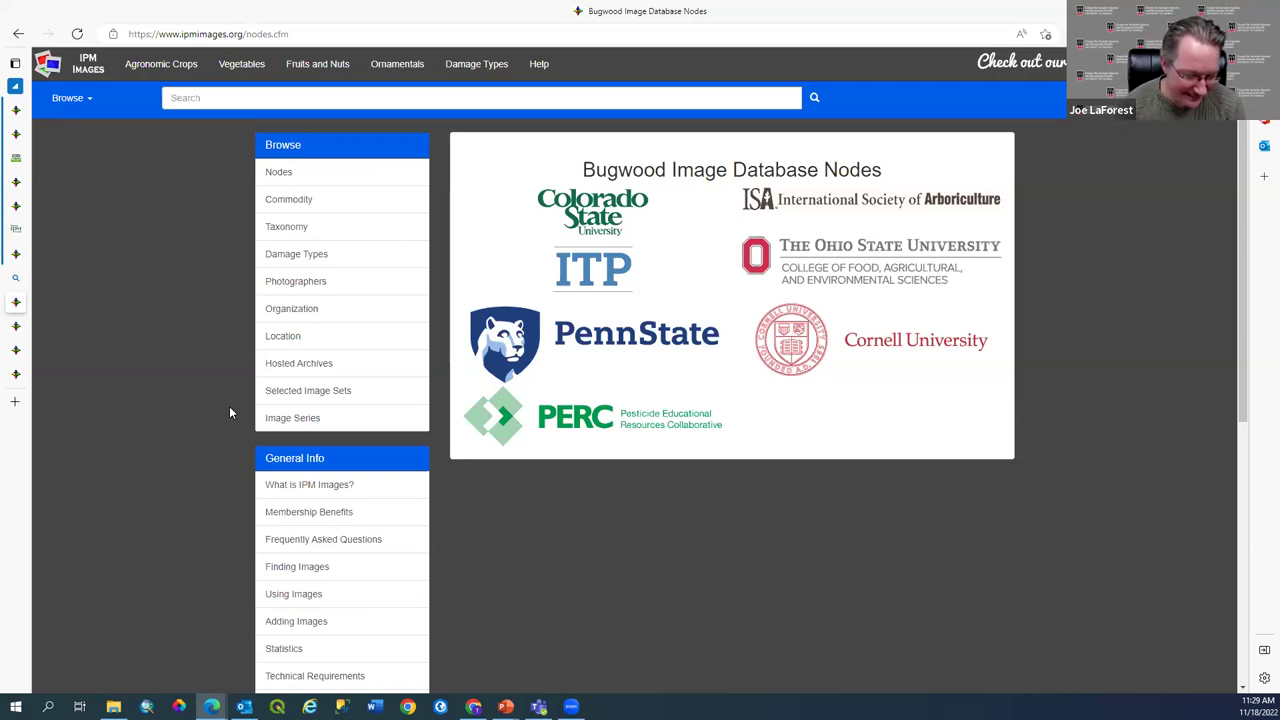
Open the ITP node and view its seID Mobile App project with 240 seed images
{"action": "left_click", "coordinate": [597, 275]}
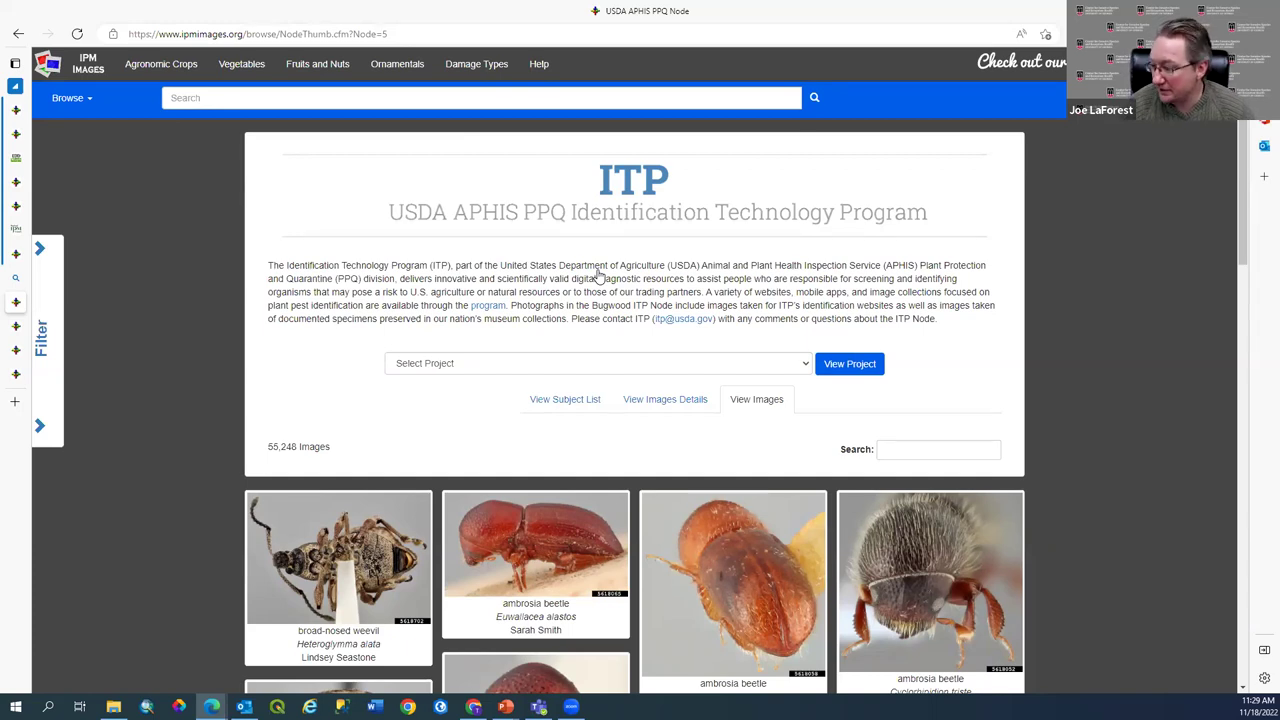
{"action": "left_click", "coordinate": [805, 366]}
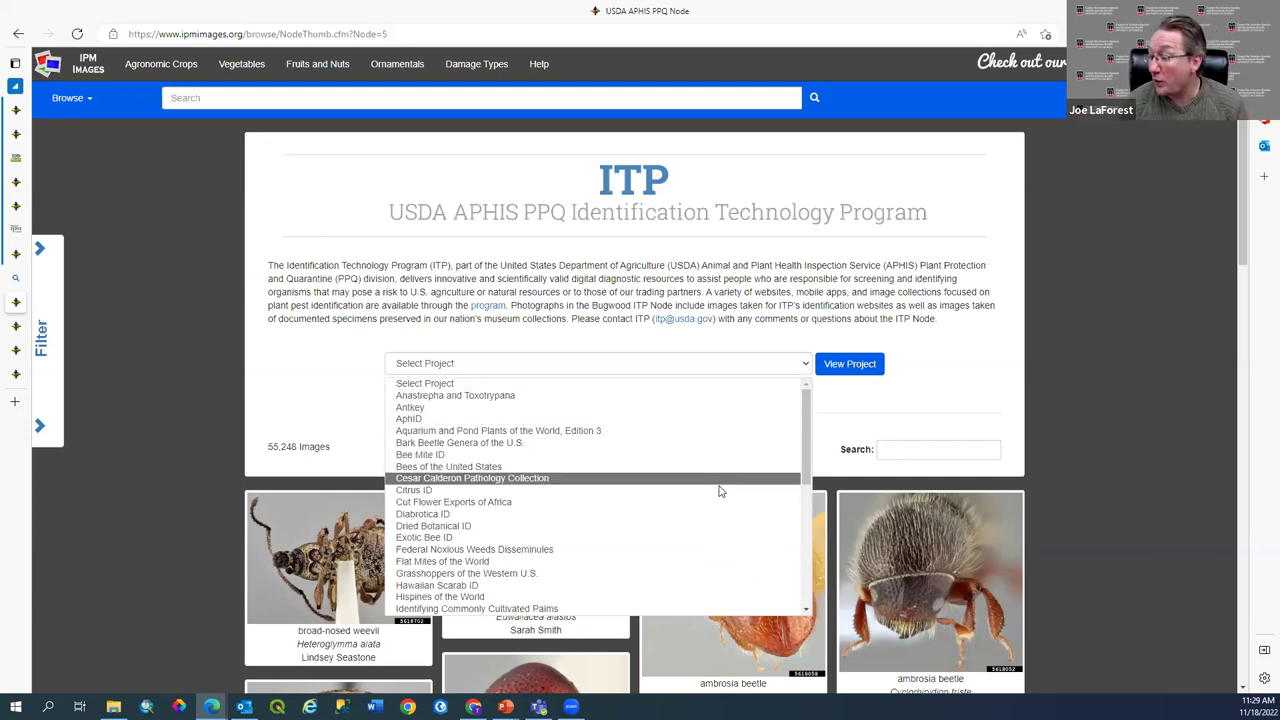
{"action": "scroll", "coordinate": [697, 554], "scroll_direction": "down", "scroll_amount": 1}
{"action": "scroll", "coordinate": [697, 554], "scroll_direction": "down", "scroll_amount": 3}
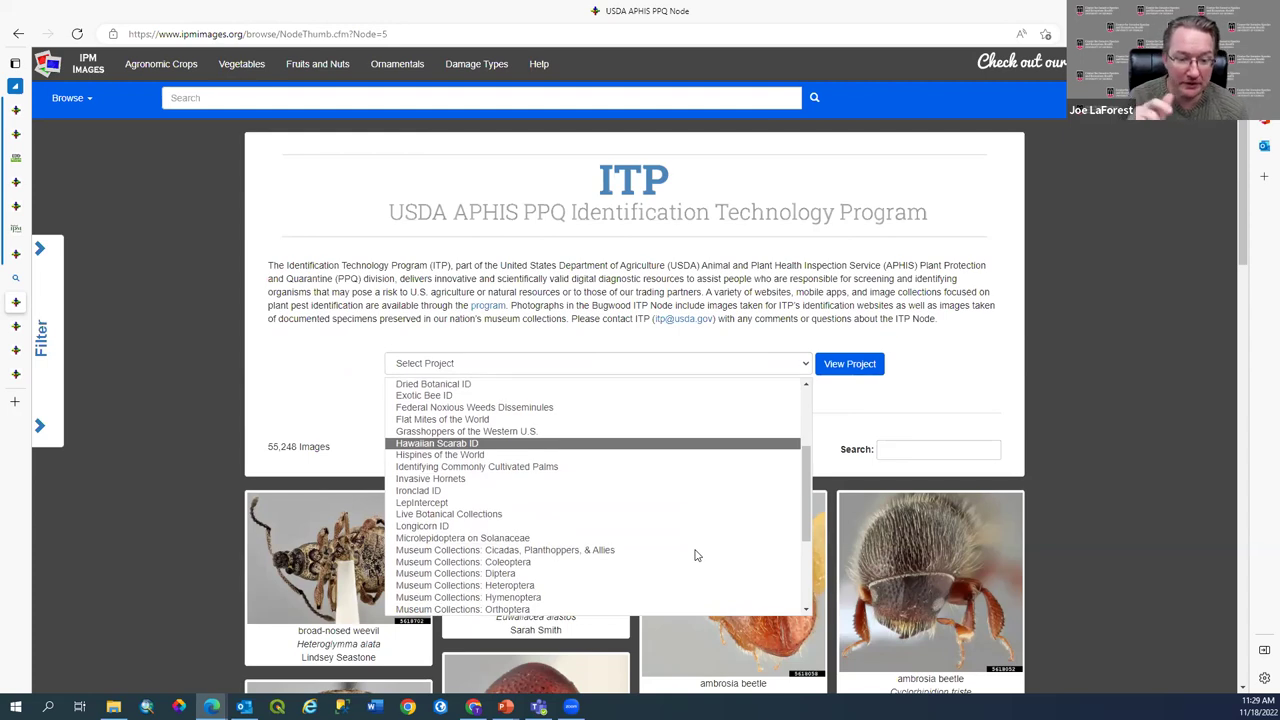
{"action": "scroll", "coordinate": [697, 554], "scroll_direction": "down", "scroll_amount": 4}
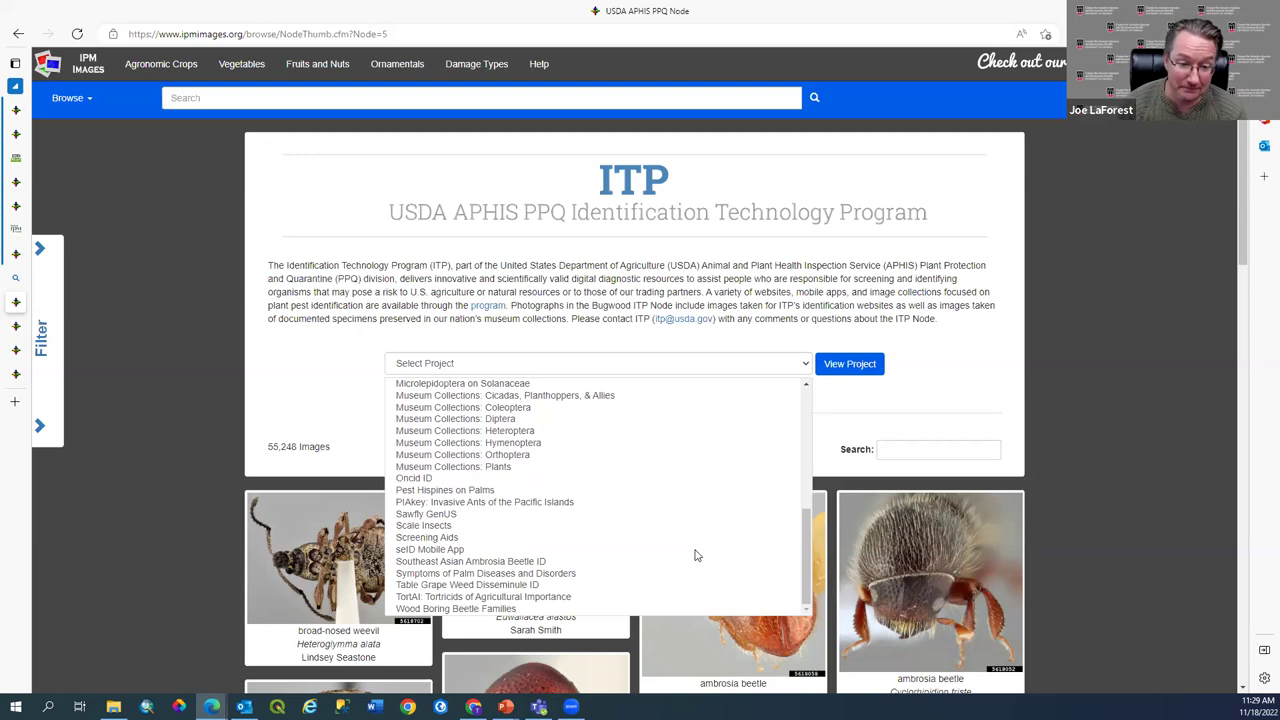
{"action": "left_click", "coordinate": [597, 550]}
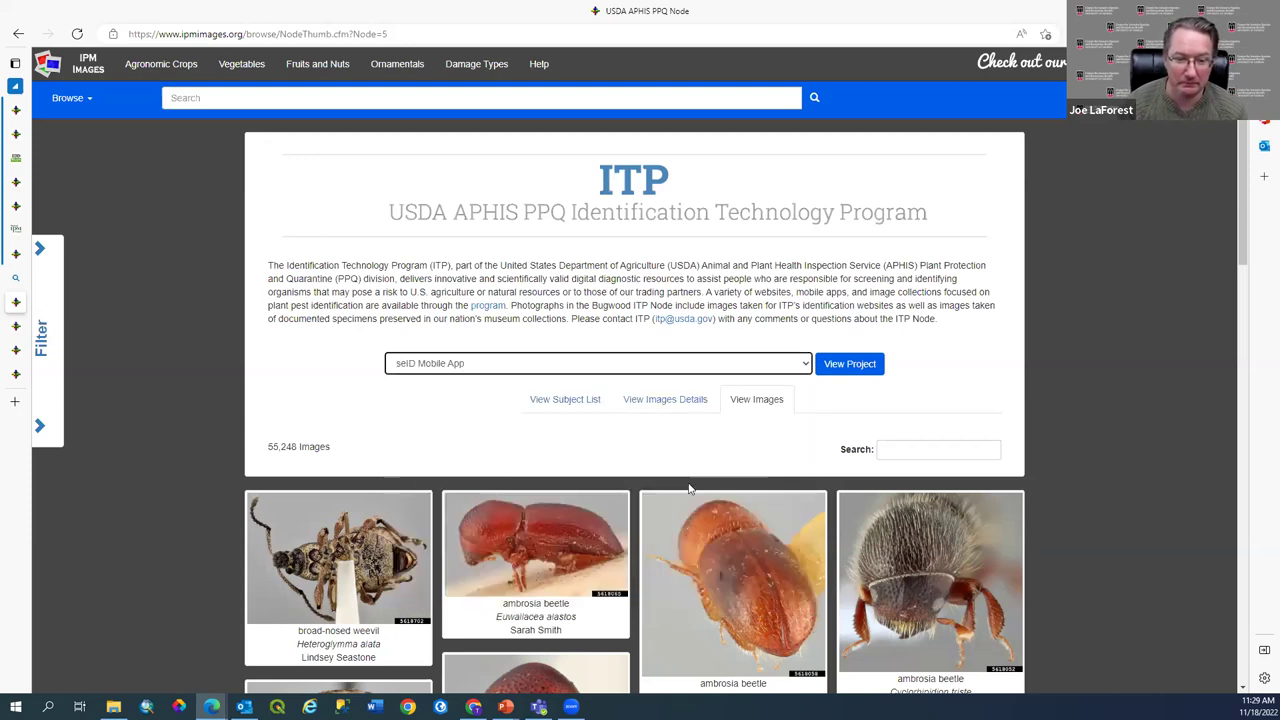
{"action": "left_click", "coordinate": [854, 376]}
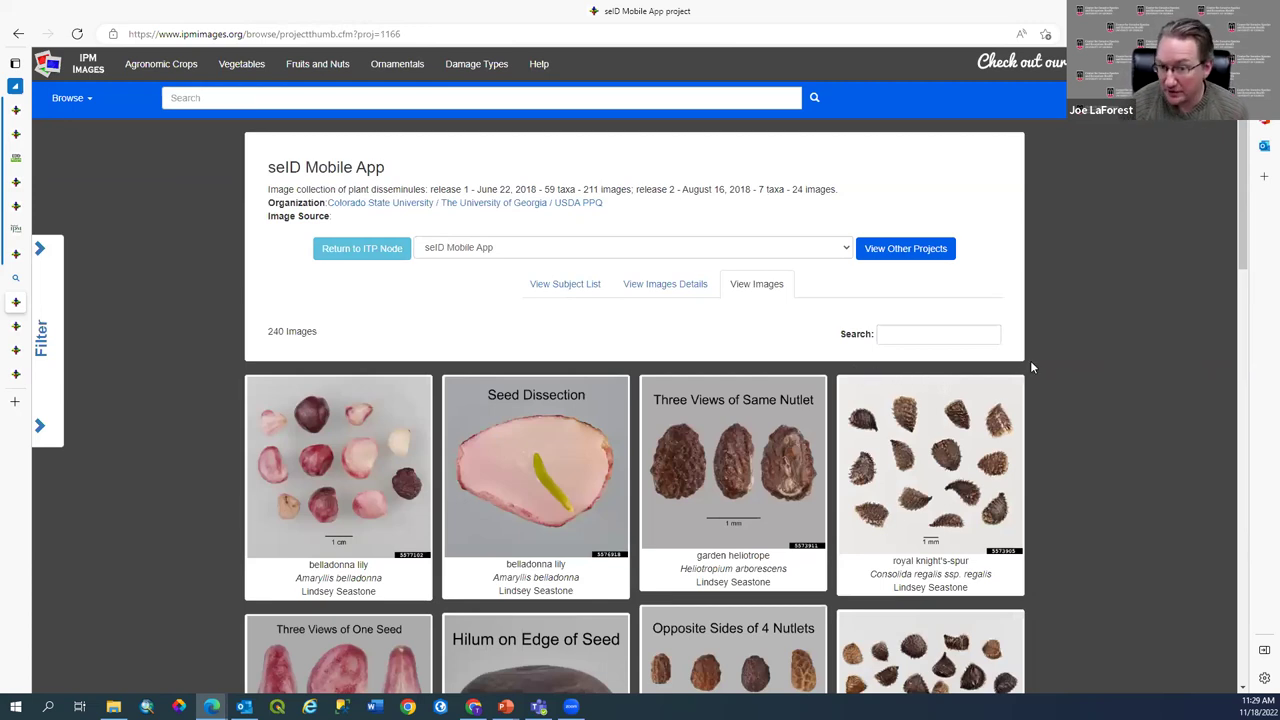
Browse the seID Mobile App seed thumbnails into page 2 (belladonna lily, hyena poison, sasswood, santonica), then return to the top
{"action": "scroll", "coordinate": [1032, 368], "scroll_direction": "down", "scroll_amount": 1}
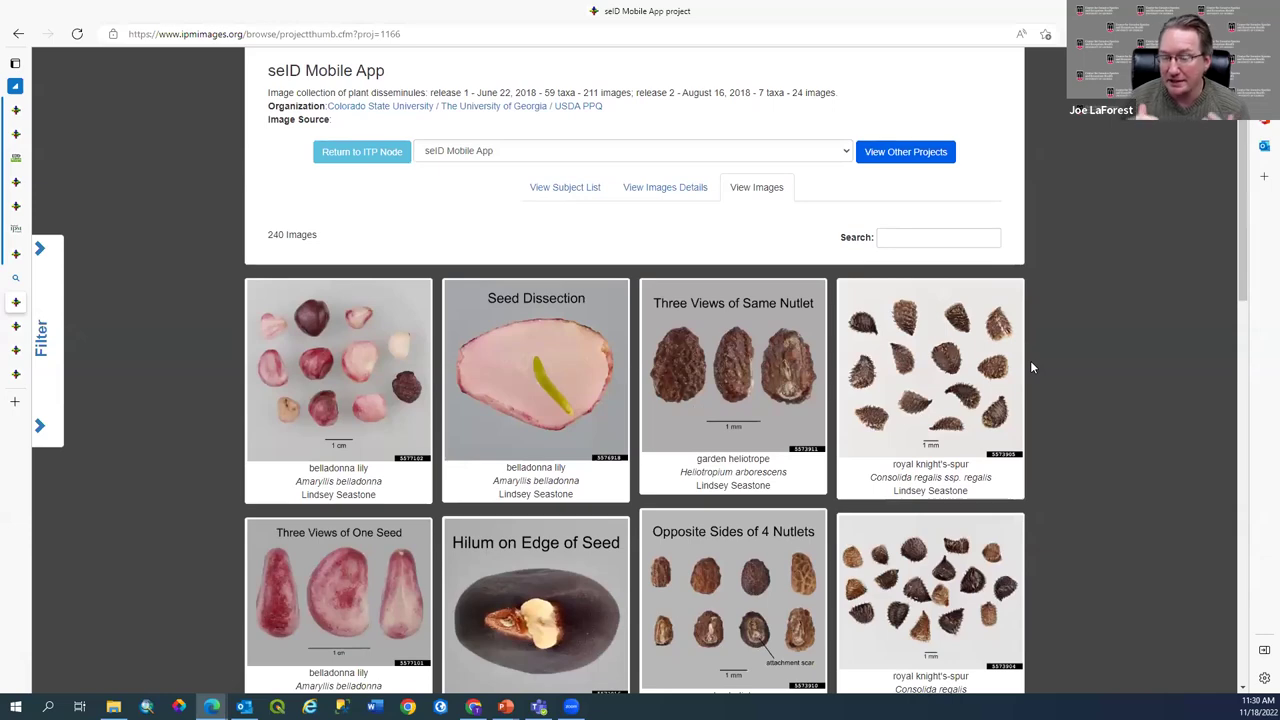
{"action": "scroll", "coordinate": [1032, 368], "scroll_direction": "down", "scroll_amount": 5}
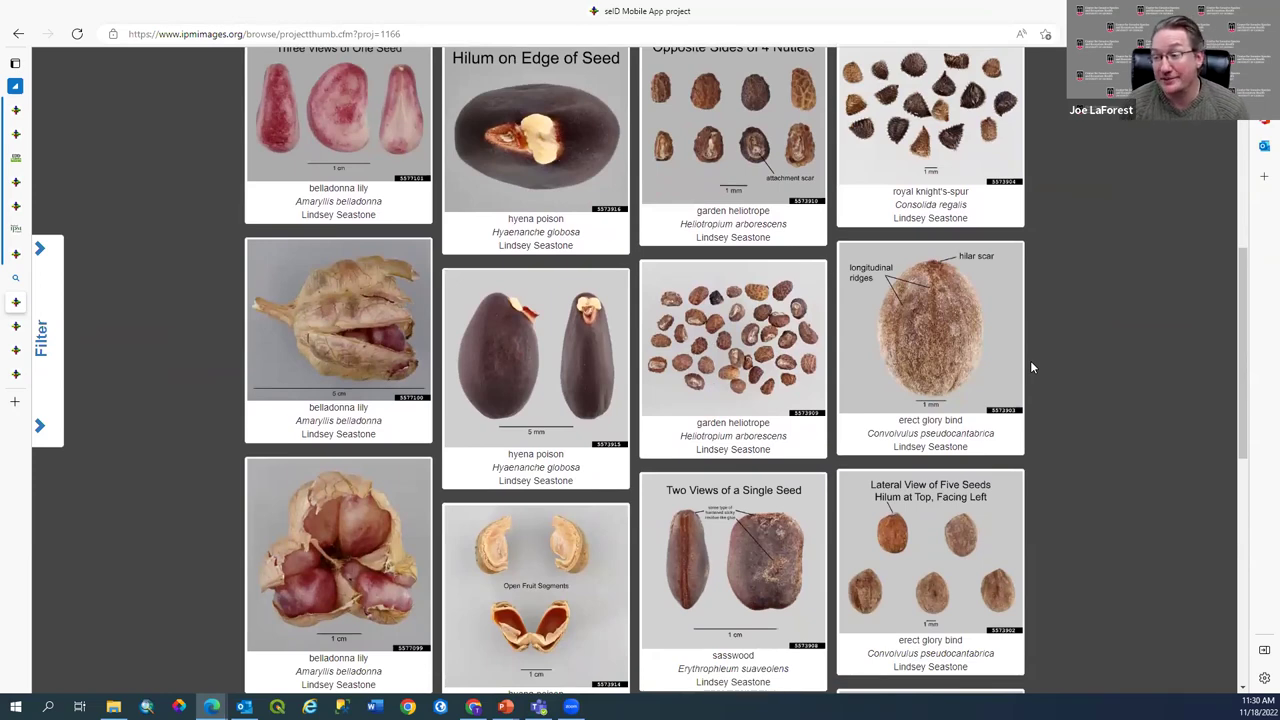
{"action": "scroll", "coordinate": [1032, 368], "scroll_direction": "down", "scroll_amount": 5}
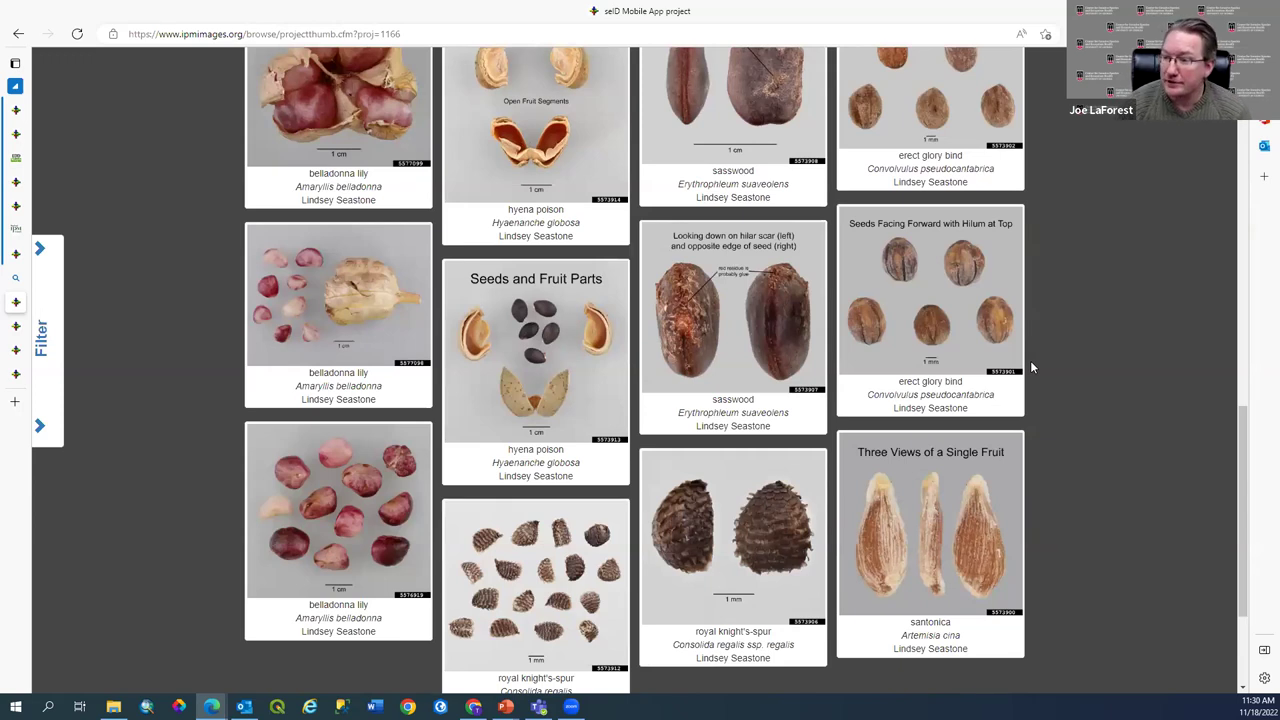
{"action": "scroll", "coordinate": [1032, 368], "scroll_direction": "down", "scroll_amount": 4}
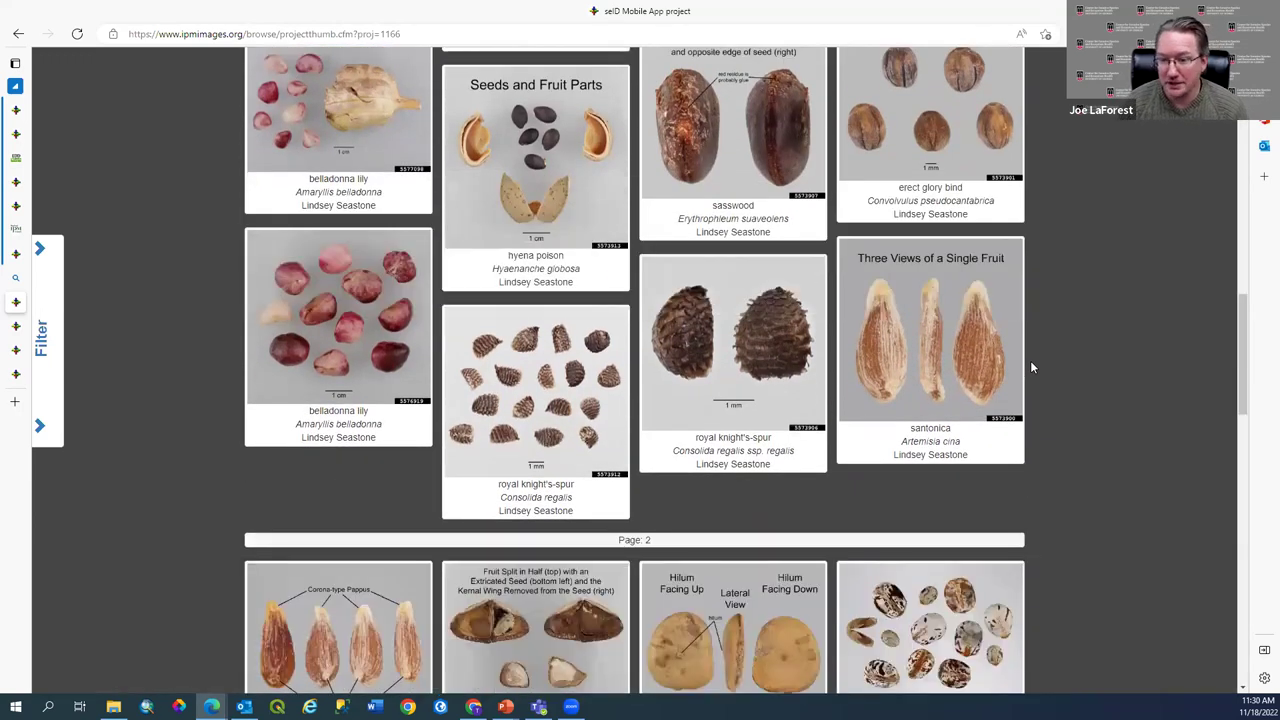
{"action": "scroll", "coordinate": [1032, 368], "scroll_direction": "down", "scroll_amount": 2}
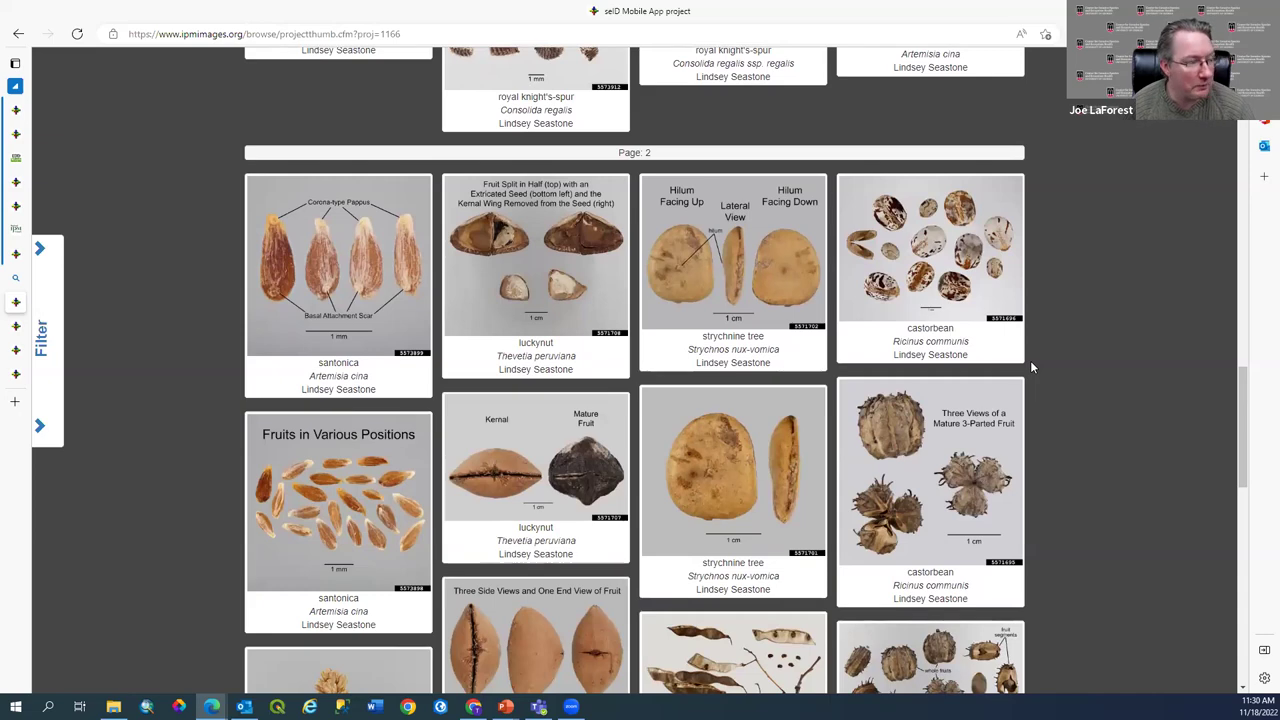
{"action": "scroll", "coordinate": [1032, 368], "scroll_direction": "down", "scroll_amount": 4}
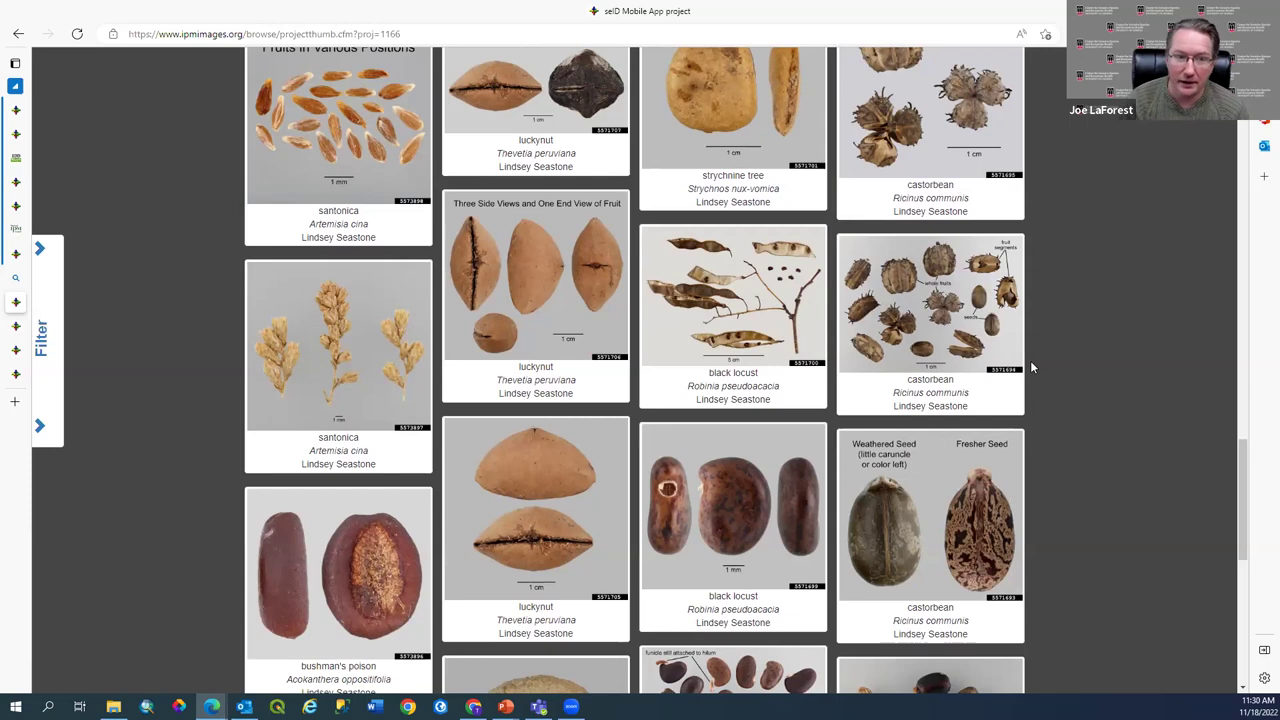
{"action": "scroll", "coordinate": [1032, 368], "scroll_direction": "down", "scroll_amount": 4}
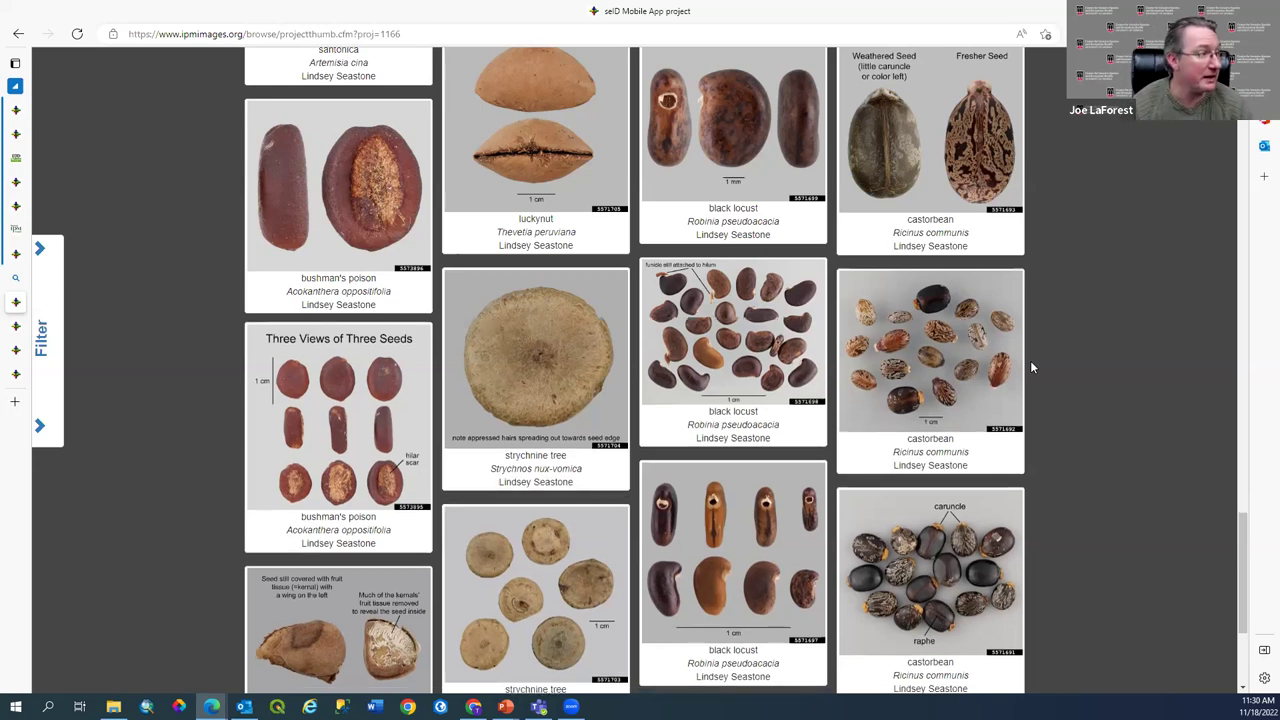
{"action": "scroll", "coordinate": [1032, 368], "scroll_direction": "down", "scroll_amount": 3}
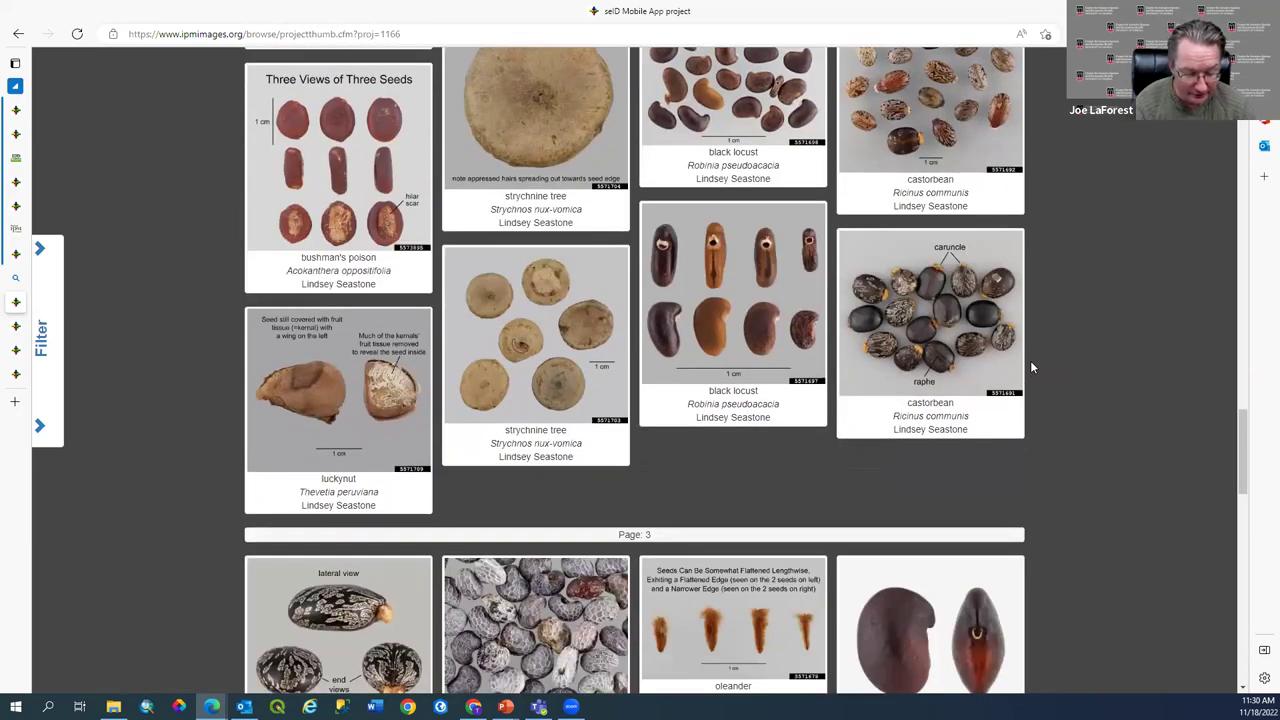
{"action": "scroll", "coordinate": [1032, 368], "scroll_direction": "down", "scroll_amount": 1}
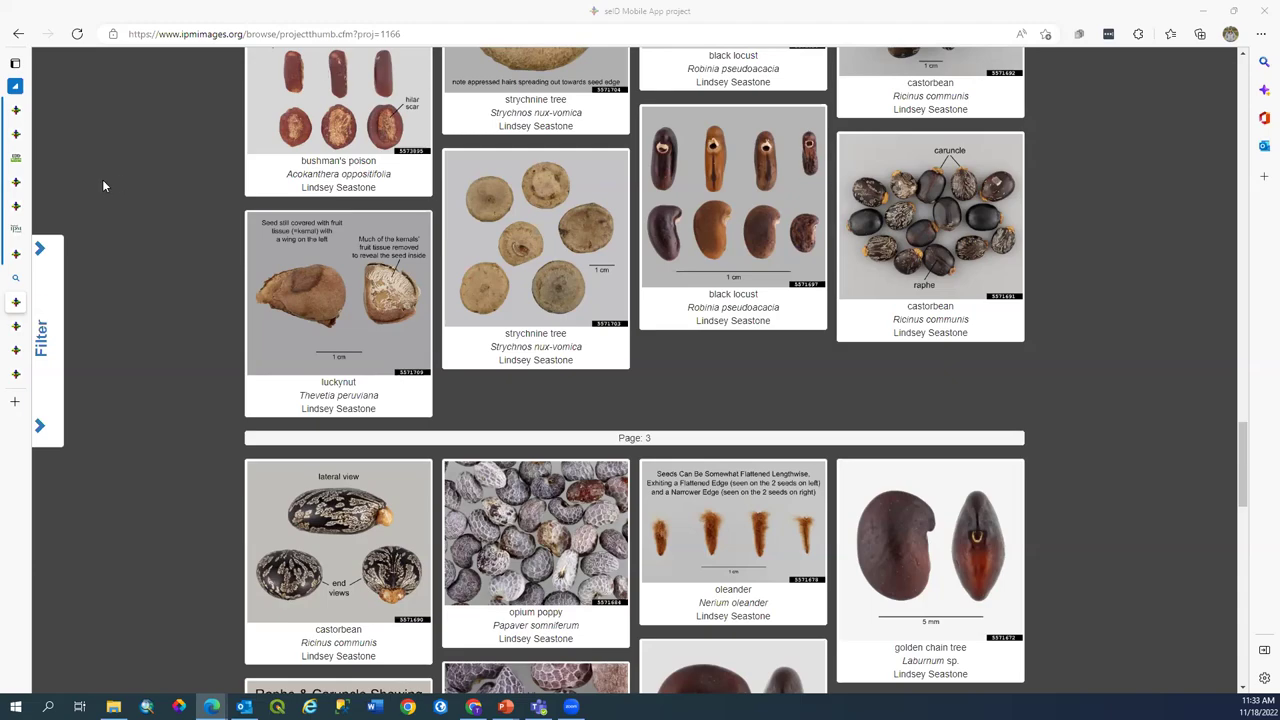
{"action": "scroll", "coordinate": [130, 322], "scroll_direction": "up", "scroll_amount": 10}
{"action": "scroll", "coordinate": [131, 328], "scroll_direction": "up", "scroll_amount": 15}
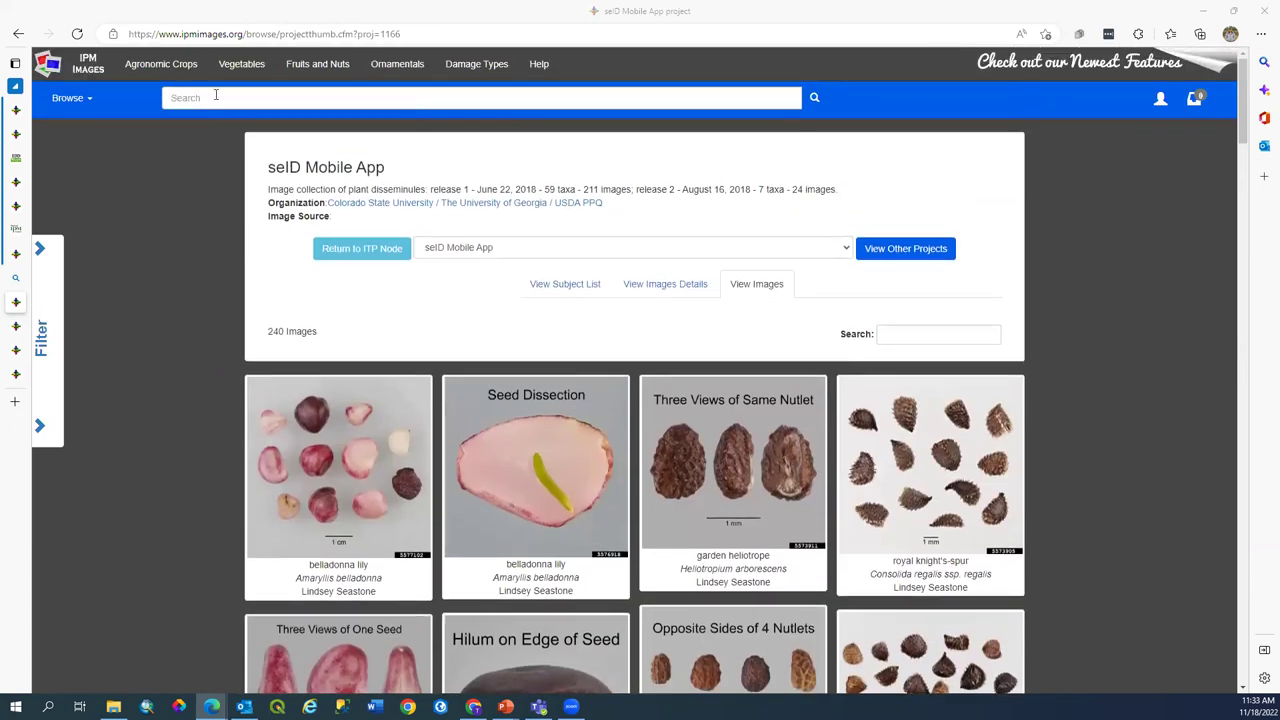
Search for 'Hydrilla', open image 1299189, and go to its hydrilla subject page
{"action": "left_click", "coordinate": [215, 95]}
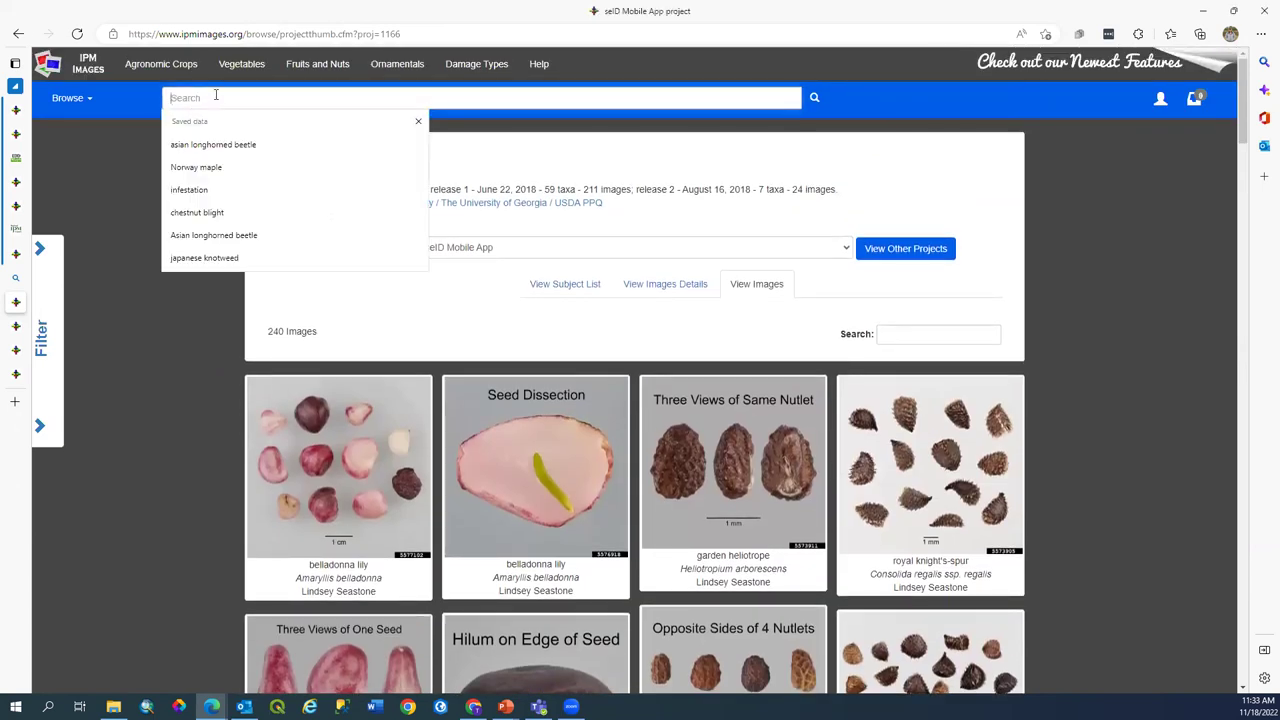
{"action": "type", "text": "Hydr"}
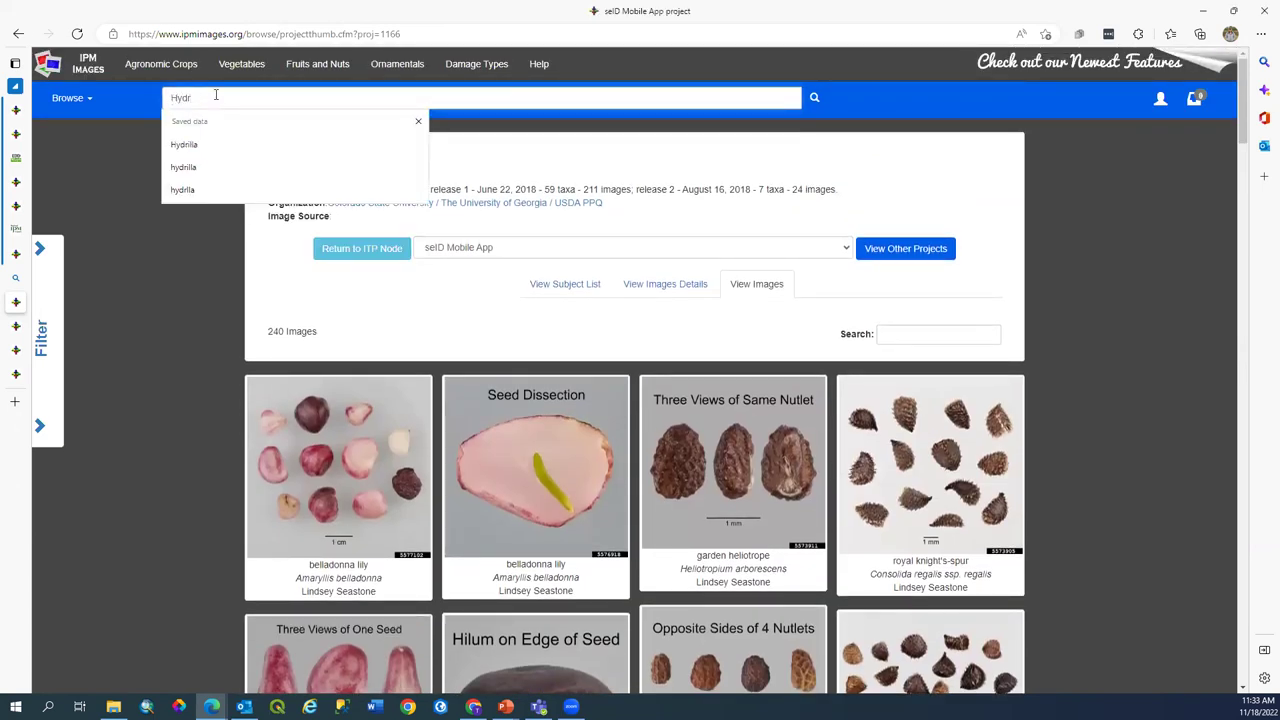
{"action": "mouse_move", "coordinate": [36, 115]}
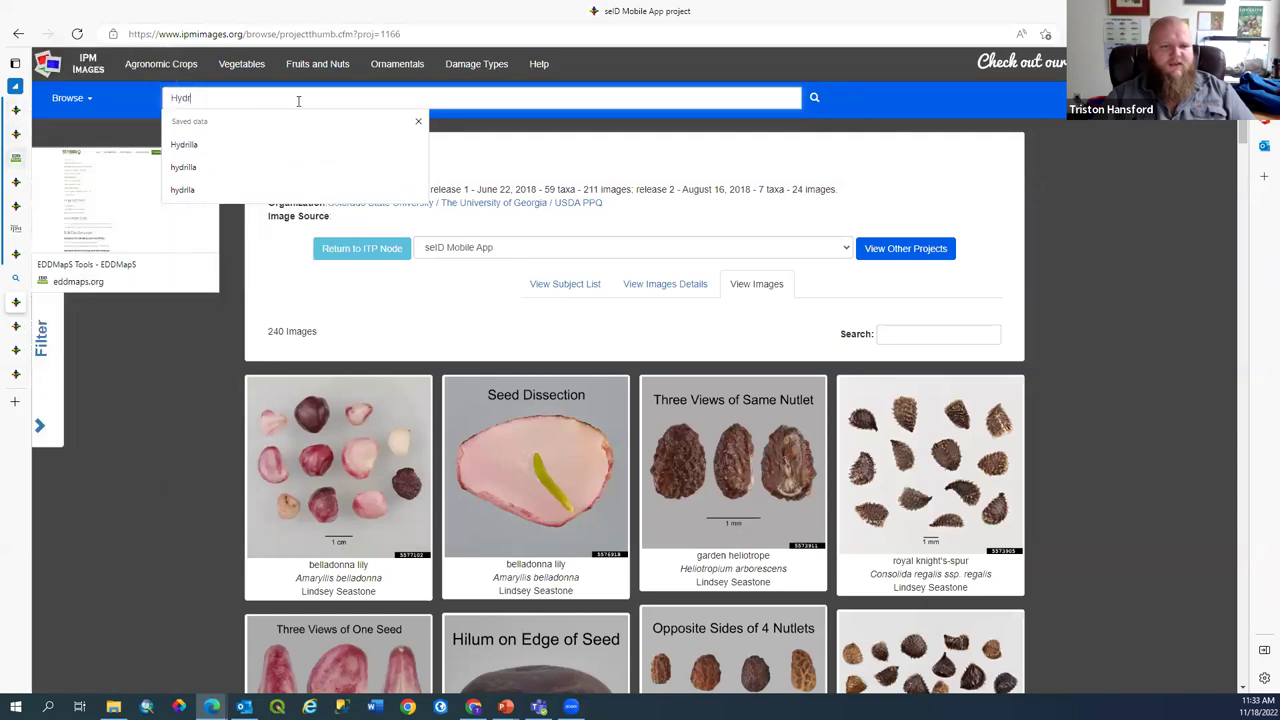
{"action": "type", "text": "illa"}
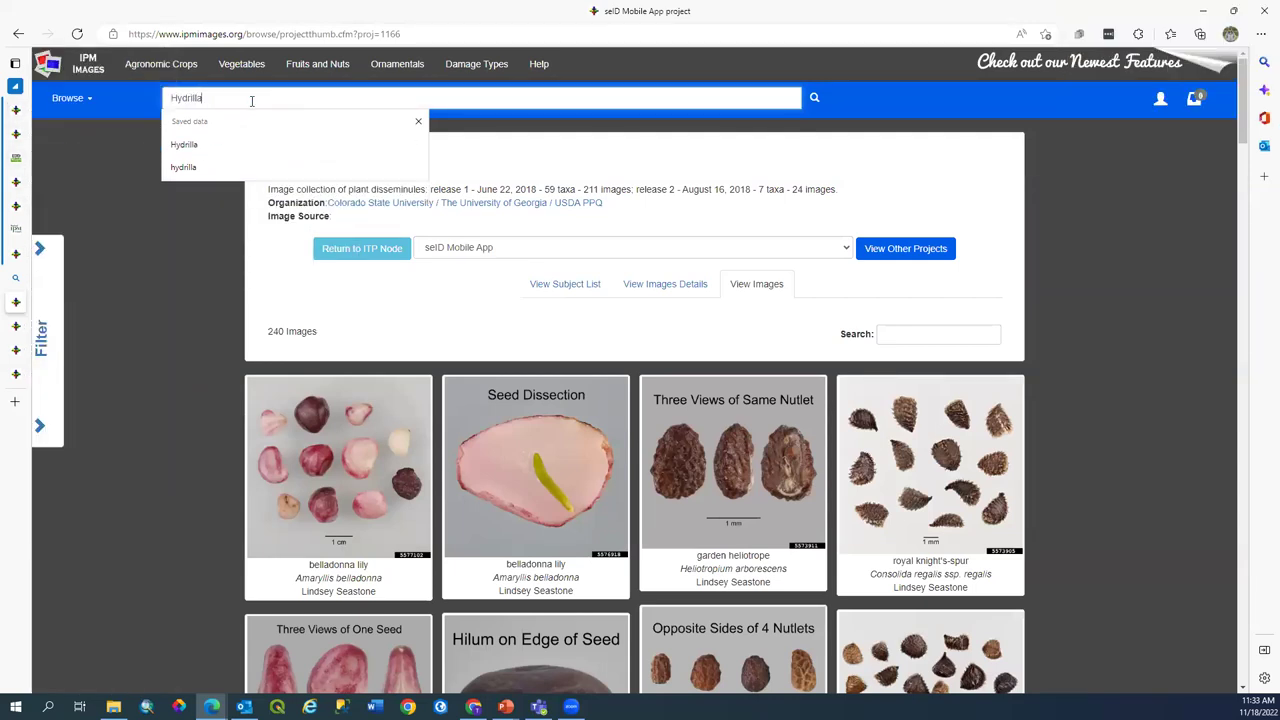
{"action": "key", "text": "Return"}
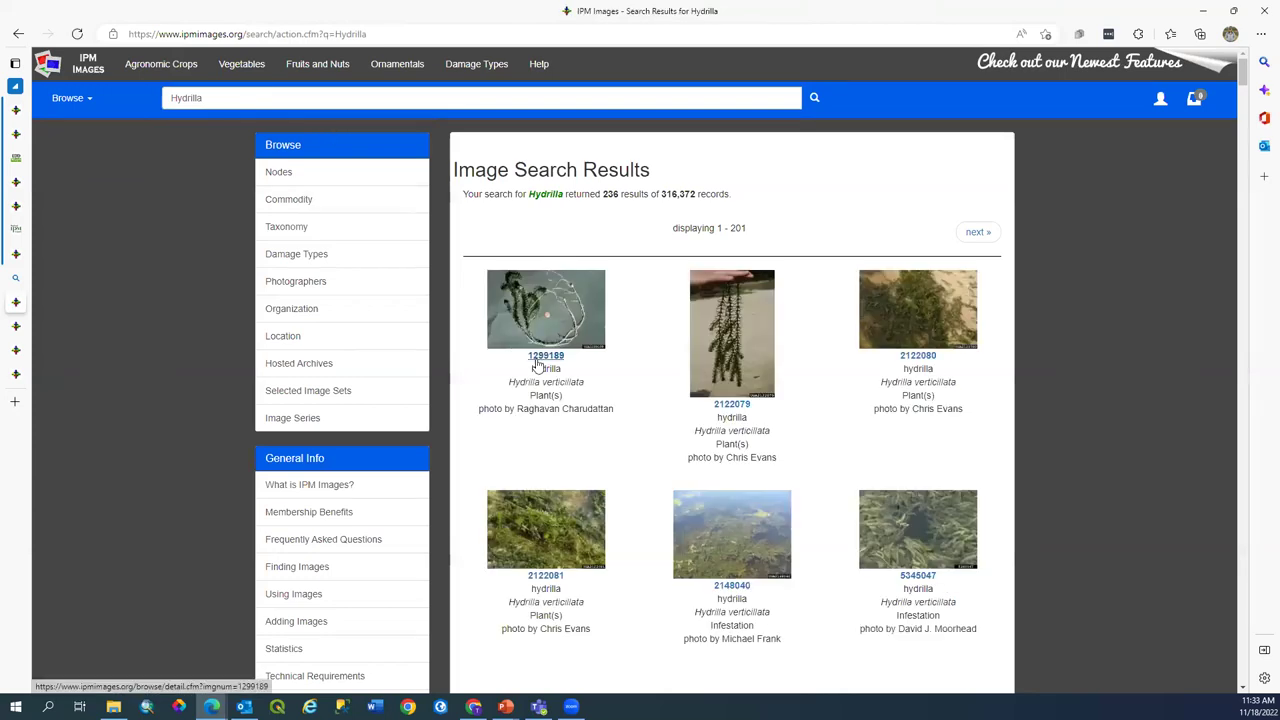
{"action": "left_click", "coordinate": [540, 358]}
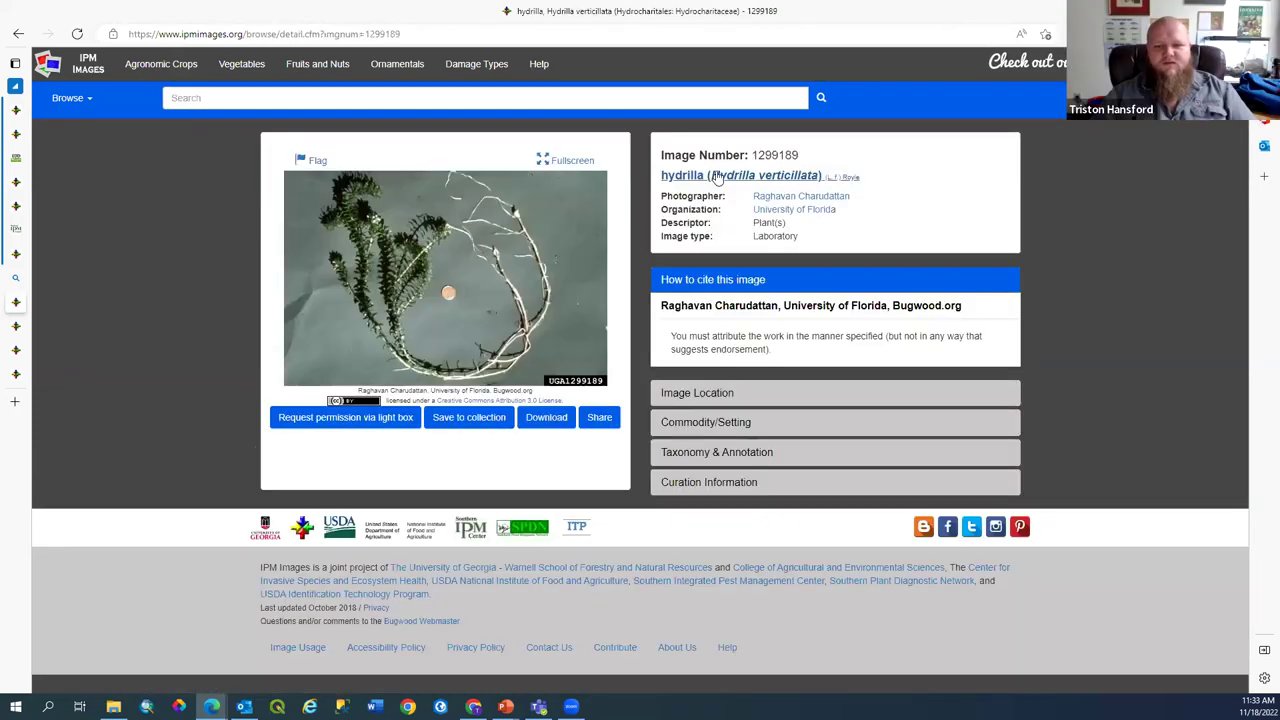
{"action": "left_click", "coordinate": [717, 178]}
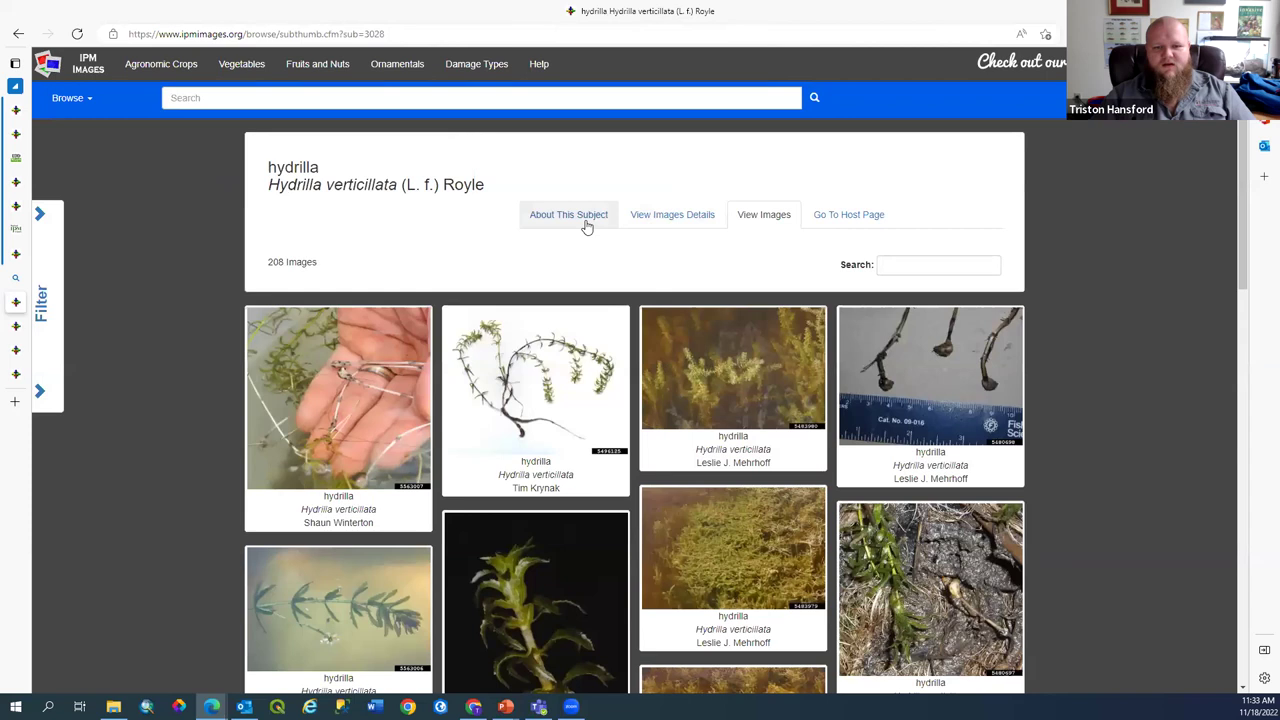
Show the hydrilla About This Subject tab and review its resources, EDDMapS maps and invasive listing sources
{"action": "left_click", "coordinate": [587, 217]}
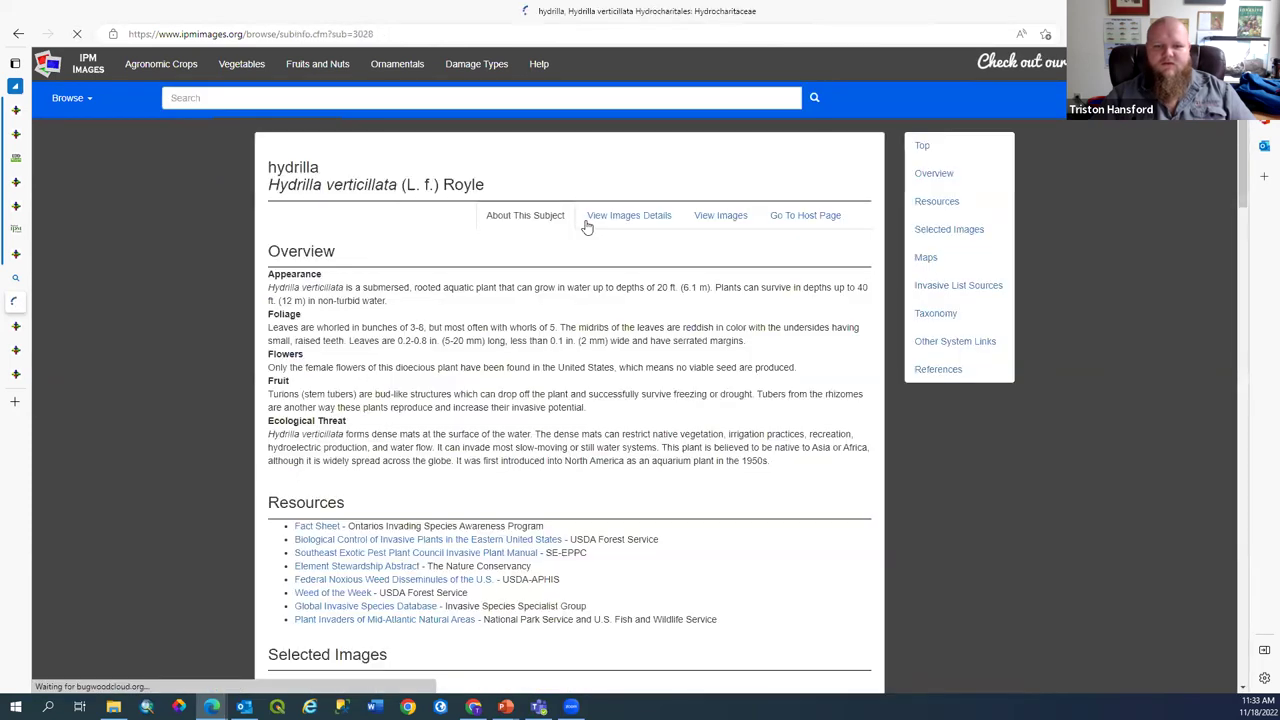
{"action": "scroll", "coordinate": [670, 355], "scroll_direction": "down", "scroll_amount": 1}
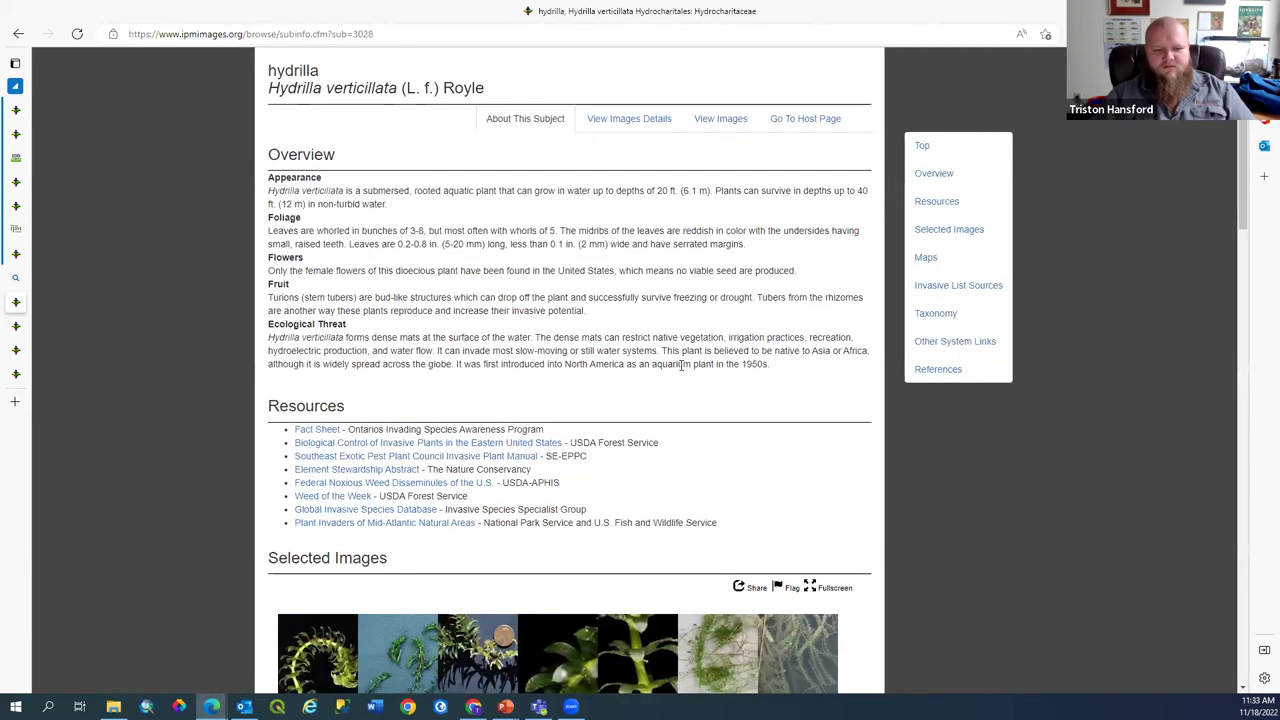
{"action": "scroll", "coordinate": [683, 370], "scroll_direction": "down", "scroll_amount": 8}
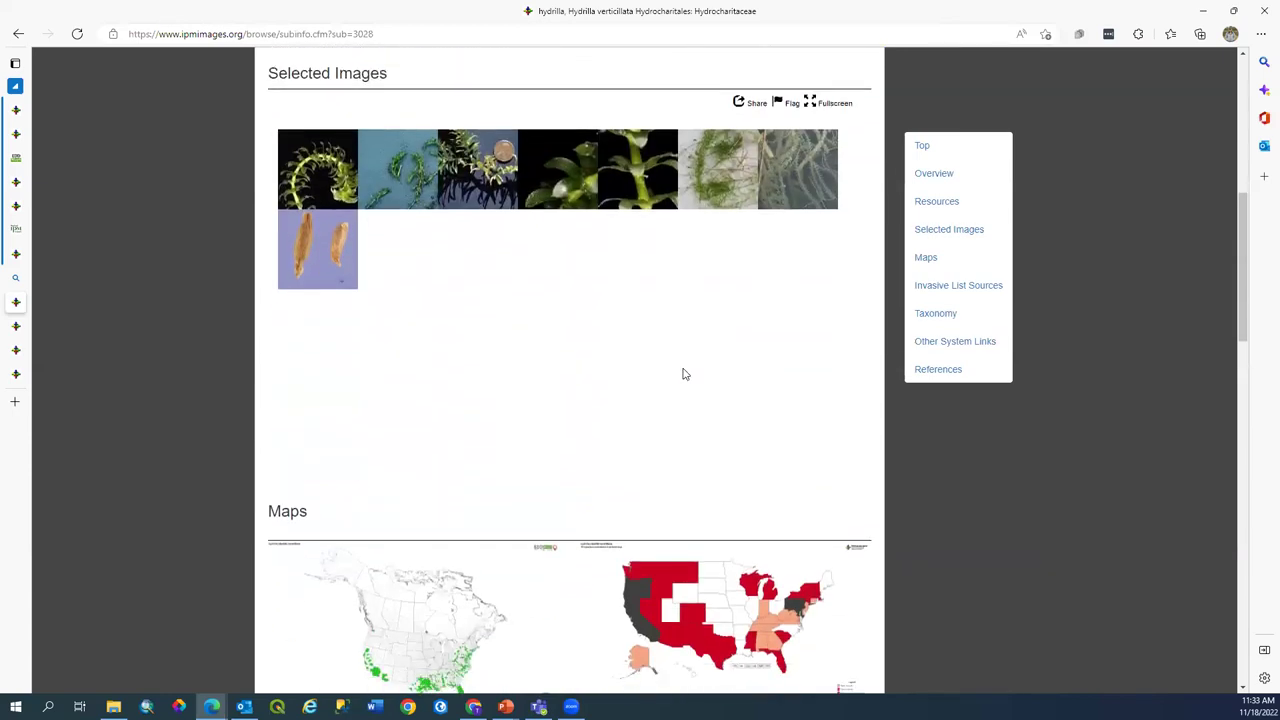
{"action": "scroll", "coordinate": [684, 374], "scroll_direction": "down", "scroll_amount": 4}
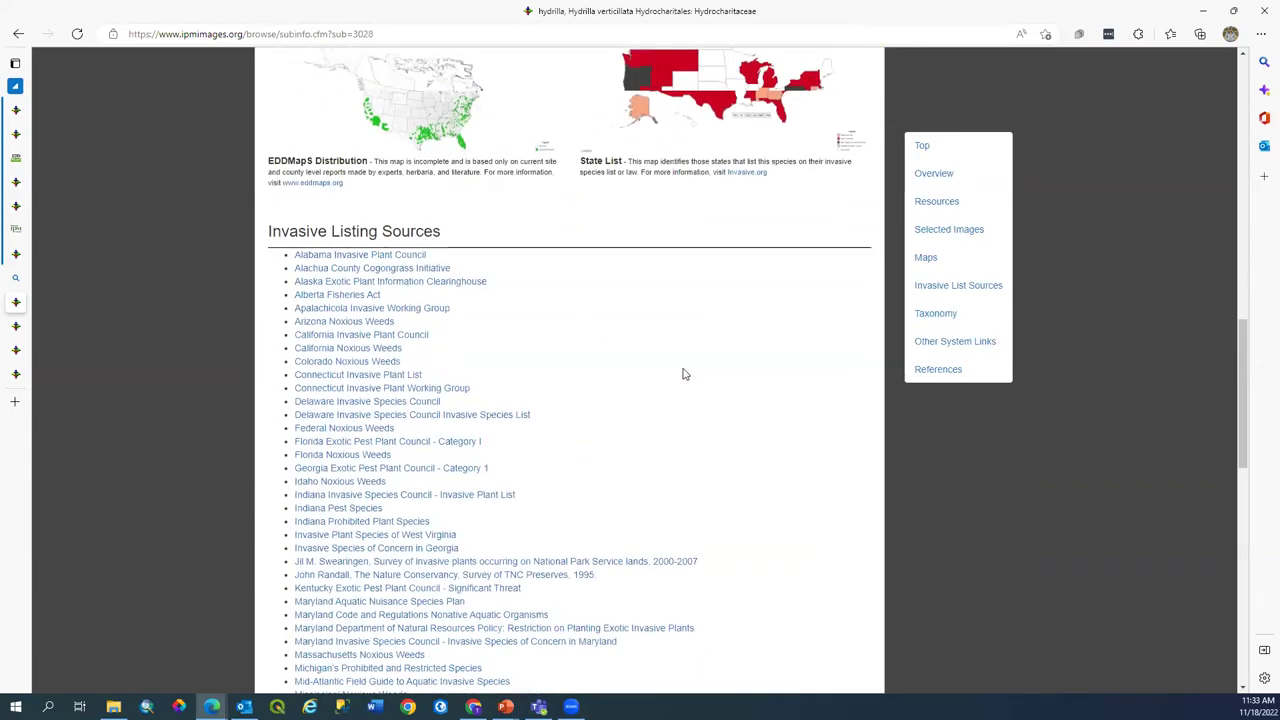
{"action": "scroll", "coordinate": [684, 374], "scroll_direction": "down", "scroll_amount": 3}
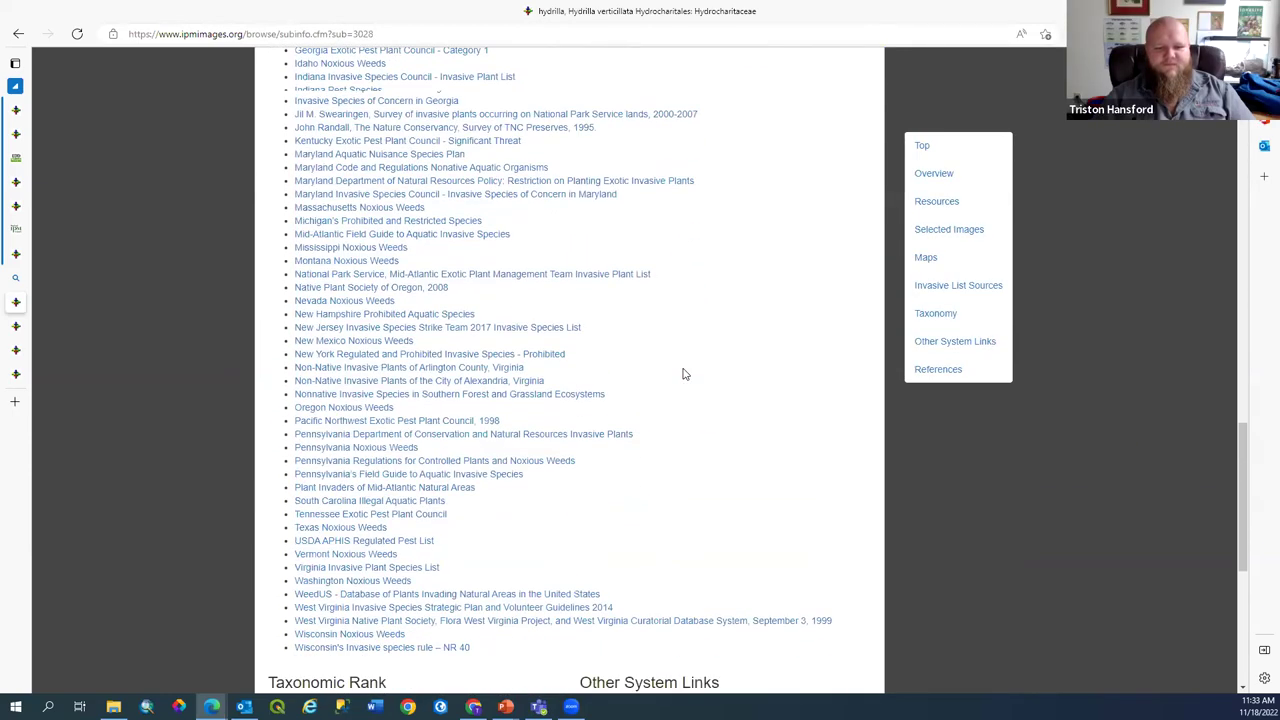
{"action": "scroll", "coordinate": [684, 374], "scroll_direction": "up", "scroll_amount": 8}
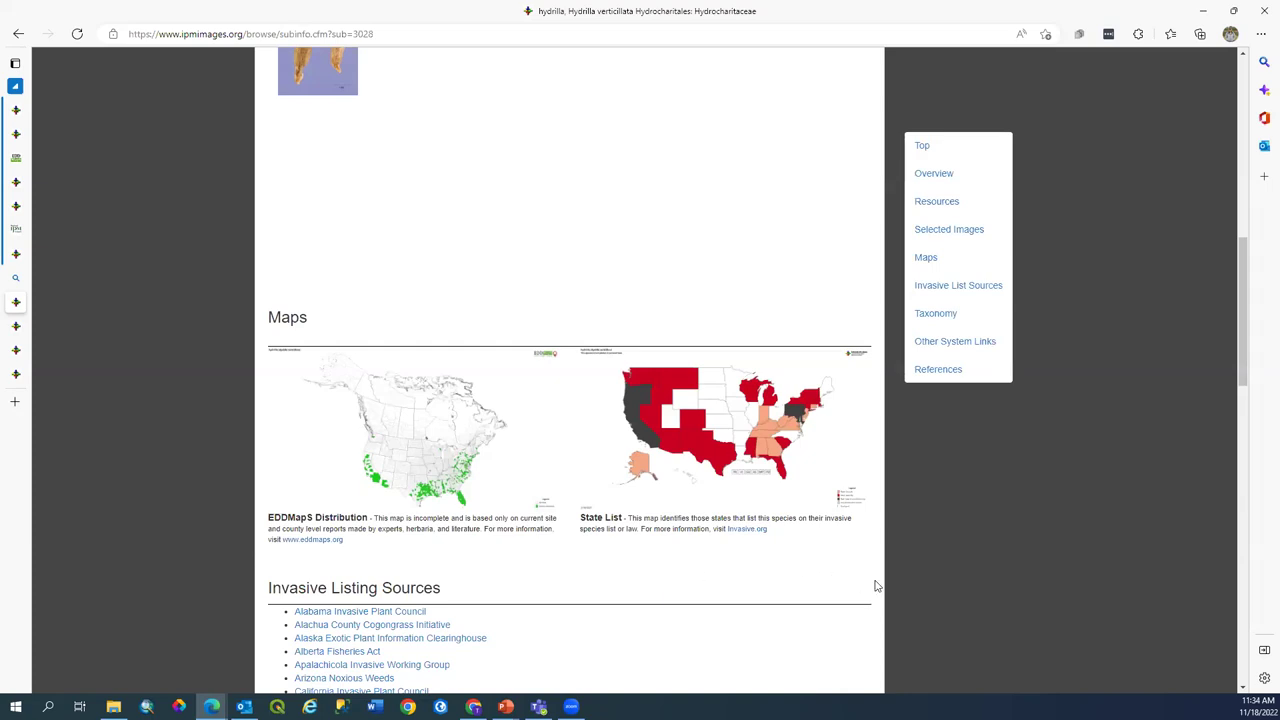
{"action": "scroll", "coordinate": [875, 586], "scroll_direction": "down", "scroll_amount": 2}
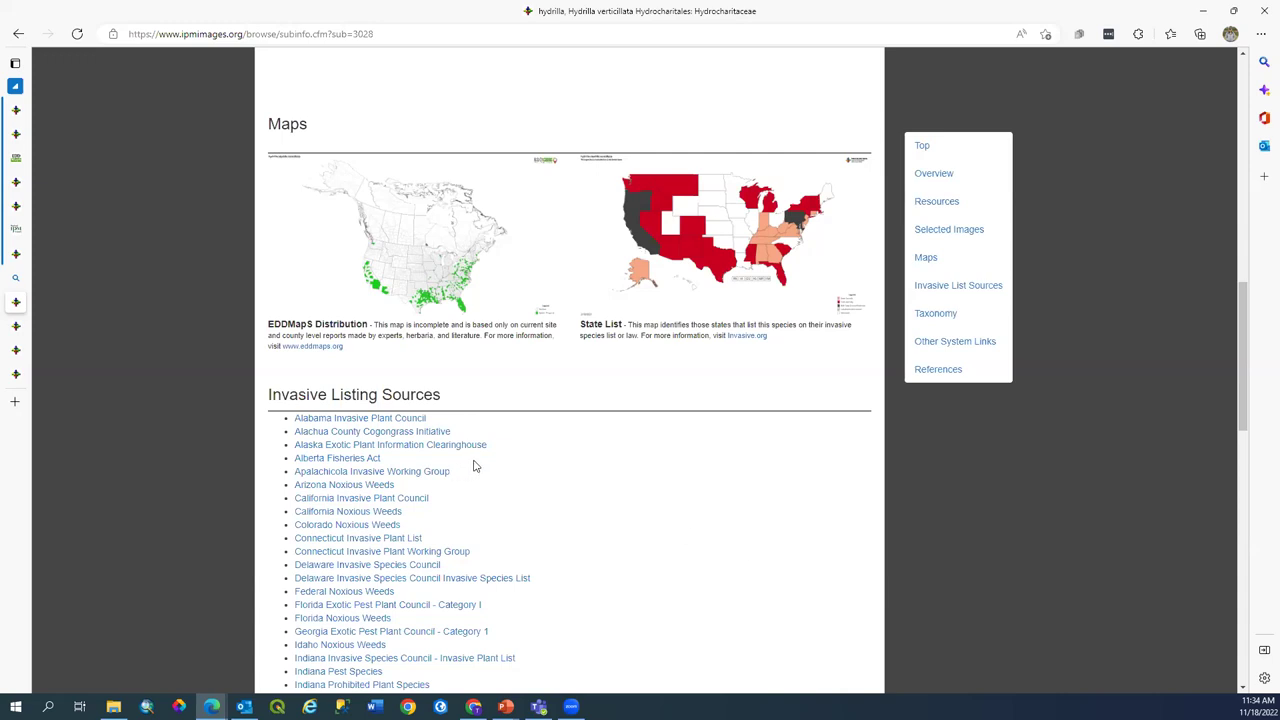
Open hydrilla's EDDMapS distribution map, then review the Tools page's database, mapping, Minnesota and bulk data tools
{"action": "left_click", "coordinate": [329, 348]}
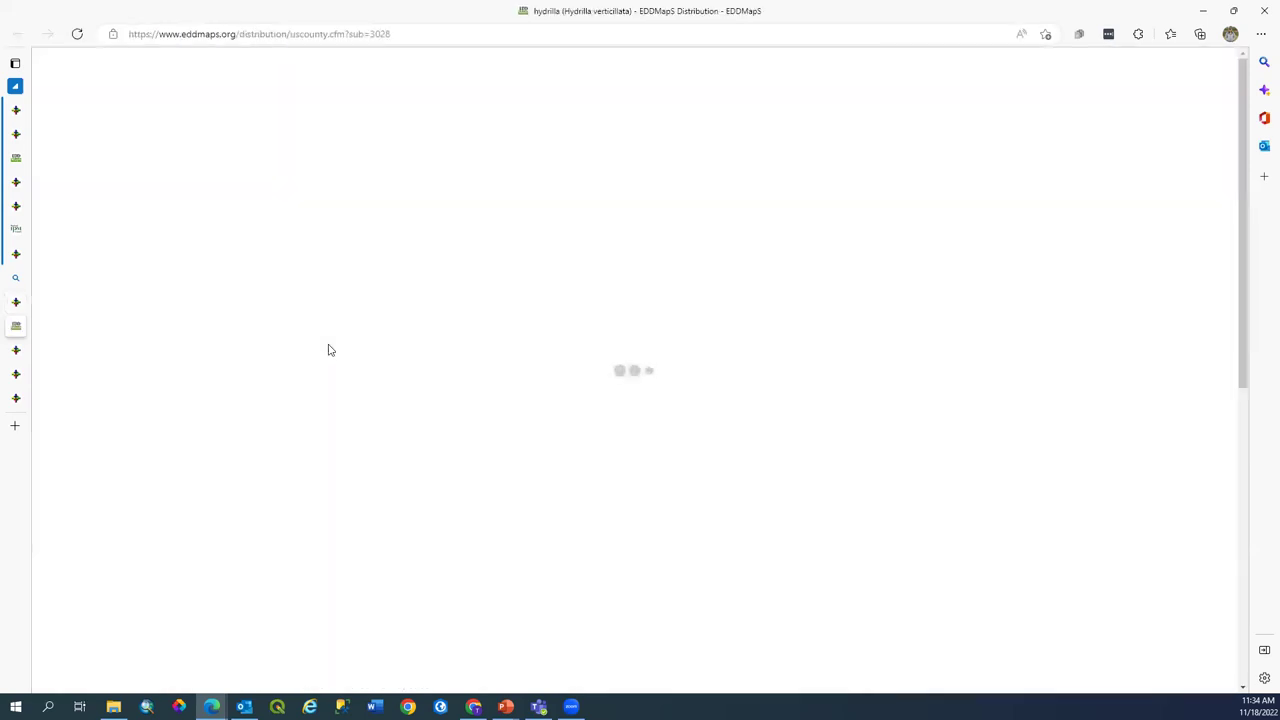
{"action": "scroll", "coordinate": [670, 248], "scroll_direction": "down", "scroll_amount": 3}
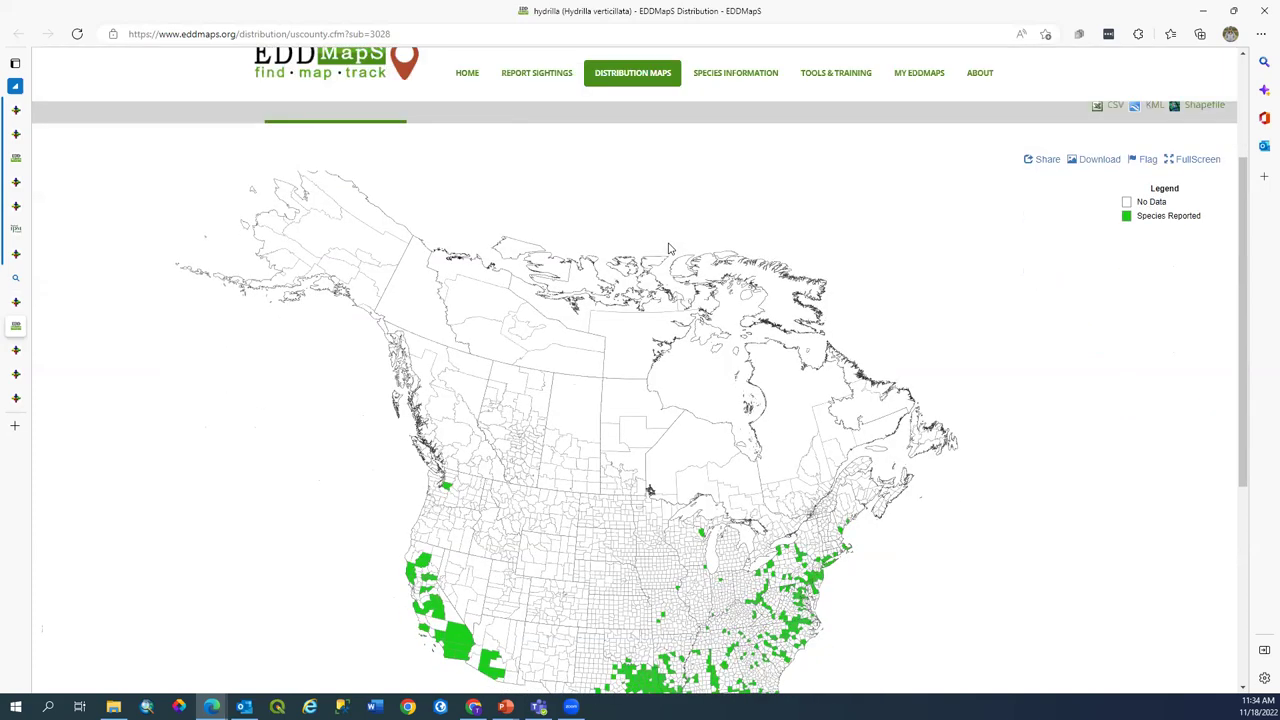
{"action": "mouse_move", "coordinate": [831, 78]}
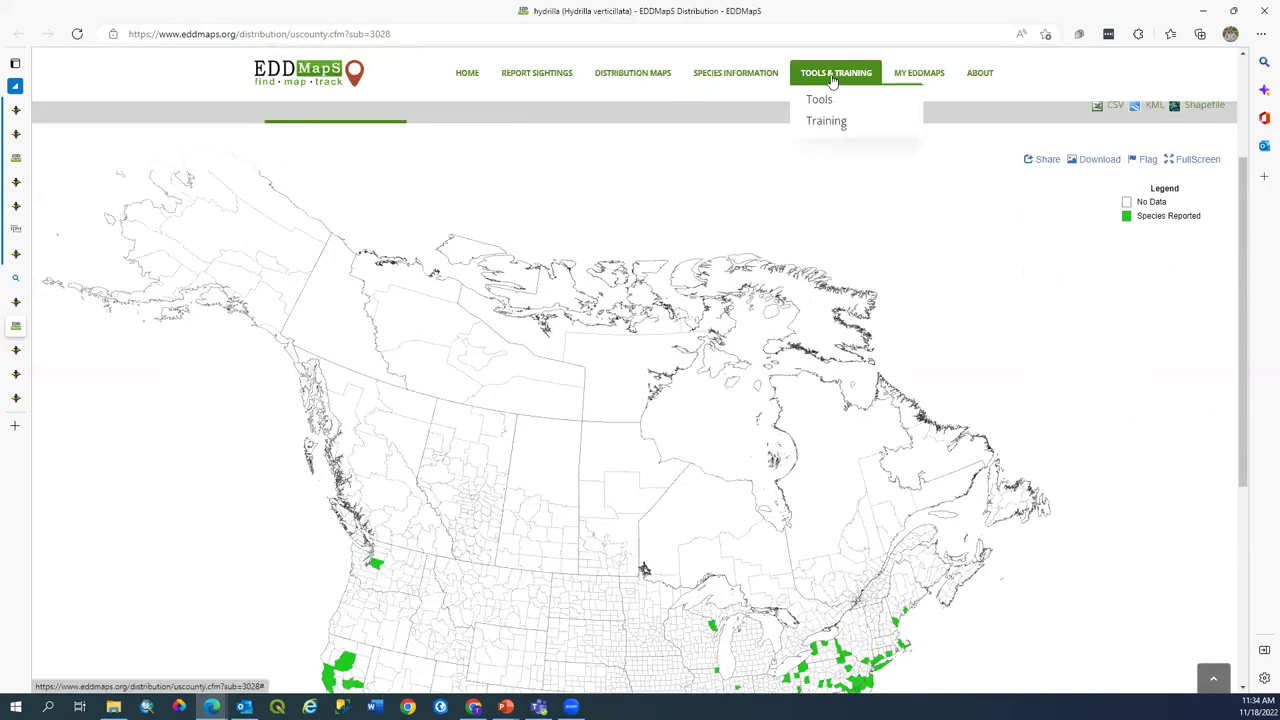
{"action": "left_click", "coordinate": [820, 104]}
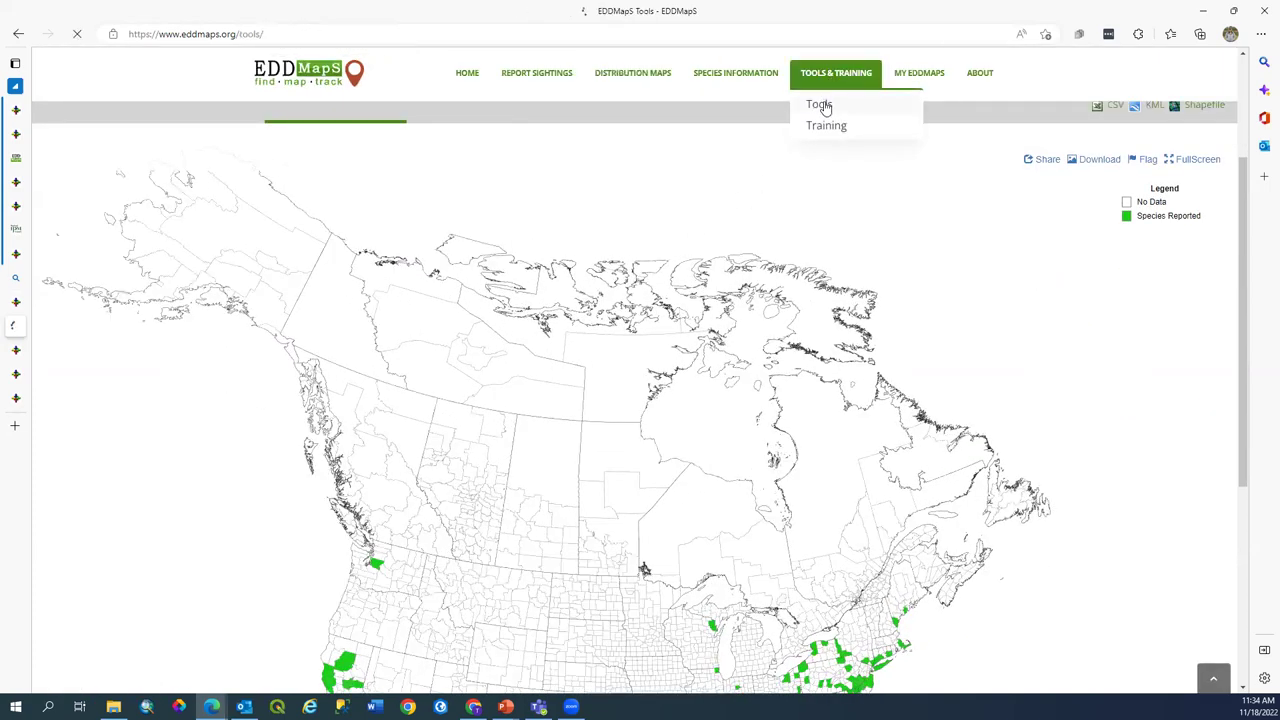
{"action": "scroll", "coordinate": [174, 304], "scroll_direction": "down", "scroll_amount": 3}
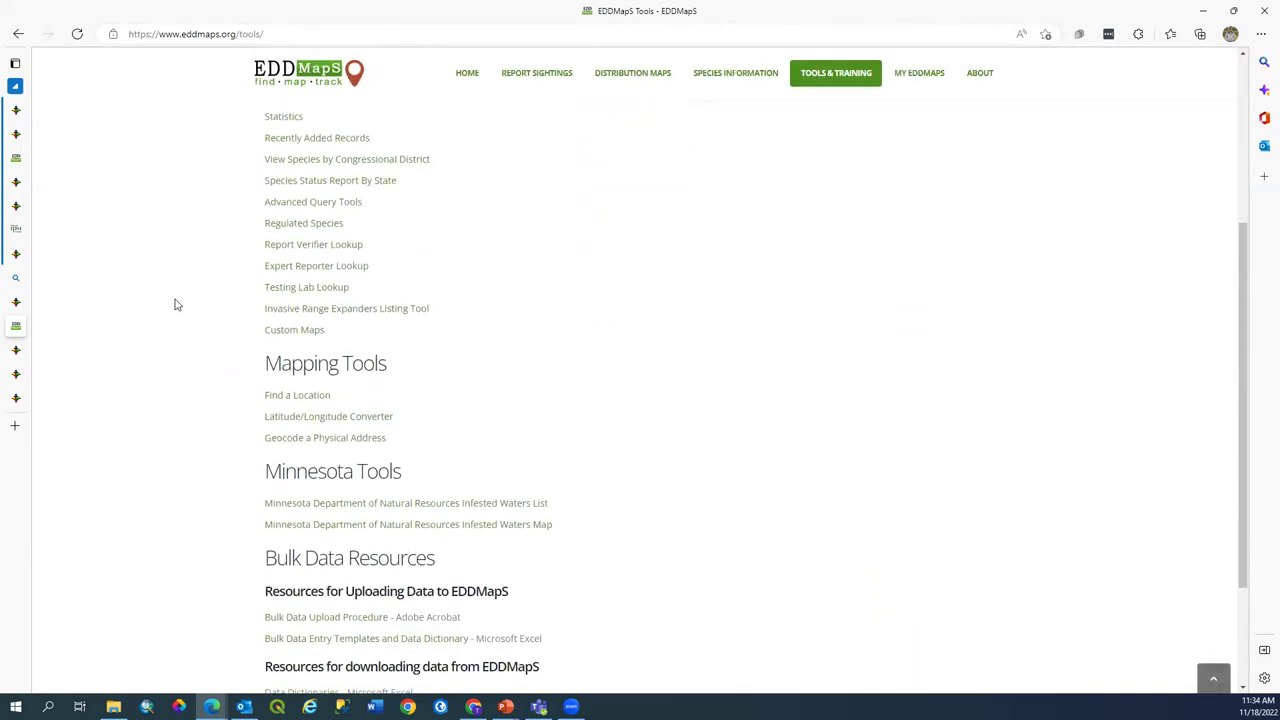
{"action": "scroll", "coordinate": [174, 304], "scroll_direction": "up", "scroll_amount": 1}
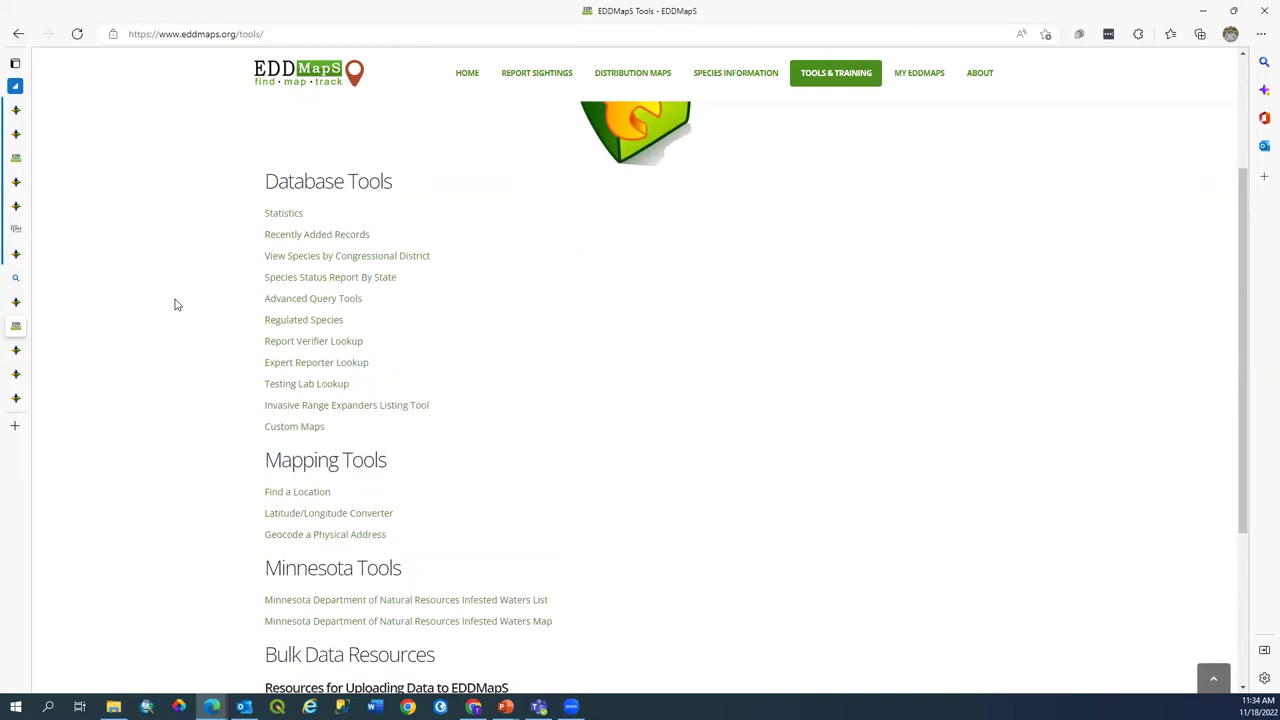
{"action": "scroll", "coordinate": [174, 304], "scroll_direction": "down", "scroll_amount": 1}
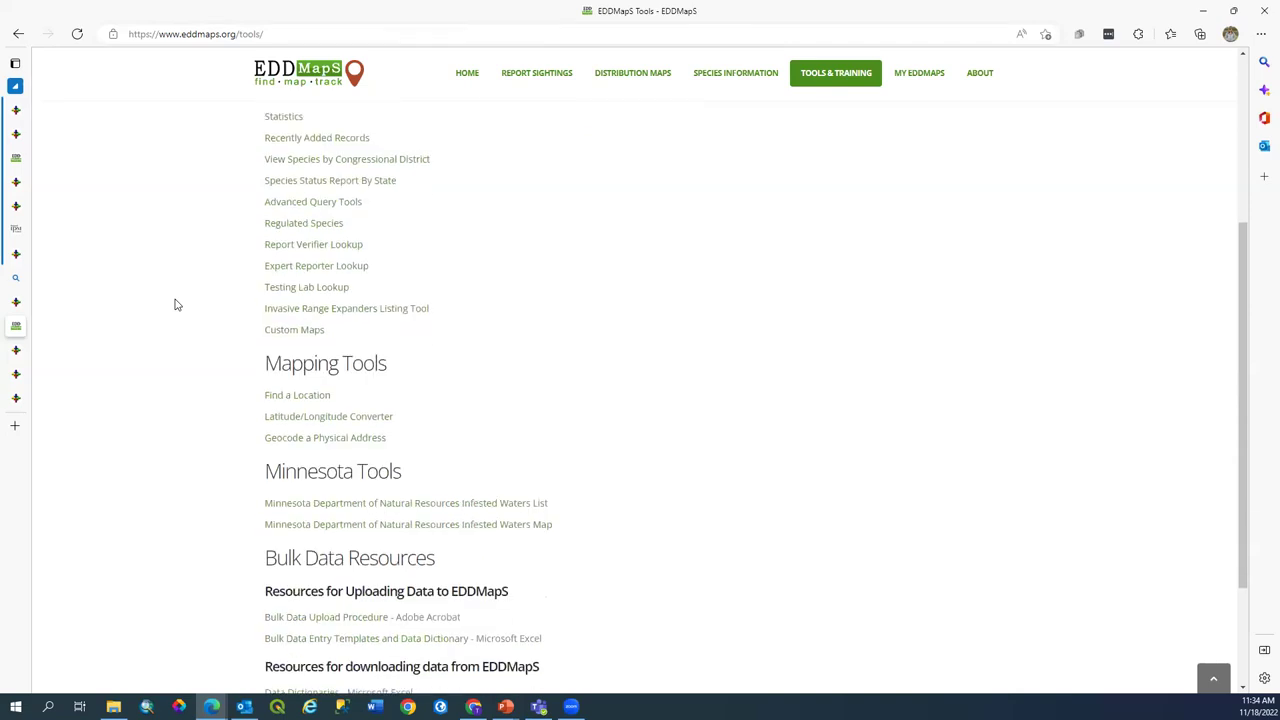
{"action": "scroll", "coordinate": [174, 304], "scroll_direction": "down", "scroll_amount": 1}
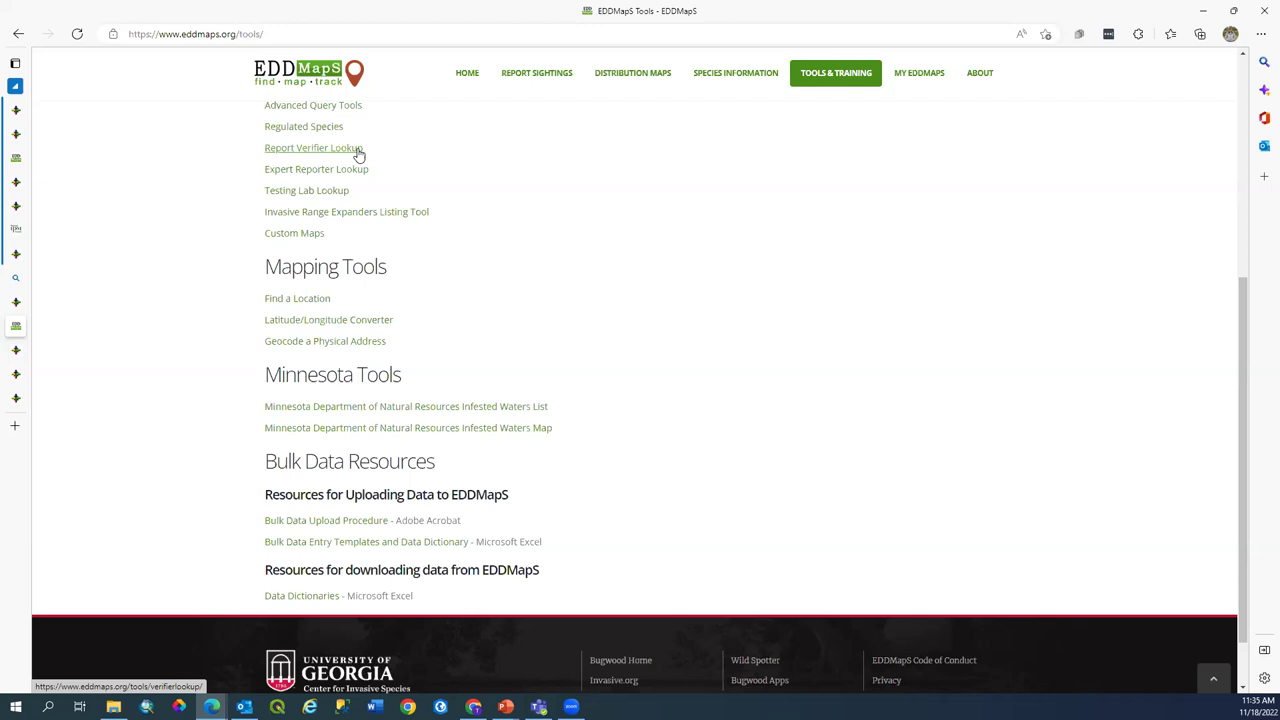
{"action": "scroll", "coordinate": [483, 217], "scroll_direction": "up", "scroll_amount": 3}
Go to the EDDMapS Training page listing slides, virtual office hours and training videos
{"action": "mouse_move", "coordinate": [832, 76]}
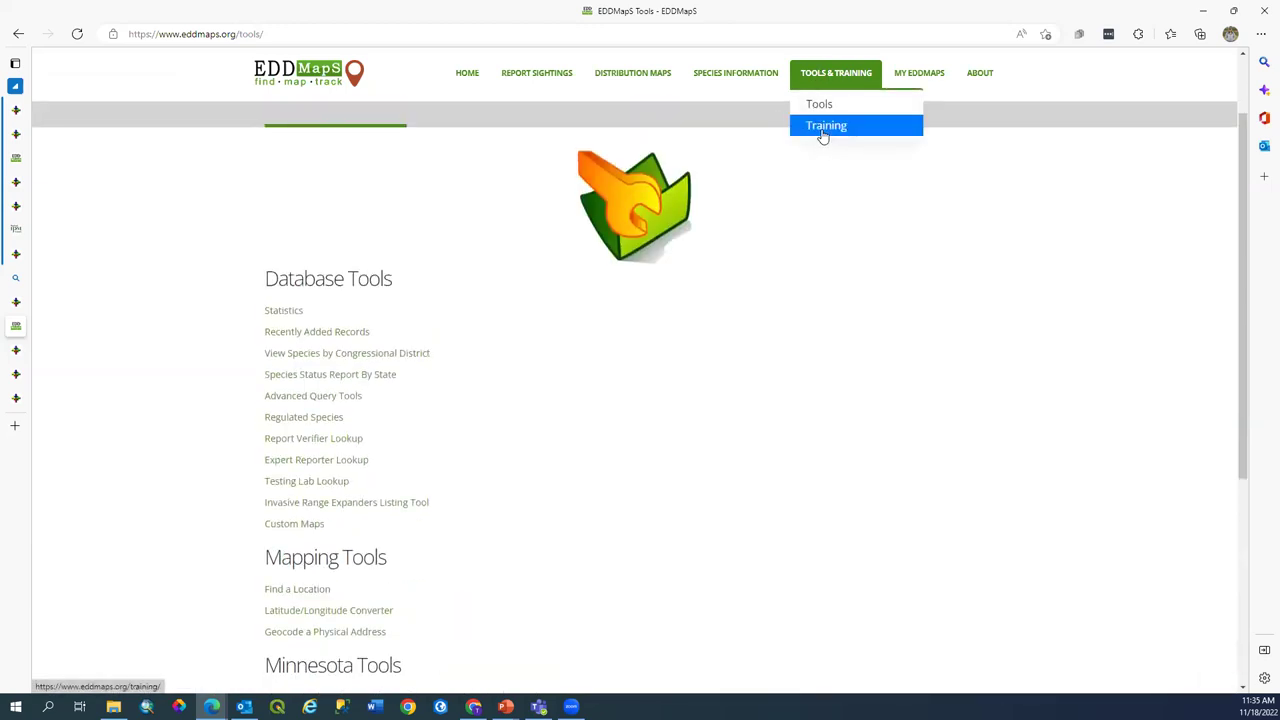
{"action": "left_click", "coordinate": [824, 127]}
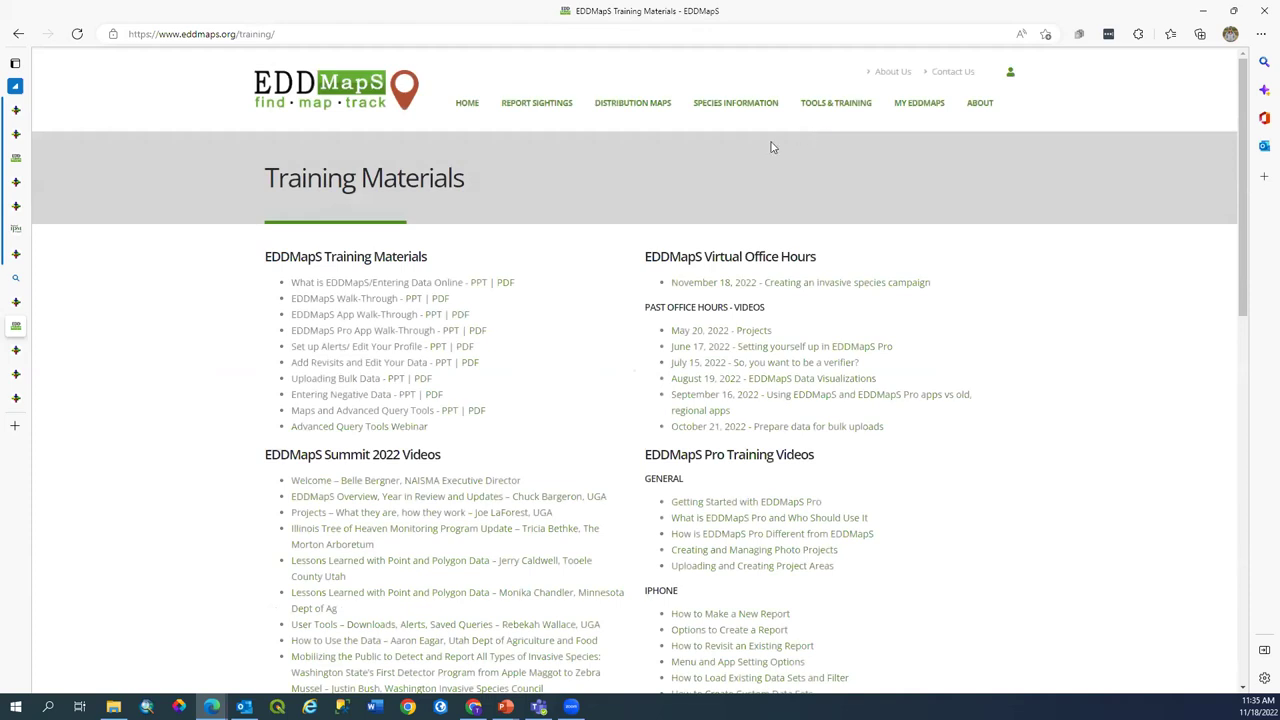
{"action": "scroll", "coordinate": [597, 307], "scroll_direction": "down", "scroll_amount": 1}
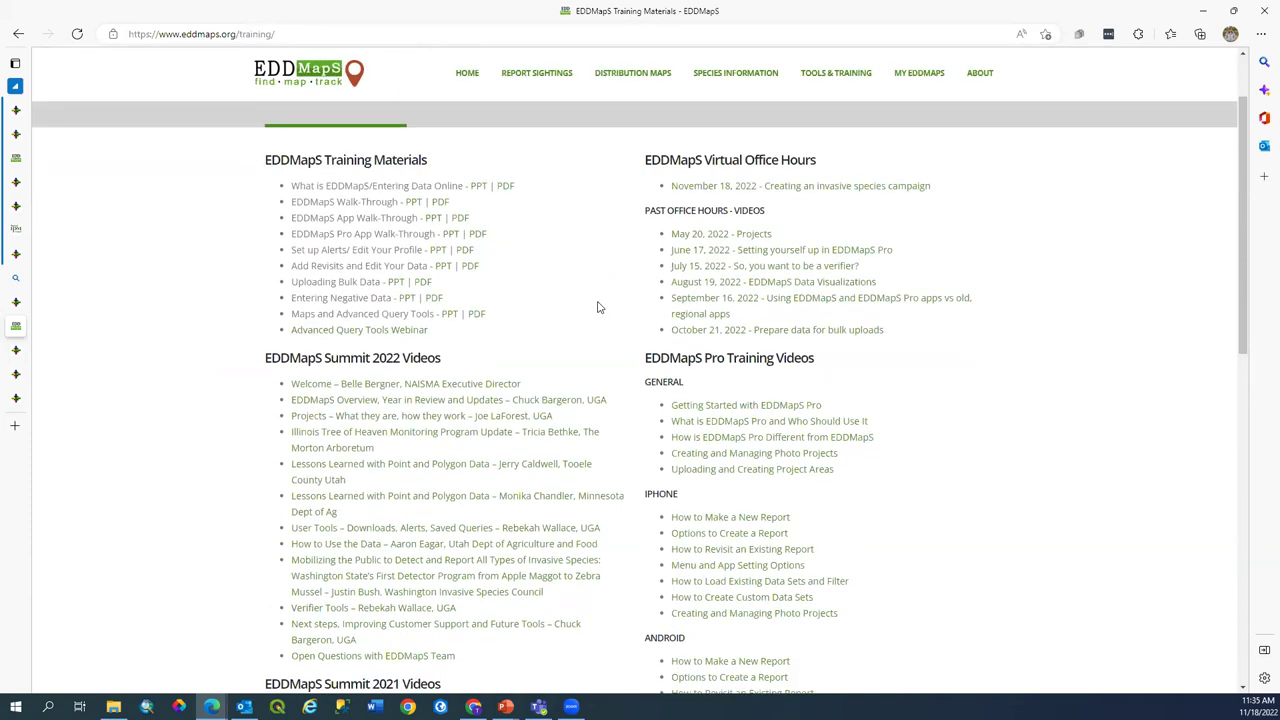
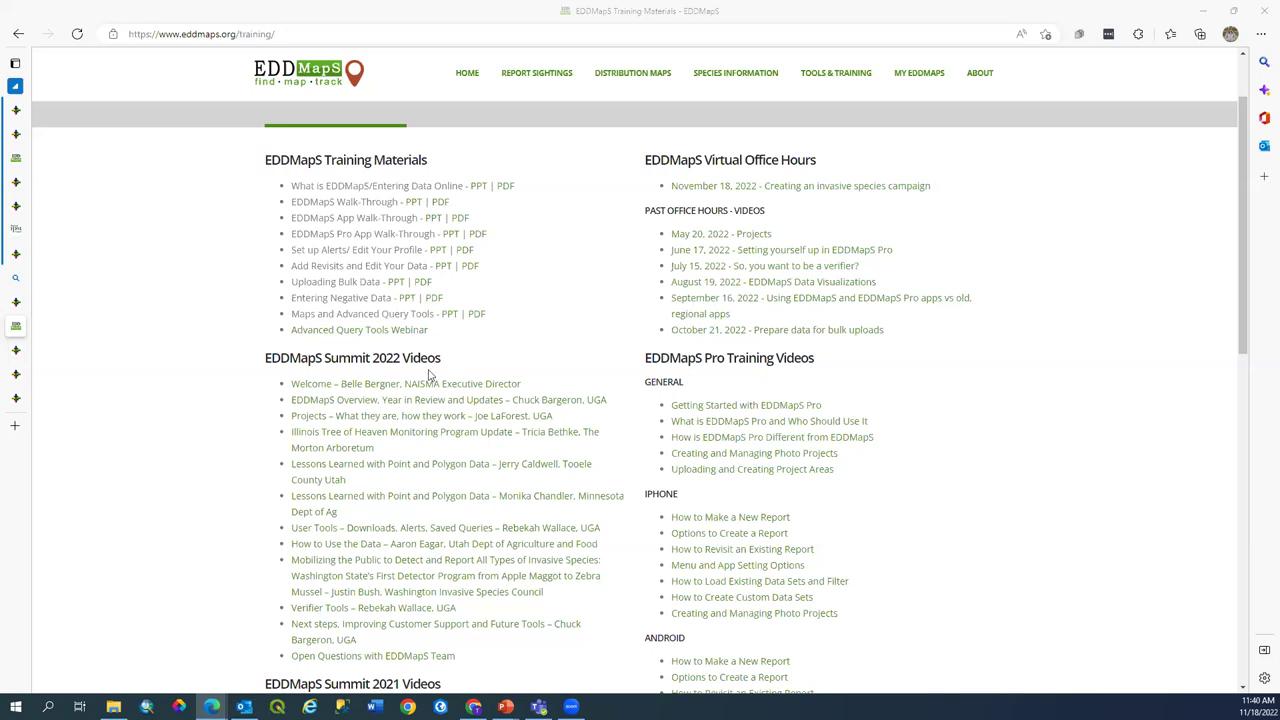
Return to Bing's 'bugwood images' results and open the Bugwood Image Database System site
{"action": "left_click", "coordinate": [12, 282]}
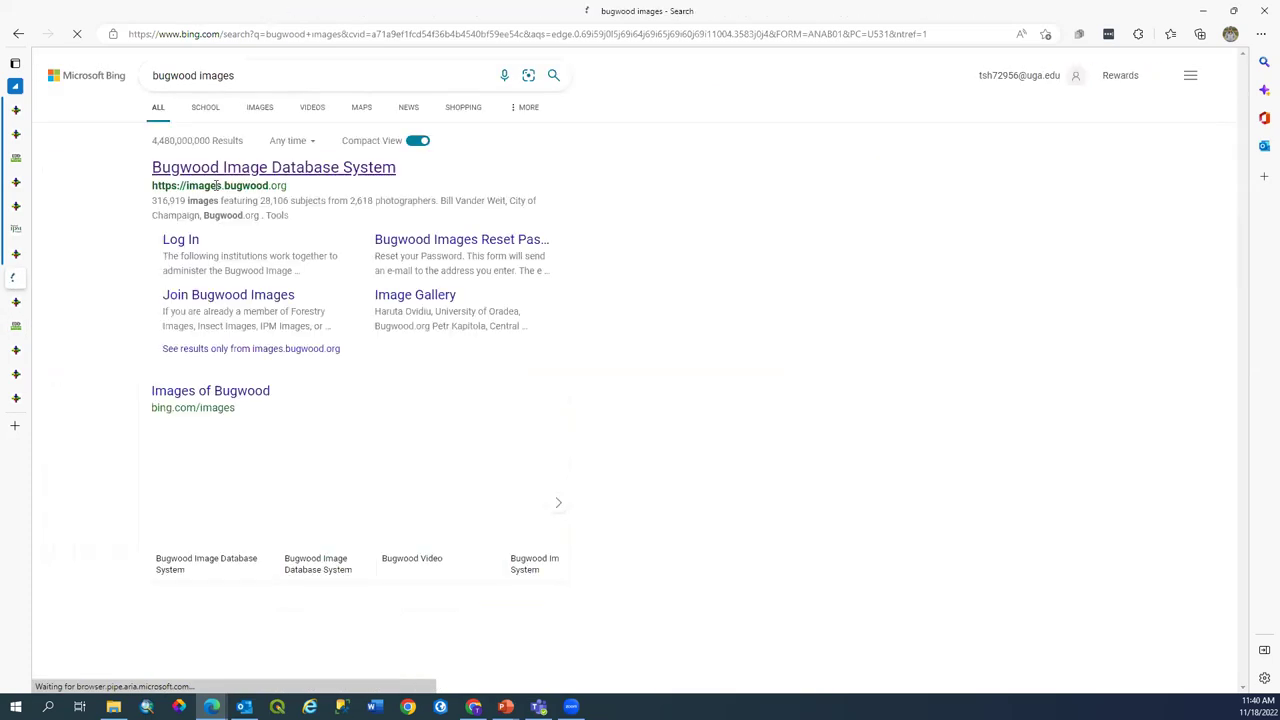
{"action": "left_click", "coordinate": [225, 168]}
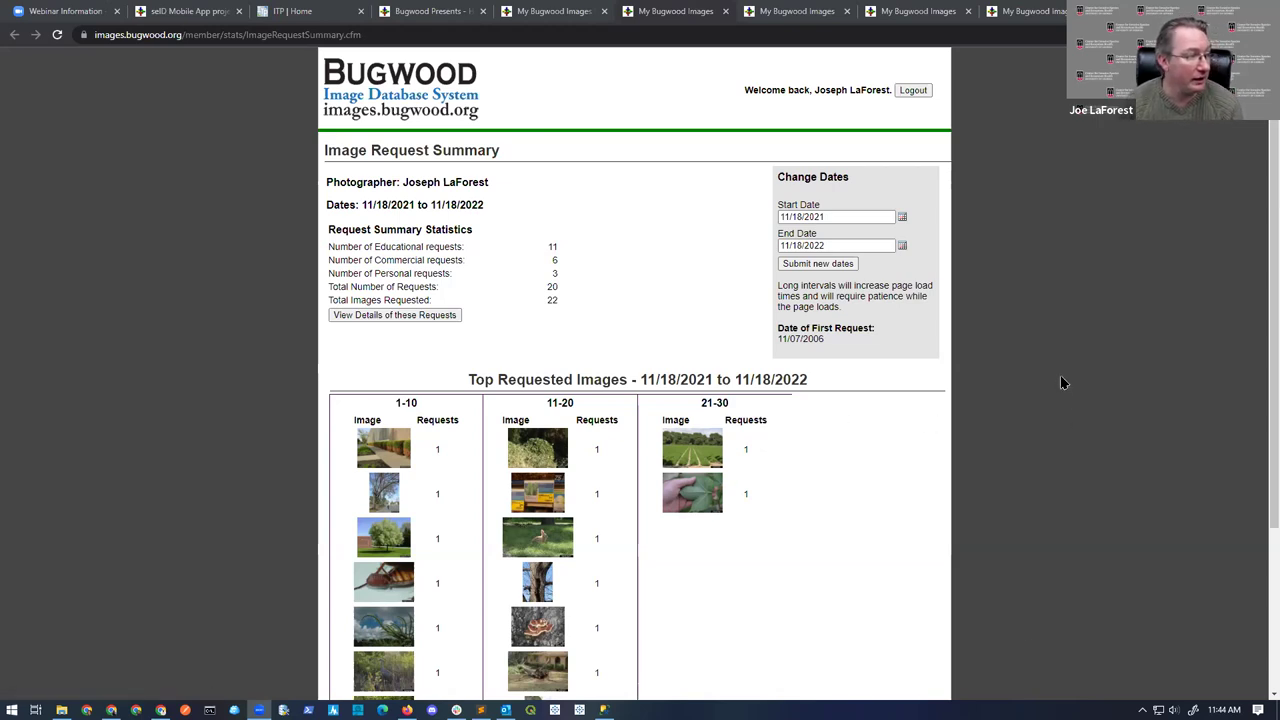
{"action": "scroll", "coordinate": [1063, 383], "scroll_direction": "down", "scroll_amount": 2}
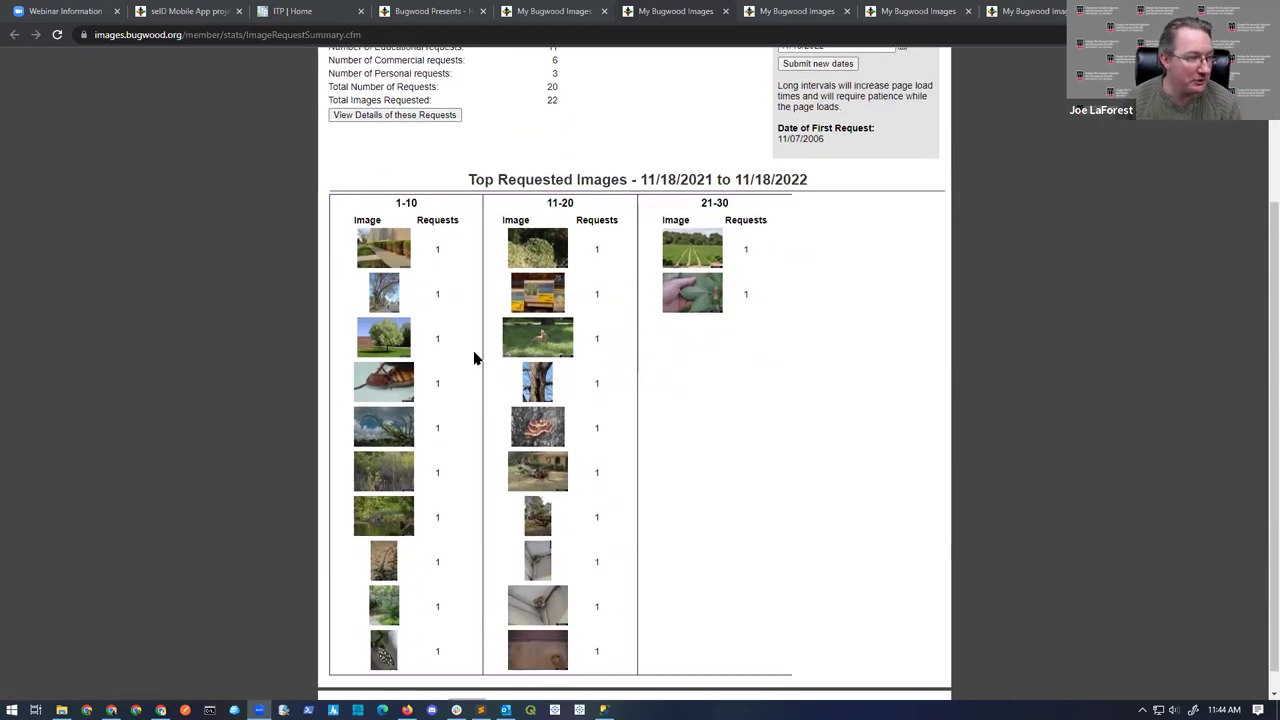
{"action": "scroll", "coordinate": [725, 305], "scroll_direction": "up", "scroll_amount": 2}
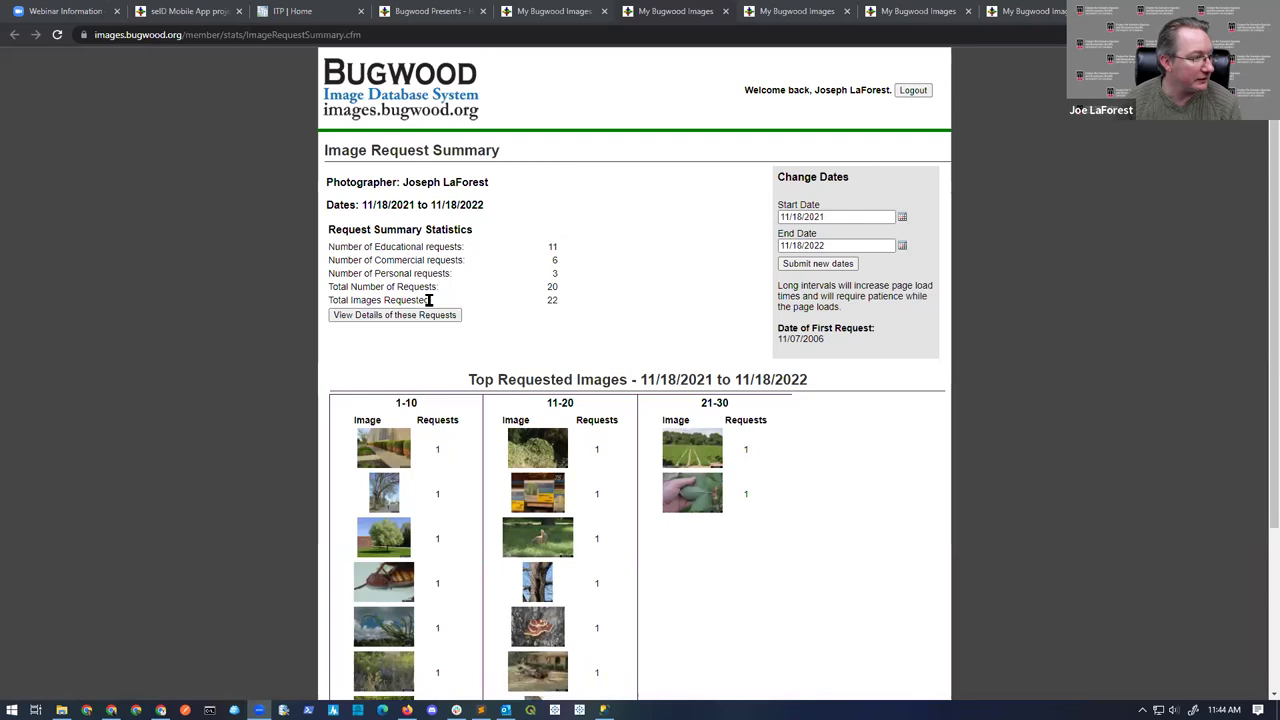
{"action": "double_click", "coordinate": [552, 300]}
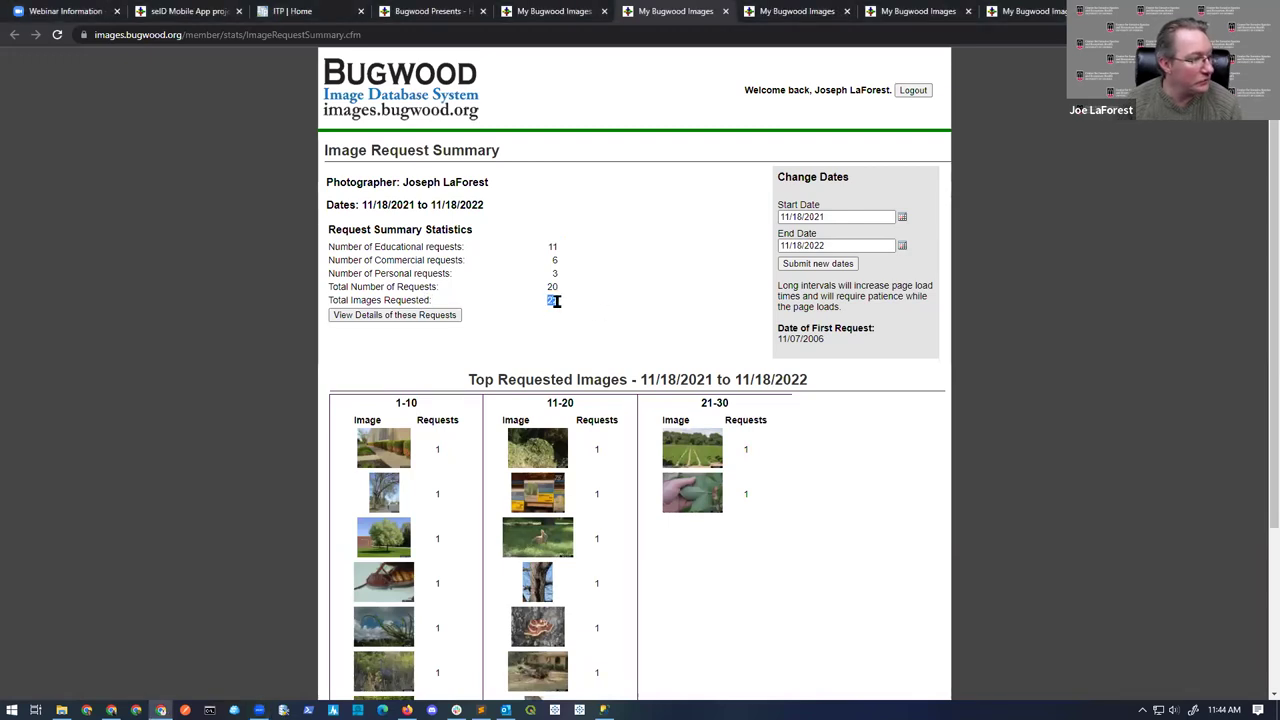
{"action": "left_click", "coordinate": [557, 292]}
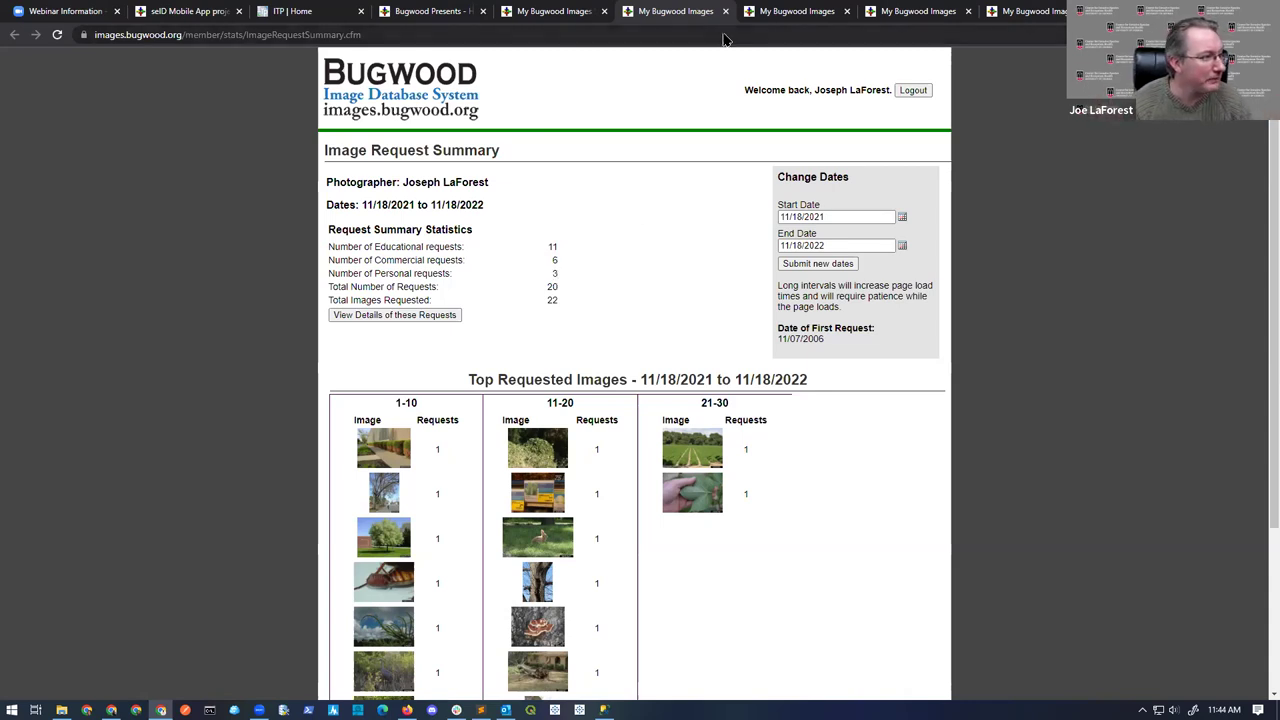
Open the detailed image request list and highlight 'State of Idaho' in the 9/13/2022 comment
{"action": "left_click", "coordinate": [855, 85]}
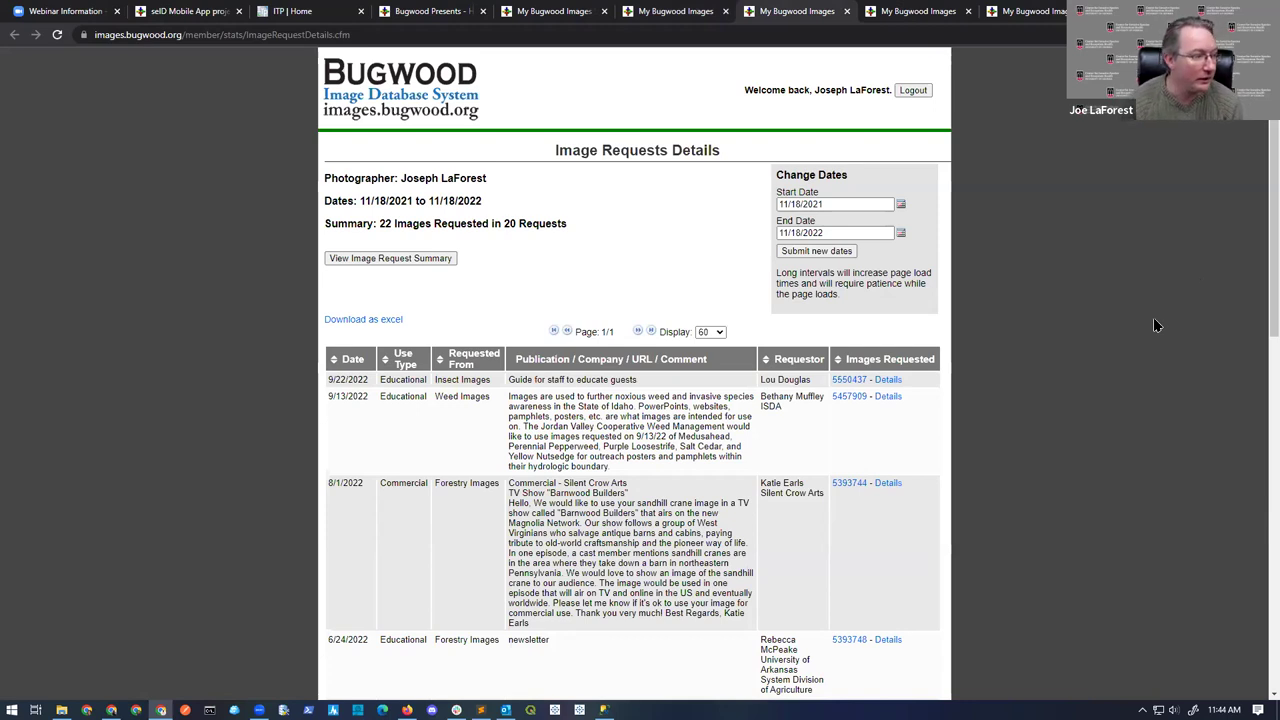
{"action": "left_click_drag", "start_coordinate": [576, 406], "coordinate": [636, 407]}
{"action": "left_click", "coordinate": [636, 437]}
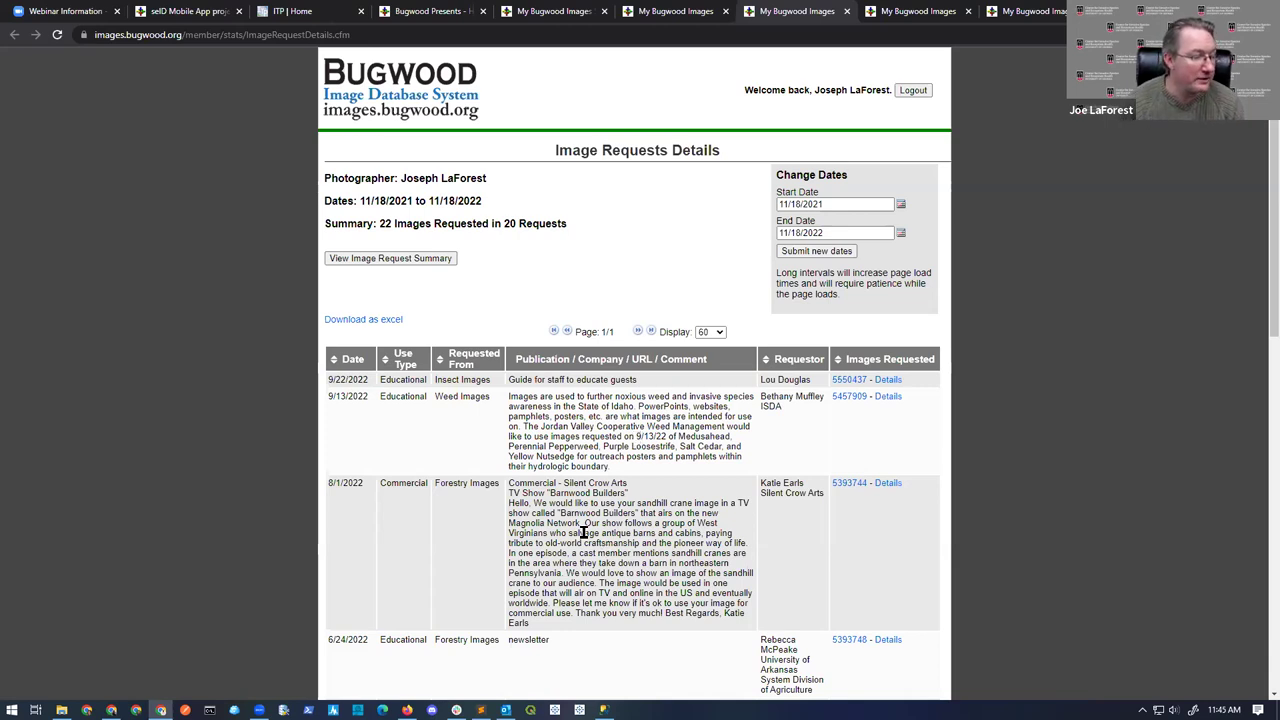
Scroll through the request list, then bring up the Image views summary (6,398 total views)
{"action": "scroll", "coordinate": [584, 532], "scroll_direction": "down", "scroll_amount": 5}
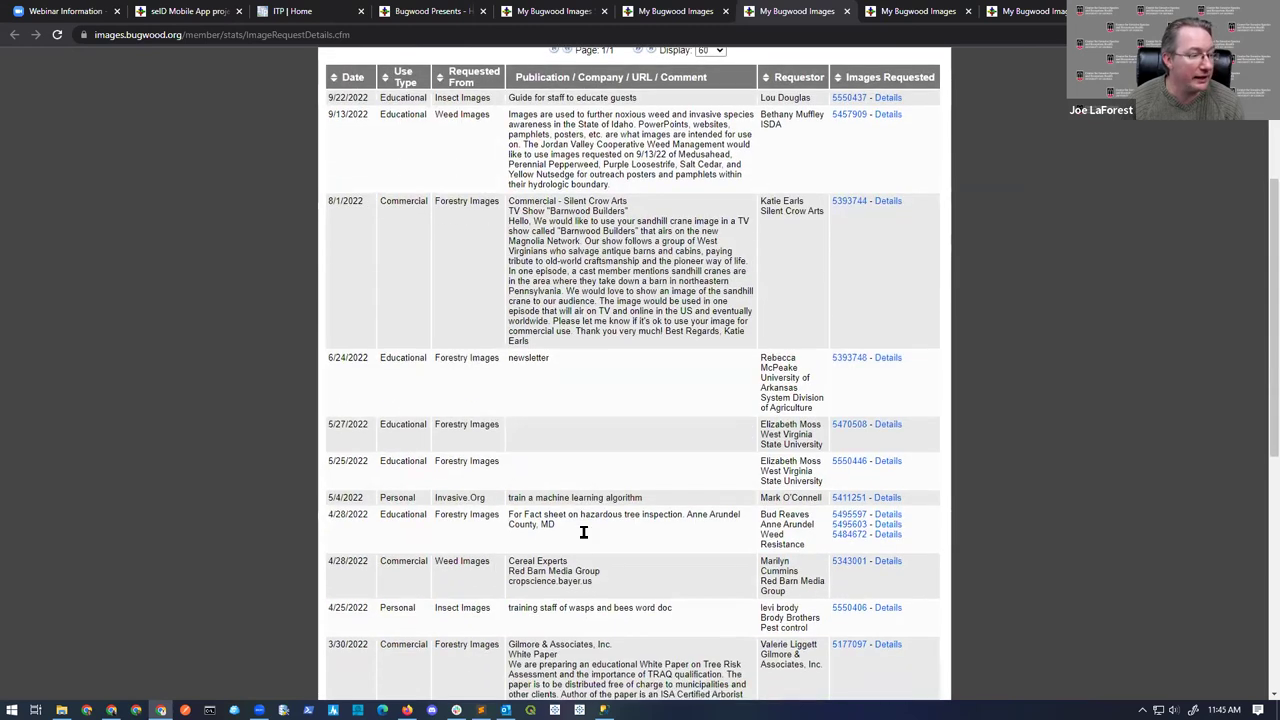
{"action": "scroll", "coordinate": [584, 532], "scroll_direction": "down", "scroll_amount": 1}
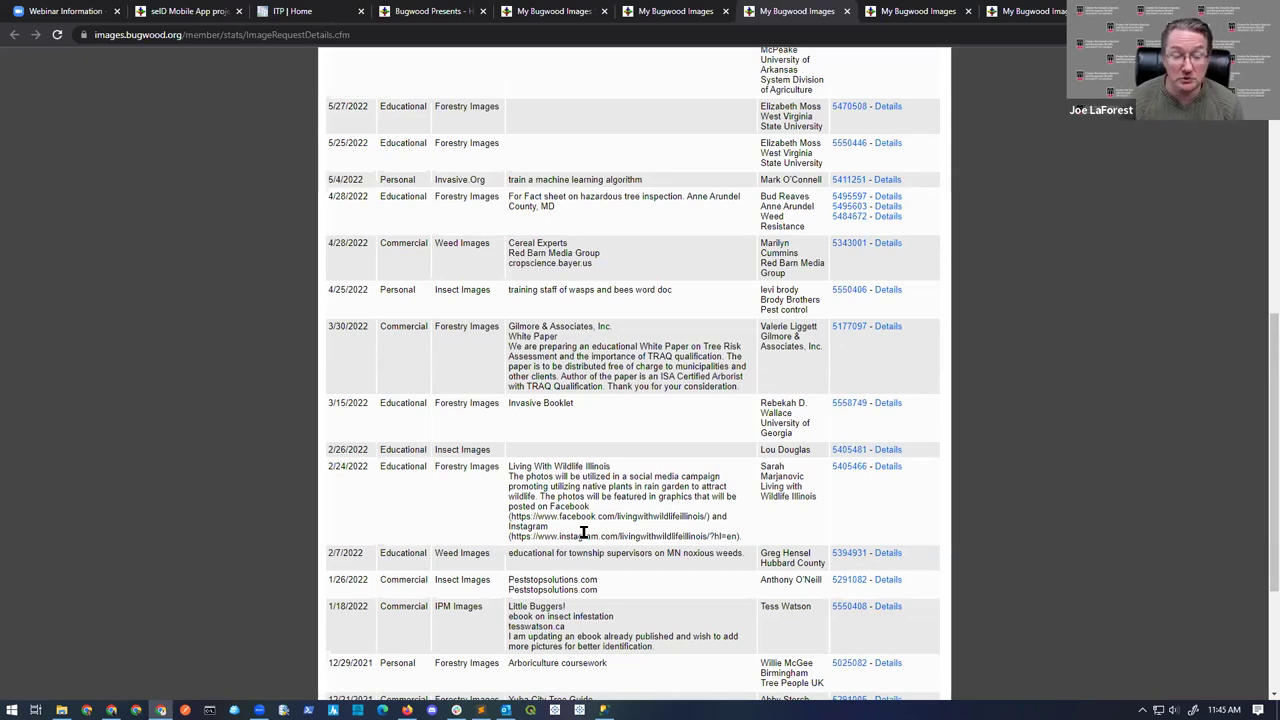
{"action": "scroll", "coordinate": [565, 530], "scroll_direction": "down", "scroll_amount": 1}
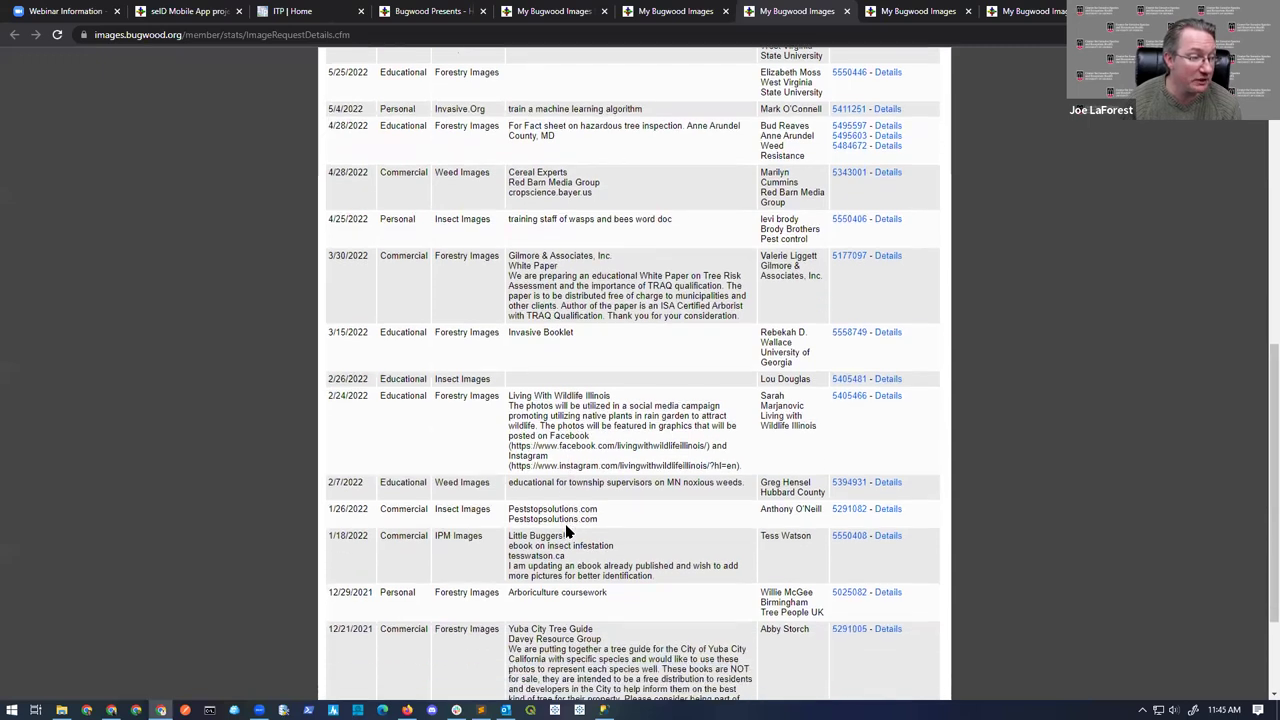
{"action": "scroll", "coordinate": [565, 527], "scroll_direction": "up", "scroll_amount": 4}
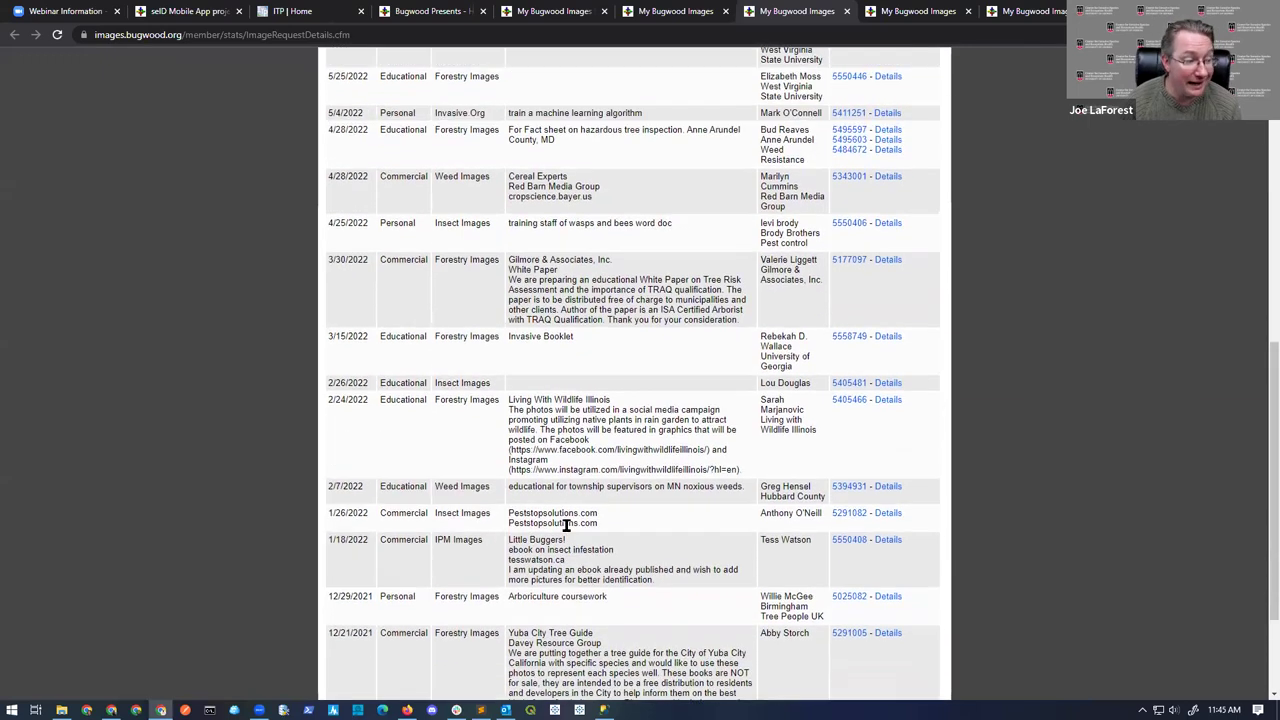
{"action": "scroll", "coordinate": [565, 531], "scroll_direction": "up", "scroll_amount": 1}
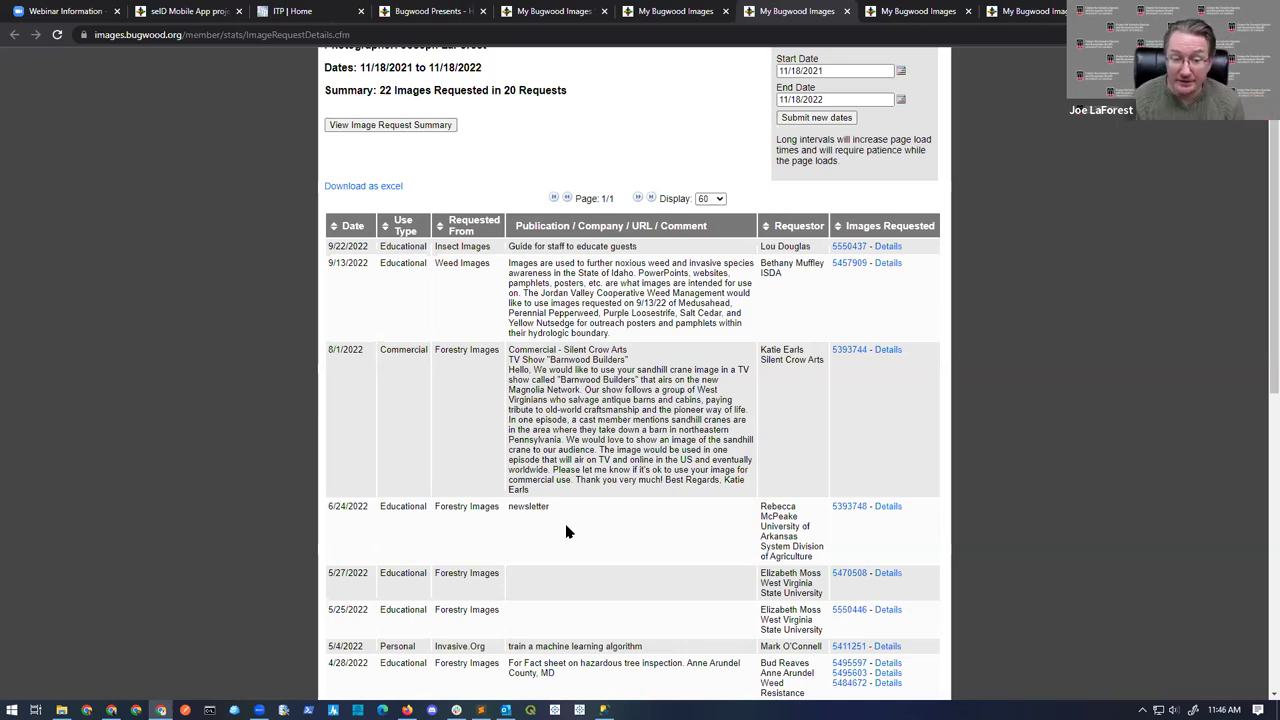
{"action": "scroll", "coordinate": [700, 570], "scroll_direction": "down", "scroll_amount": 1}
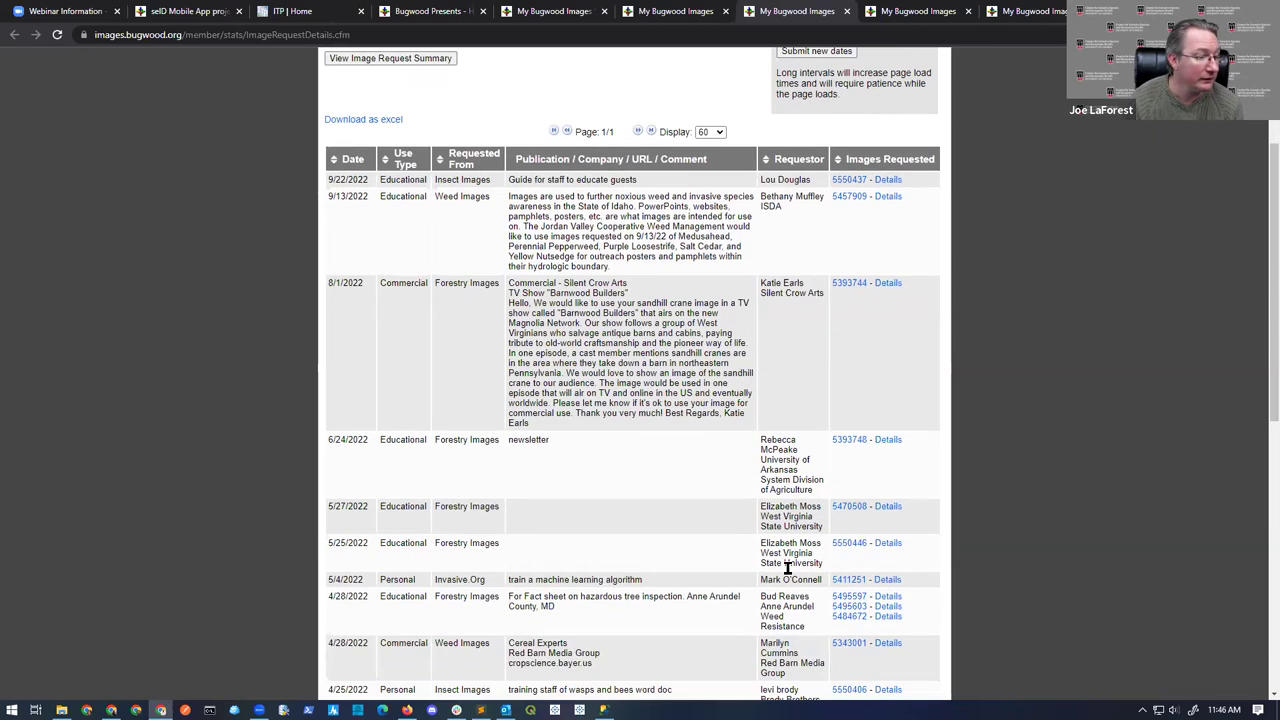
{"action": "mouse_move", "coordinate": [848, 600]}
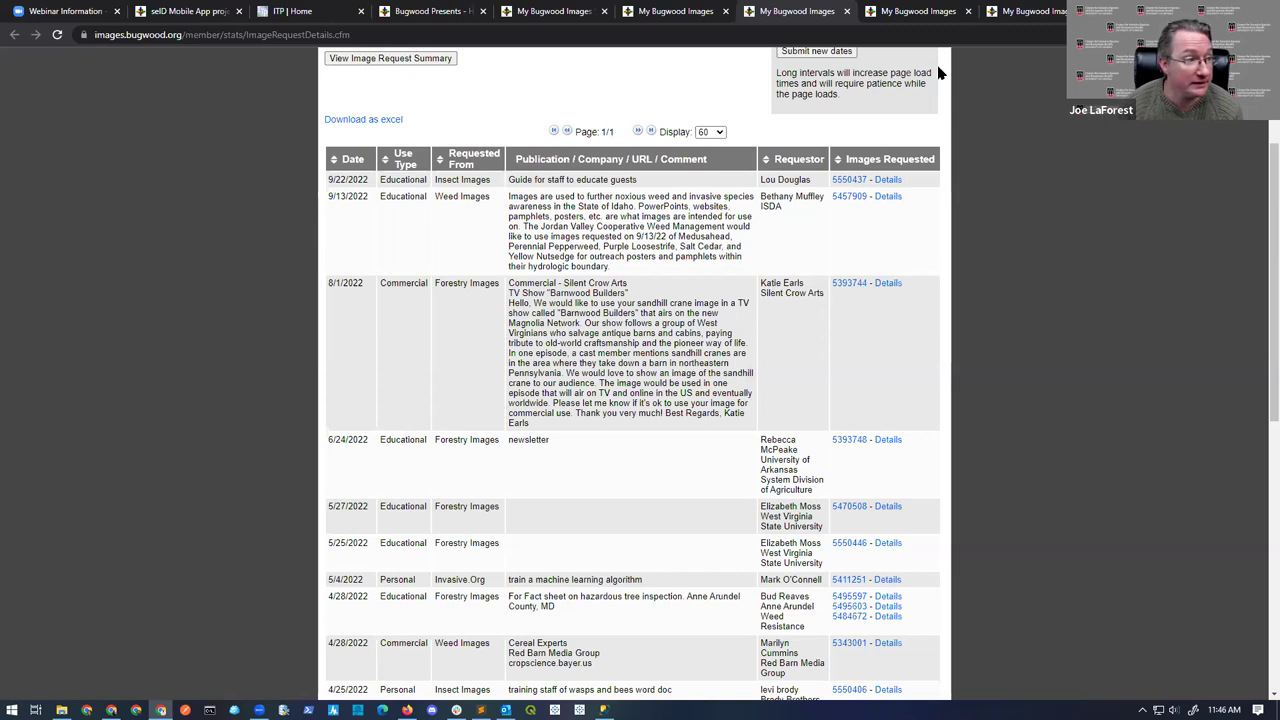
{"action": "left_click", "coordinate": [924, 18]}
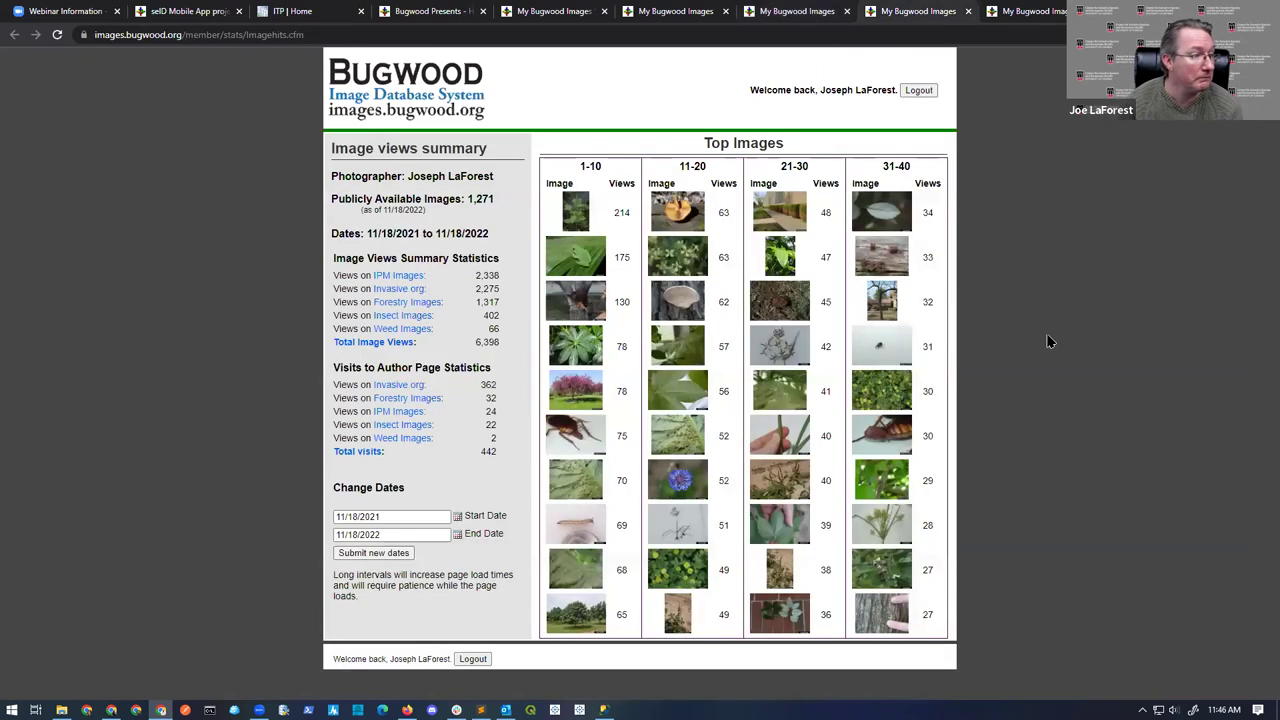
Inspect the #1 most-viewed image's details, then show the Image Direct Downloads summary (395 downloads)
{"action": "left_click", "coordinate": [576, 220]}
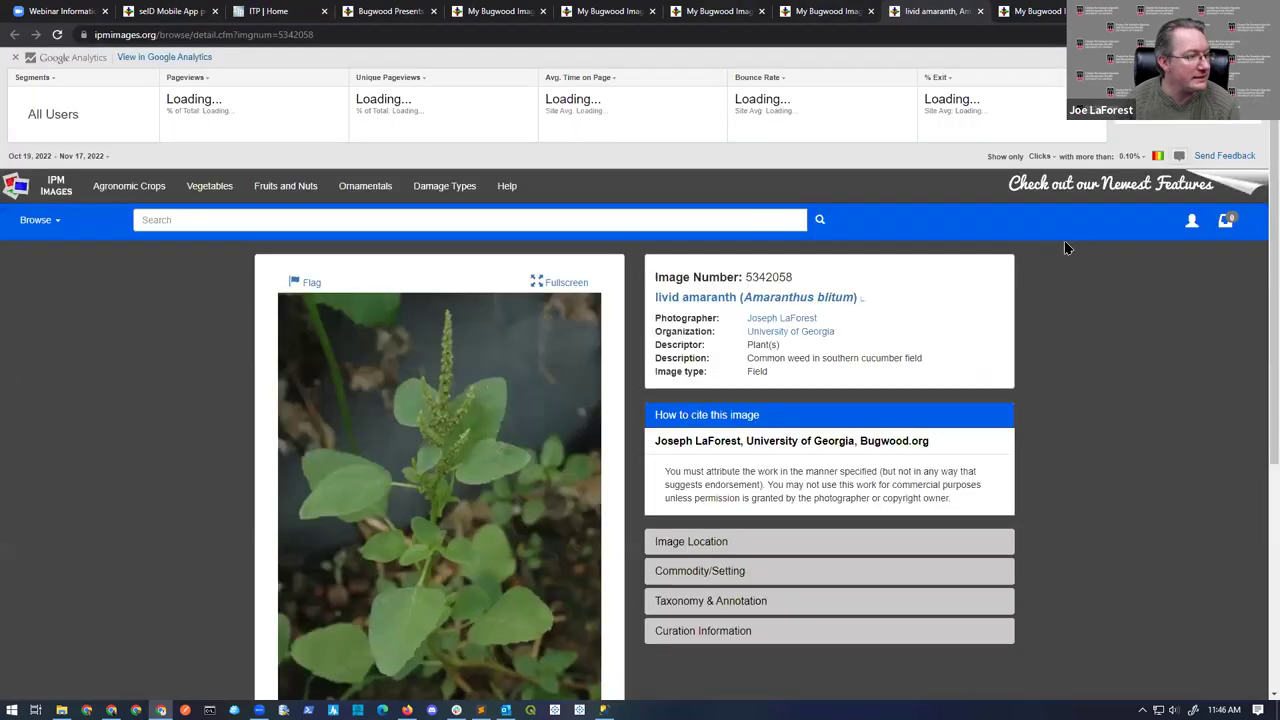
{"action": "scroll", "coordinate": [585, 446], "scroll_direction": "down", "scroll_amount": 1}
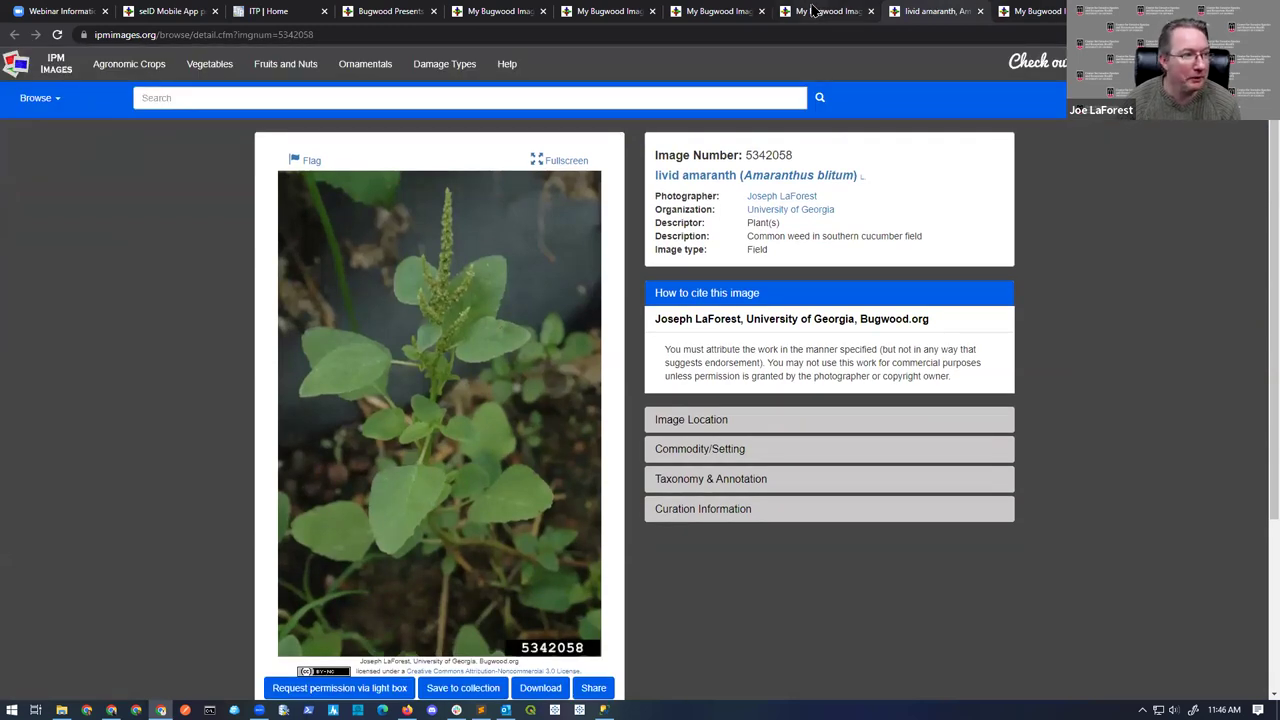
{"action": "left_click", "coordinate": [814, 10]}
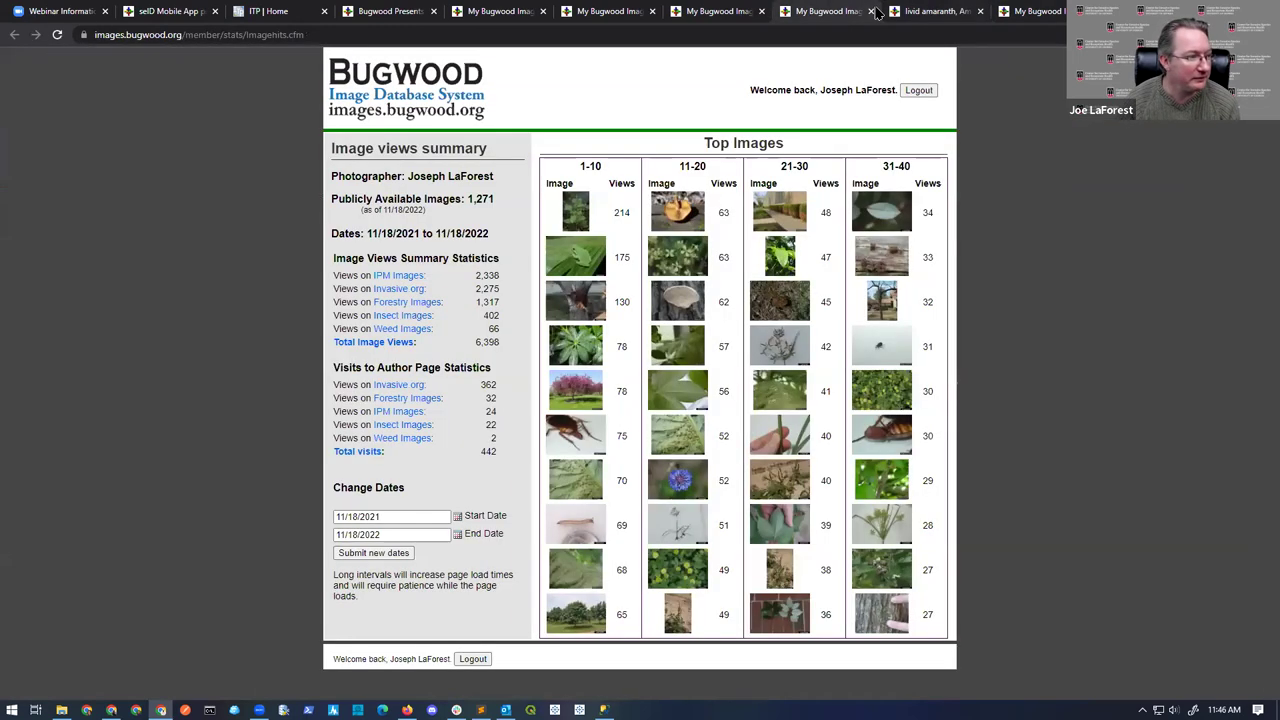
{"action": "left_click", "coordinate": [1030, 11]}
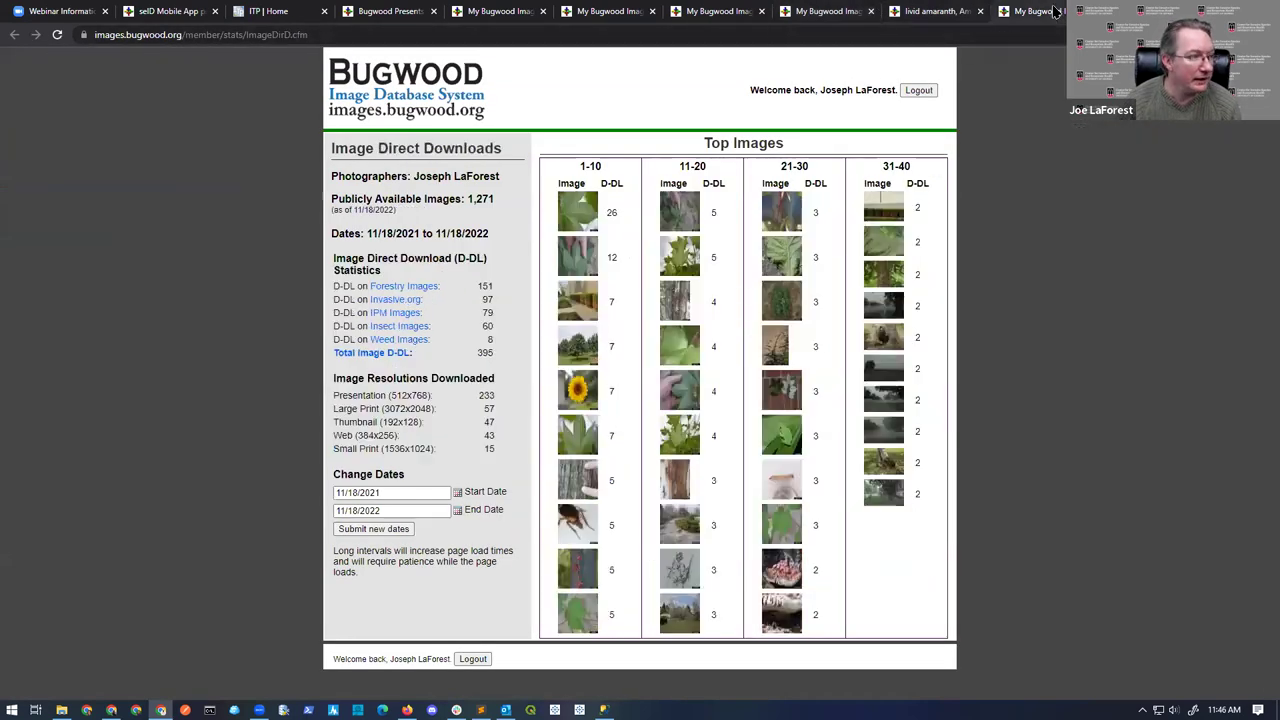
View the top-downloaded silverleaf whitefly image, then return to the Bugwood home page
{"action": "left_click", "coordinate": [577, 225]}
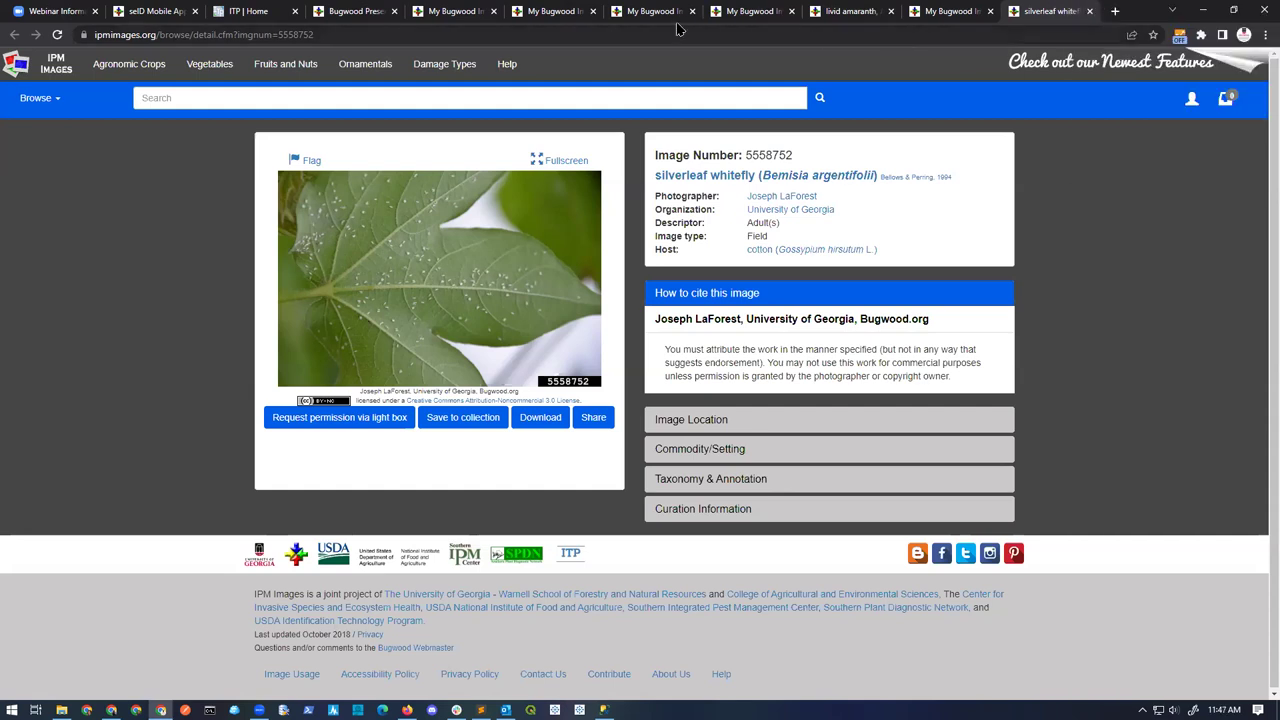
{"action": "left_click", "coordinate": [455, 13]}
{"action": "left_click", "coordinate": [404, 90]}
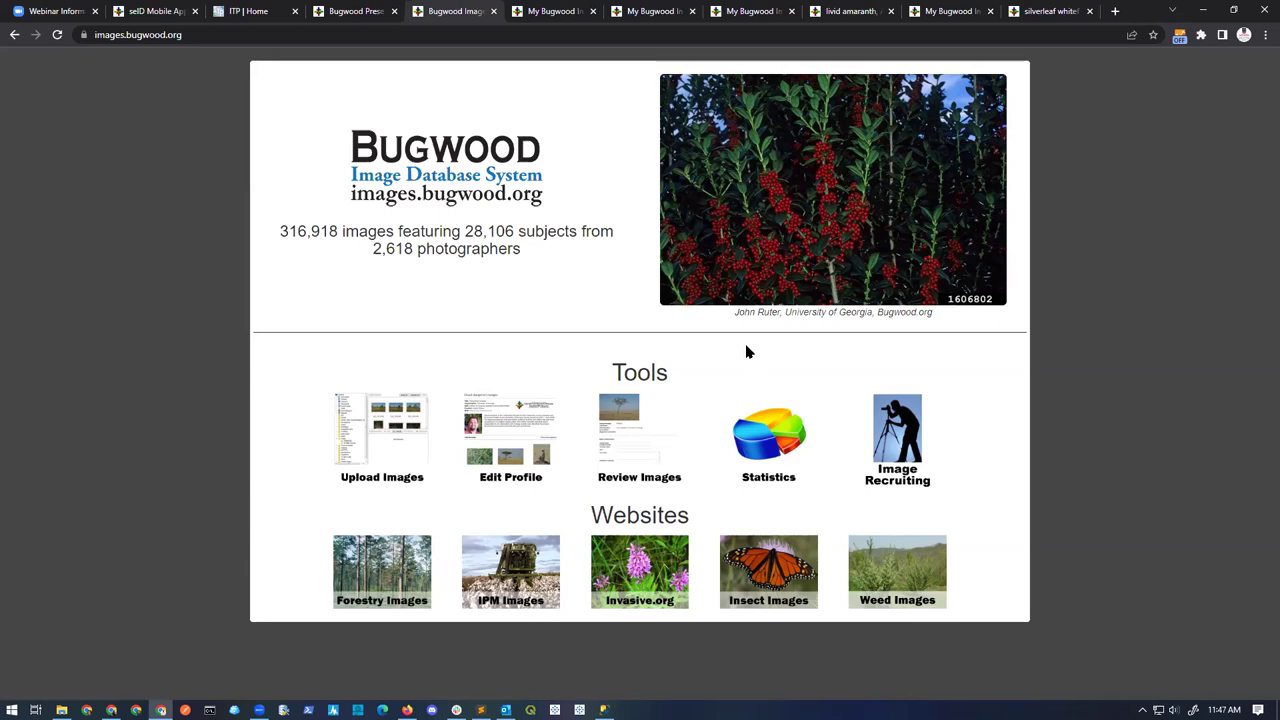
Go to the IPM Images login page and fill in the saved account e-mail
{"action": "left_click", "coordinate": [505, 578]}
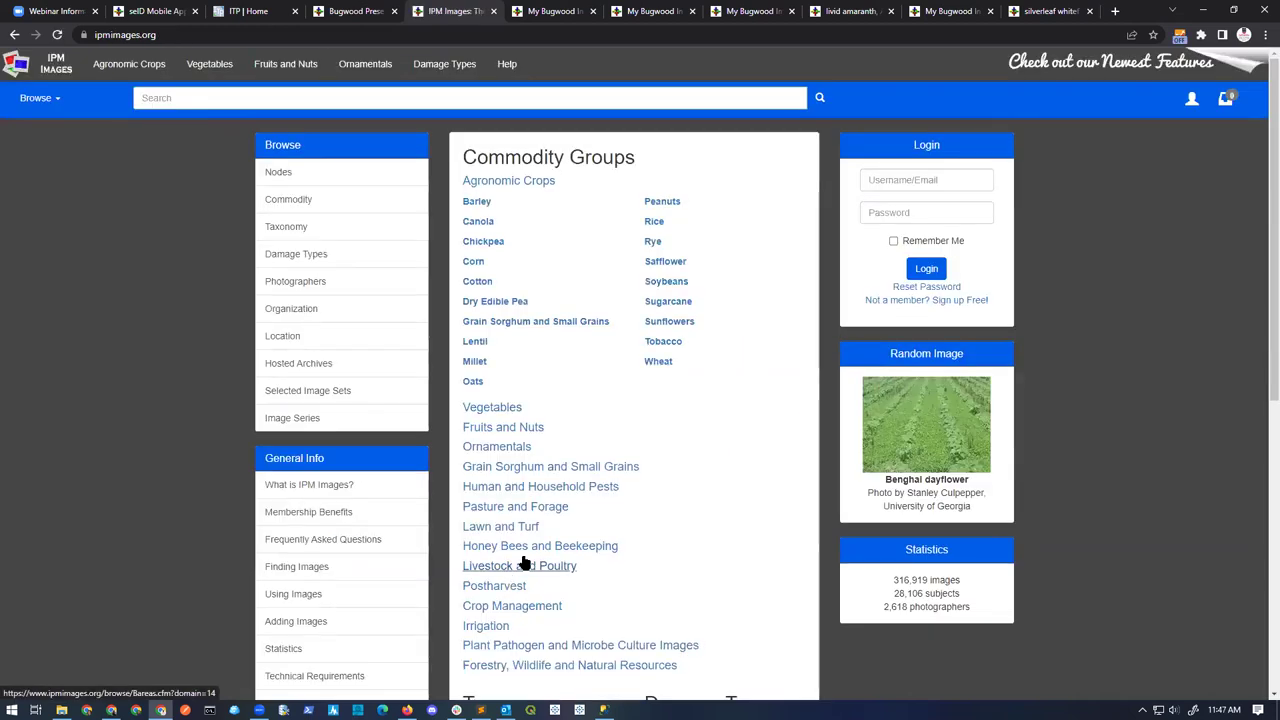
{"action": "left_click", "coordinate": [1192, 99]}
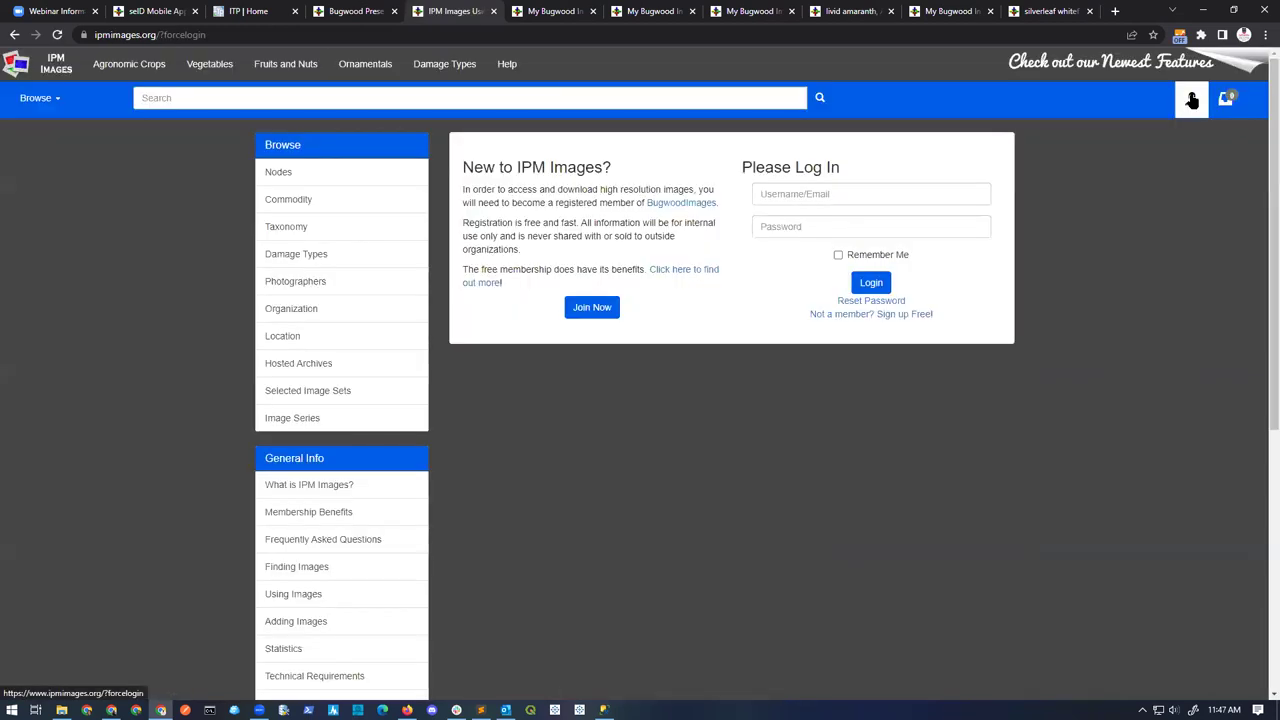
{"action": "left_click", "coordinate": [908, 194]}
{"action": "type", "text": "la"}
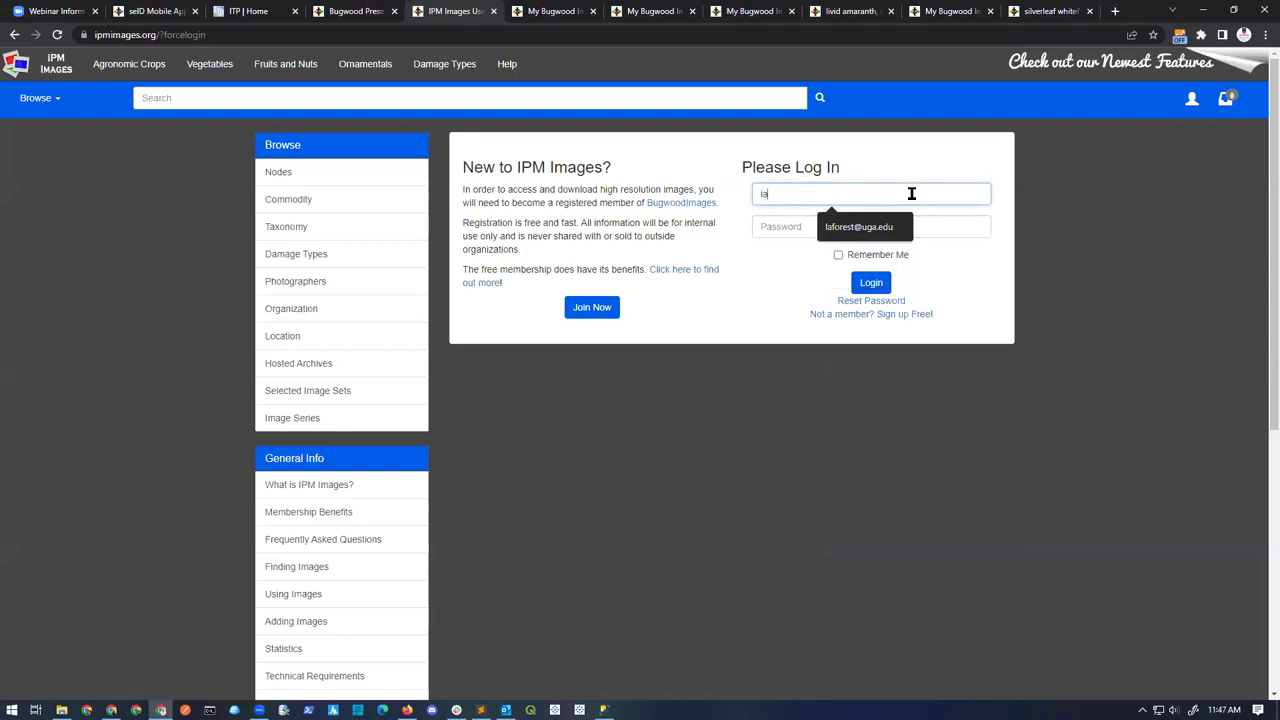
{"action": "type", "text": "fore"}
{"action": "key", "text": "Down"}
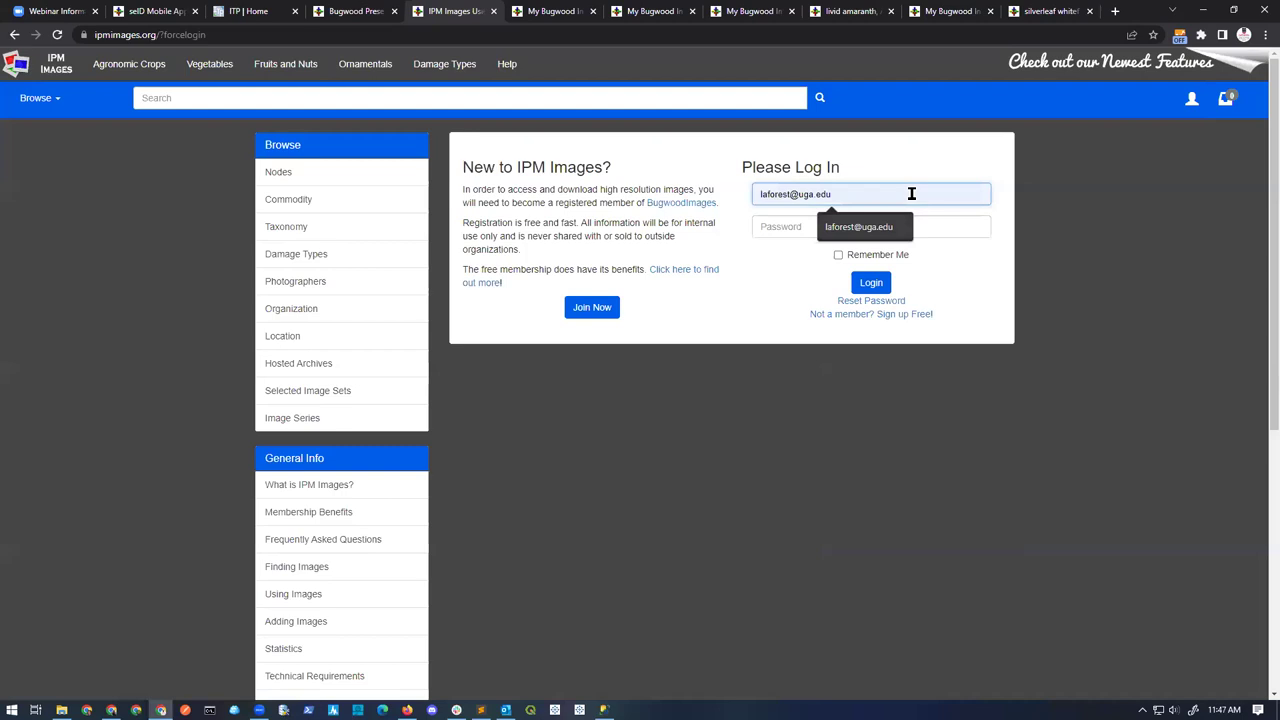
{"action": "left_click", "coordinate": [945, 224]}
{"action": "left_click", "coordinate": [819, 190]}
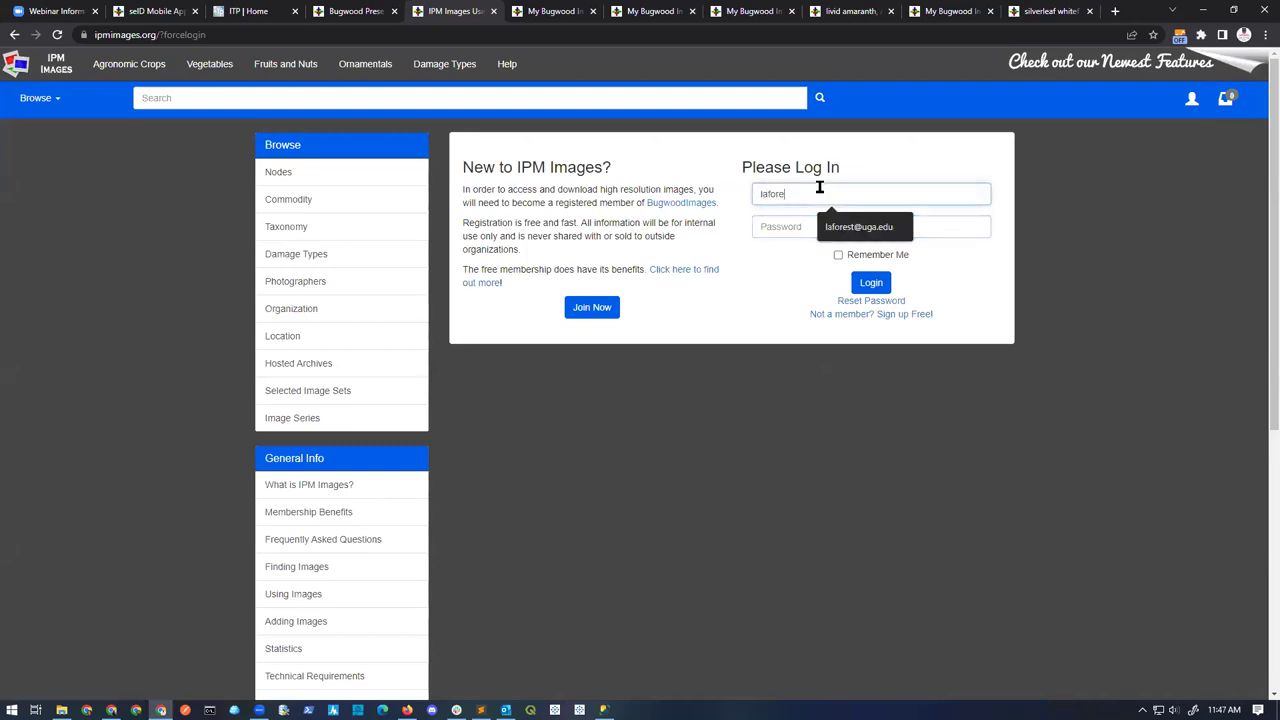
{"action": "left_click", "coordinate": [832, 228]}
Enter the account password, sign in, and decline saving the password
{"action": "left_click", "coordinate": [802, 227]}
{"action": "type", "text": "••••••"}
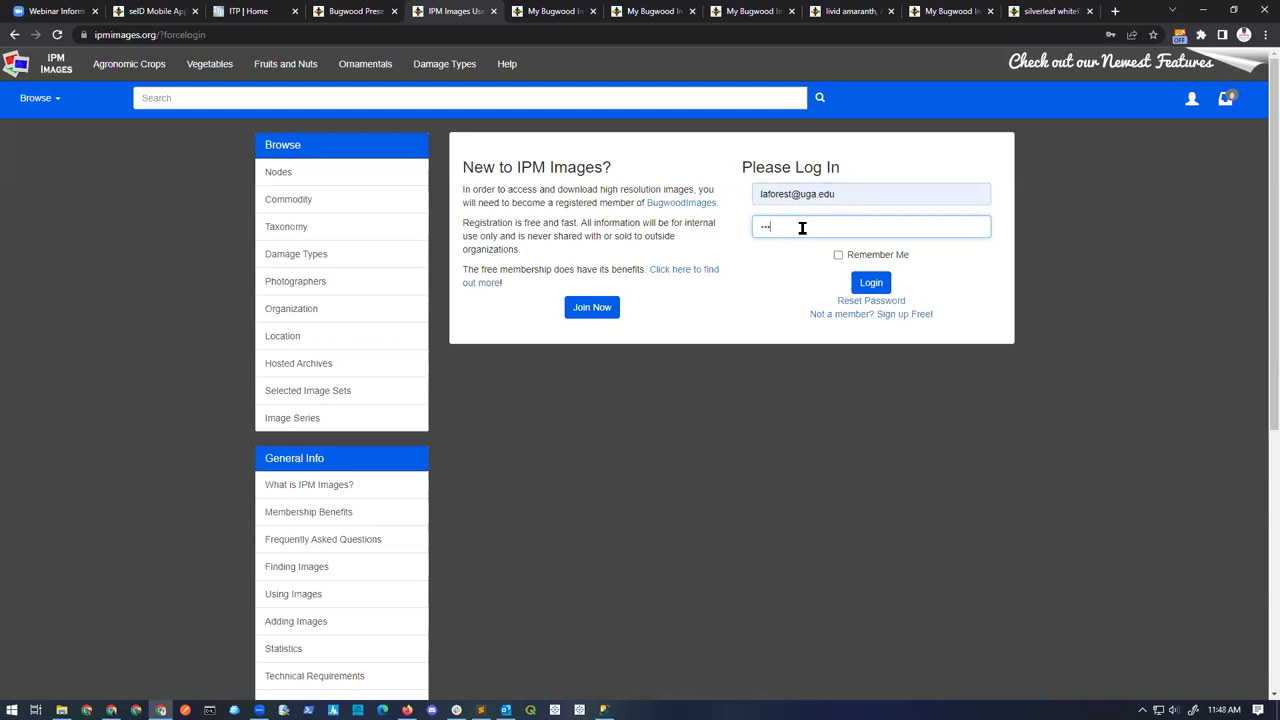
{"action": "type", "text": "••••"}
{"action": "key", "text": "Return"}
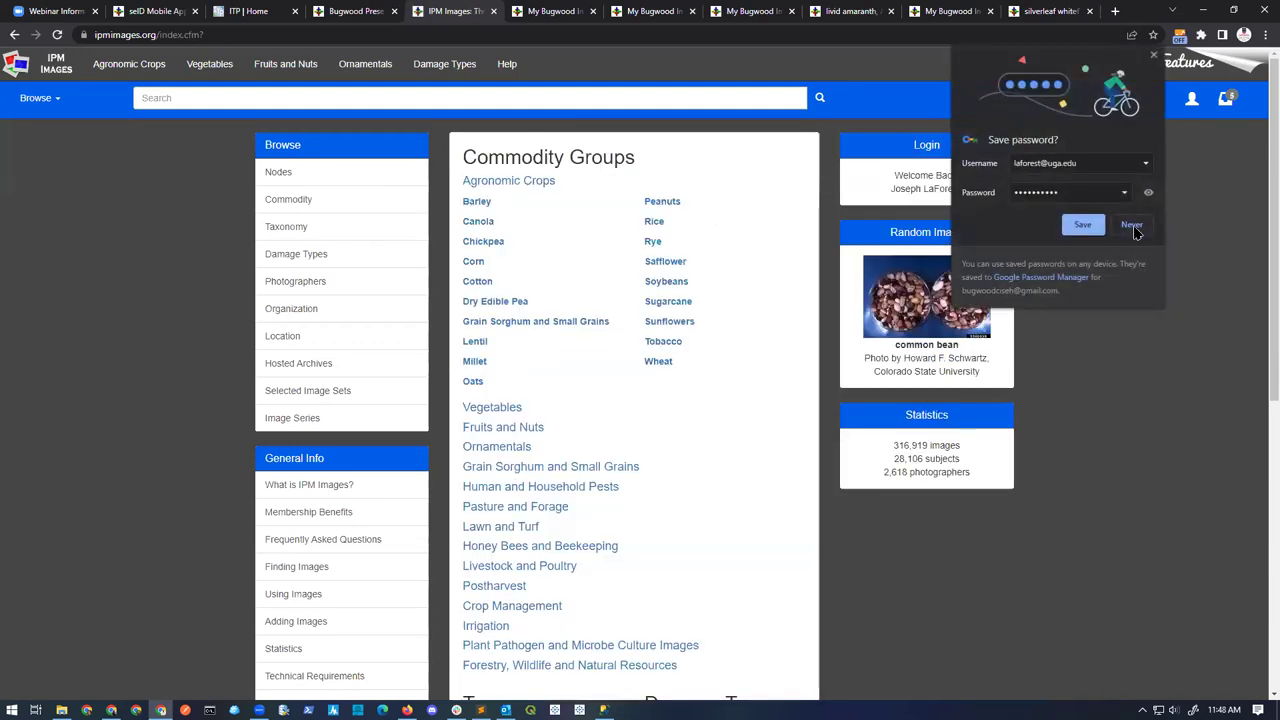
{"action": "left_click", "coordinate": [1135, 226]}
{"action": "left_click", "coordinate": [1192, 98]}
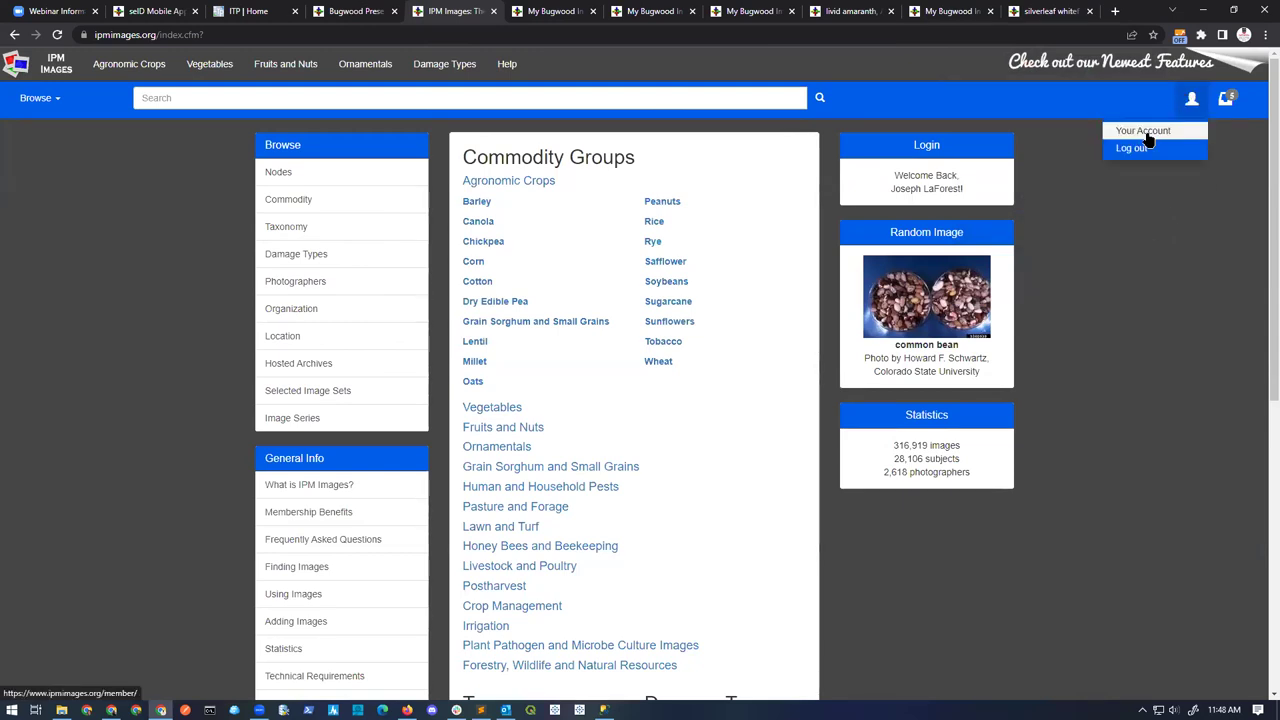
From Your Account, list the member's 49 image use requests made
{"action": "left_click", "coordinate": [1150, 131]}
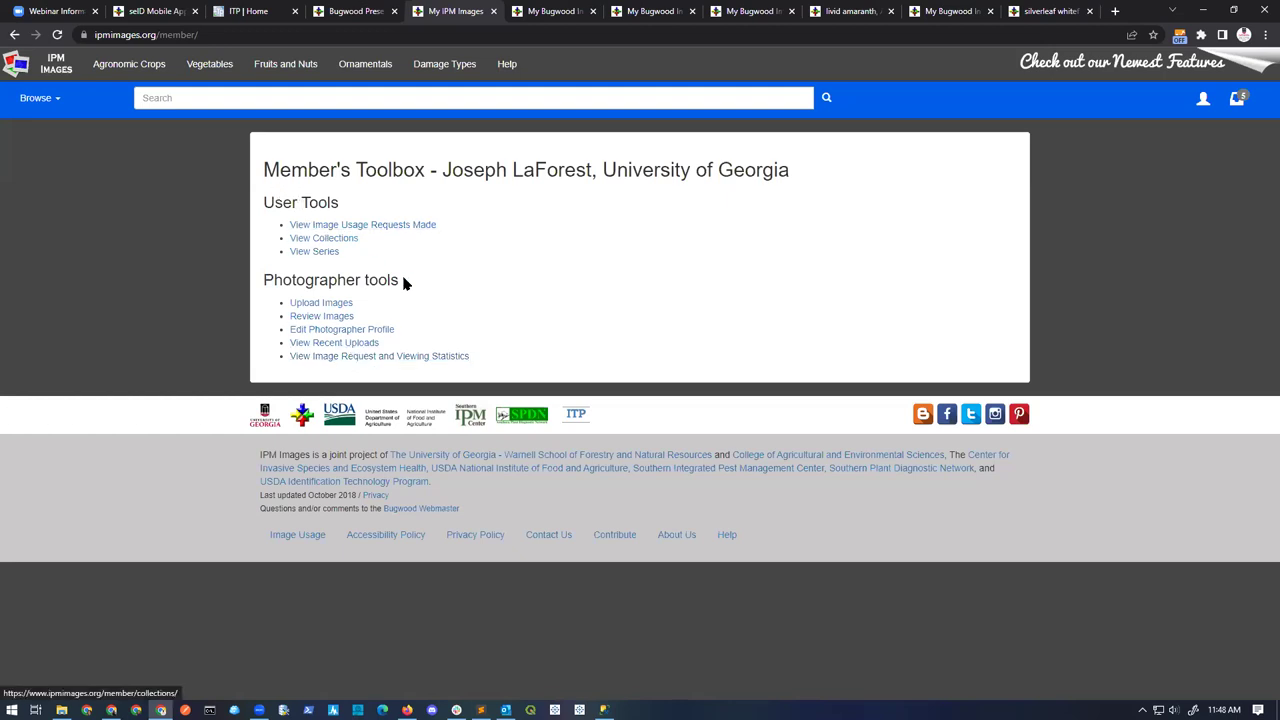
{"action": "left_click", "coordinate": [366, 228]}
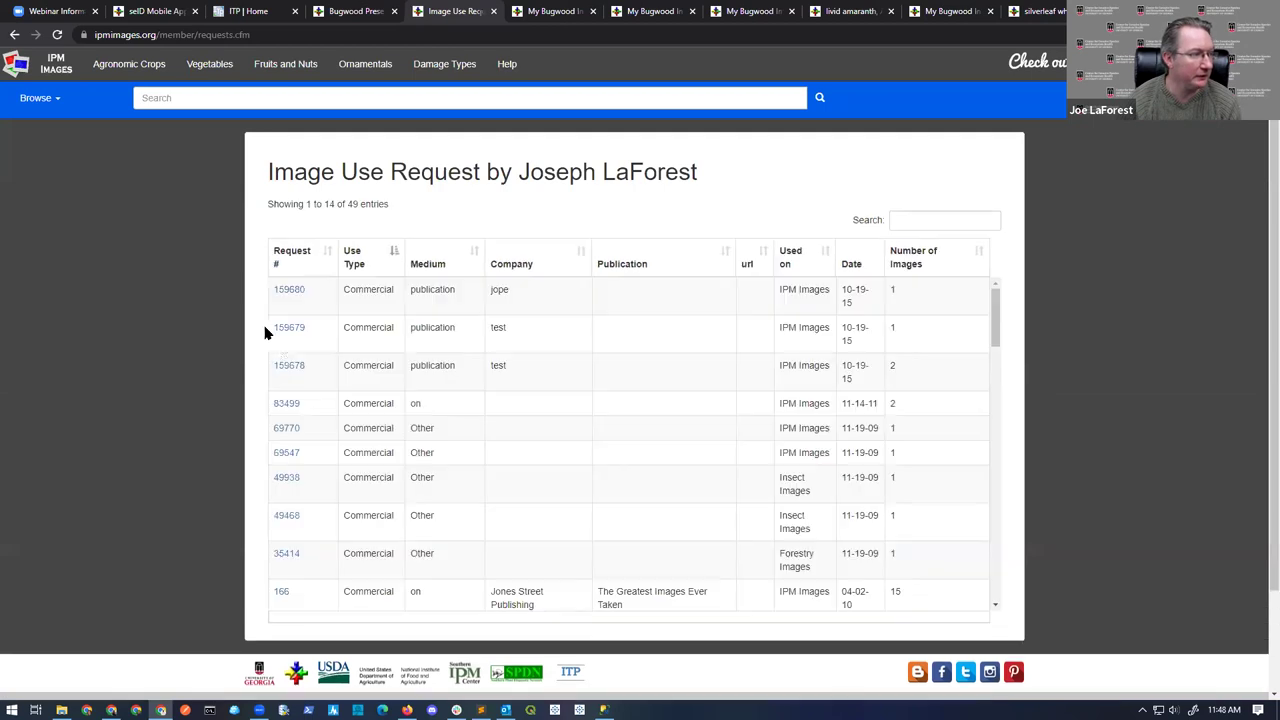
{"action": "scroll", "coordinate": [689, 416], "scroll_direction": "down", "scroll_amount": 3}
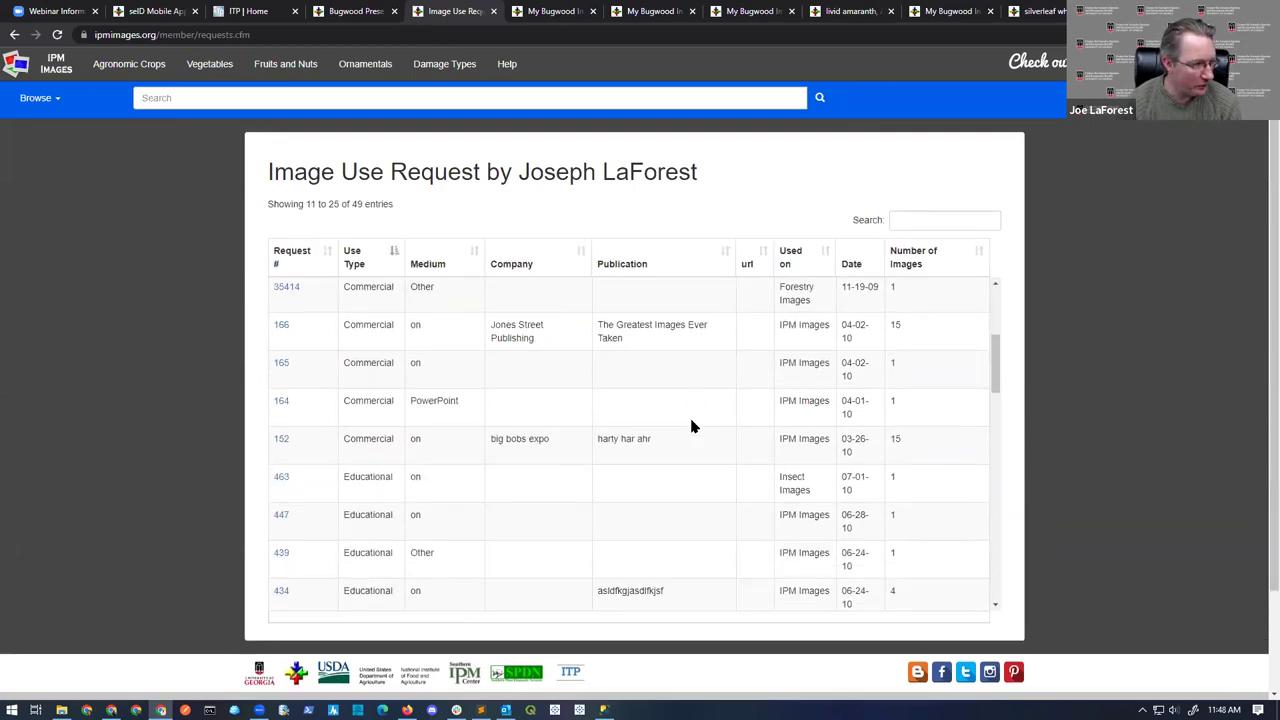
Open request 166 and review the approval status of its 15 images
{"action": "left_click", "coordinate": [281, 327]}
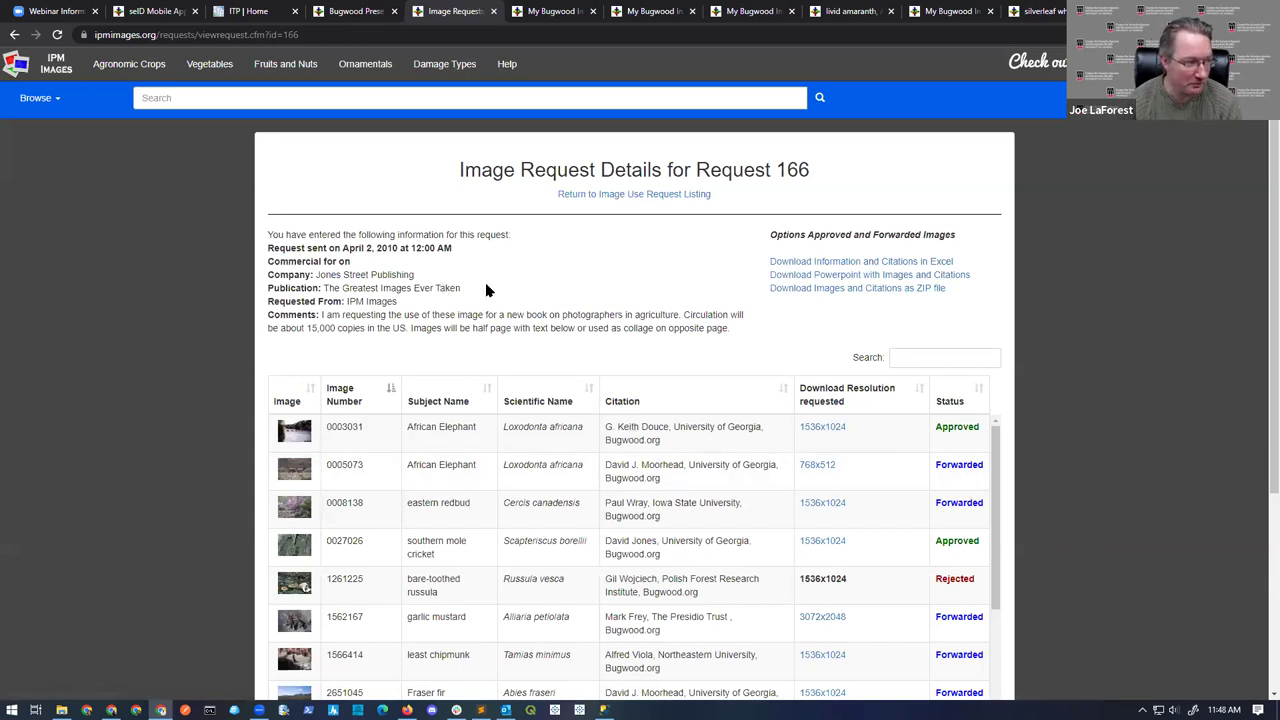
{"action": "scroll", "coordinate": [1029, 425], "scroll_direction": "down", "scroll_amount": 2}
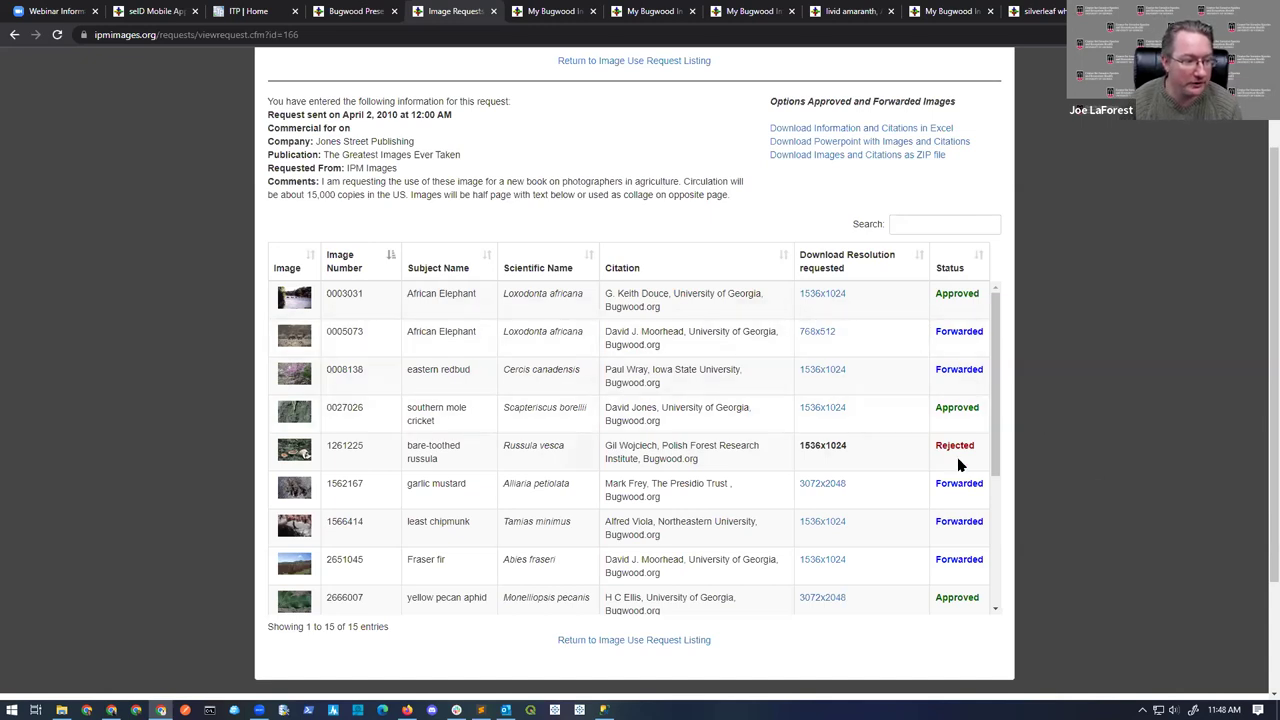
{"action": "mouse_move", "coordinate": [958, 445]}
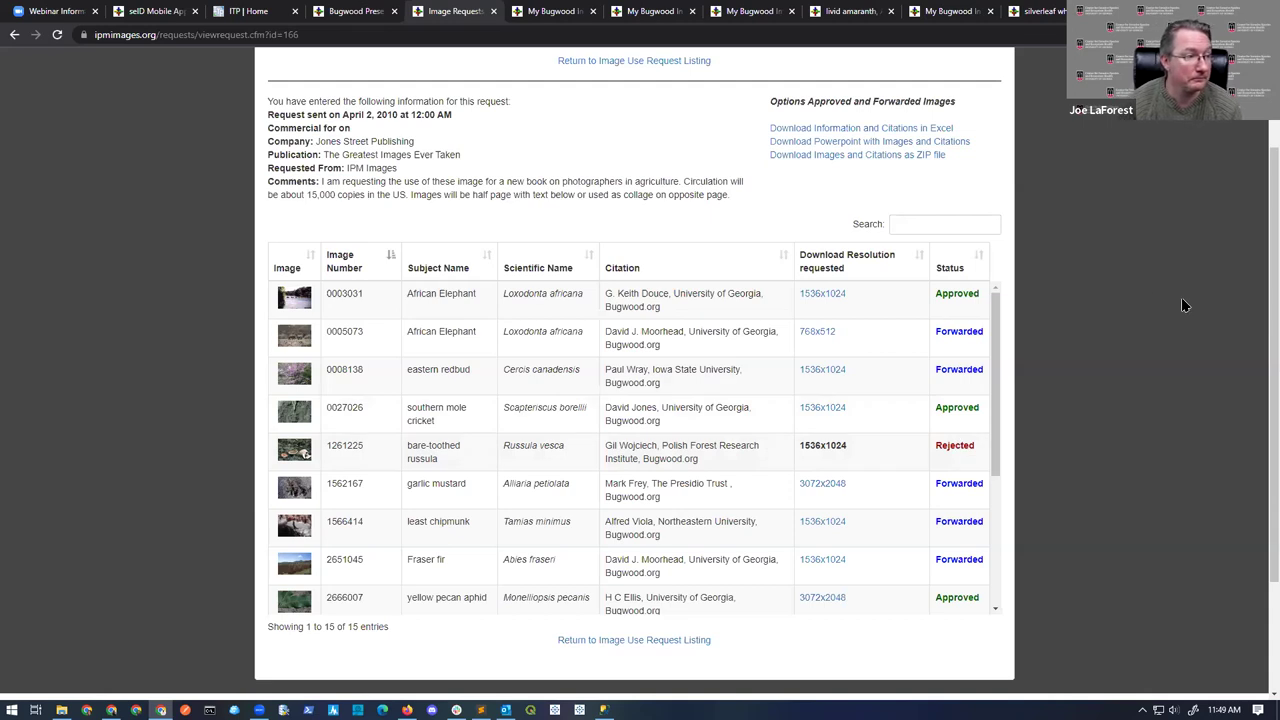
{"action": "scroll", "coordinate": [1181, 297], "scroll_direction": "up", "scroll_amount": 1}
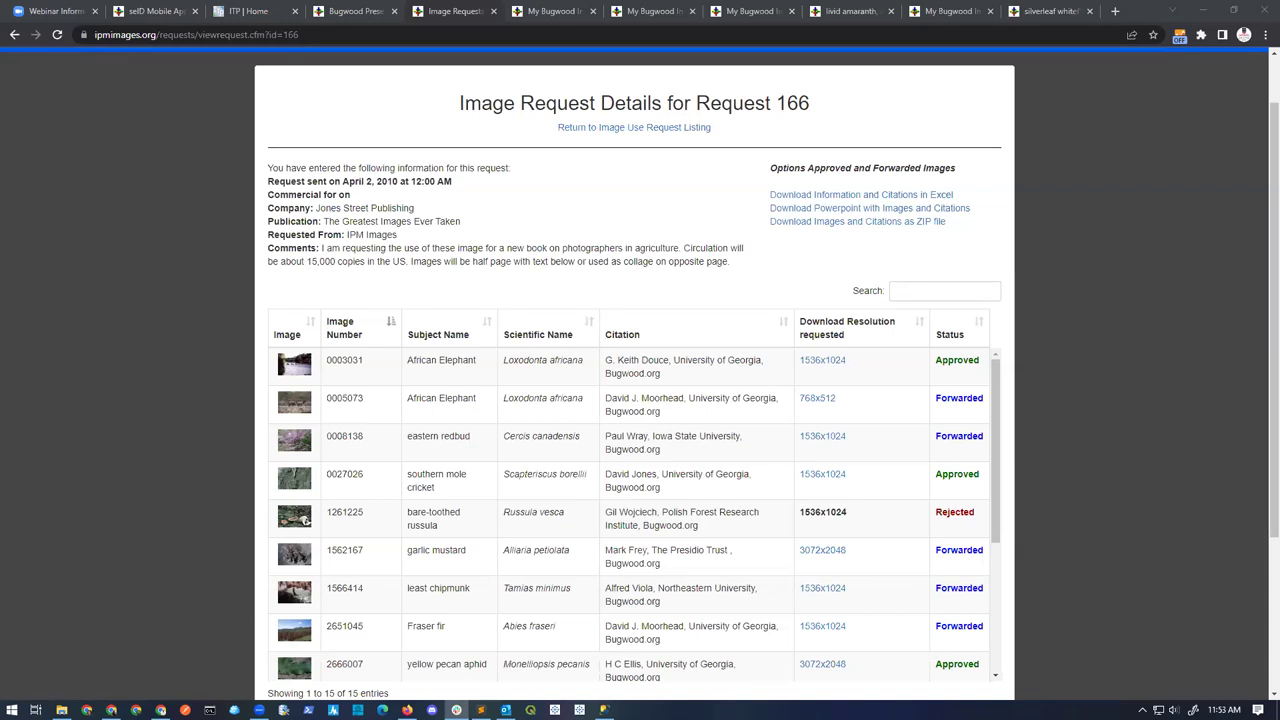
{"action": "left_click", "coordinate": [1116, 12]}
{"action": "type", "text": "www"}
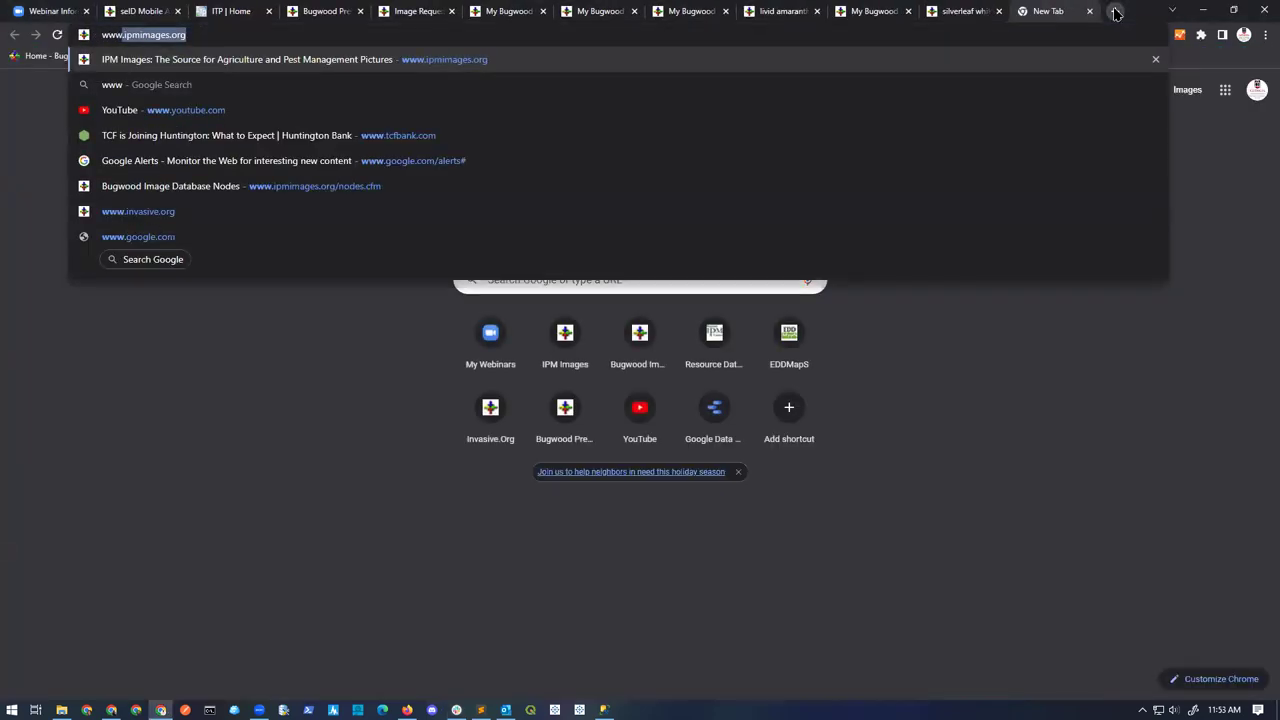
{"action": "type", "text": ".ed"}
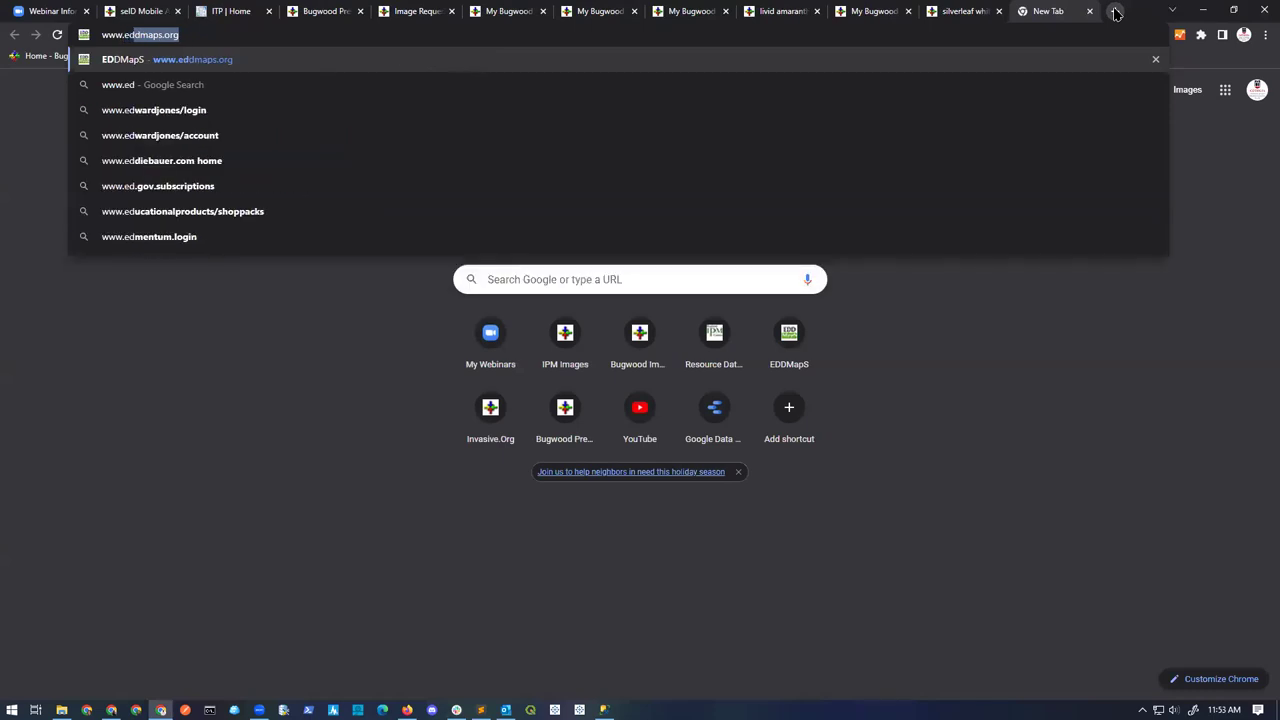
{"action": "key", "text": "Return"}
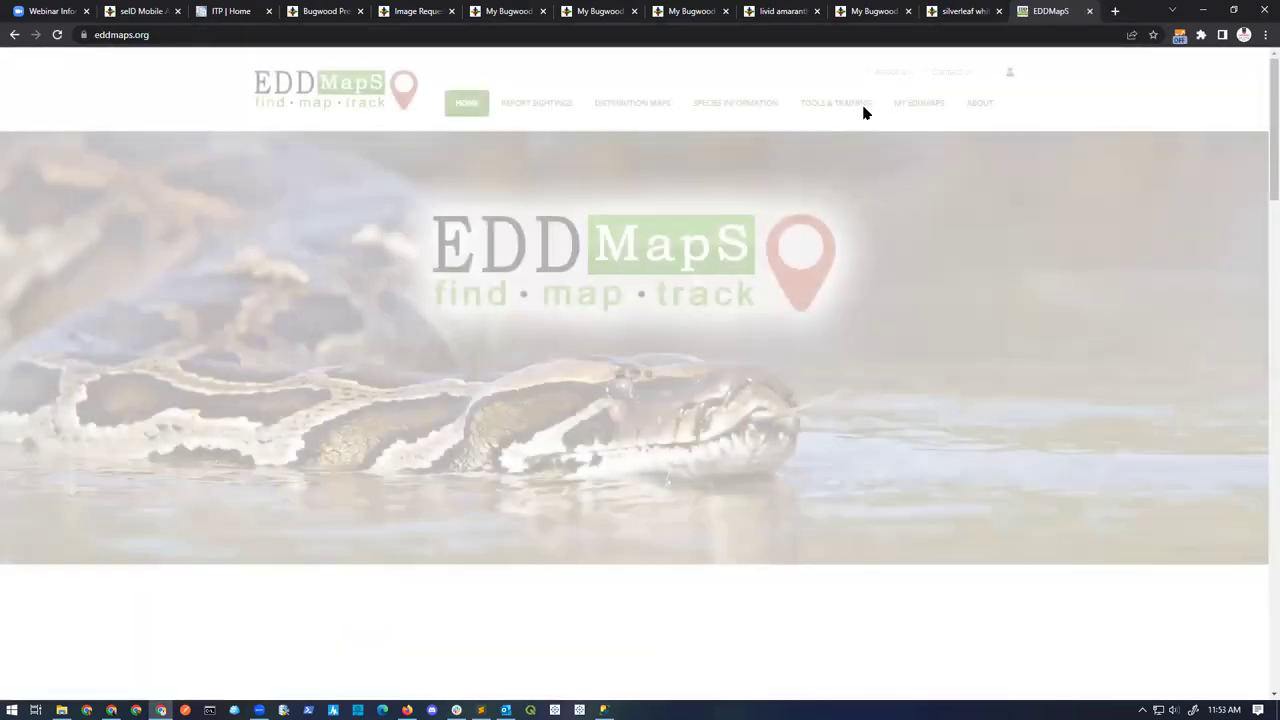
{"action": "mouse_move", "coordinate": [857, 106]}
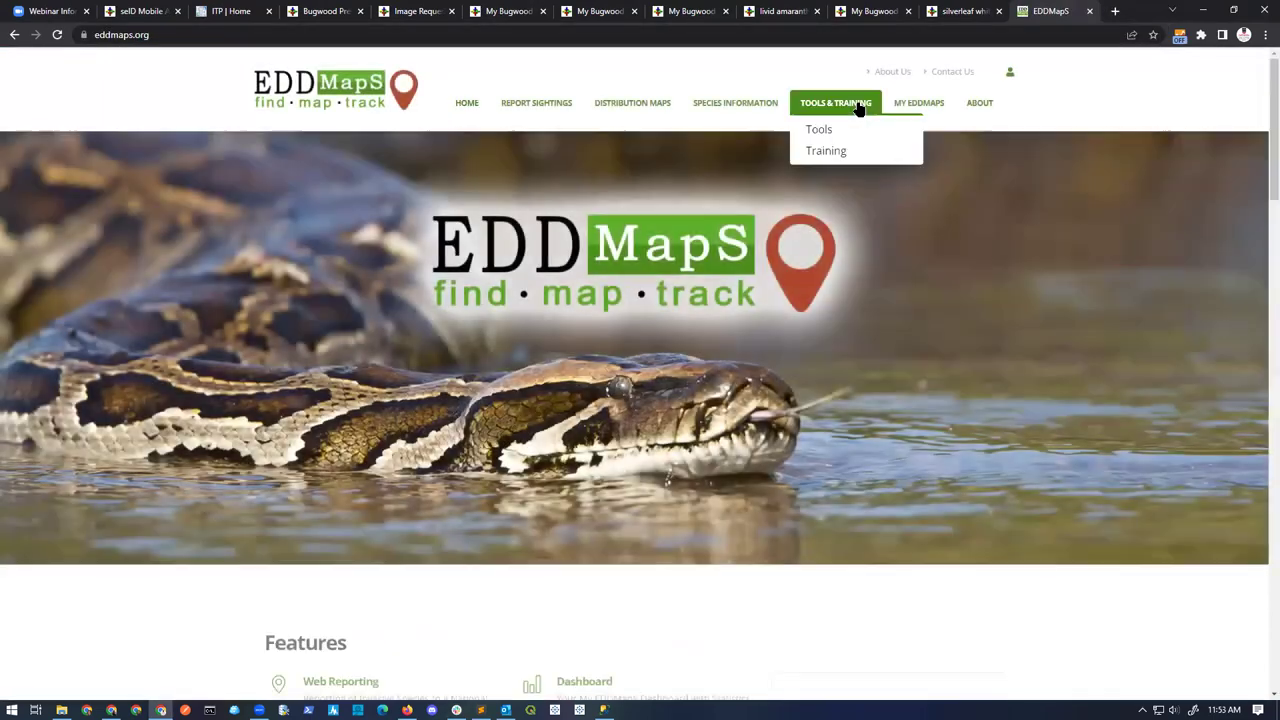
{"action": "left_click", "coordinate": [825, 157]}
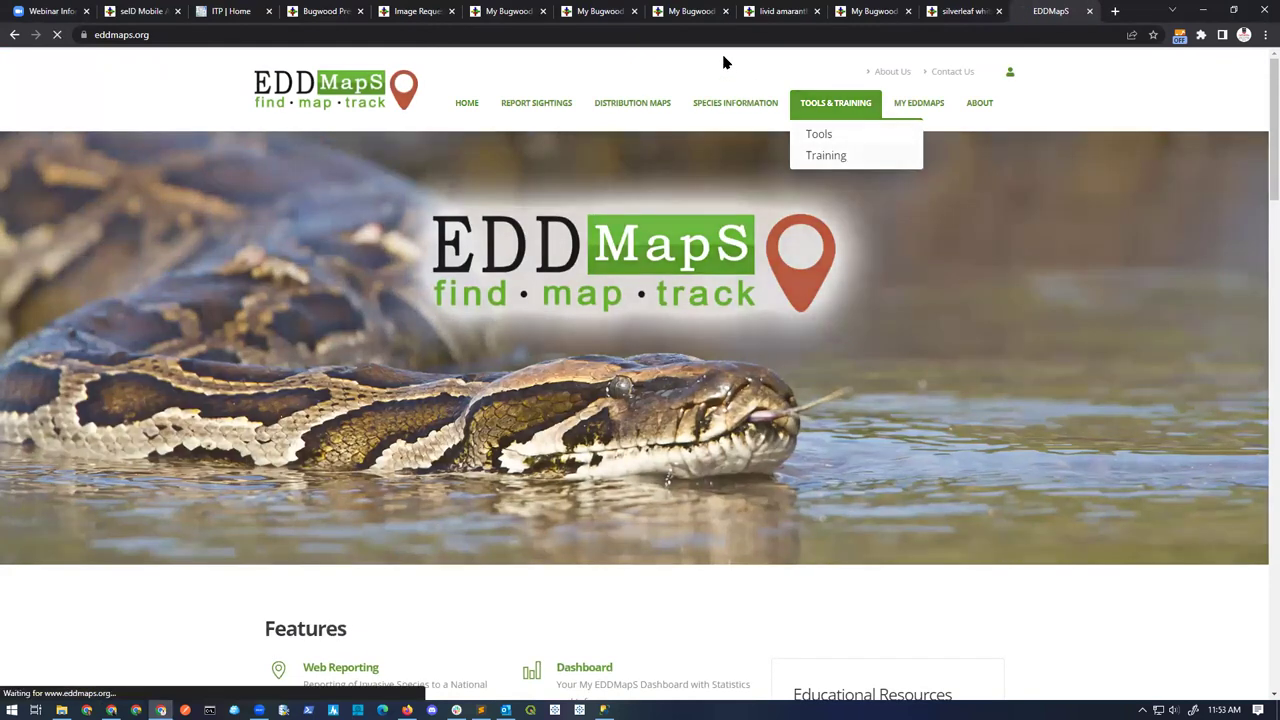
{"action": "left_click", "coordinate": [729, 34]}
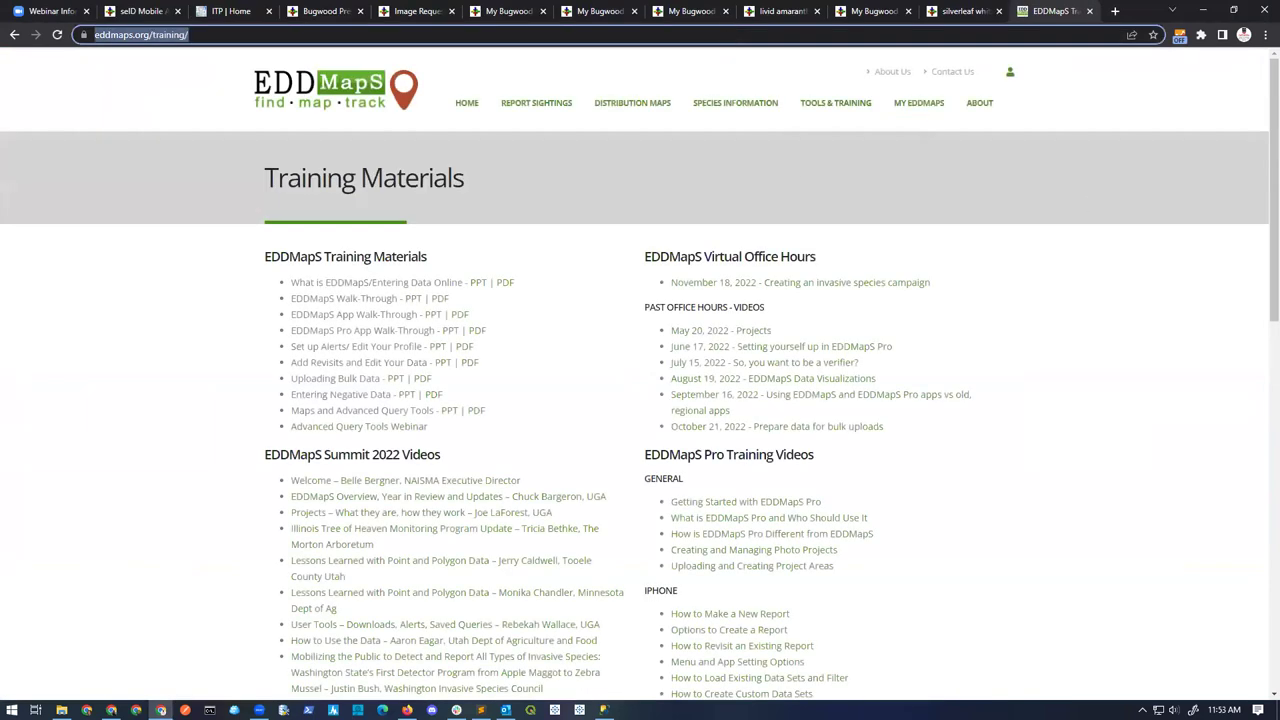
{"action": "key", "text": "alt+Tab"}
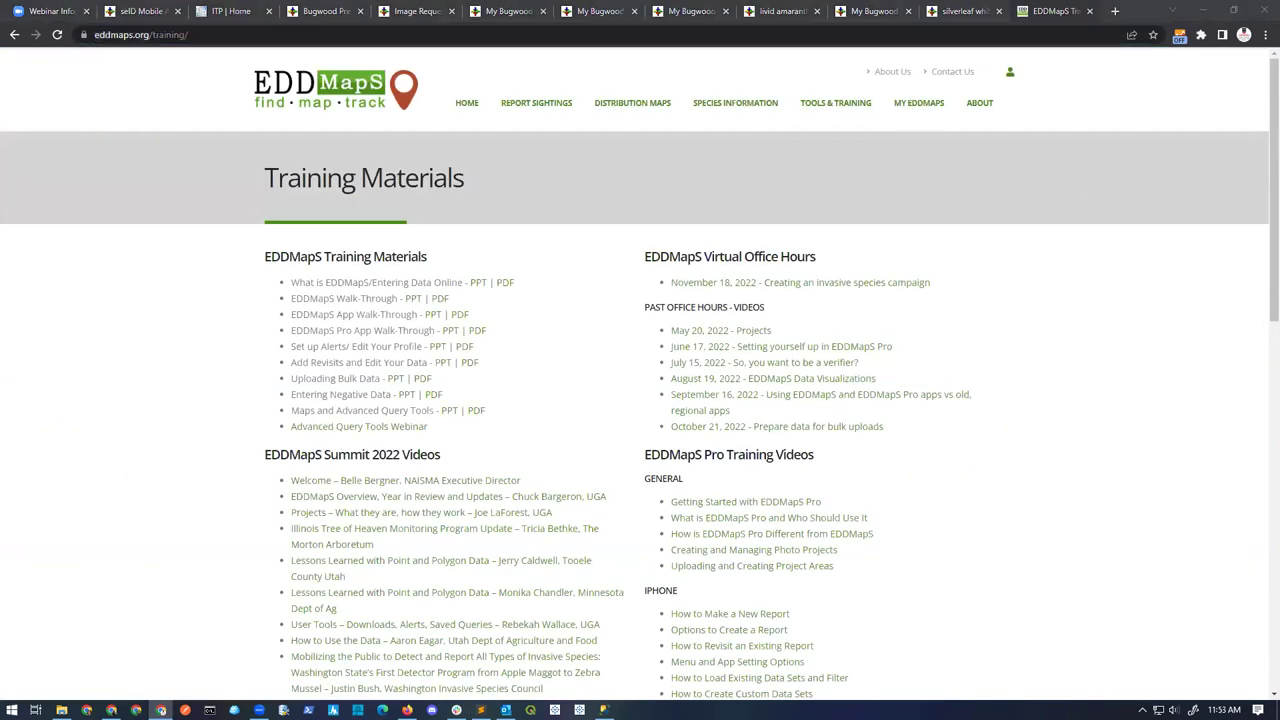